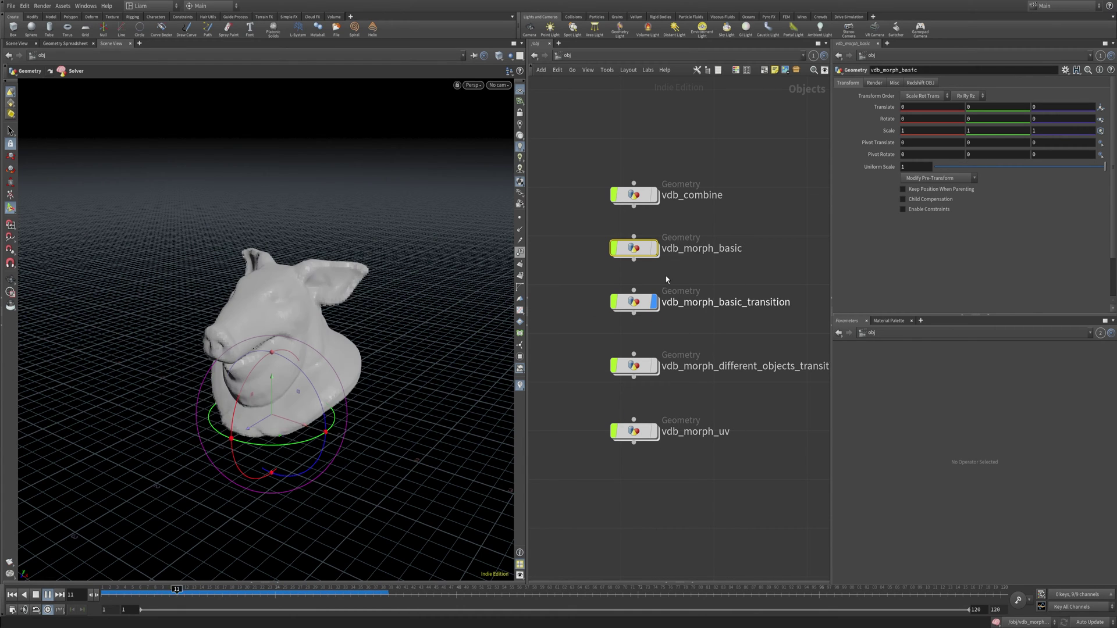
- Stop the animation playback and save the scene file, keeping the timeline visible
left_click(48, 595)
left_click(59, 581)
key("ctrl+s")
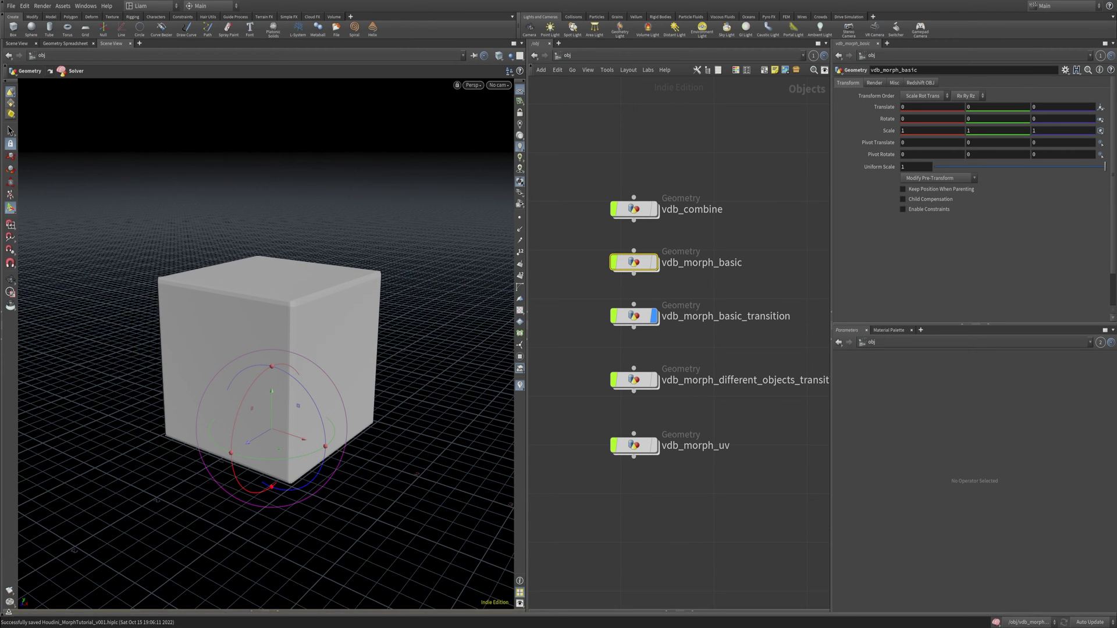
left_click(7, 618)
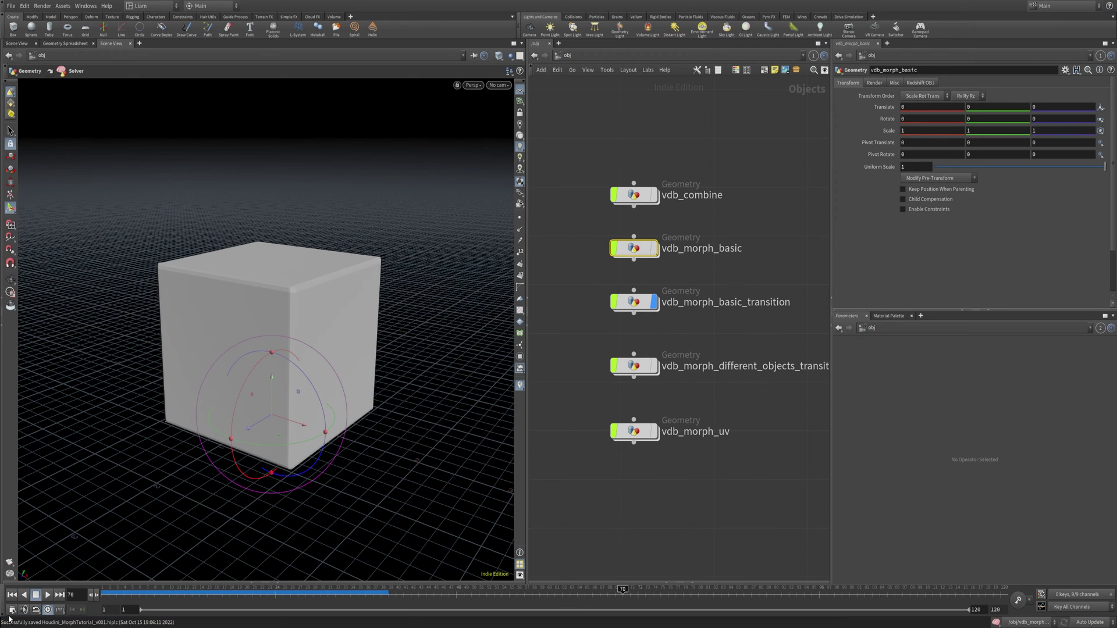
- Hide vdb_morph_basic_transition, display vdb_combine instead and enter its geometry network
left_click(656, 303)
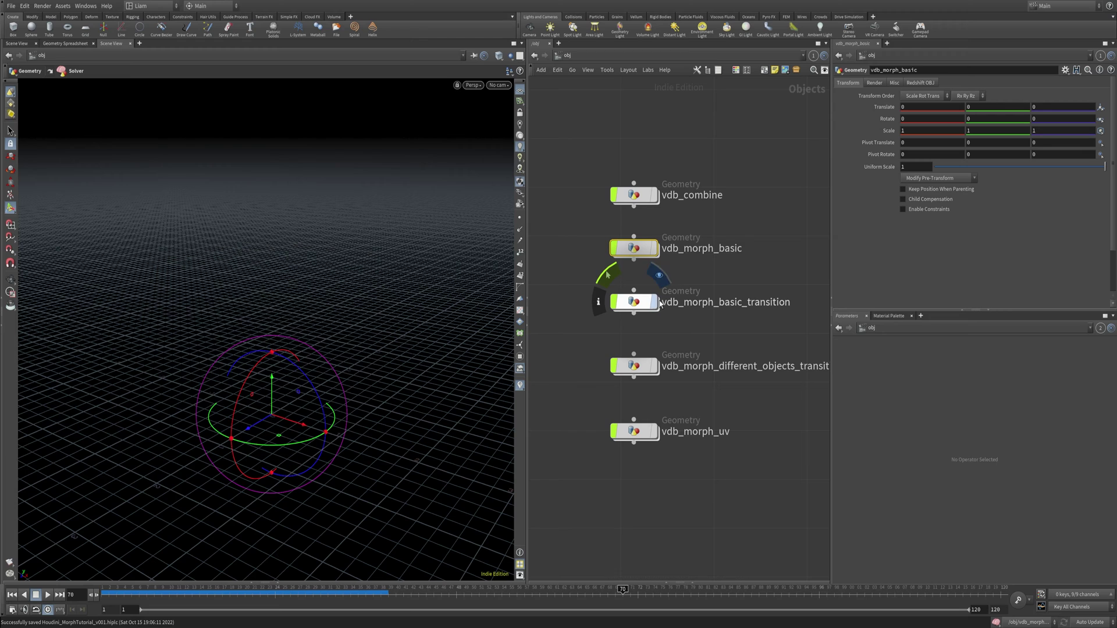
left_click(655, 195)
left_click(651, 202)
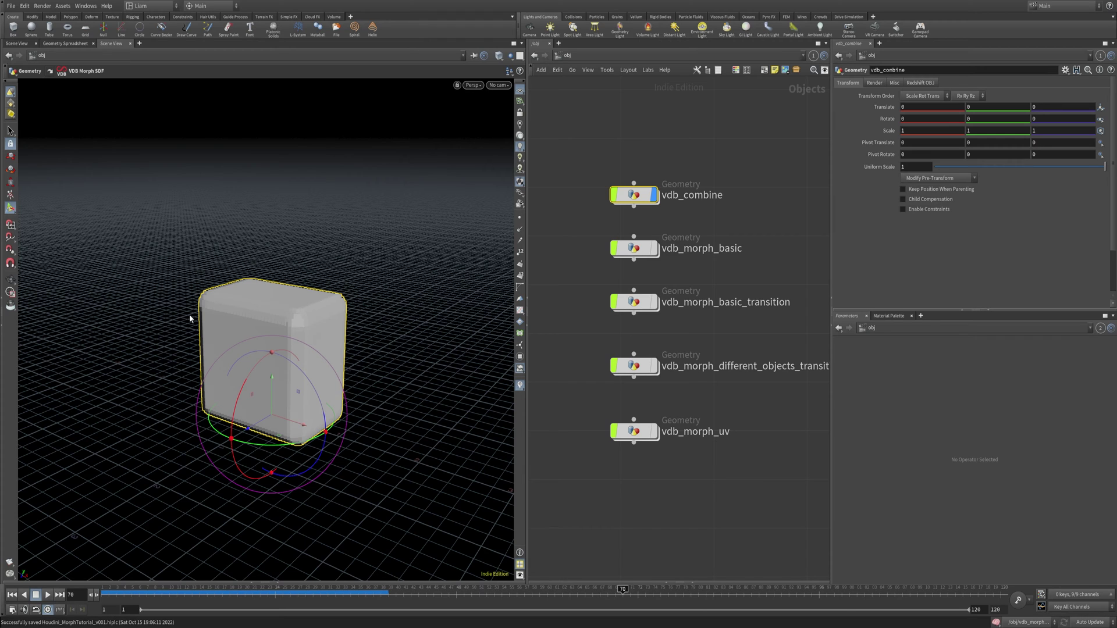
double_click(641, 198)
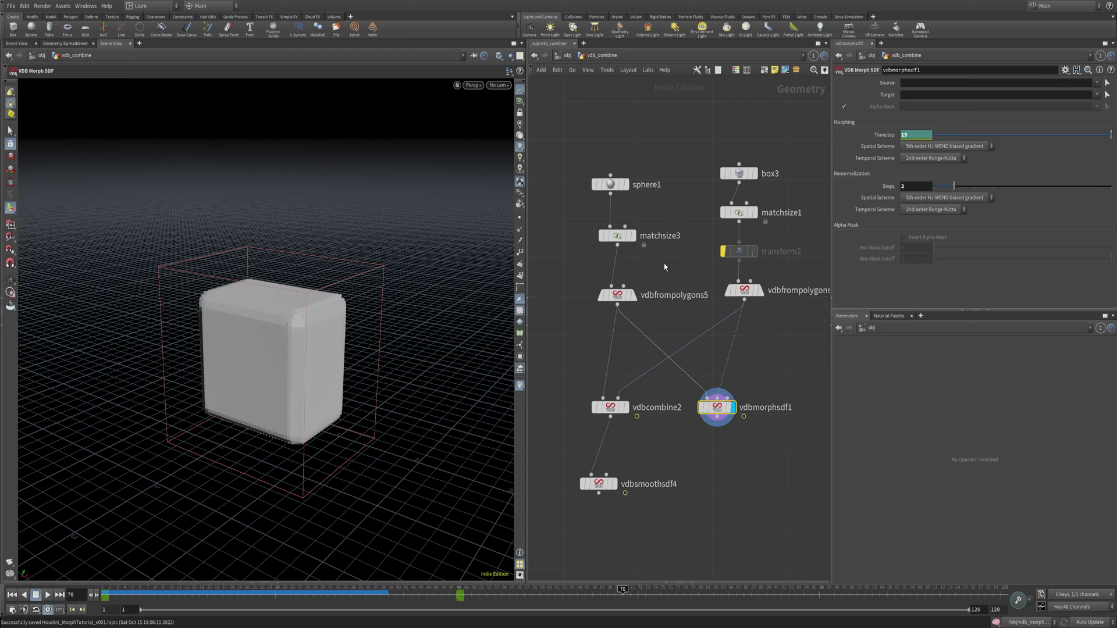
- Review the settings of matchsize3 and the bypassed transform2, and display the sphere1 source geometry
left_click_drag(673, 274, 602, 239)
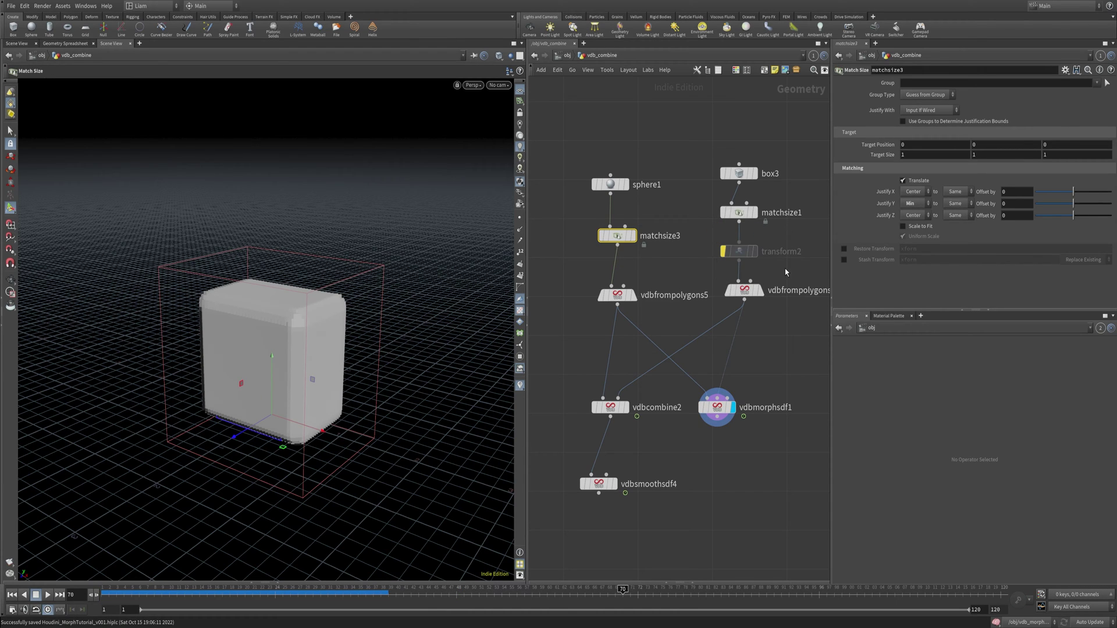
left_click(739, 251)
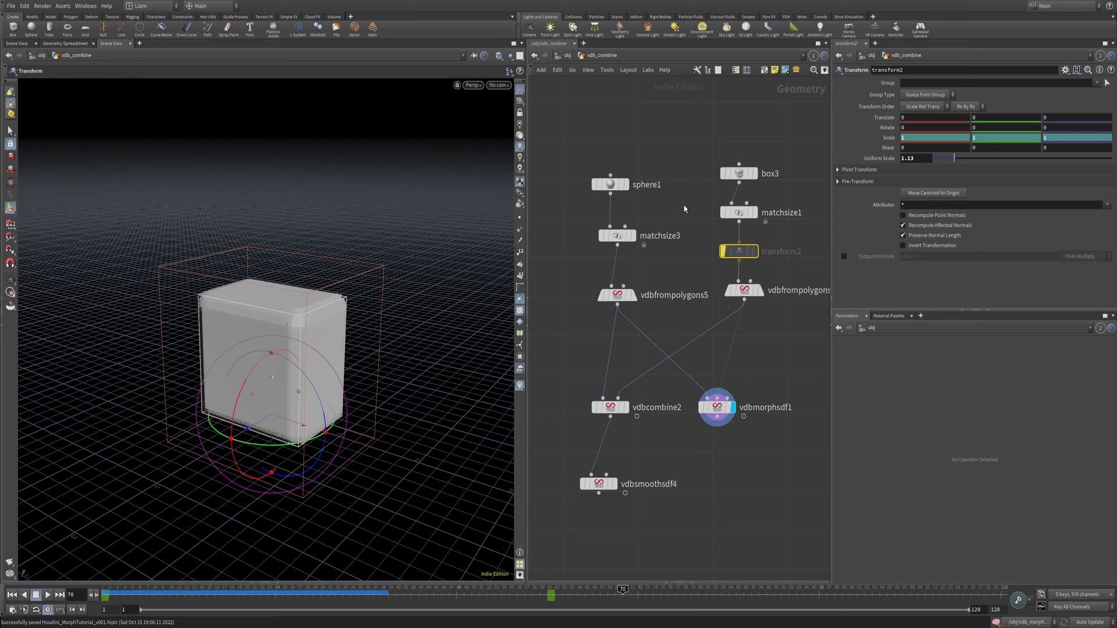
left_click(627, 185)
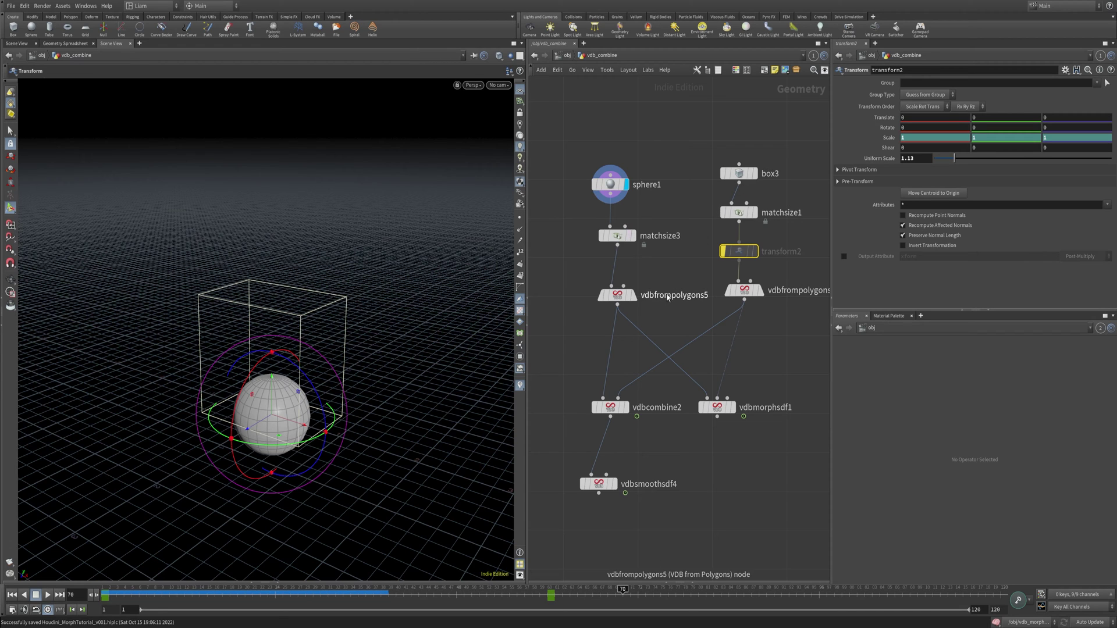
- Display vdbfrompolygons5 and try a Fog VDB in place of its Distance VDB before restoring the Distance VDB
mouse_move(636, 299)
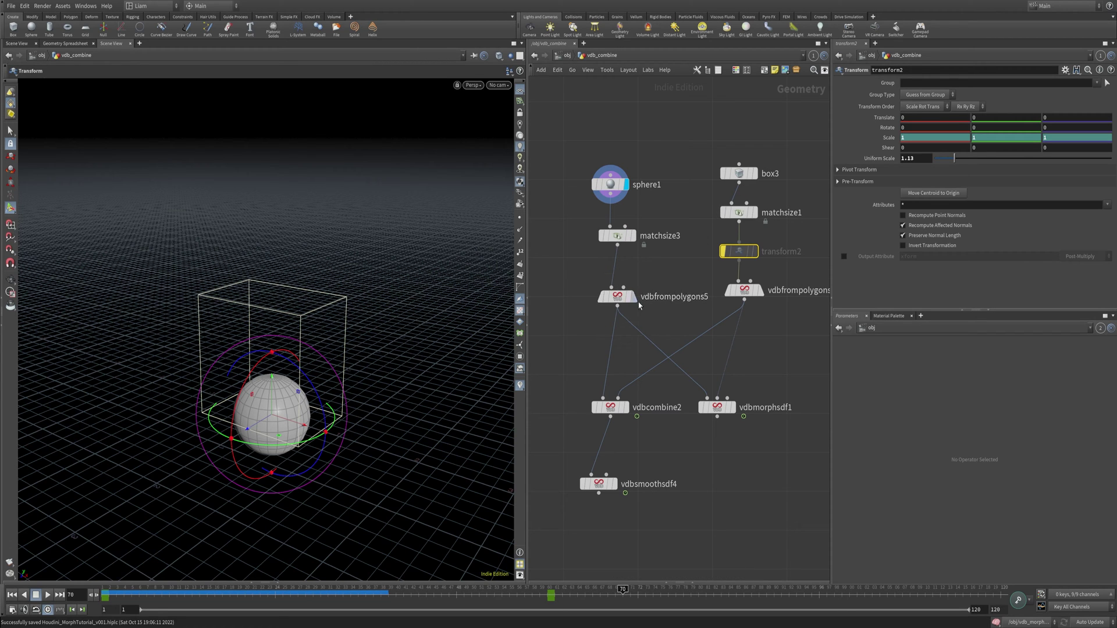
left_click(637, 275)
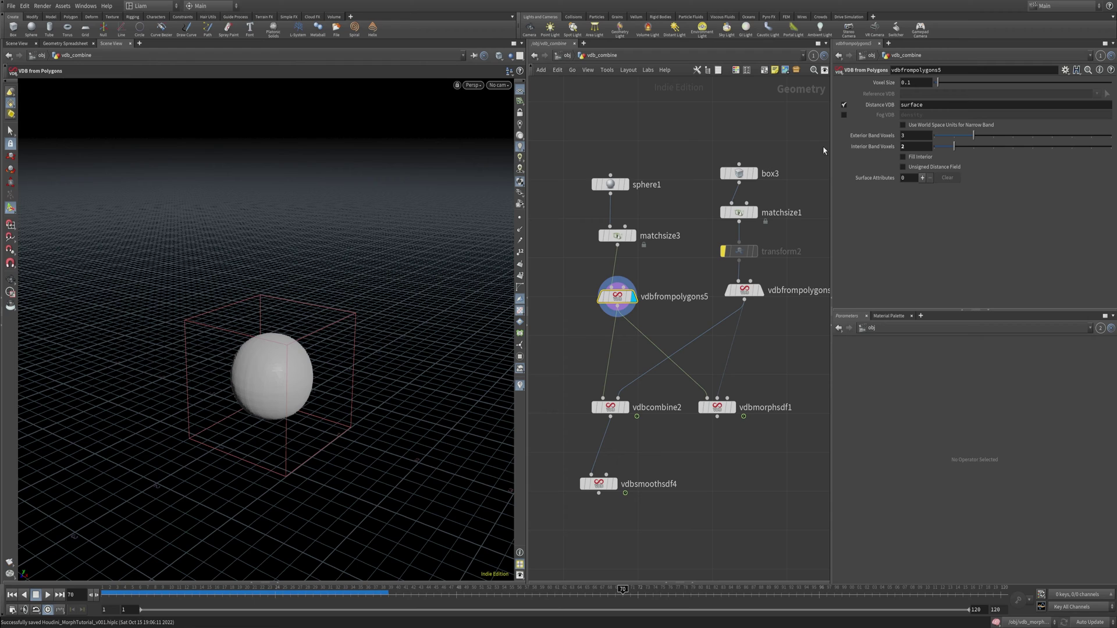
left_click(844, 107)
left_click(844, 115)
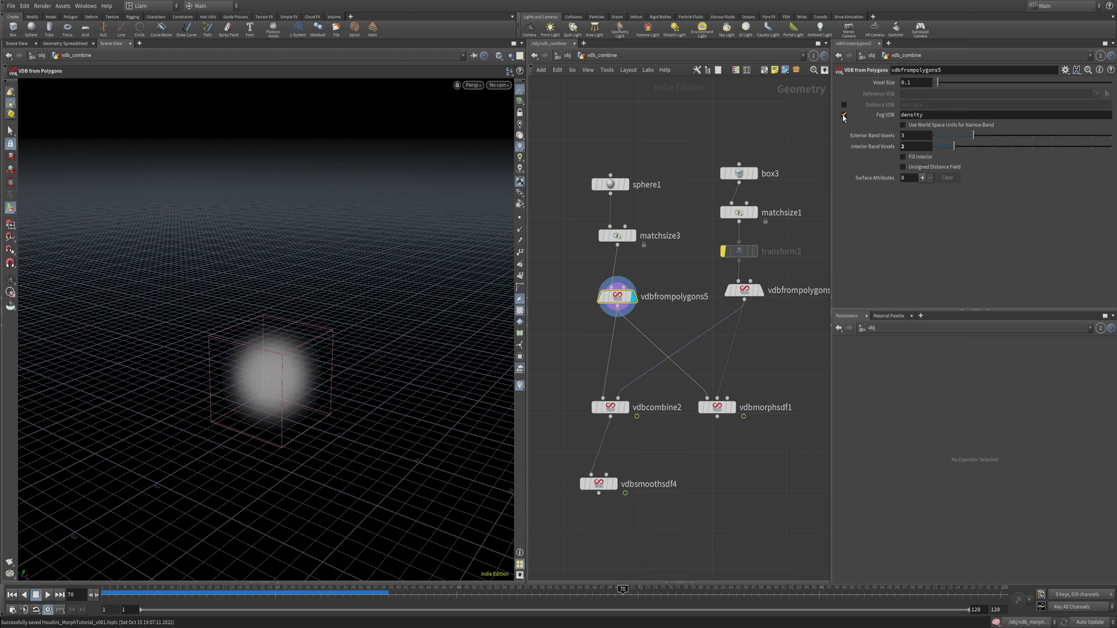
left_click(844, 115)
left_click(844, 106)
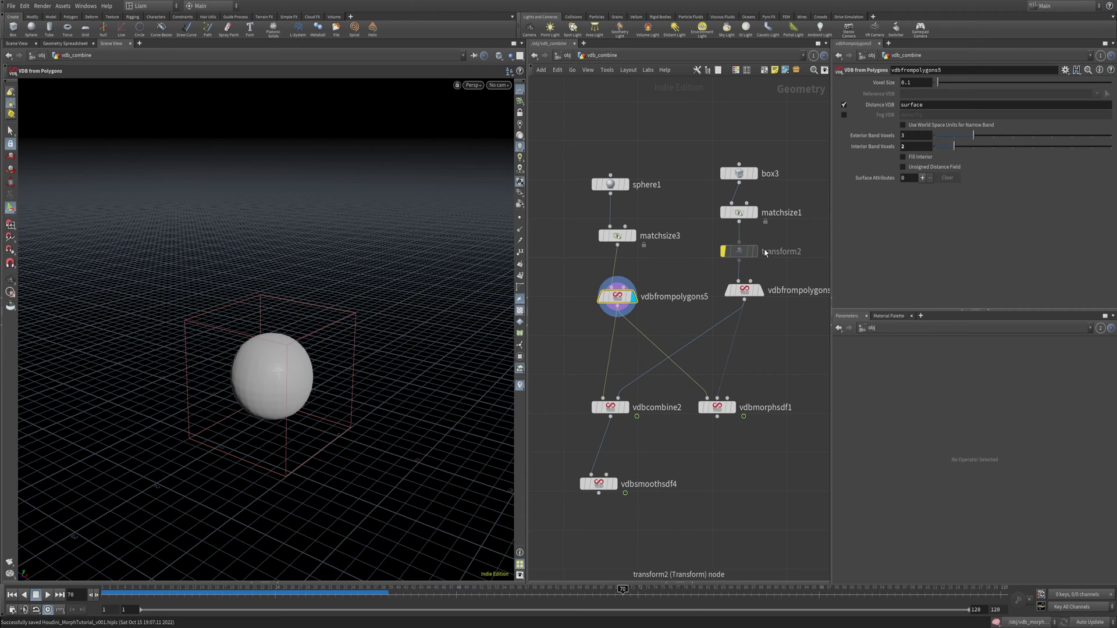
- Compare the VDB conversions of the sphere and the box, and display and select vdbcombine2
left_click(760, 290)
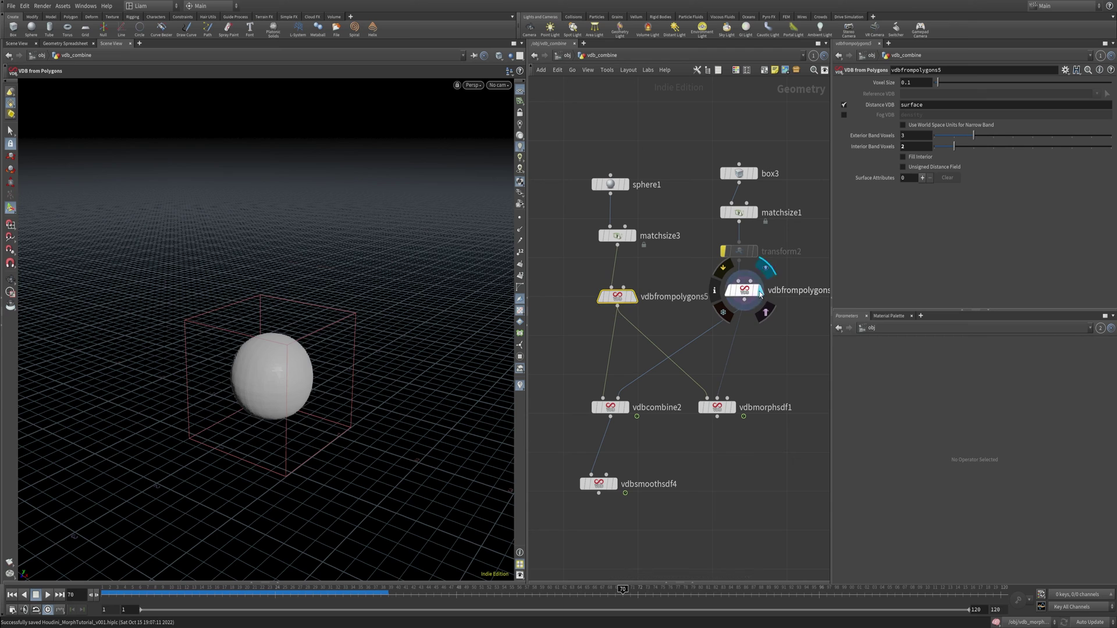
left_click(633, 298)
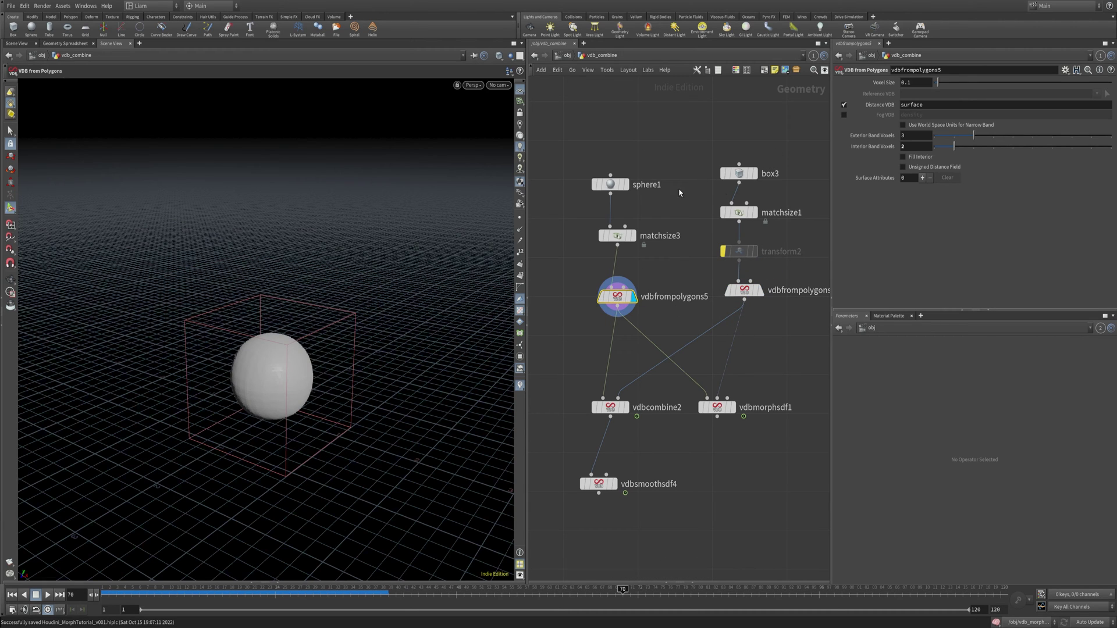
left_click(760, 291)
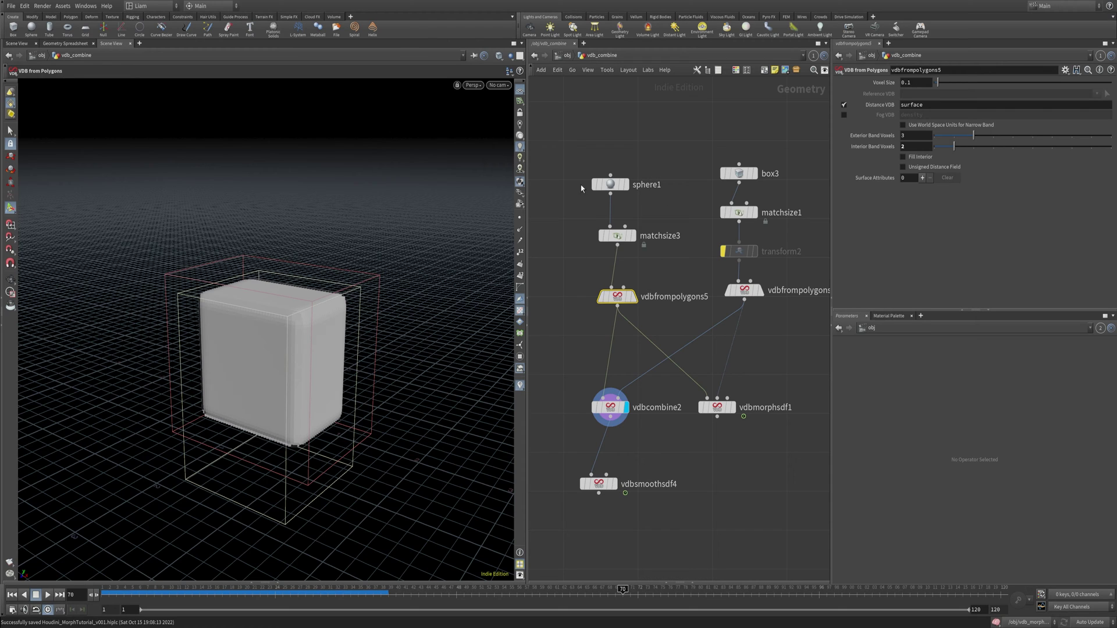
mouse_move(628, 184)
left_click_drag(659, 436, 589, 387)
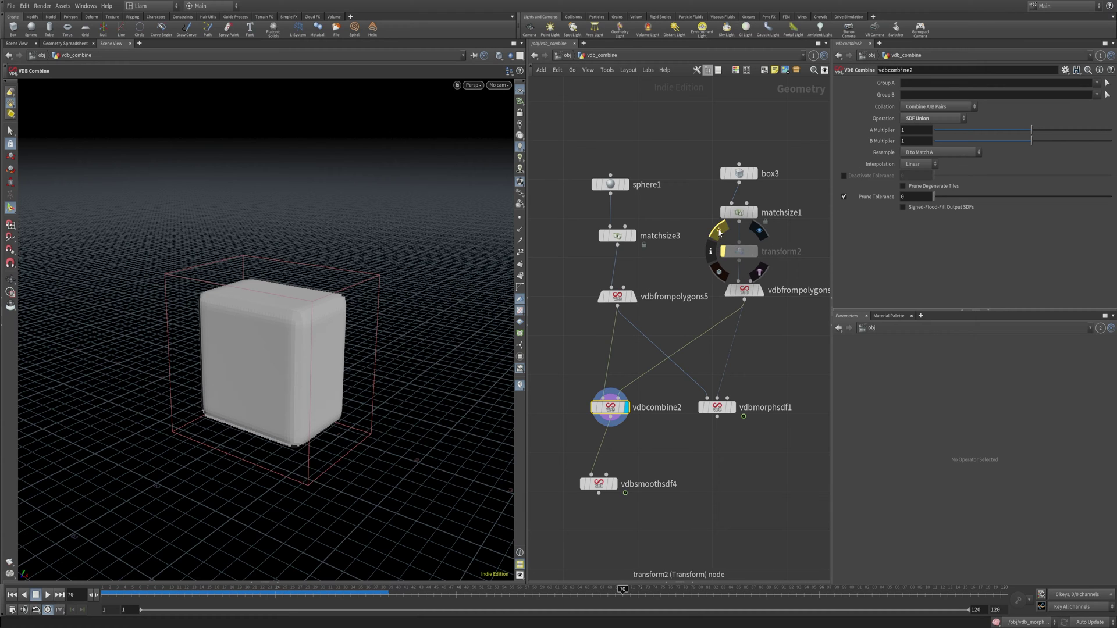
- Remove the bypass from transform2 under the box and move the timeline to frame 1
left_click(723, 251)
left_click(739, 251)
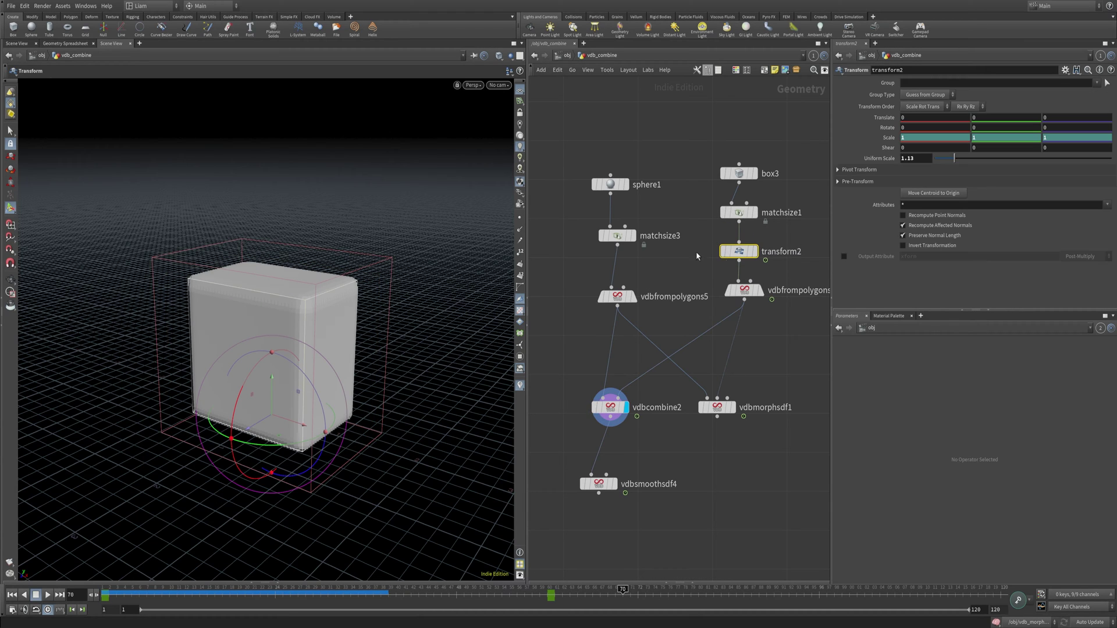
left_click_drag(326, 591, 105, 592)
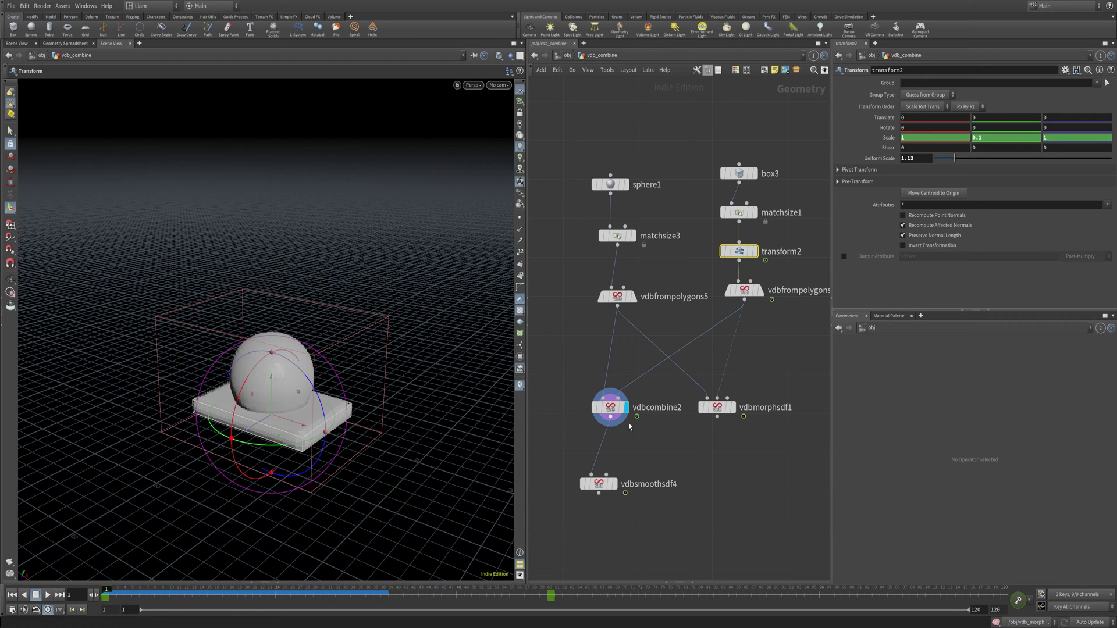
- Try SDF Intersection and SDF Difference as the operation of vdbcombine2
left_click(610, 407)
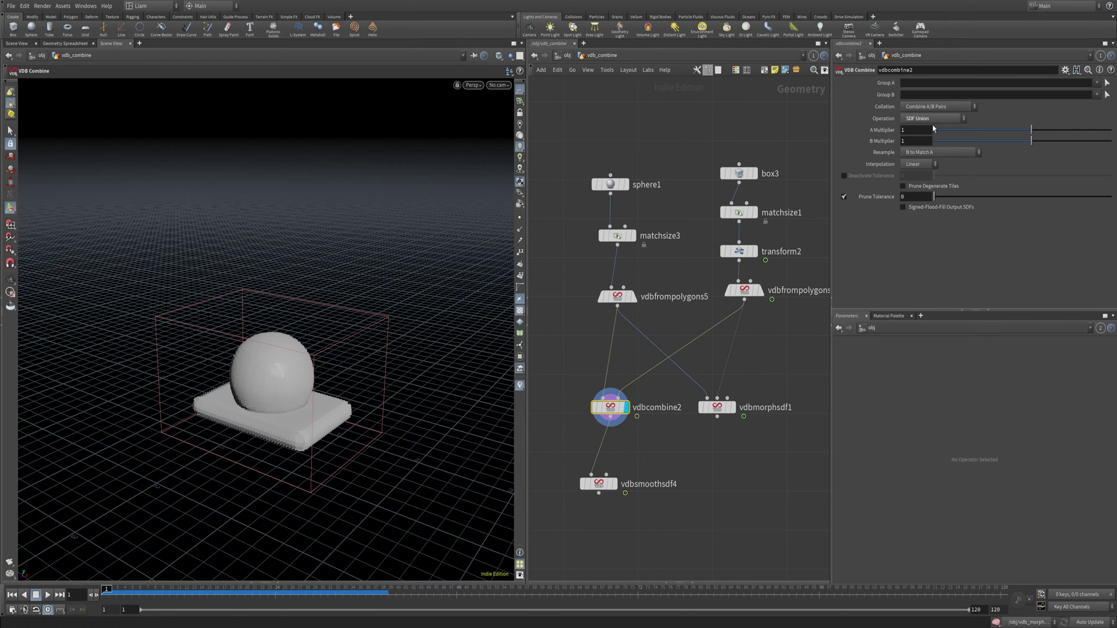
left_click(954, 117)
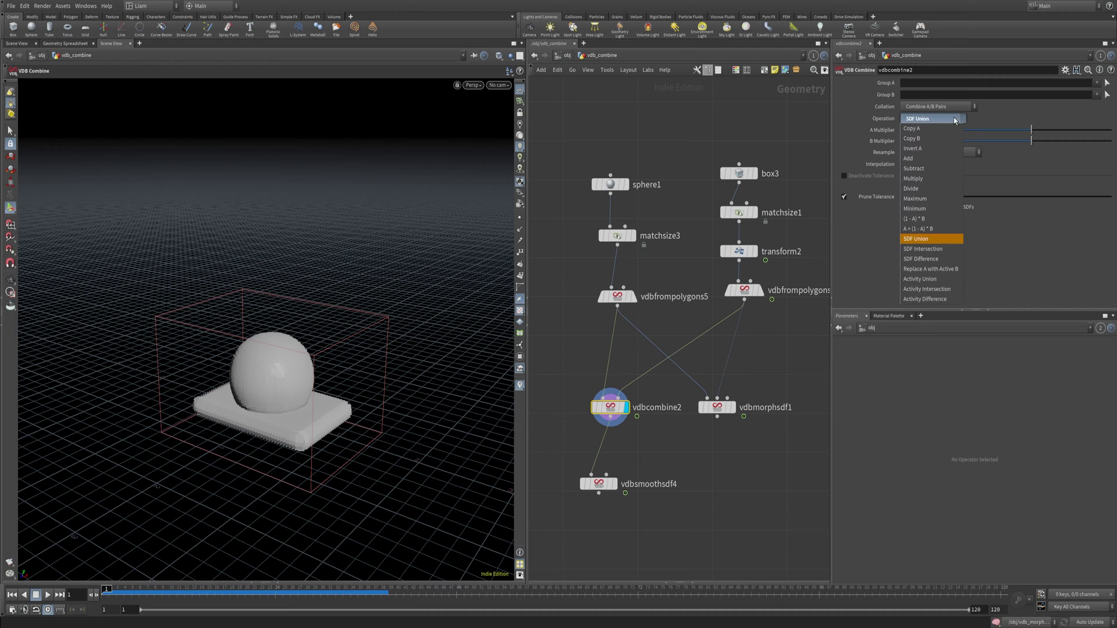
left_click(940, 252)
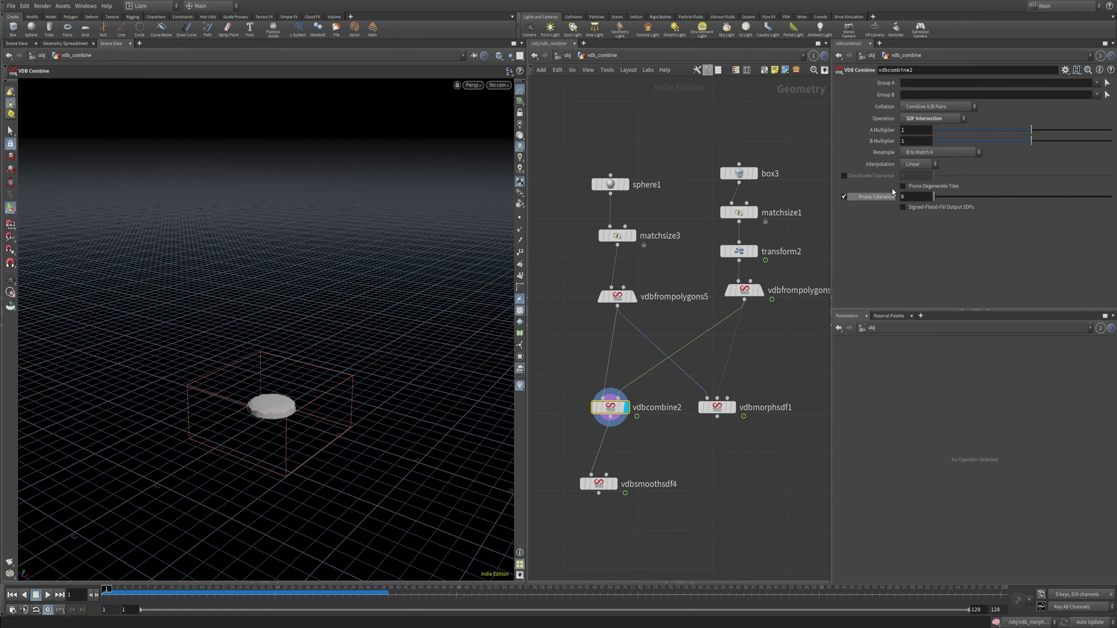
left_click(950, 120)
left_click(922, 259)
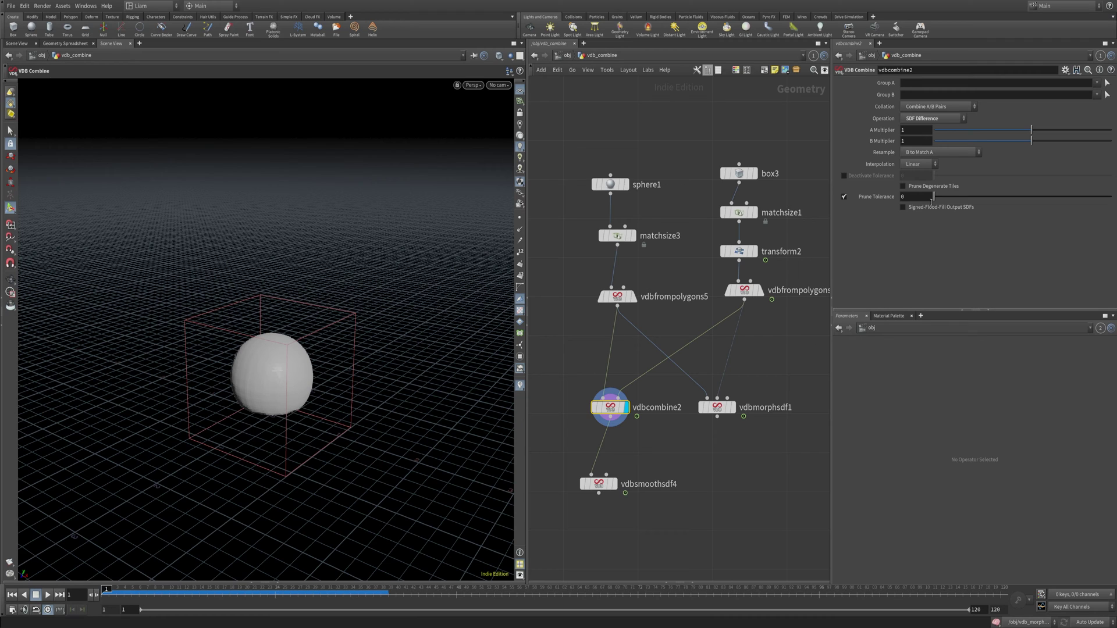
- Save the scene with vdbcombine2 on SDF Difference and scrub to frame 13 to examine the box cutting the sphere
left_click(952, 120)
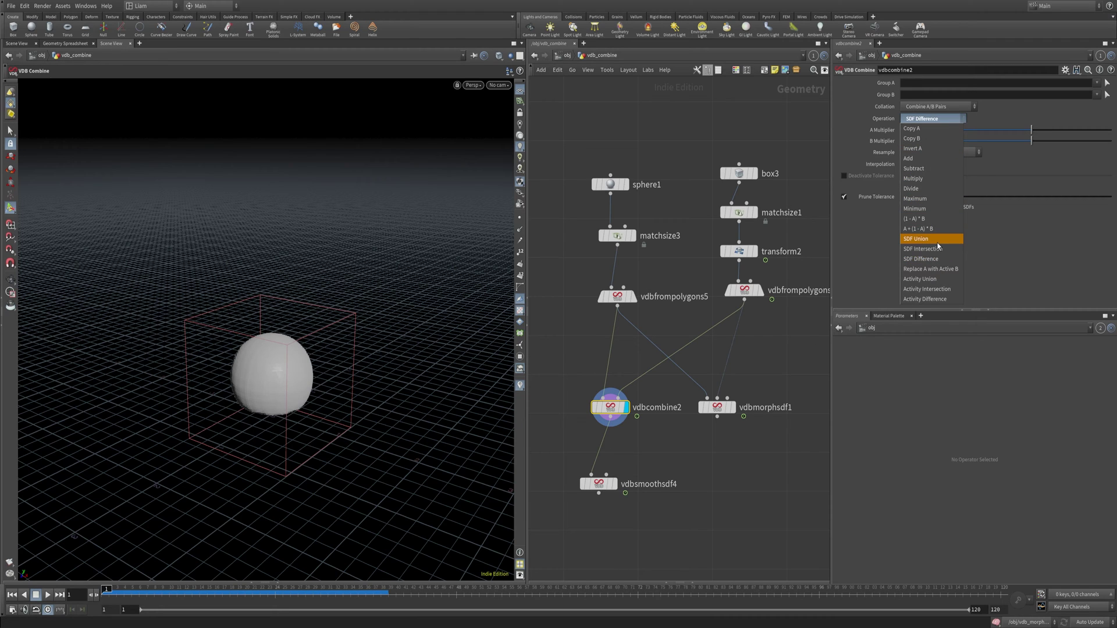
key("ctrl+s")
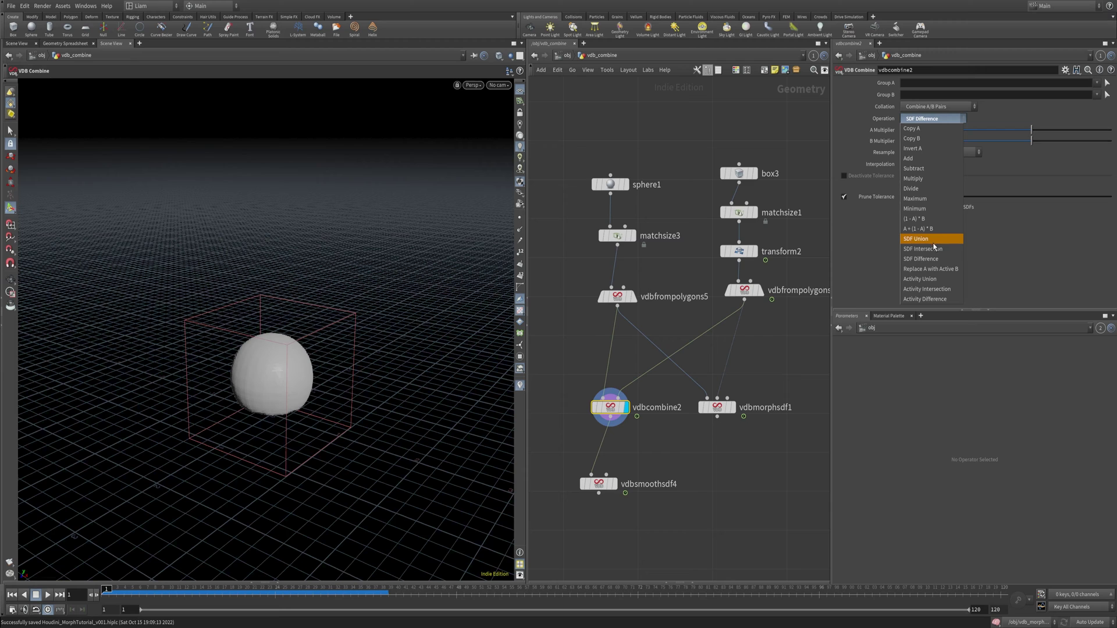
left_click(926, 259)
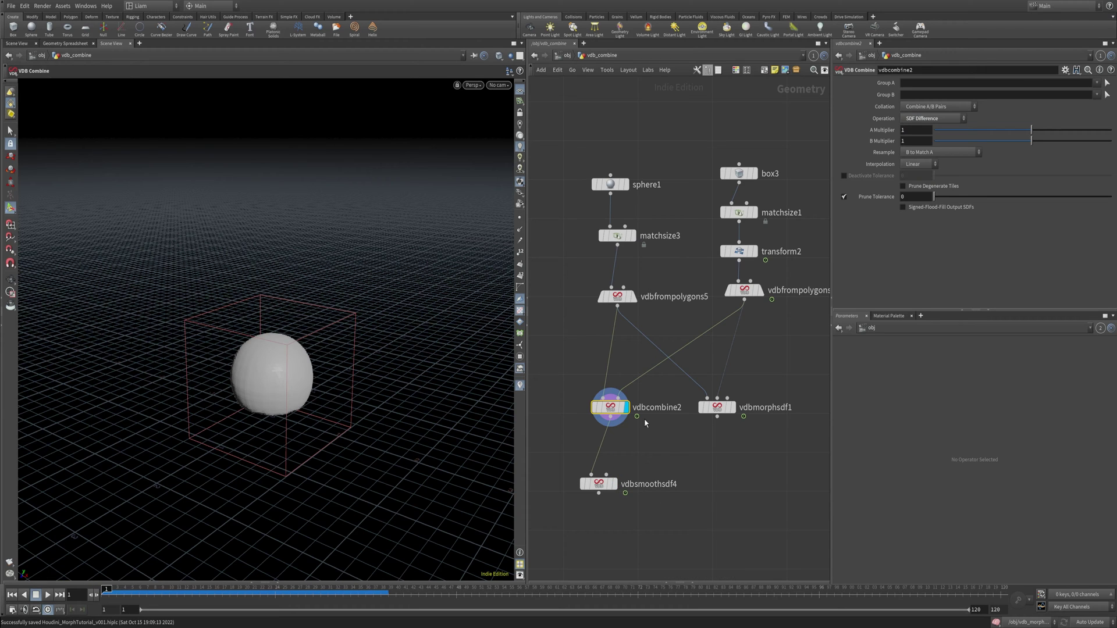
left_click(777, 254)
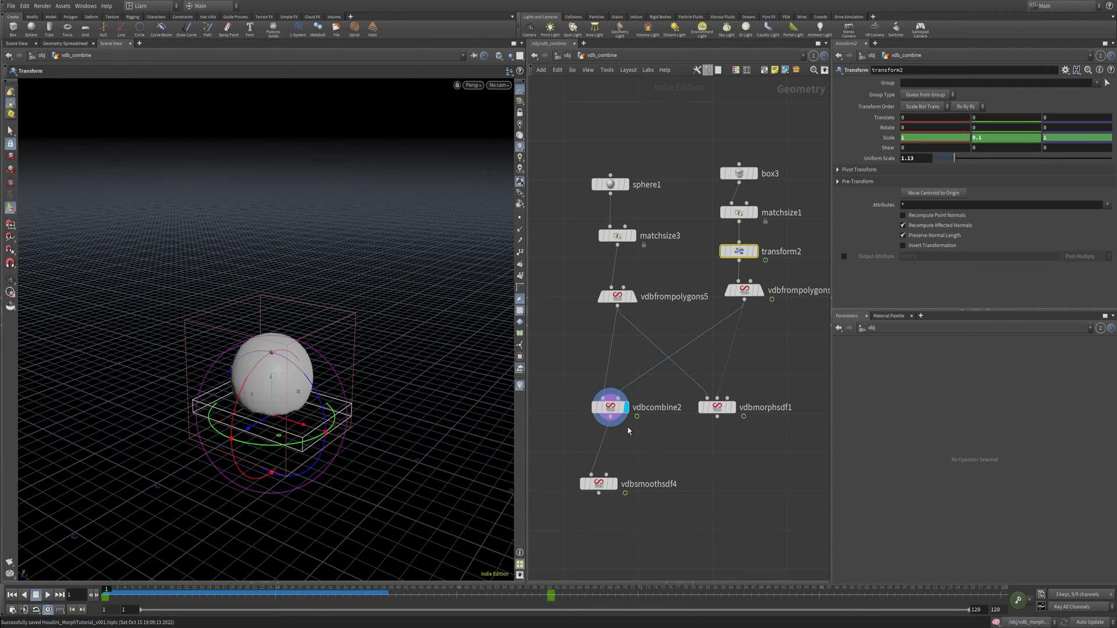
left_click(612, 410)
left_click(952, 118)
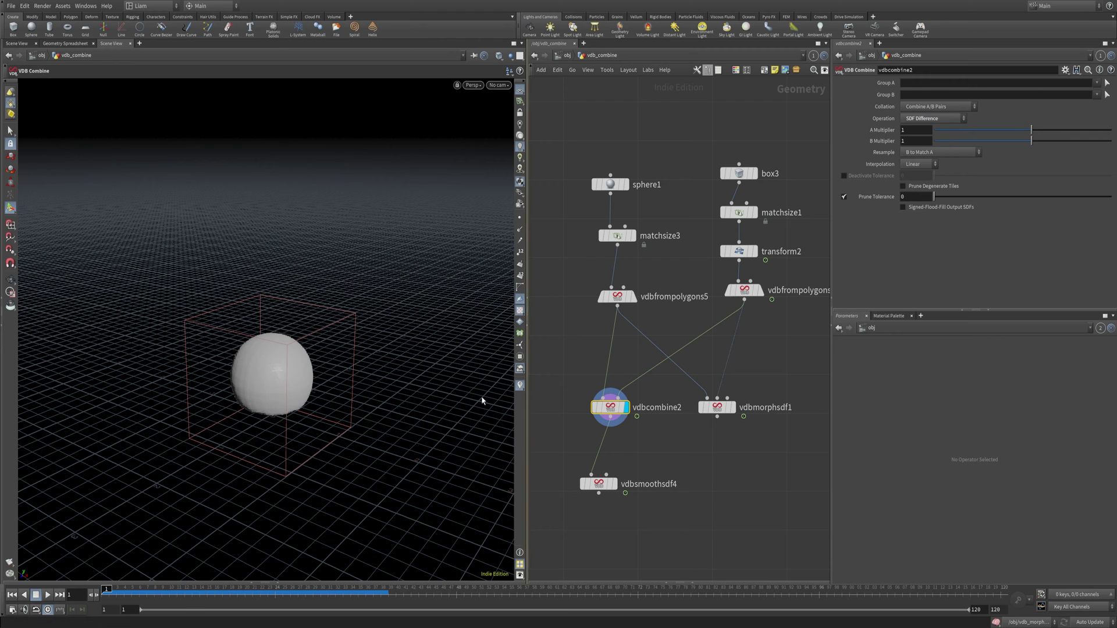
left_click_drag(138, 594, 192, 592)
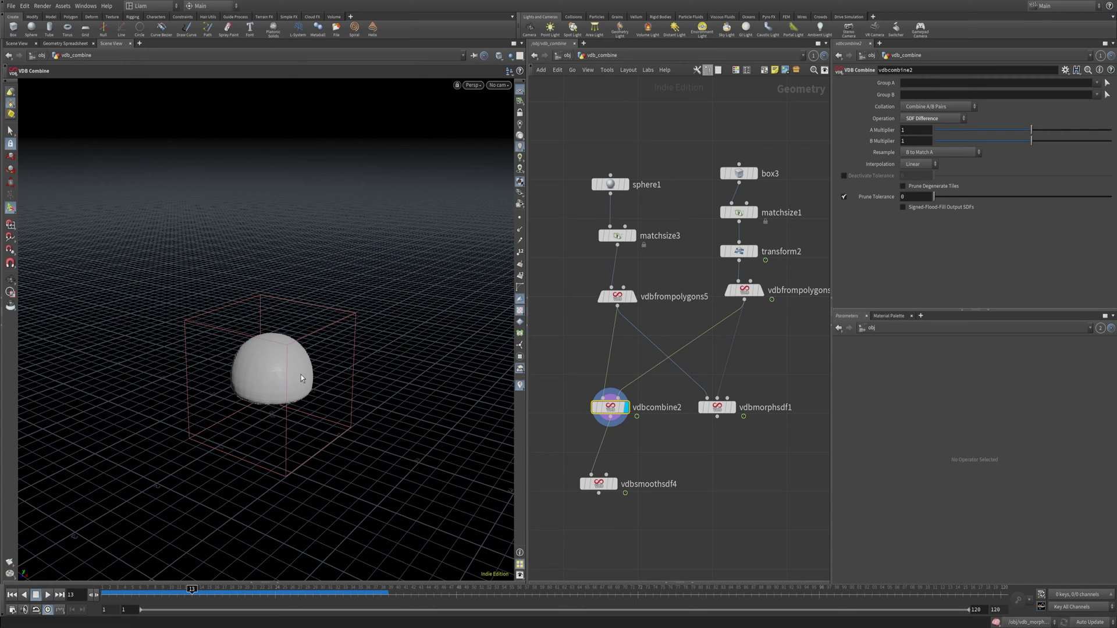
- Set the operation of vdbcombine2 to SDF Union
left_click(956, 119)
left_click(930, 239)
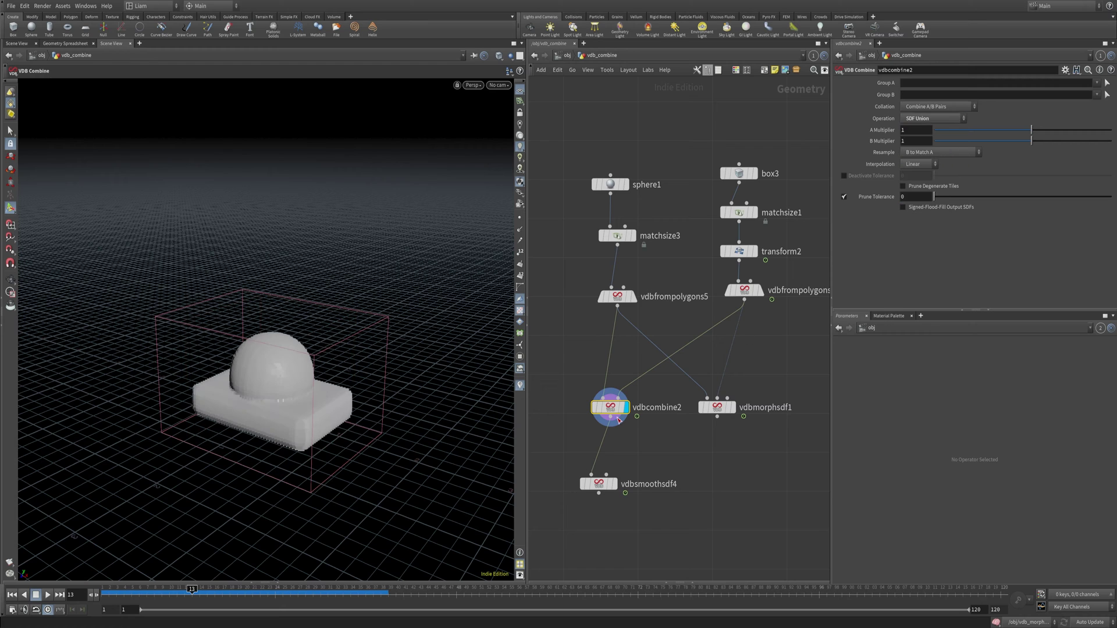
- Display vdbsmoothsdf4, scrub the timeline to frame 73 and set the smoothing iterations to 3
left_click(614, 484)
left_click(597, 484)
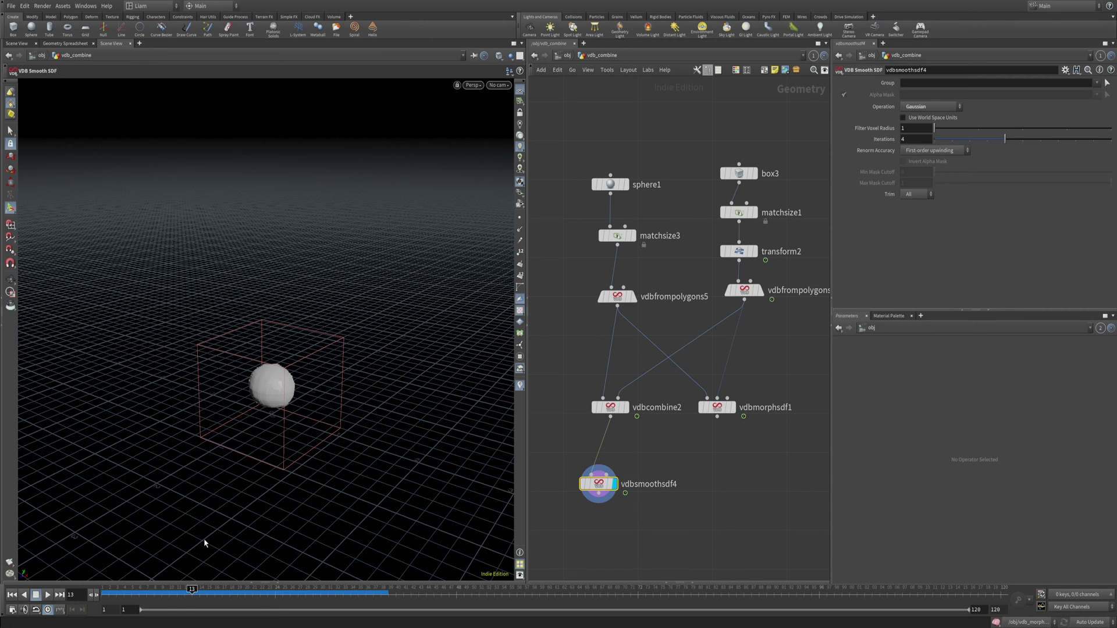
left_click_drag(105, 591, 646, 592)
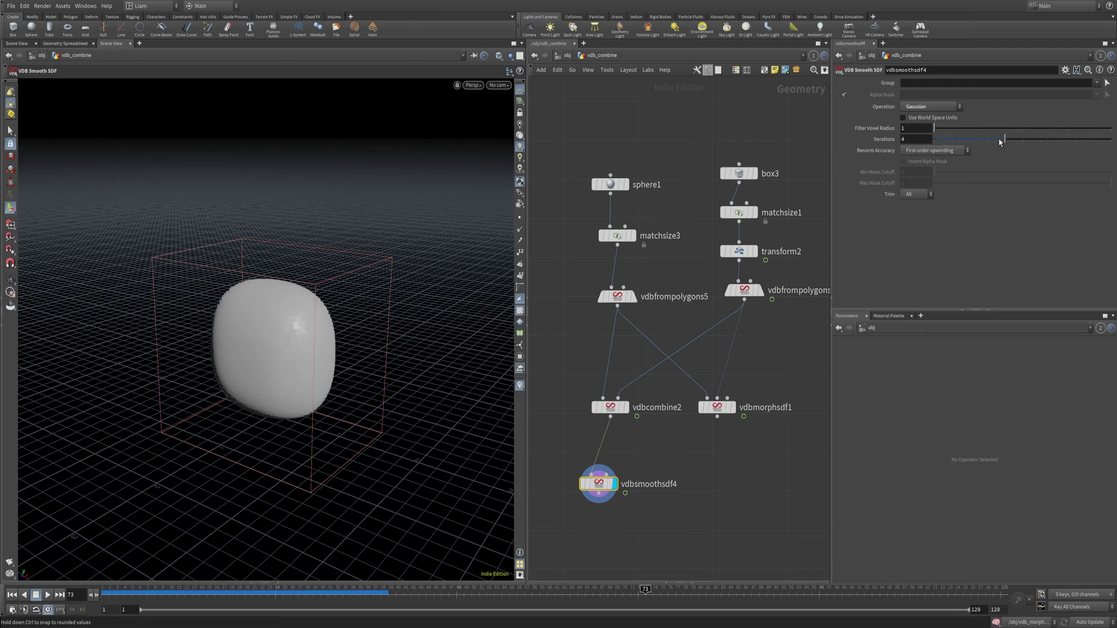
mouse_move(1004, 139)
left_mouse_down()
mouse_move(943, 142)
mouse_move(1021, 141)
mouse_move(988, 143)
left_mouse_up()
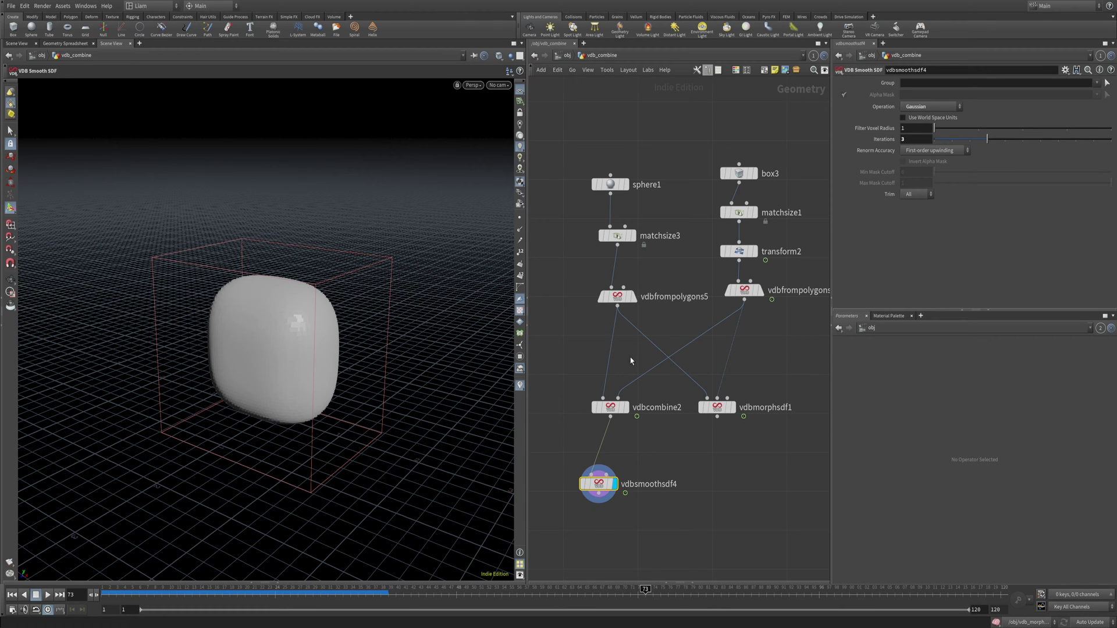
- Add a Scatter node beside the network, connect sphere1 to its input and display it
key("Tab")
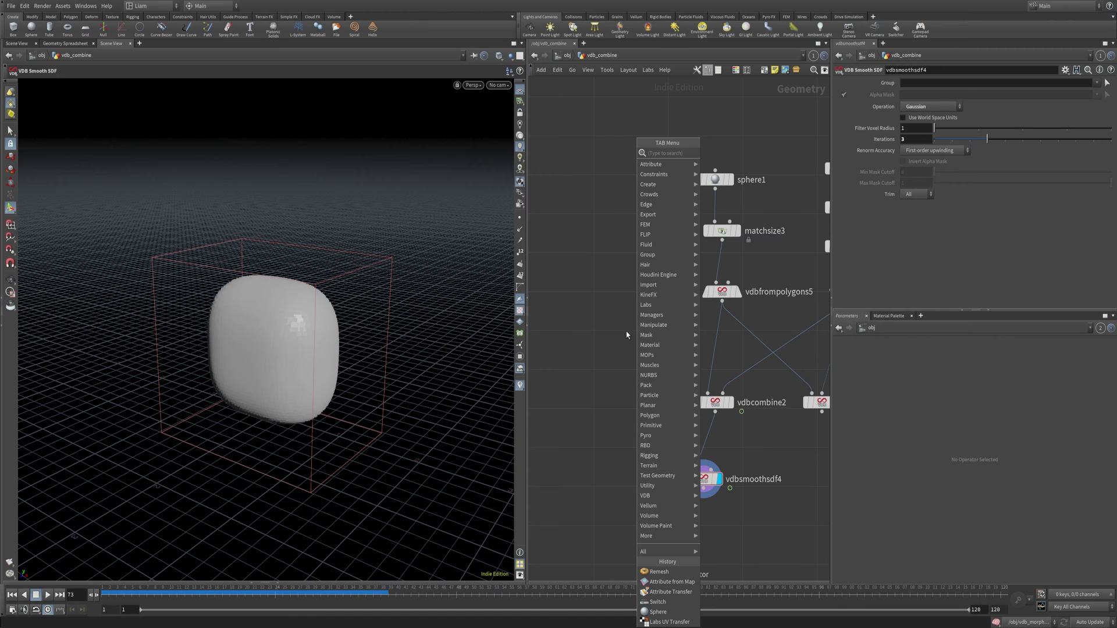
type("scatter")
key("Return")
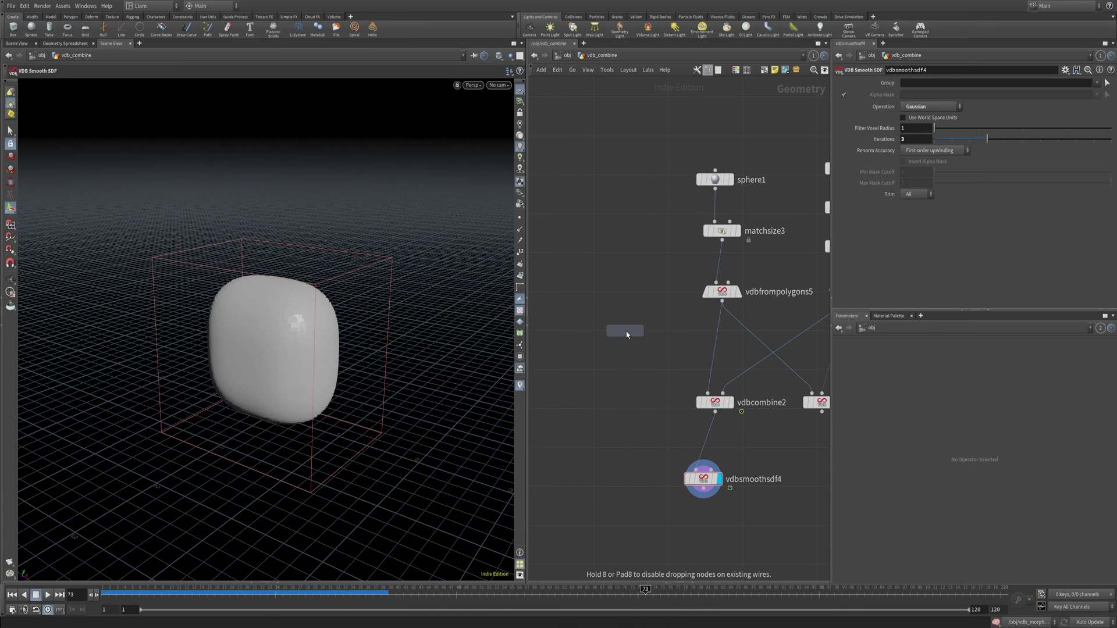
left_click_drag(715, 189, 614, 290)
left_click(625, 319)
left_click(621, 314)
left_click(642, 331)
- Add a VDB from Particles node below scatter1, connected to it, and display it
key("Tab")
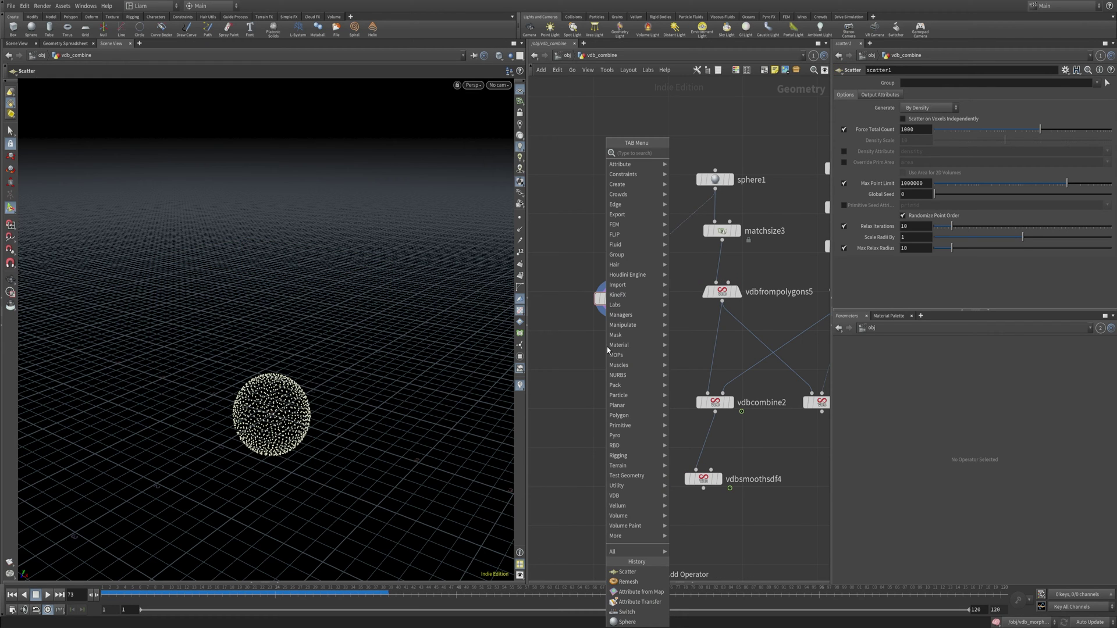
type("part")
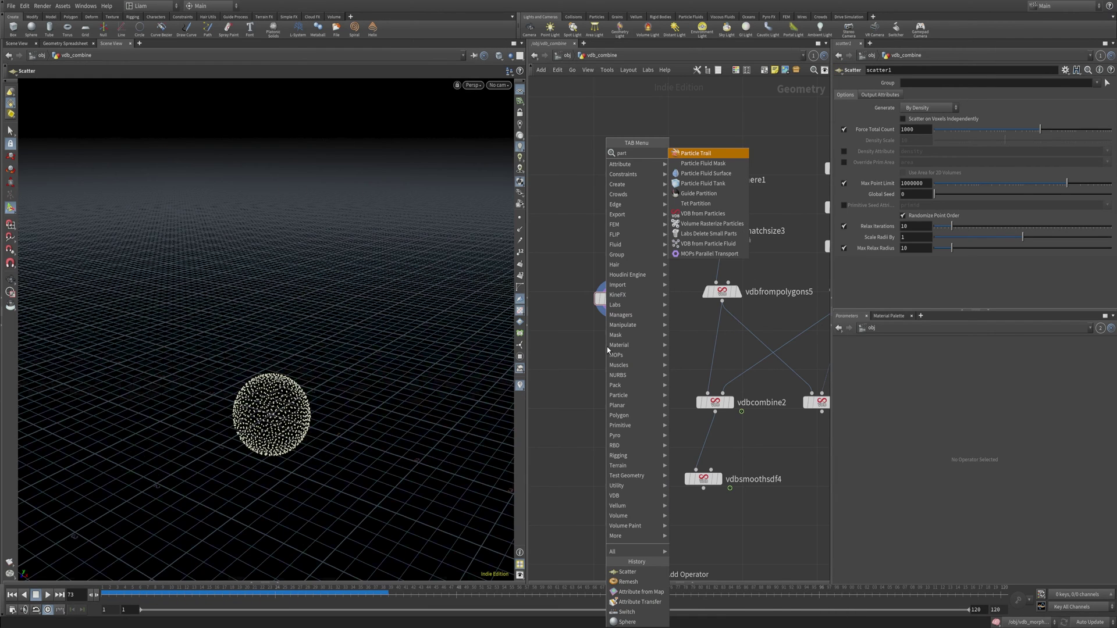
key("Down")
key("Down")
key("Down")
key("Down")
key("Down")
key("Down")
key("Return")
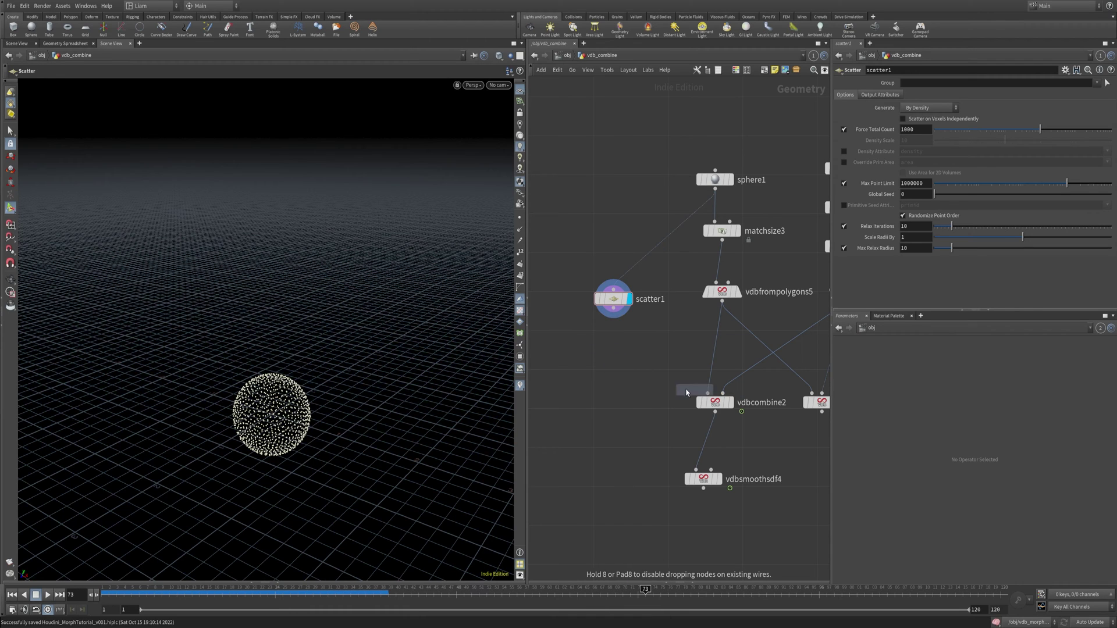
left_click(607, 338)
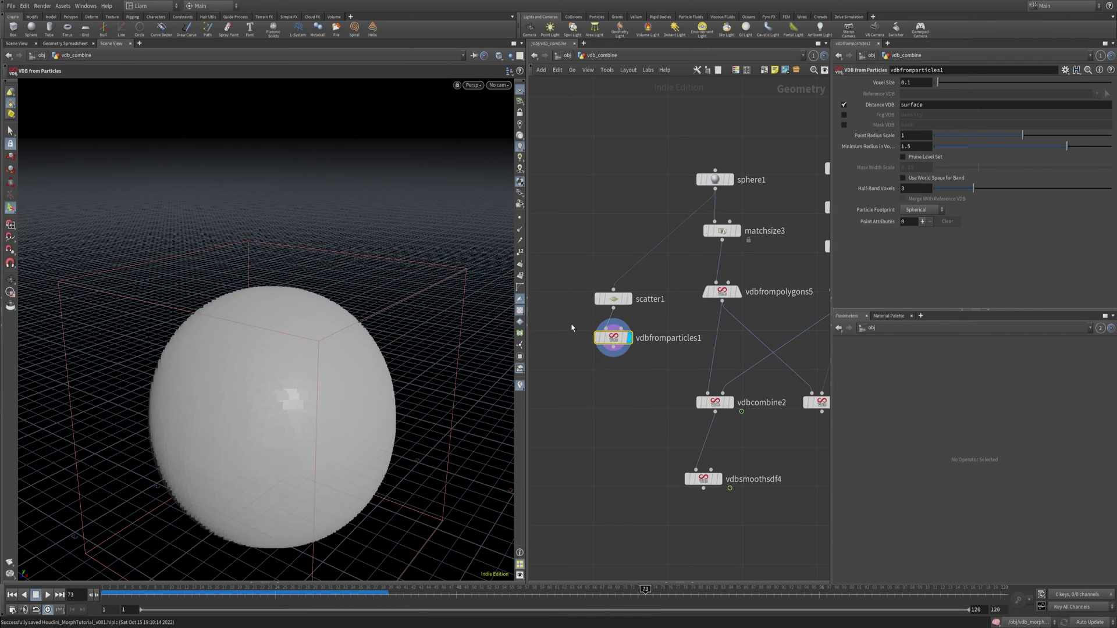
- Set the voxel size of vdbfromparticles1 to 0.01 and its point radius scale to 0.053
double_click(910, 82)
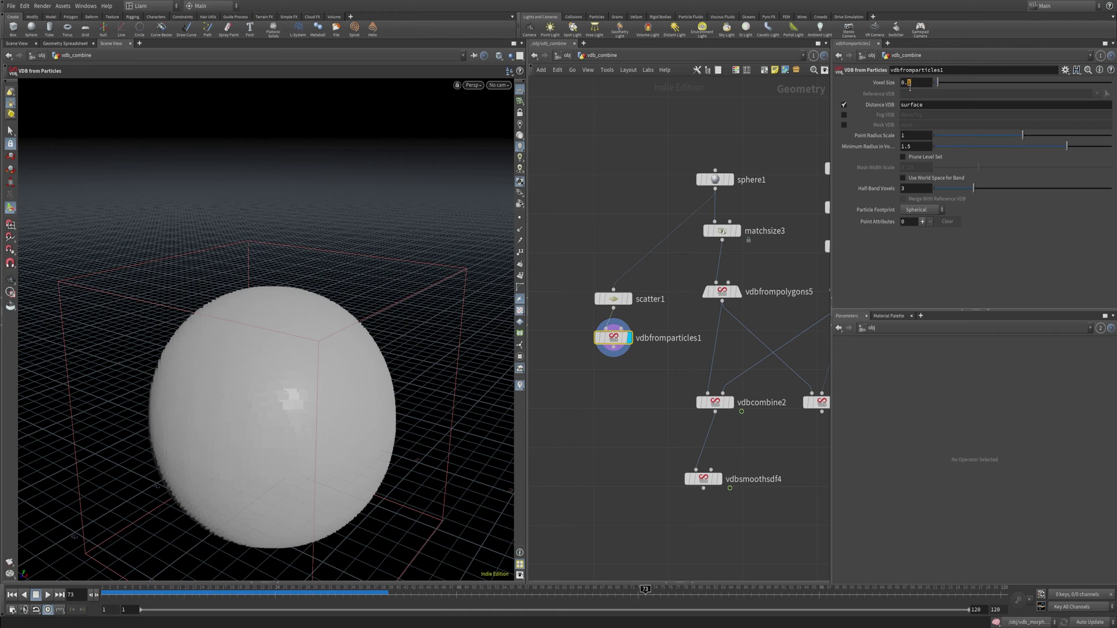
type("01")
key("Return")
left_click_drag(987, 135, 939, 139)
- Add a VDB Smooth SDF node below vdbfromparticles1, connect it to that node and display it
key("Tab")
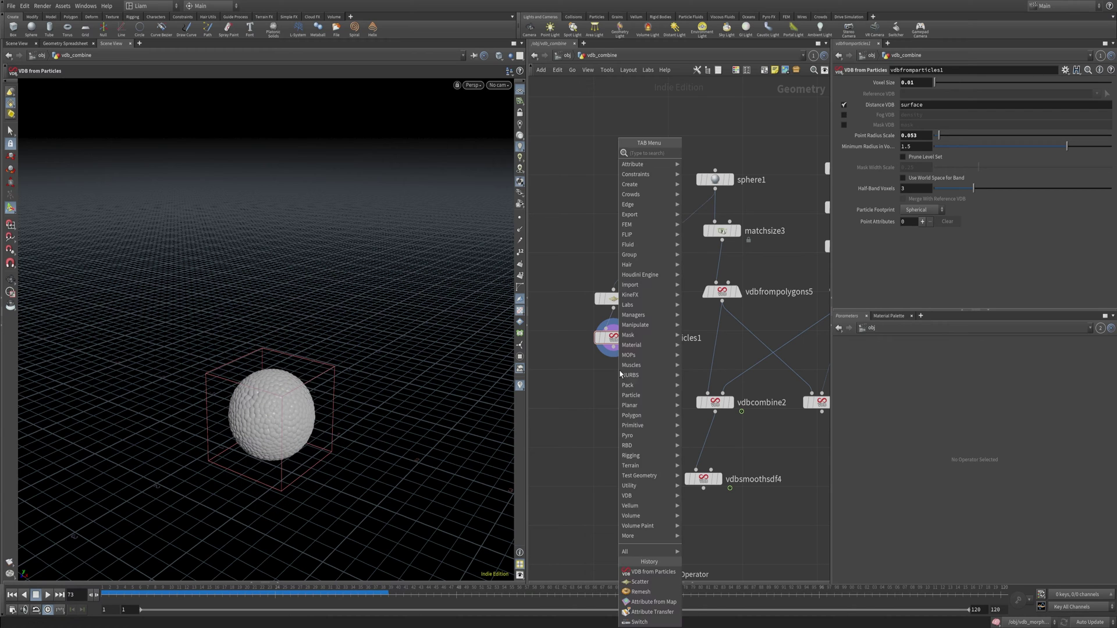
mouse_move(626, 496)
left_click(780, 550)
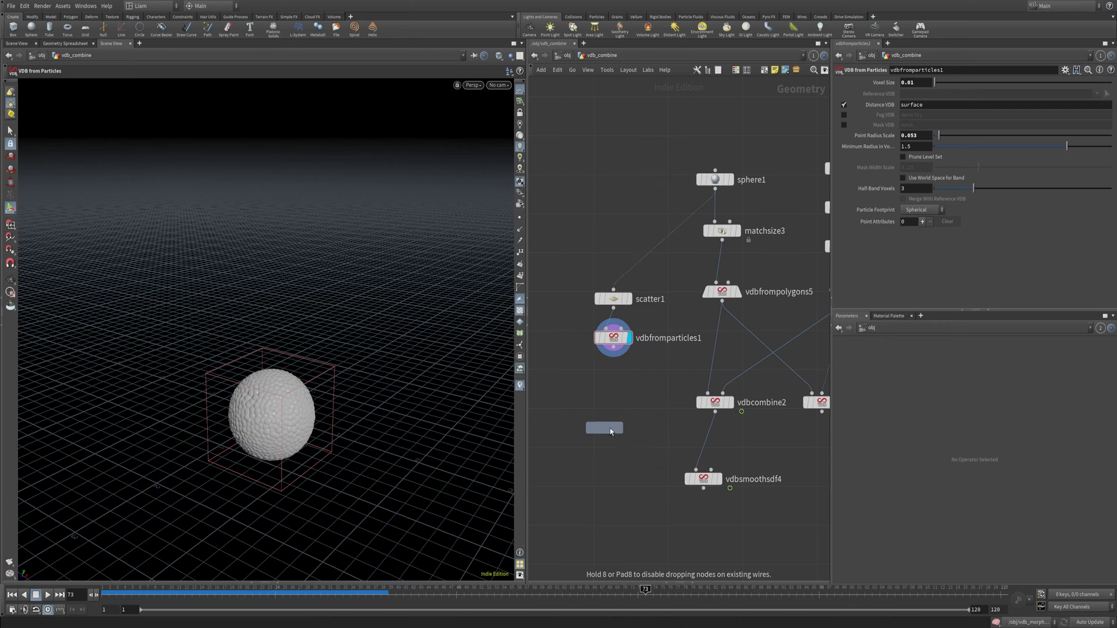
left_click(609, 429)
left_click_drag(612, 352, 591, 415)
mouse_move(610, 432)
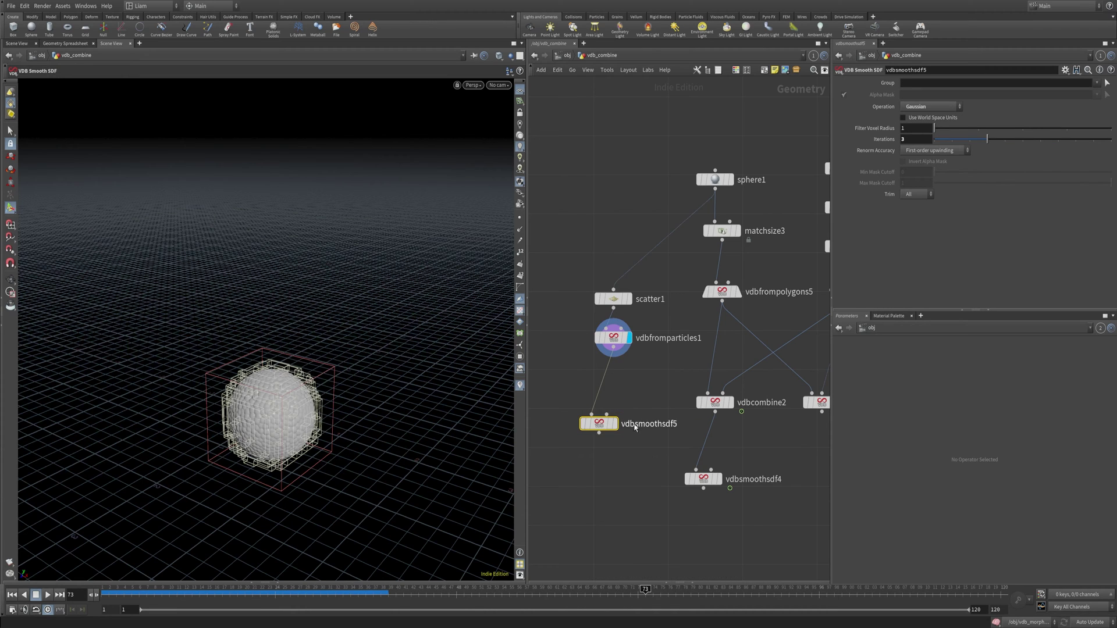
left_click(619, 403)
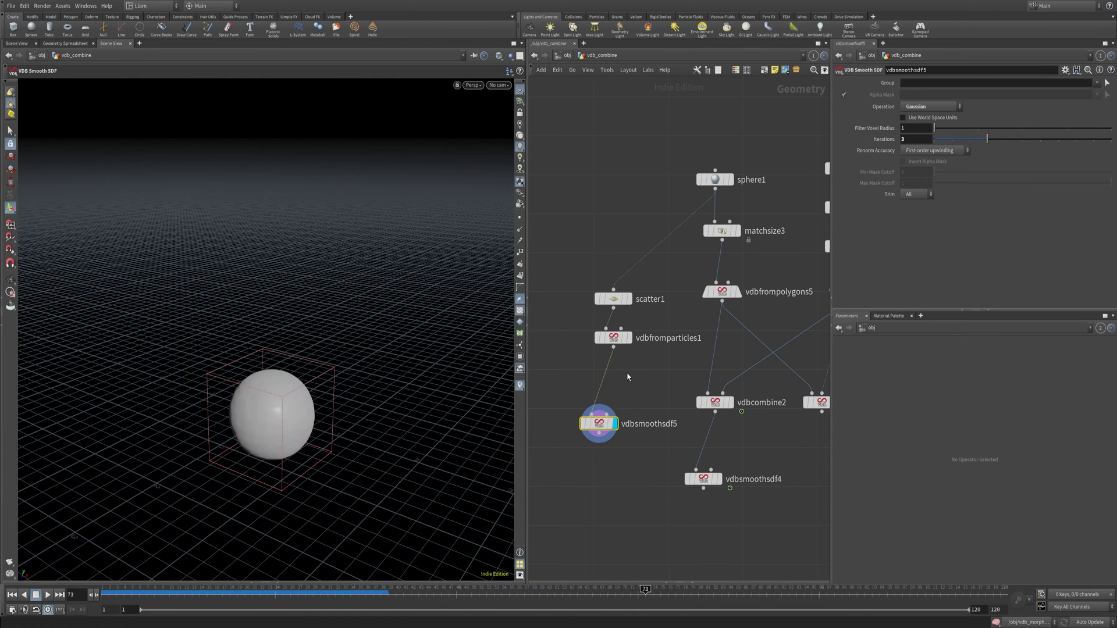
left_click_drag(599, 424, 607, 434)
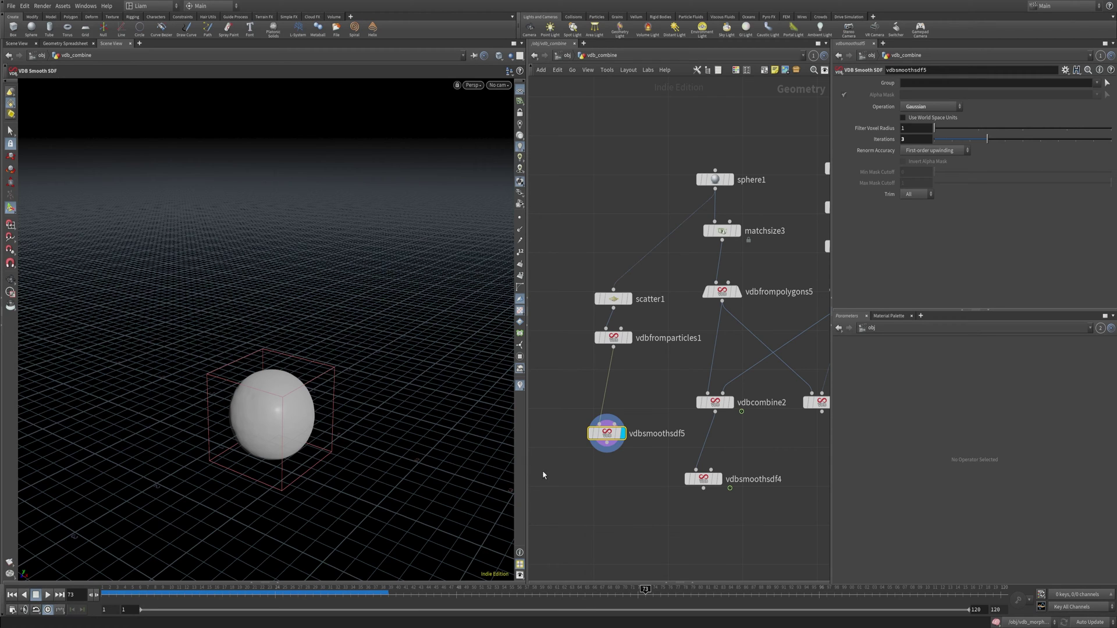
- Delete the scatter1, vdbfromparticles1 and vdbsmoothsdf5 nodes
left_click_drag(569, 490, 622, 254)
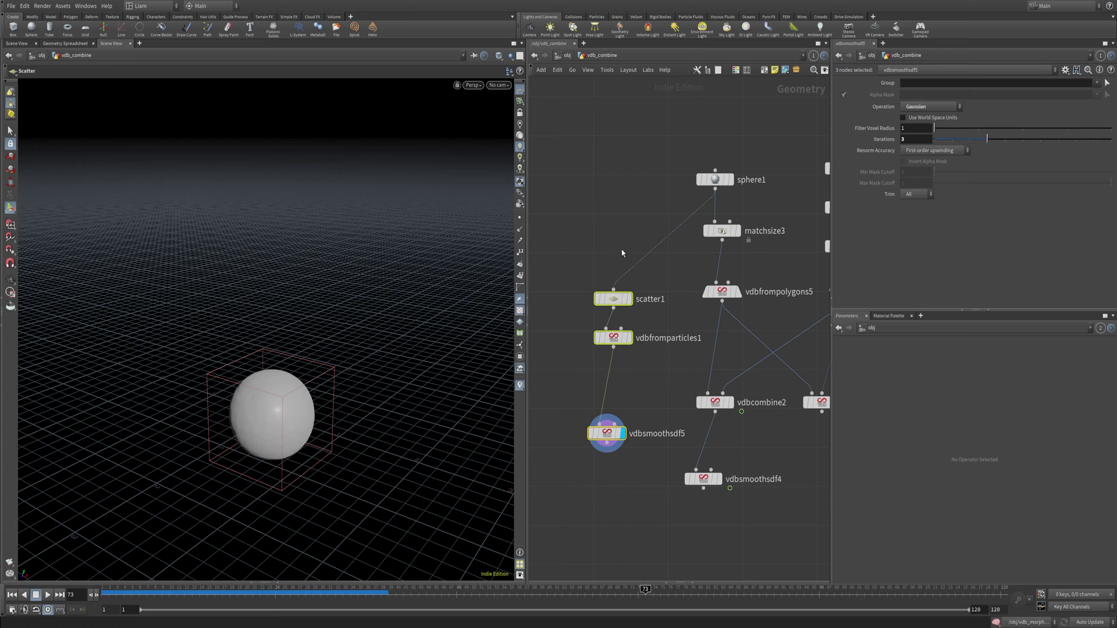
key("Tab")
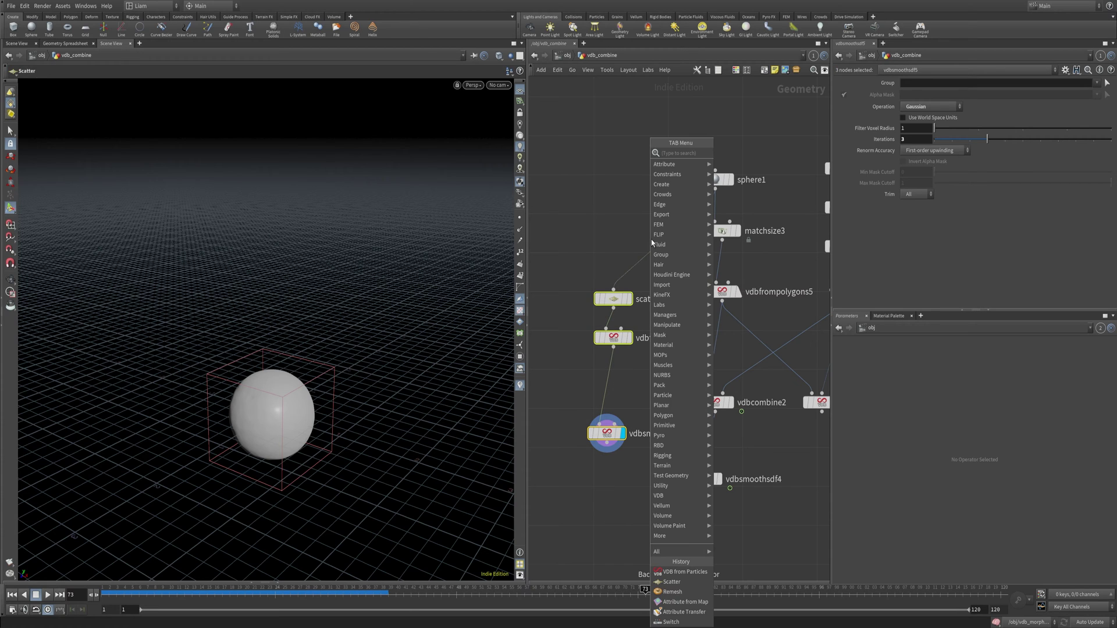
key("Escape")
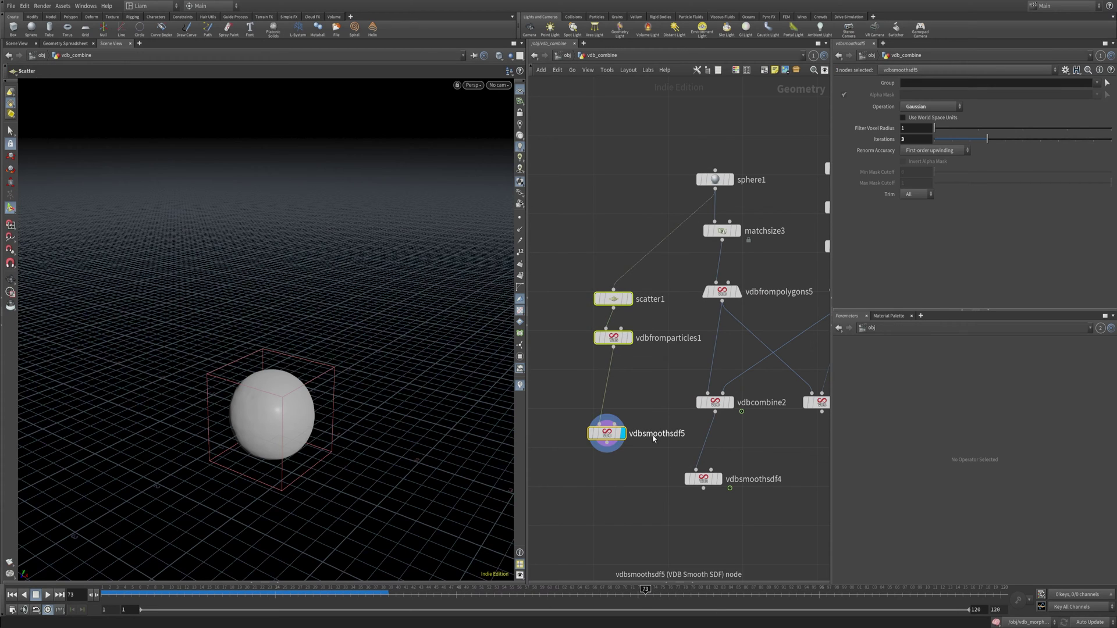
key("Delete")
- Display vdbmorphsdf1 with transform2 bypassed, and save the scene at frame 1
middle_click_drag(724, 319, 598, 299)
left_click(712, 383)
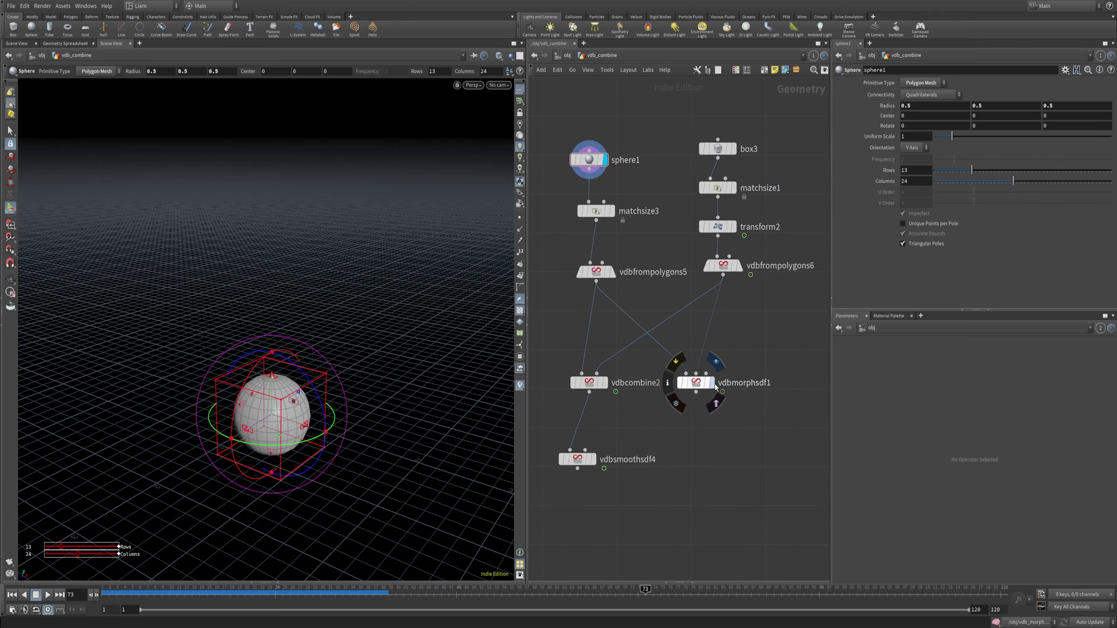
middle_click_drag(736, 420, 749, 422)
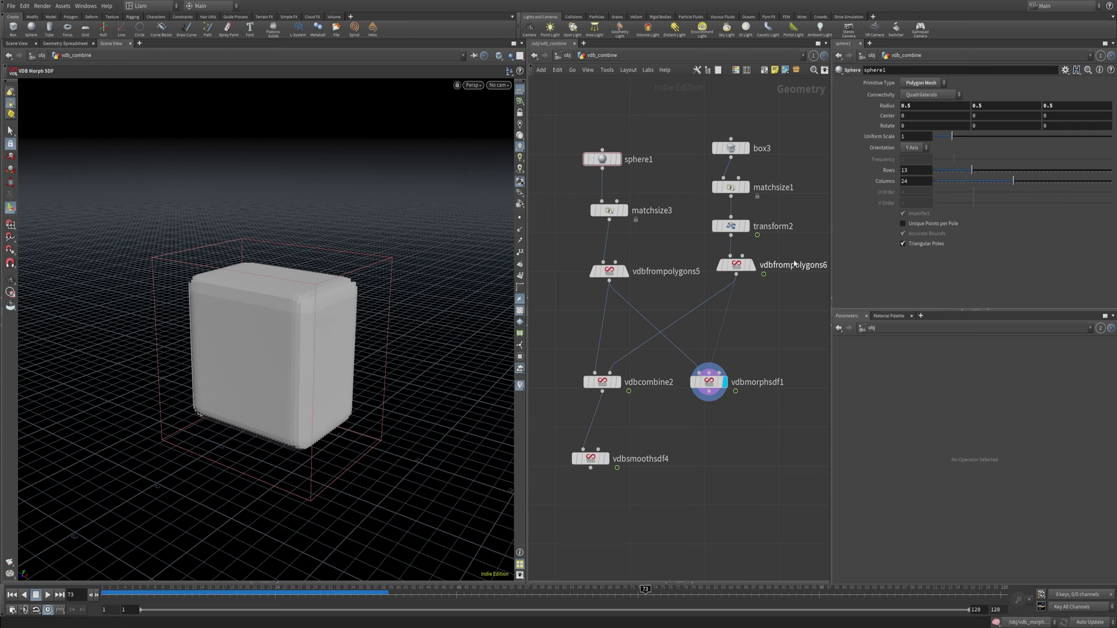
left_click(709, 217)
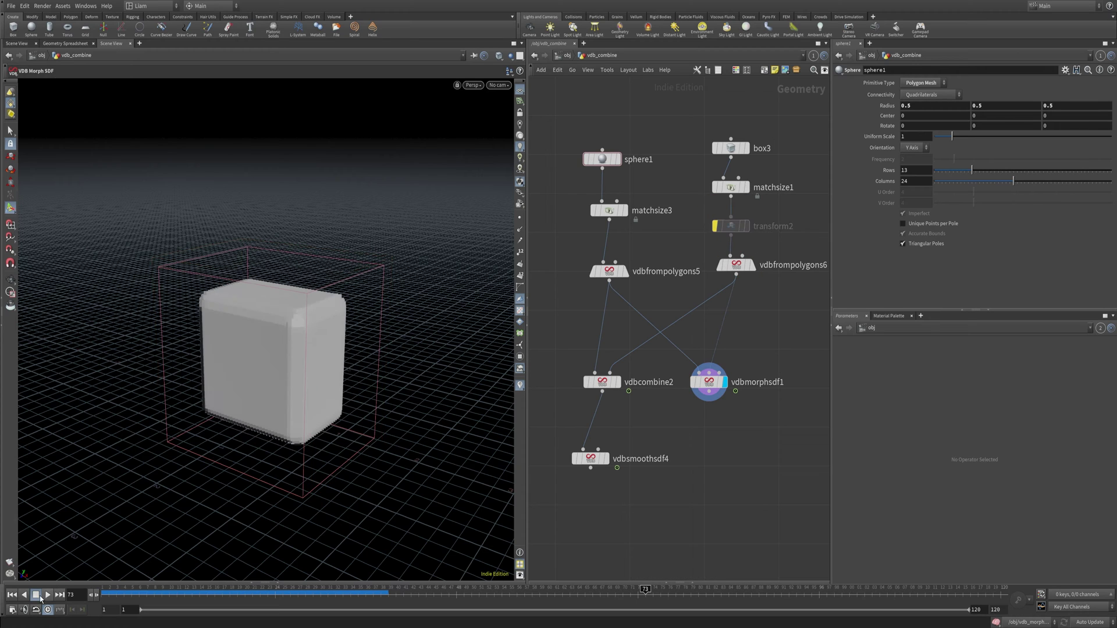
left_click(12, 595)
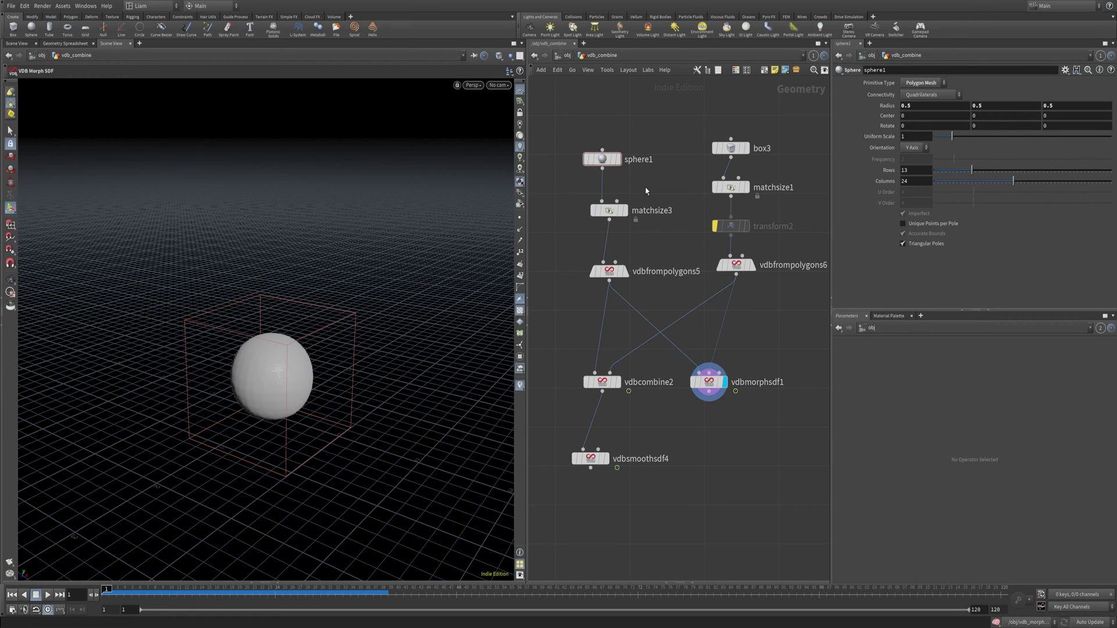
key("ctrl+s")
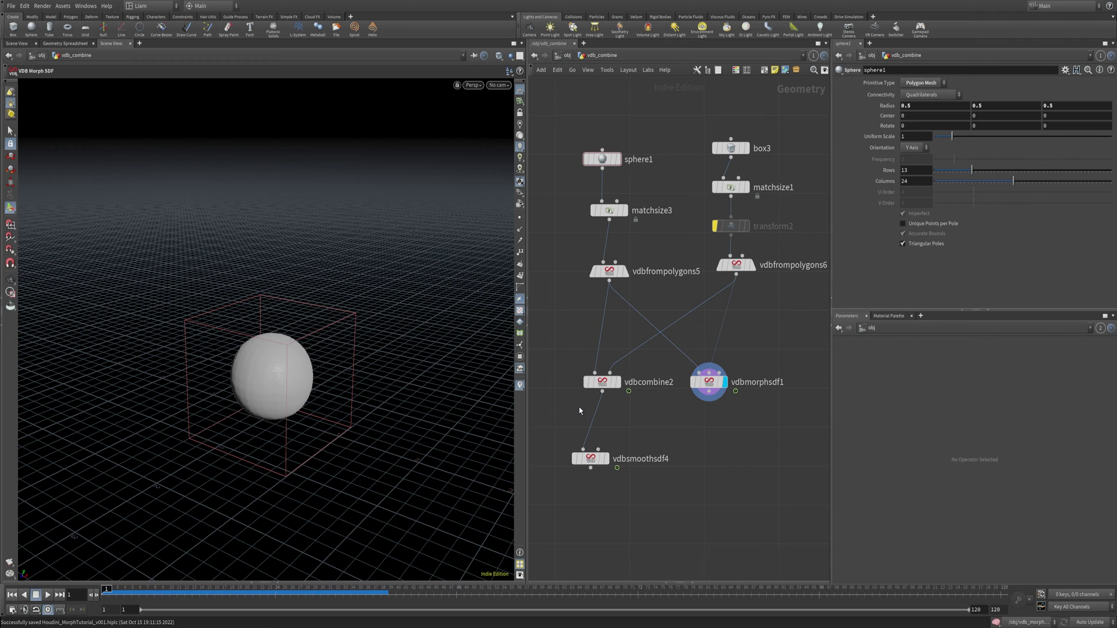
- Select vdbmorphsdf1 and play the timeline to examine its sphere-to-box morph, ending back on frame 1
left_click(708, 382)
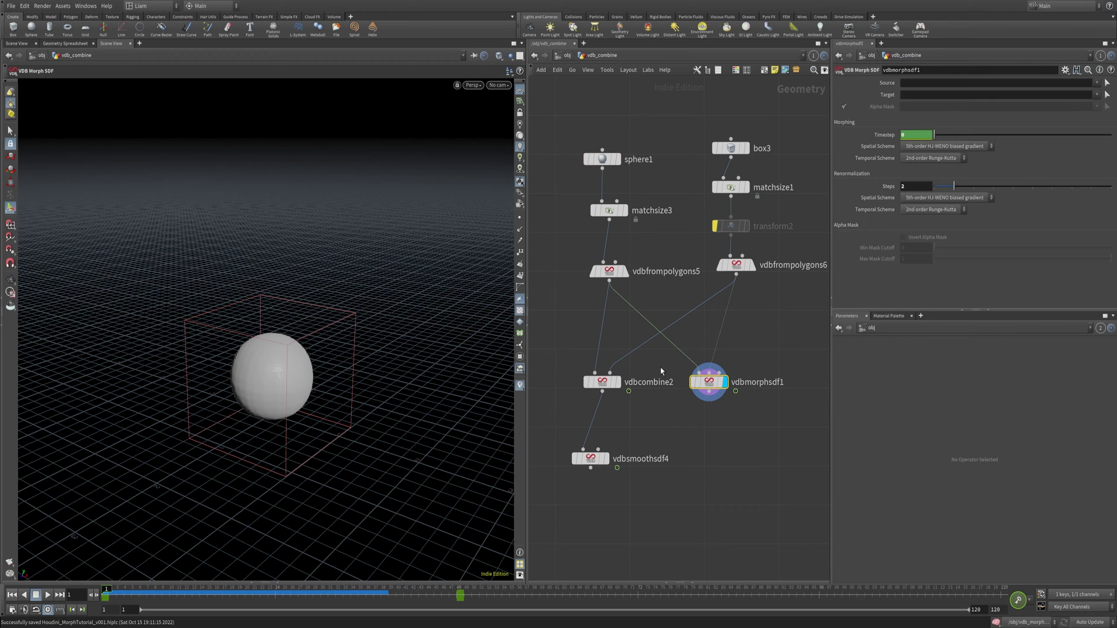
left_click(48, 595)
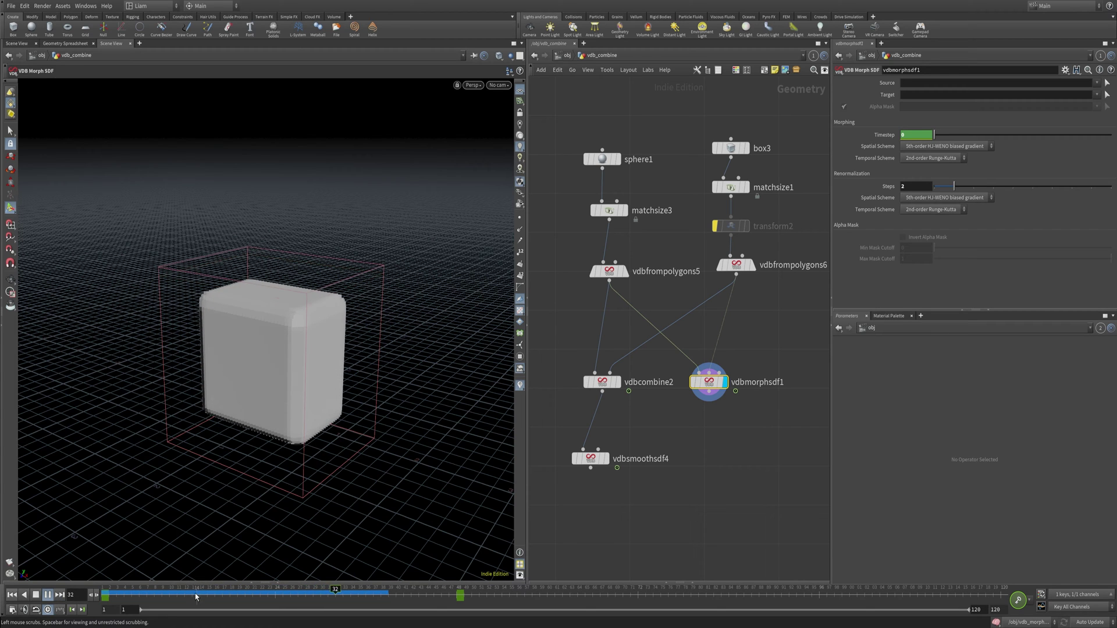
left_click_drag(196, 597, 106, 595)
left_click_drag(735, 428, 701, 391)
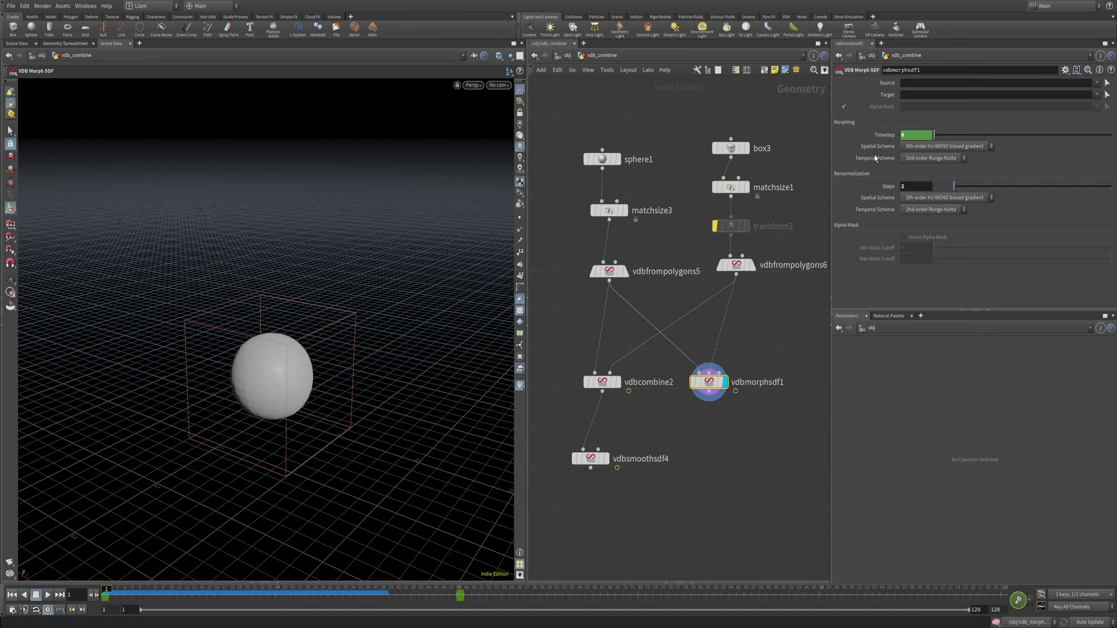
- Add a second VDB Morph SDF node, unconnected, near vdbmorphsdf1
key("Tab")
type("v")
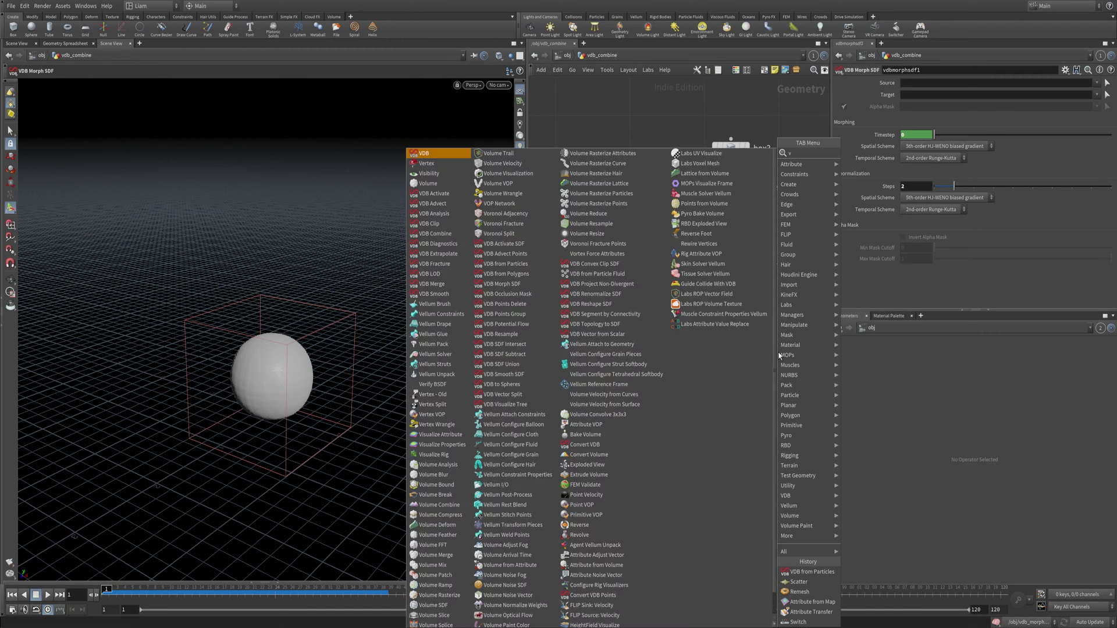
type("db")
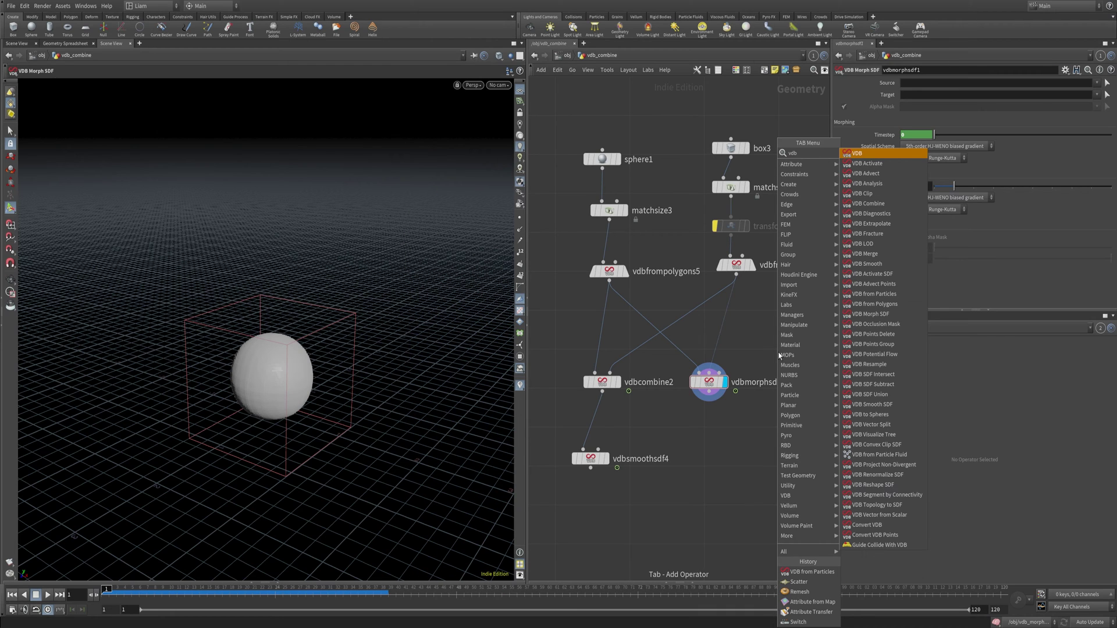
type("mo")
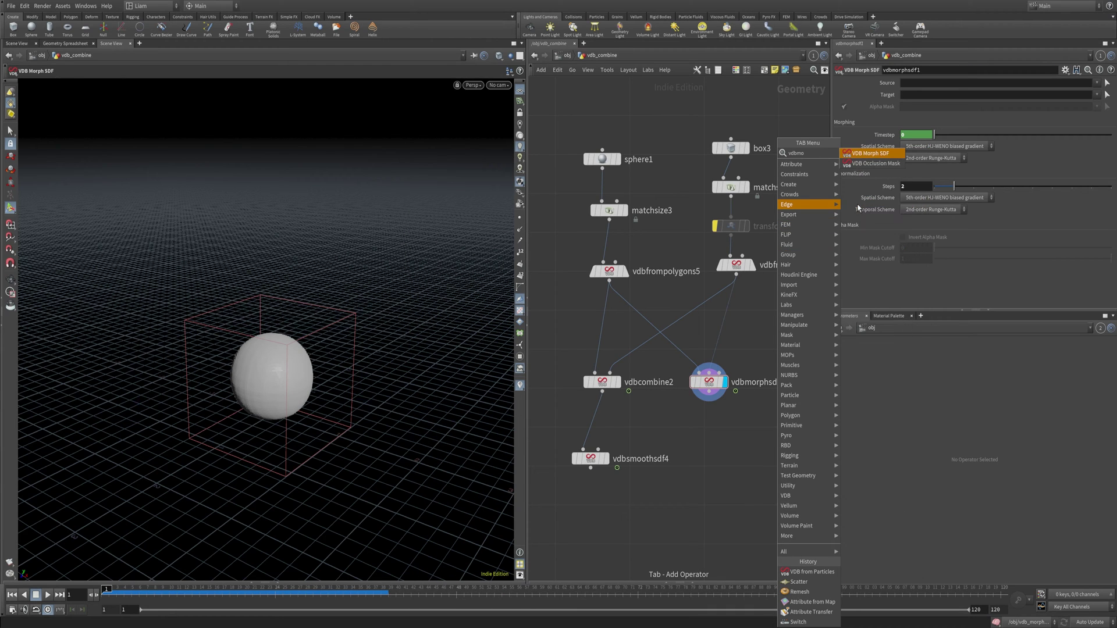
key("Return")
left_click(769, 416)
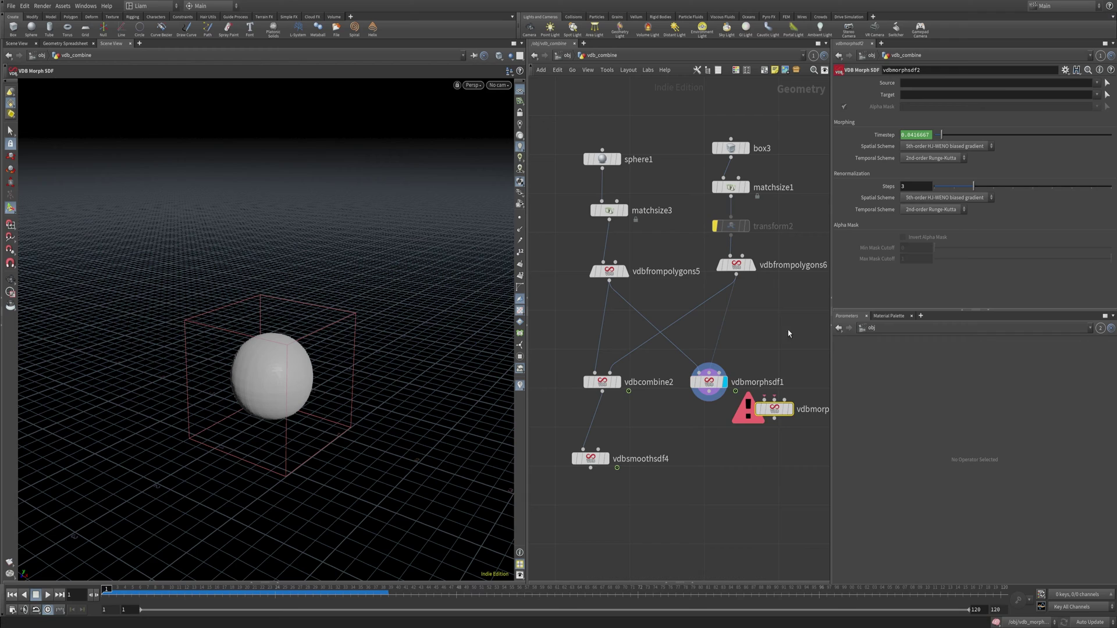
- Inspect the default Timestep expression of vdbmorphsdf2, and delete that node
left_click(883, 134)
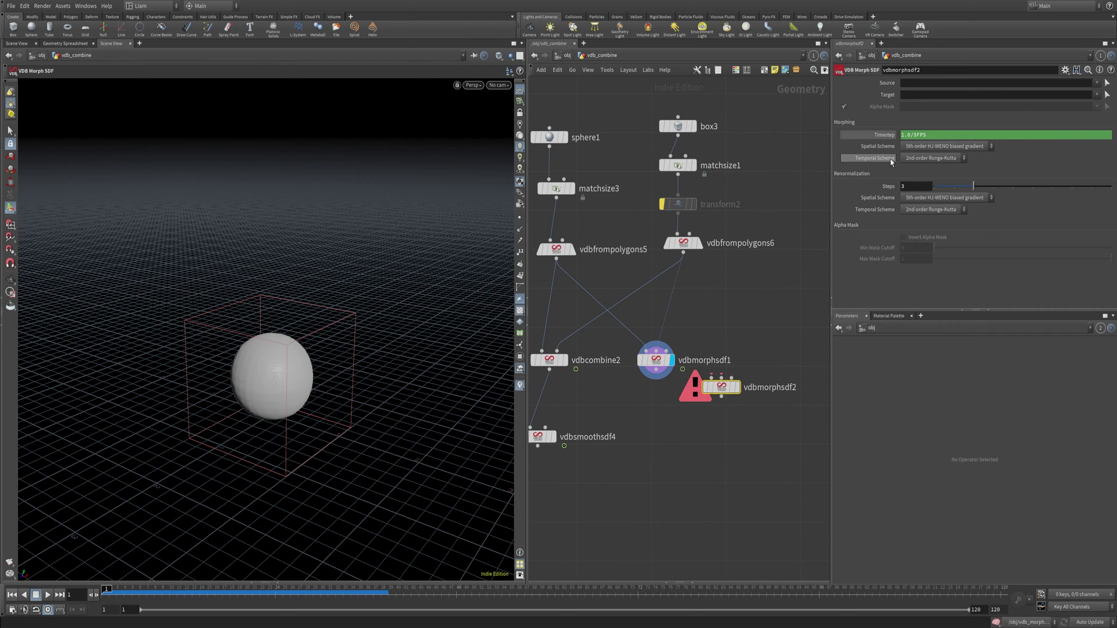
left_click(904, 136)
left_click_drag(725, 388, 763, 361)
left_click(882, 135)
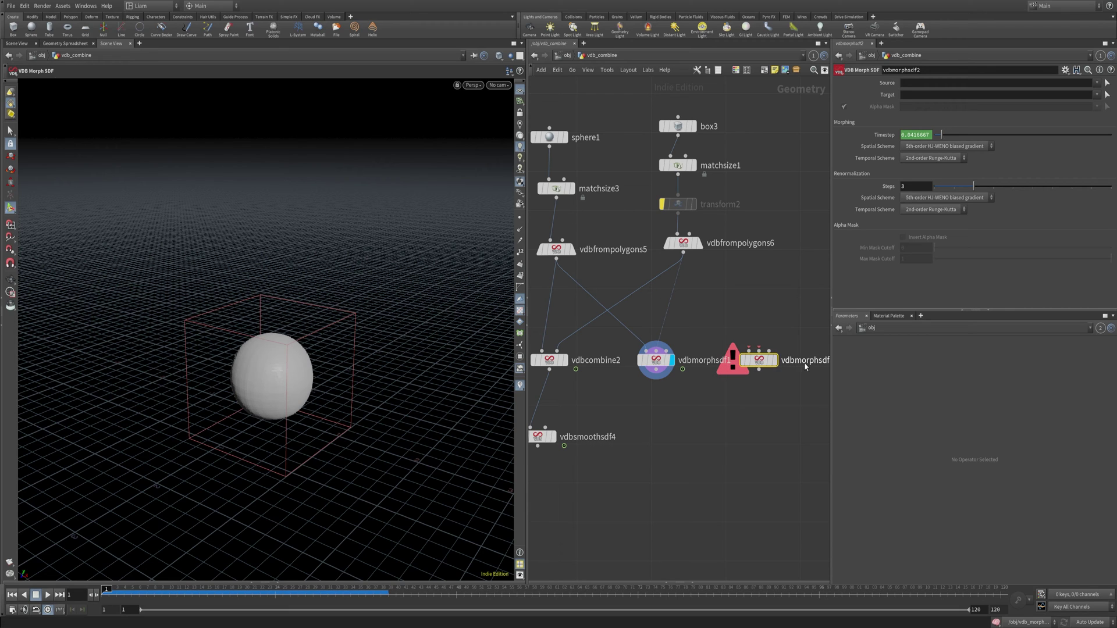
key("Delete")
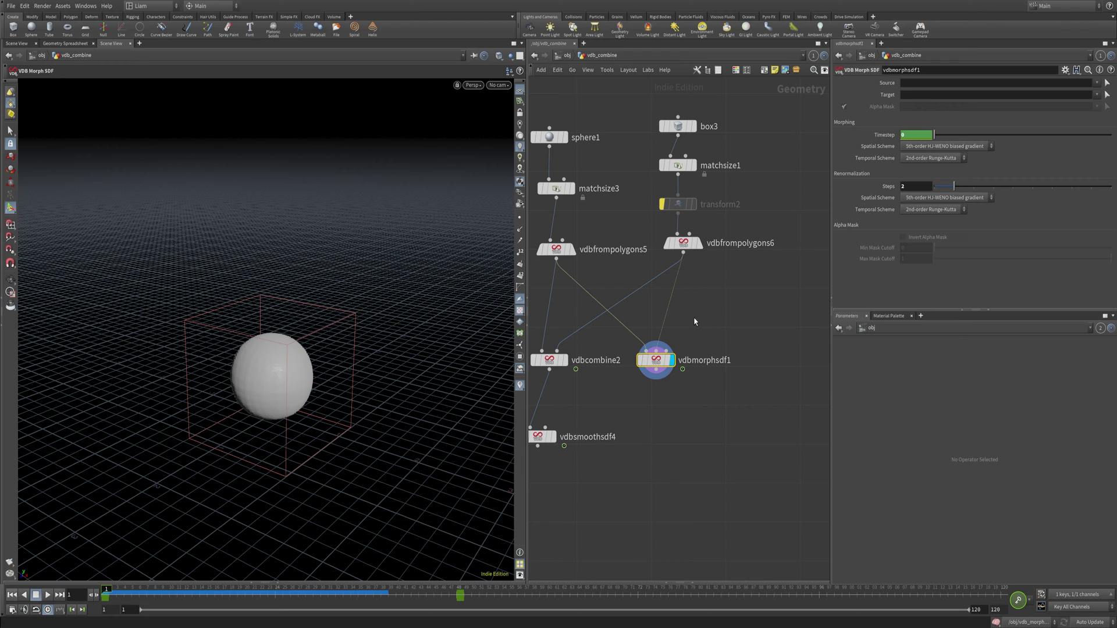
- Scrub and play the keyframed Timestep of vdbmorphsdf1 up to frame 48 to examine the morph, and return to frame 1
left_click_drag(109, 595, 376, 595)
left_click(12, 595)
left_click(48, 595)
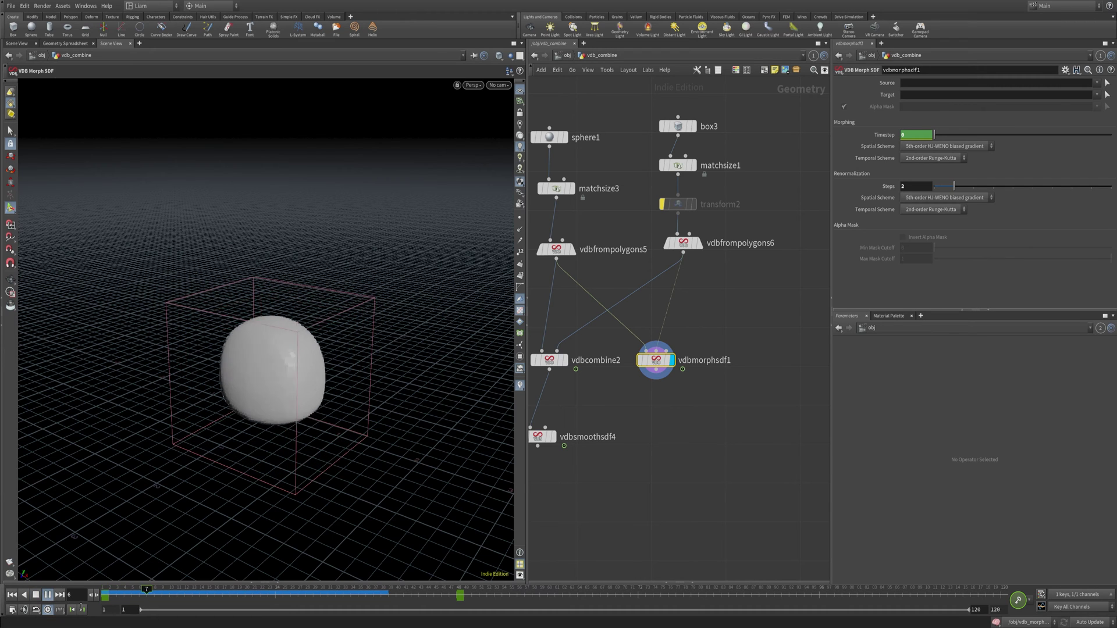
left_click_drag(168, 592, 460, 594)
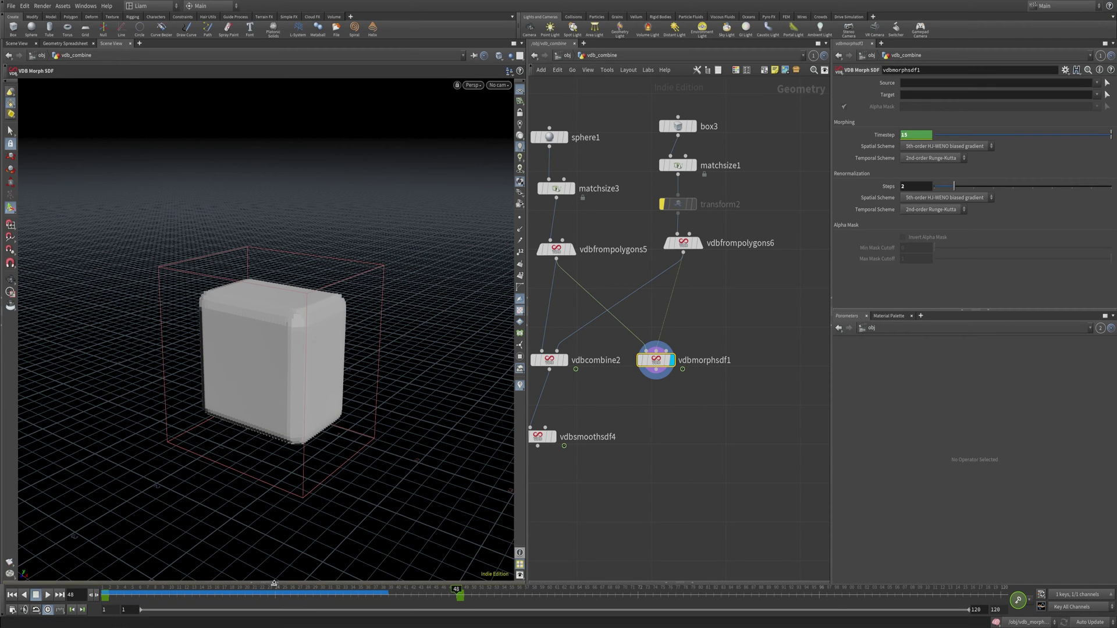
left_click(12, 595)
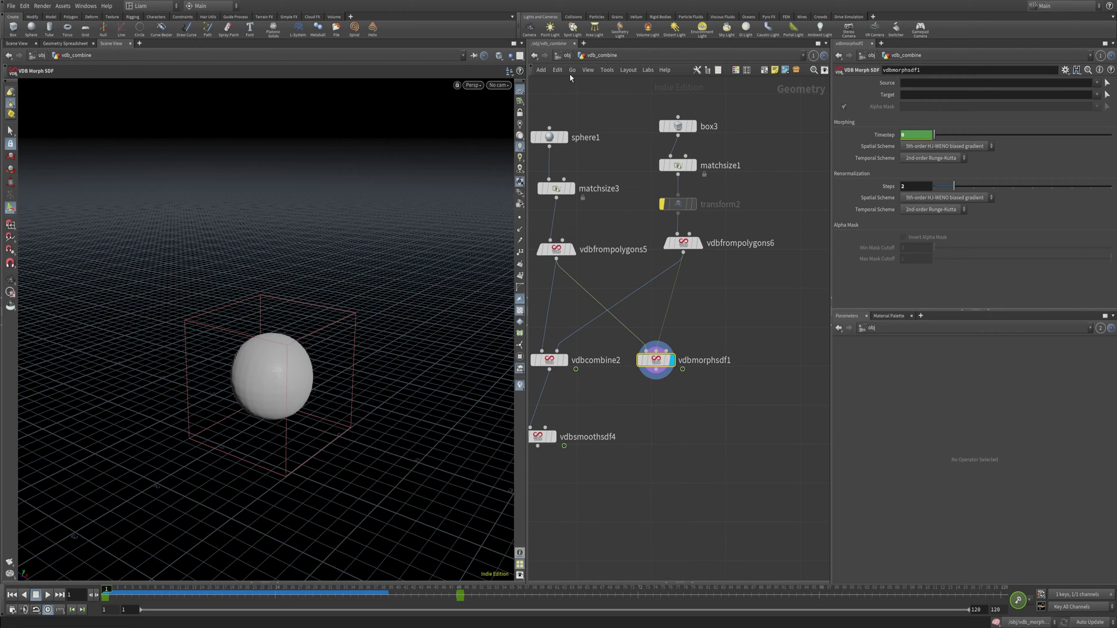
- Go up to the obj level, display vdb_morph_basic_transition and scrub to frame 24 and back to frame 1 to examine its morph
left_click(568, 55)
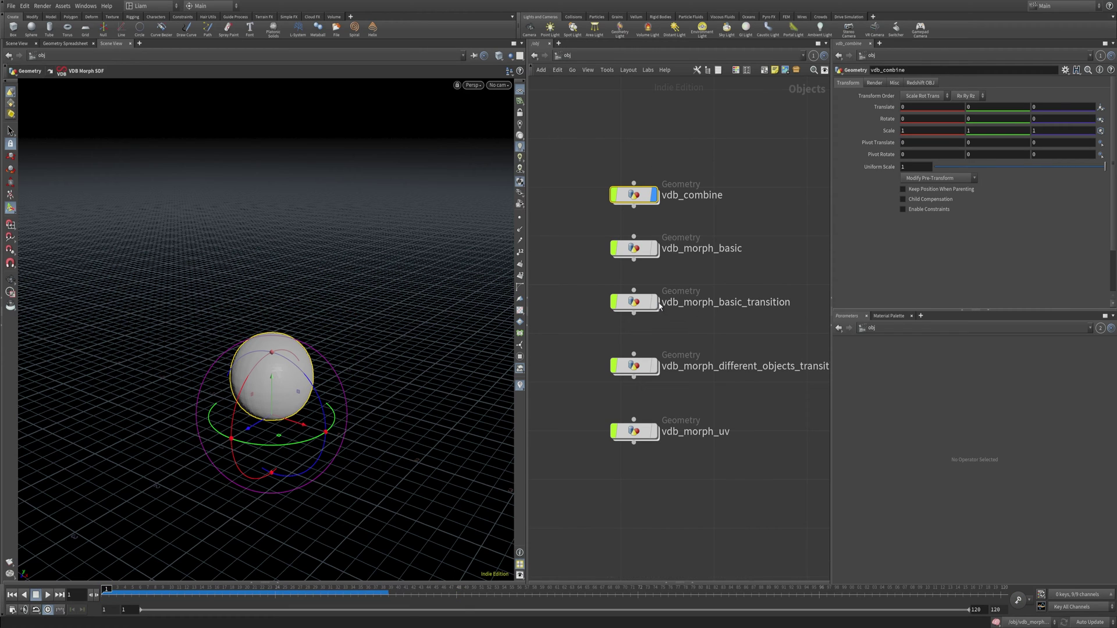
left_click(655, 302)
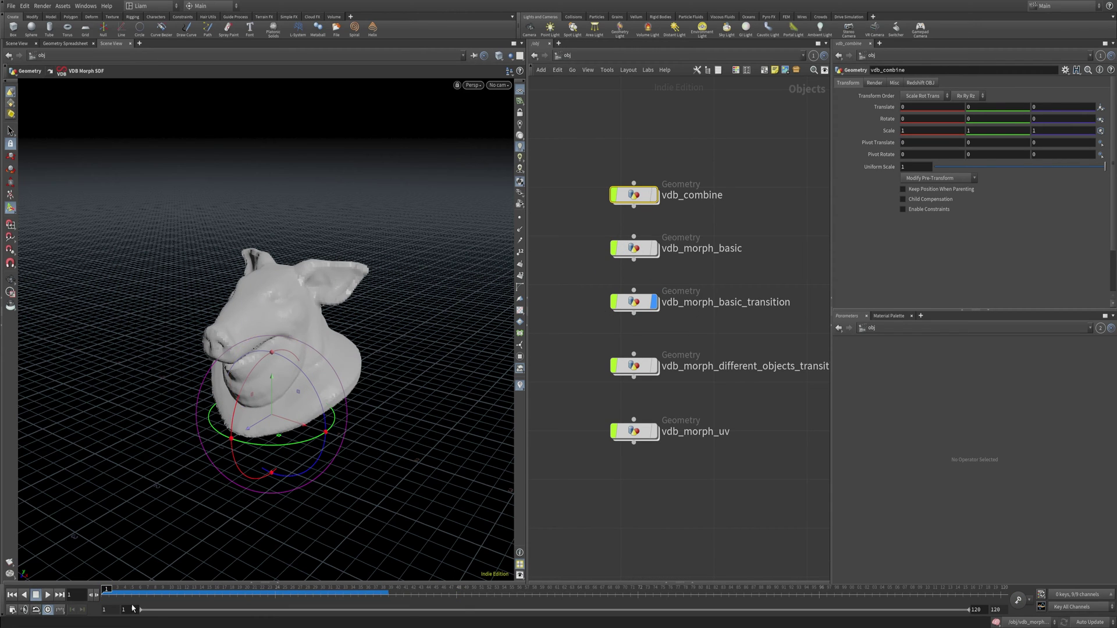
left_click_drag(135, 591, 275, 594)
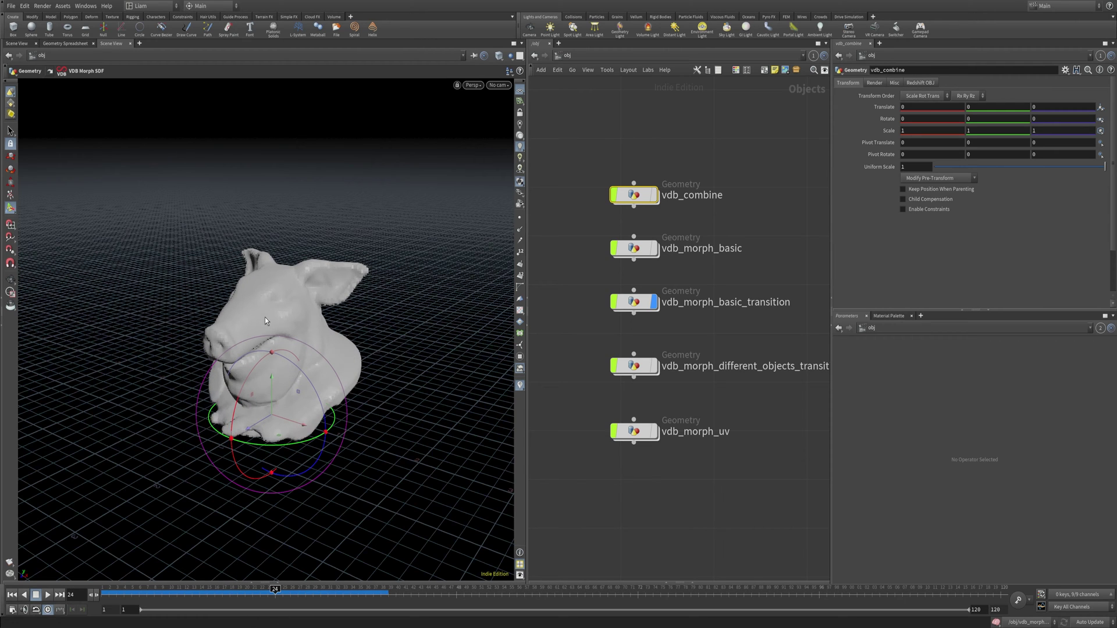
left_click_drag(275, 592, 106, 593)
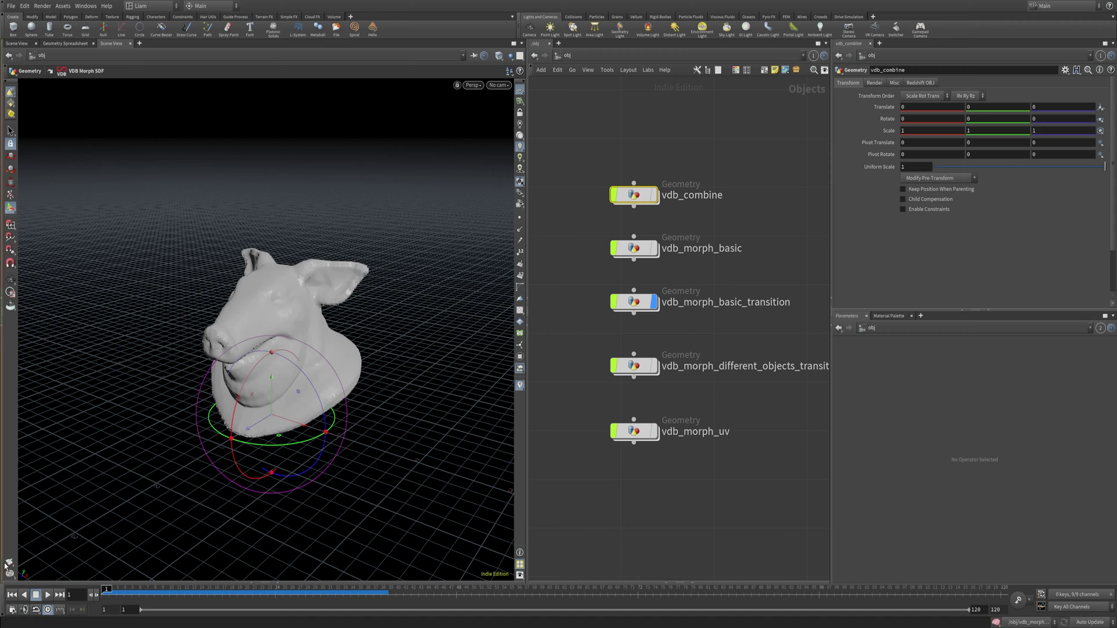
- Display vdb_morph_basic at the obj level, open its network and save the scene file
double_click(643, 198)
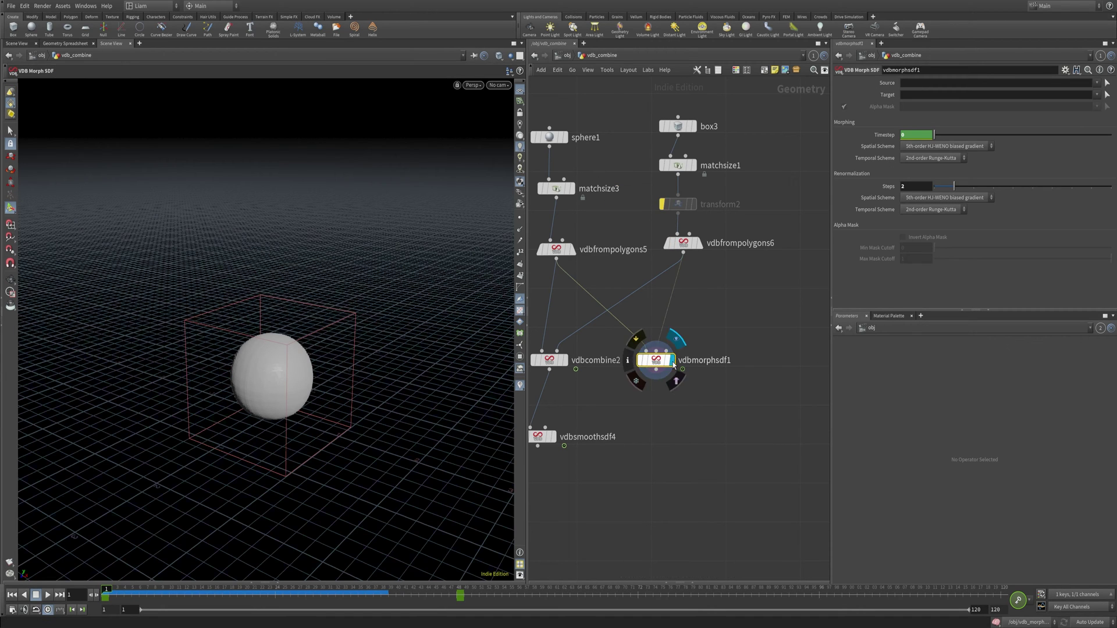
key("u")
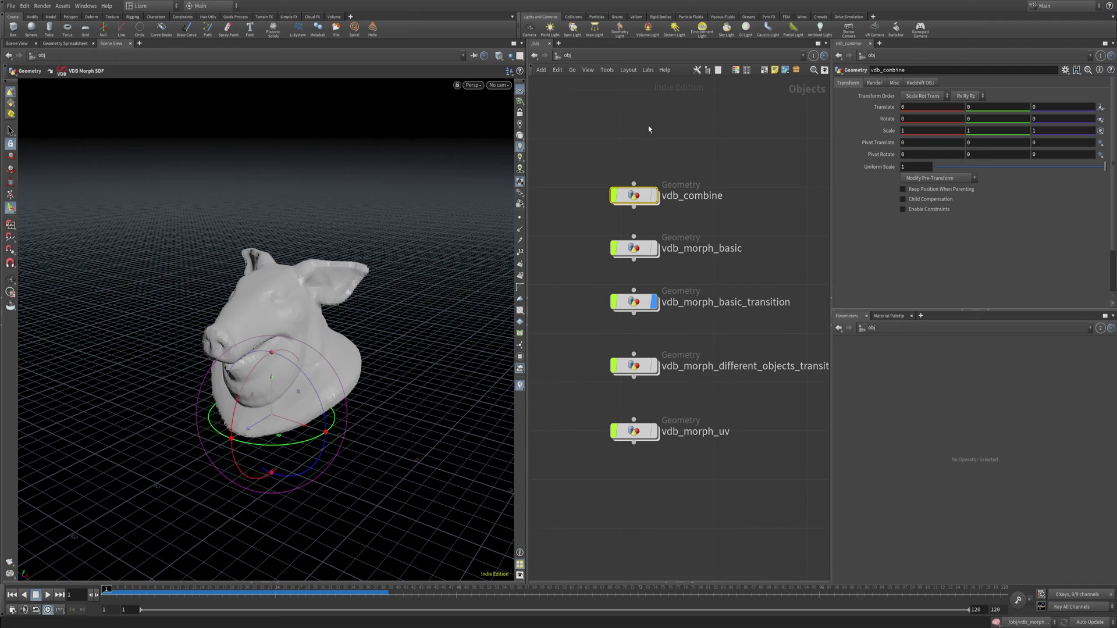
left_click(656, 302)
left_click(655, 249)
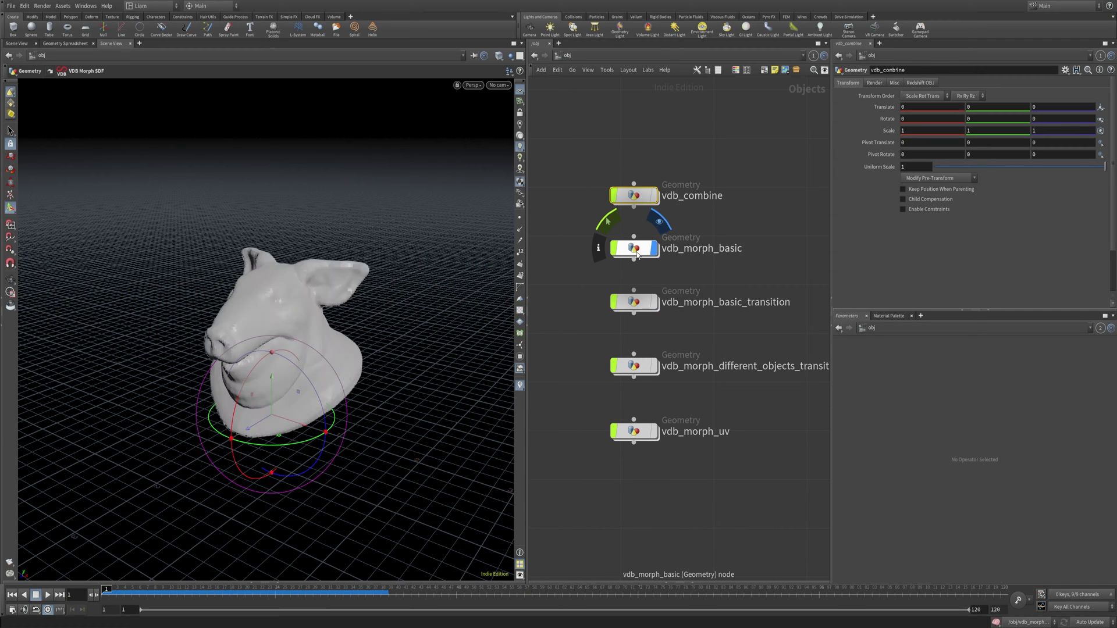
double_click(637, 254)
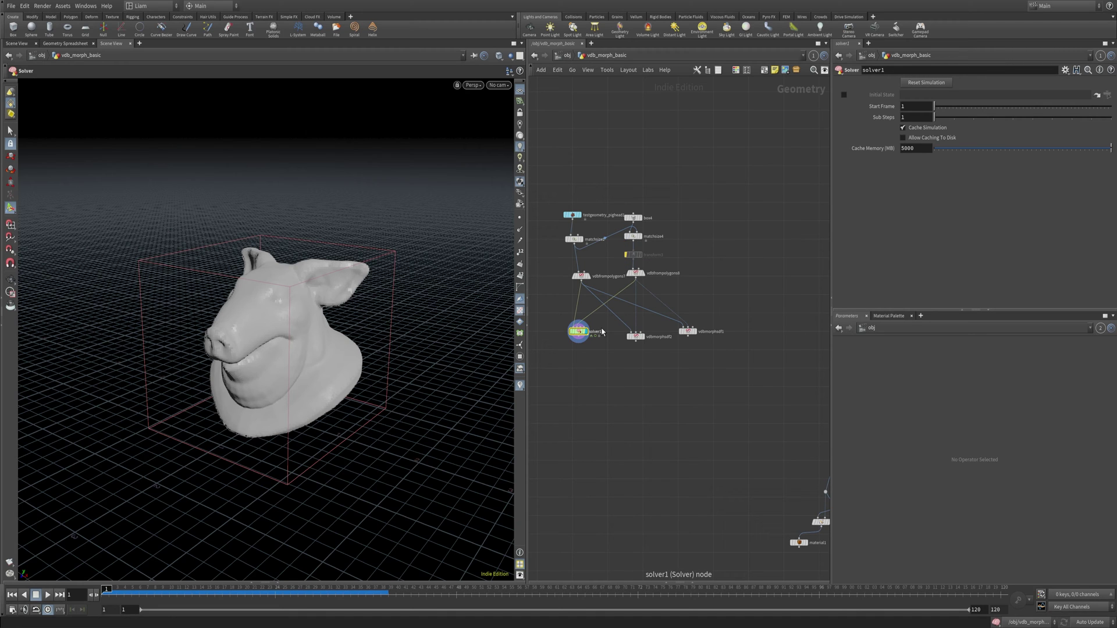
key("ctrl+s")
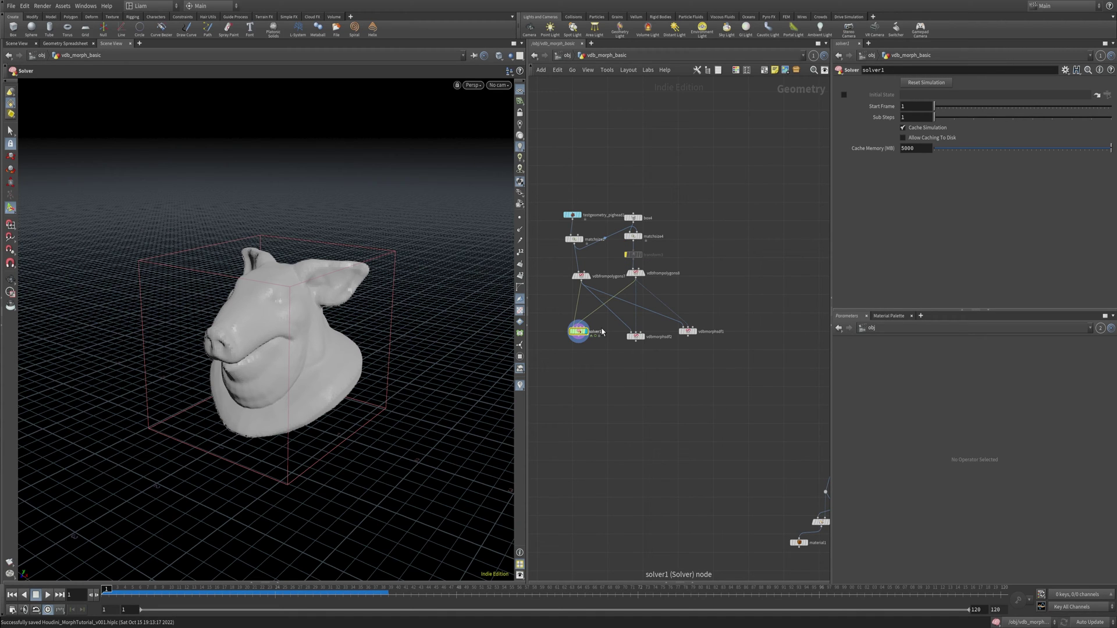
- Inspect the parameters of vdbfrompolygons7 and vdbfrompolygons8, and display and select vdbmorphsdf2 in vdb_morph_basic
mouse_move(642, 354)
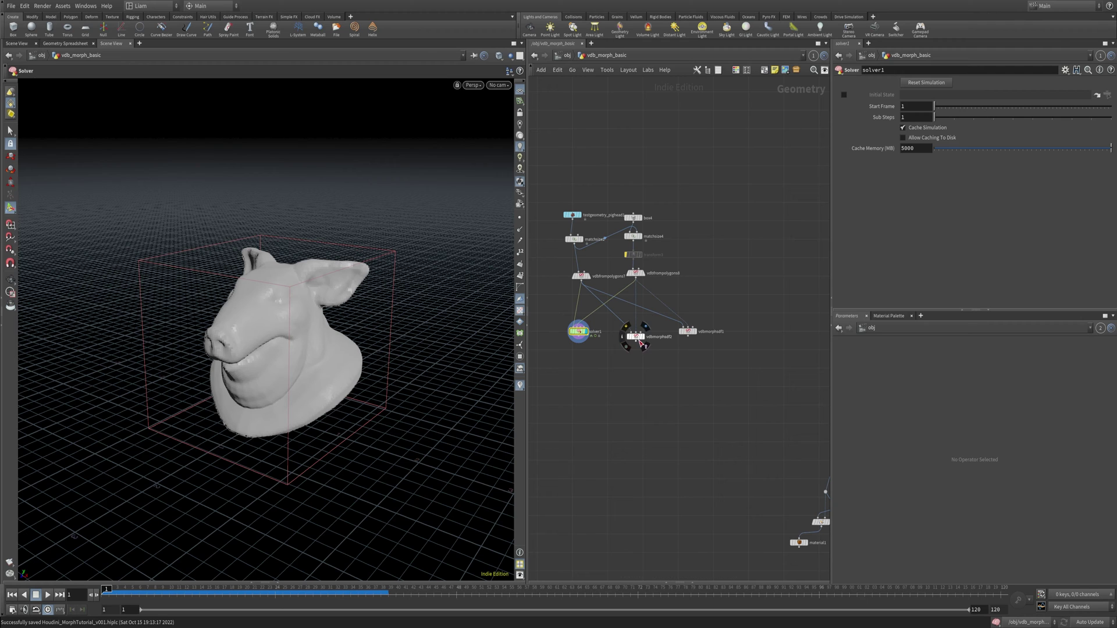
key("h")
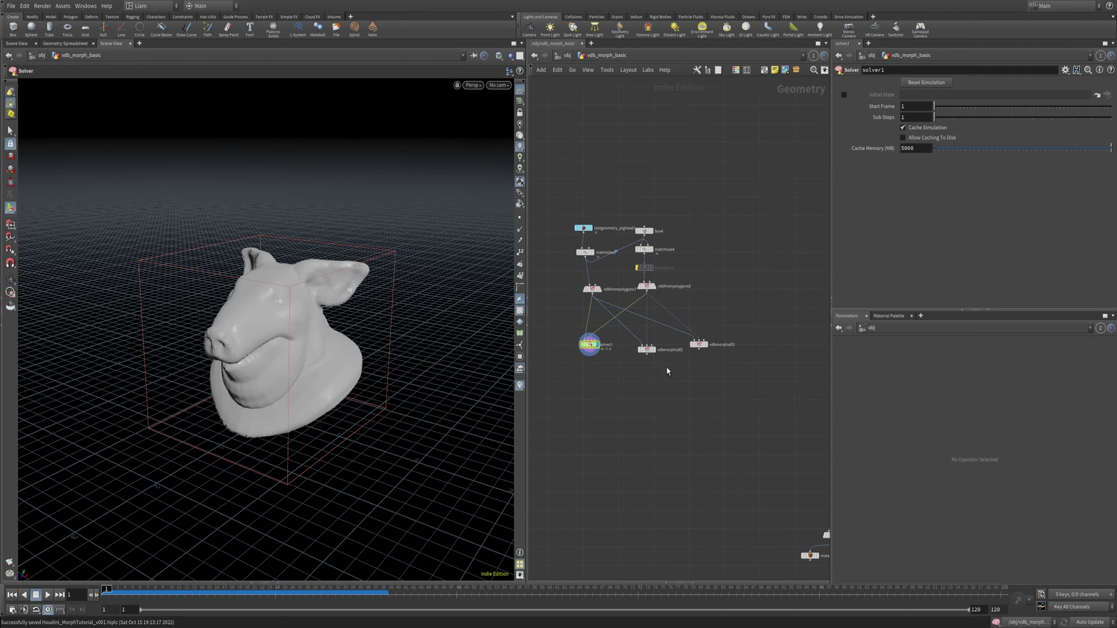
scroll(654, 374, "down", 3)
scroll(651, 393, "up", 3)
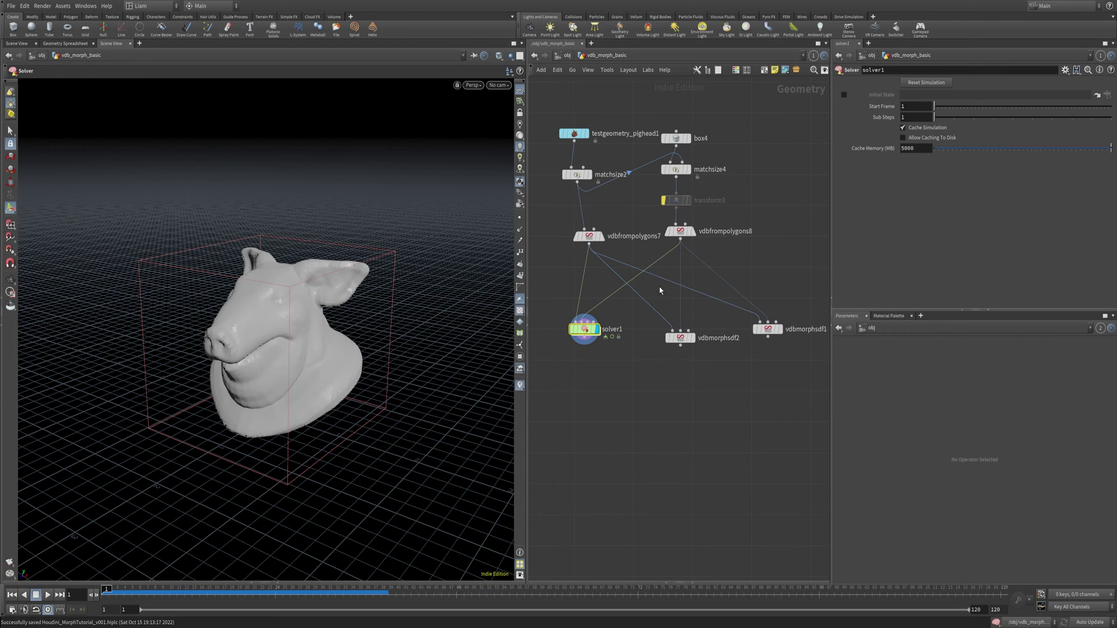
left_click(621, 240)
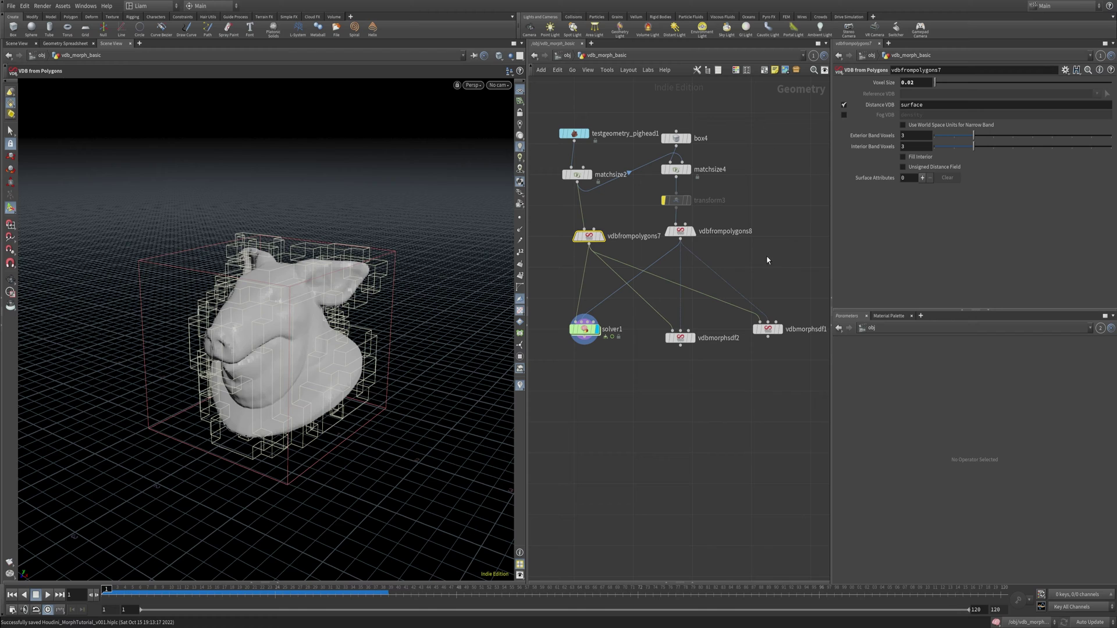
left_click(689, 232)
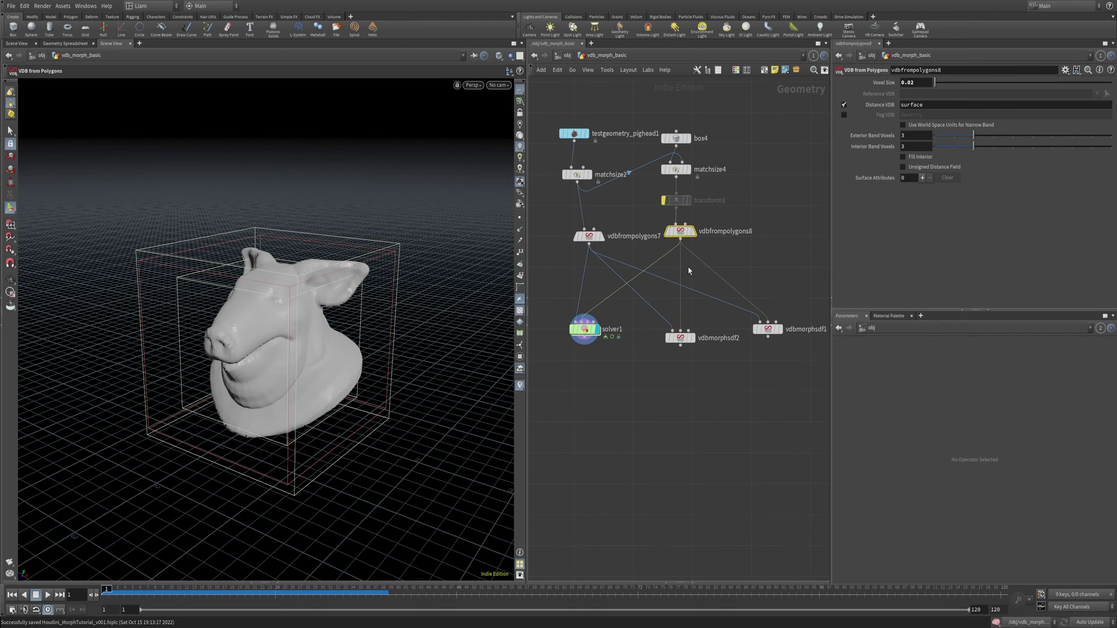
left_click(692, 338)
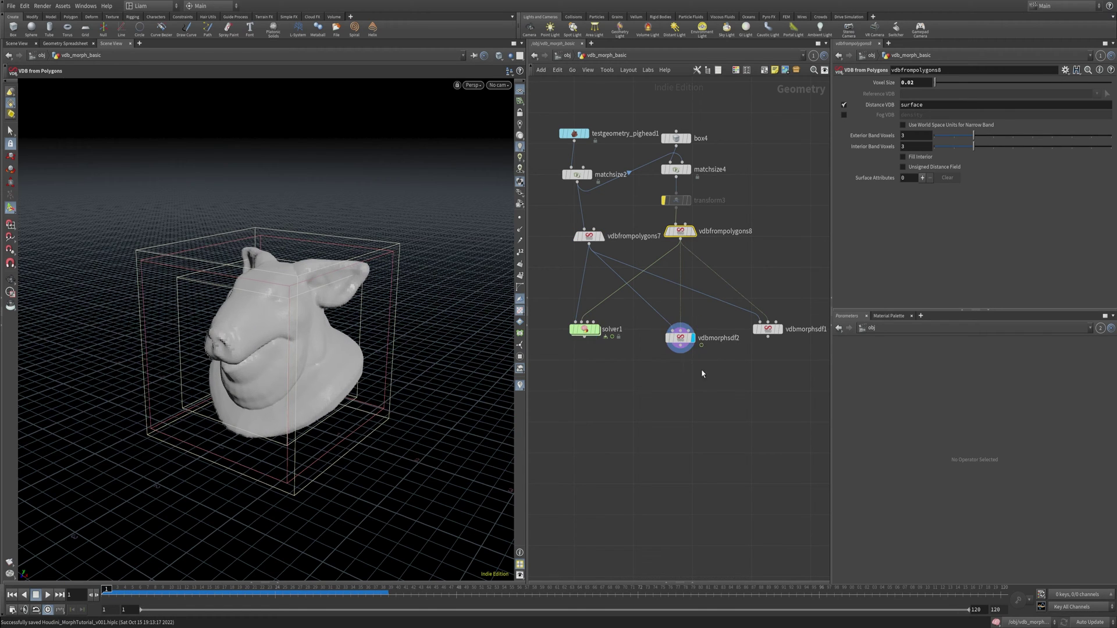
left_click(677, 343)
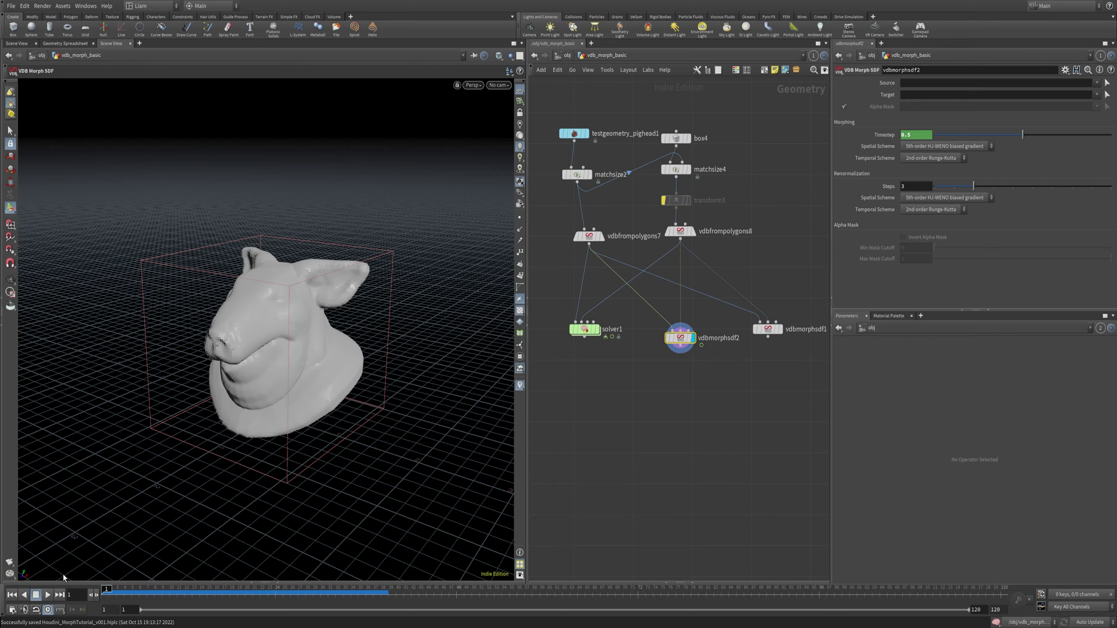
- Display vdbfrompolygons7, vdbfrompolygons8 and vdbmorphsdf2 in turn to compare the source, target and morph shapes
left_click(602, 236)
left_click(589, 236)
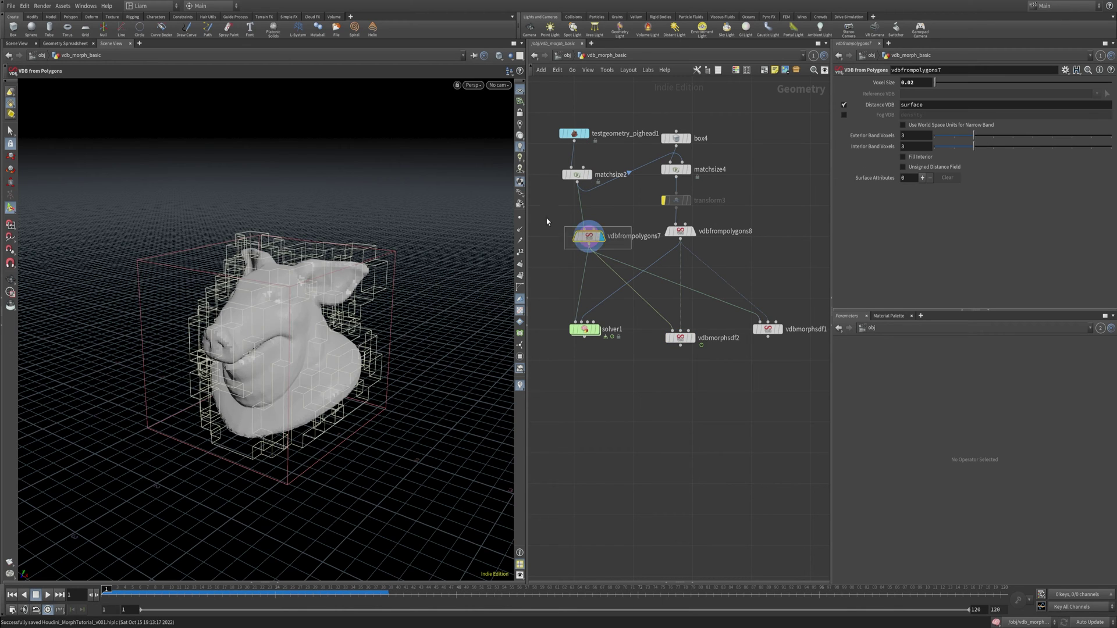
left_click(692, 232)
left_click(679, 231)
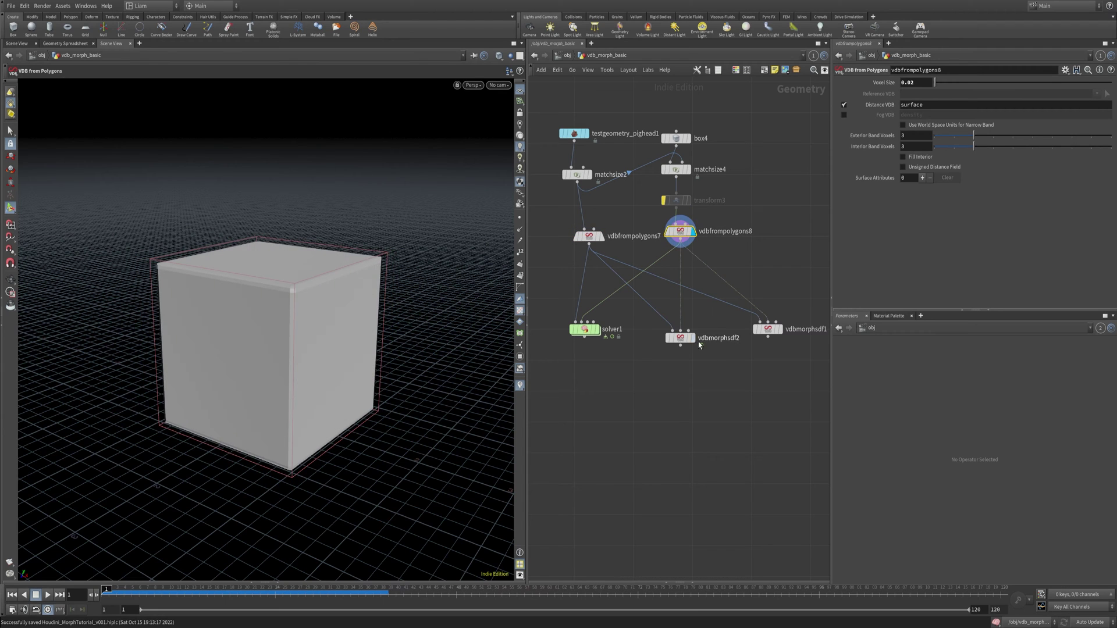
left_click(692, 338)
left_click(680, 338)
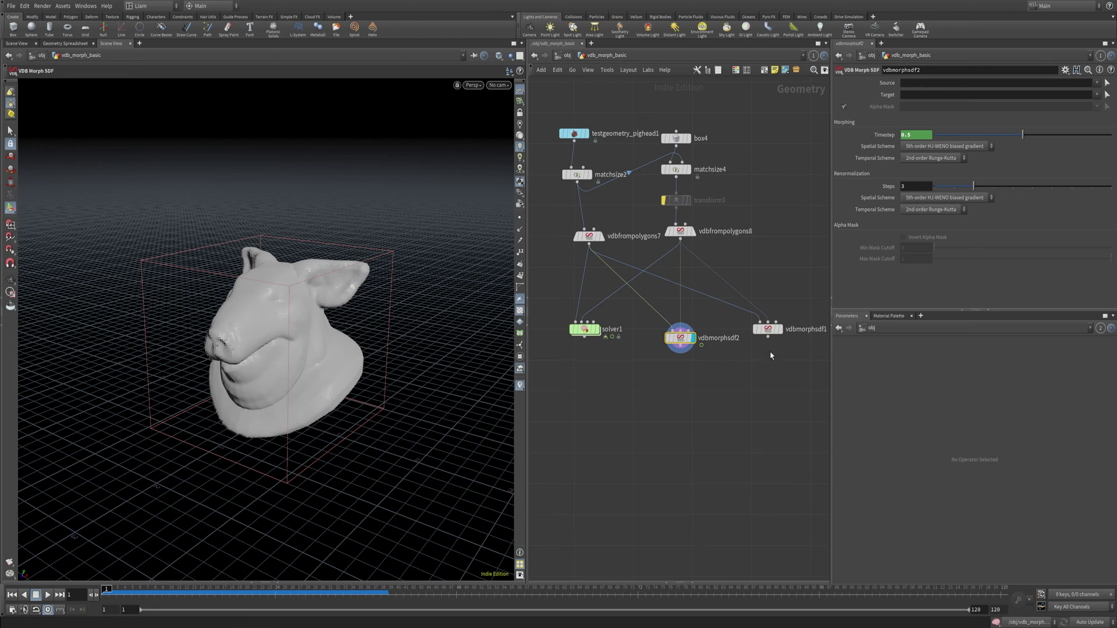
- Inspect the Timestep expression of vdbmorphsdf2 and its input from vdbfrompolygons7
type("@Frame/2")
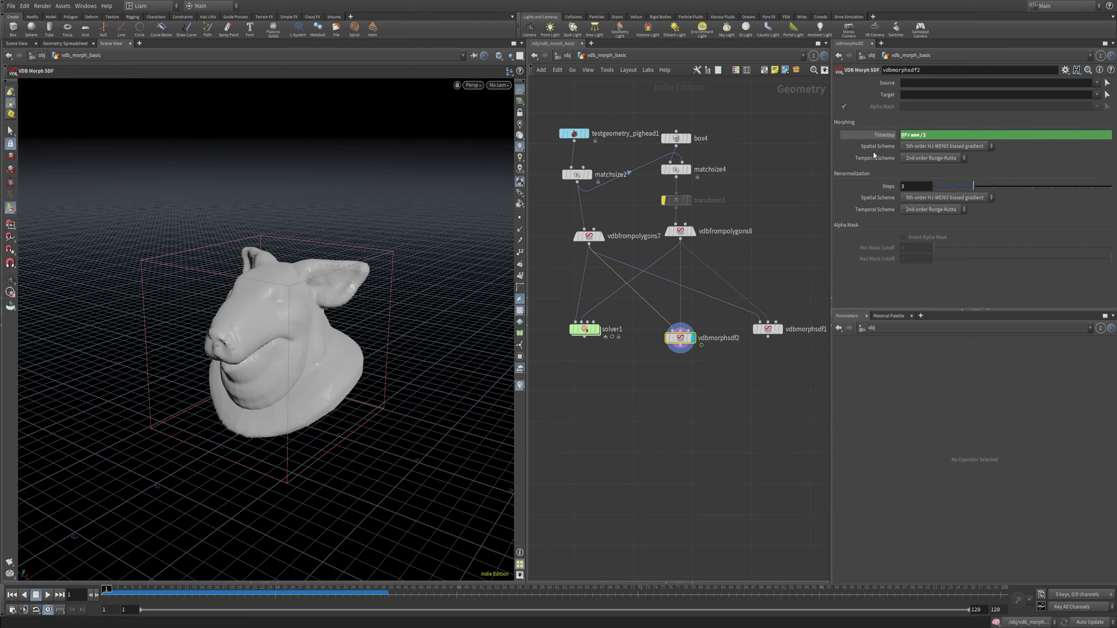
left_click(879, 139)
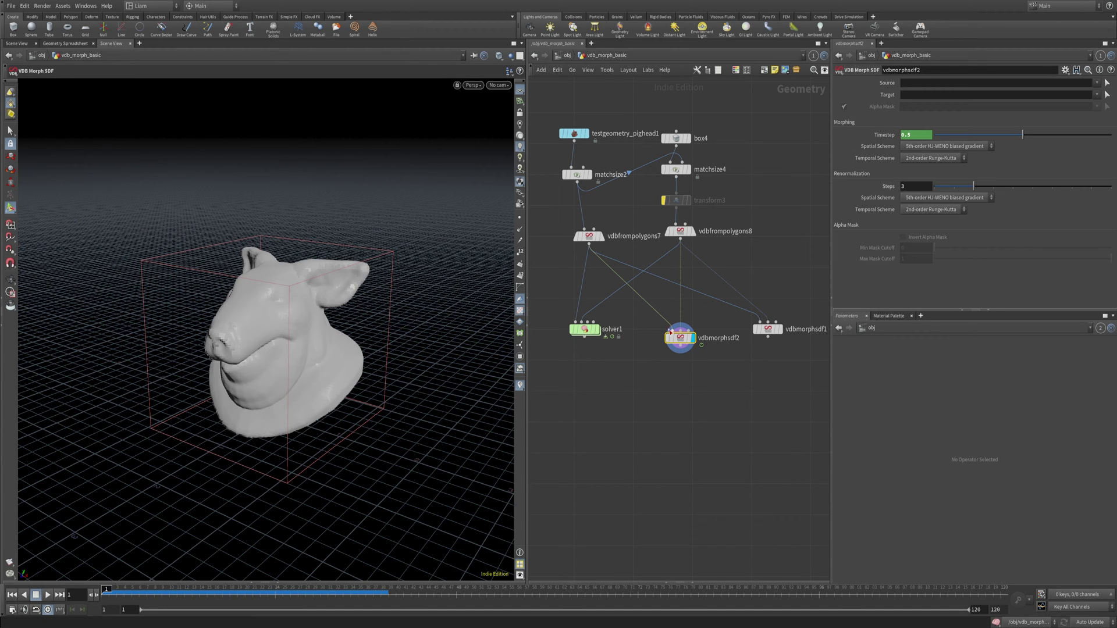
left_click_drag(641, 304, 641, 305)
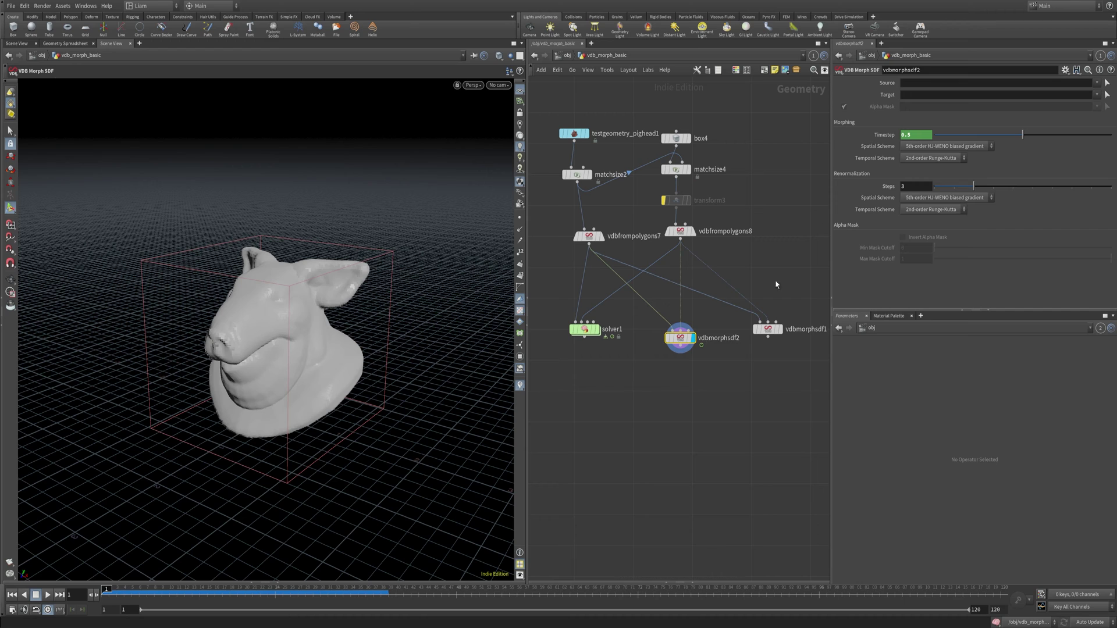
- Play the vdbmorphsdf2 morph to examine the pig-head-to-box transition, return to frame 1 and save the scene file
left_click(48, 595)
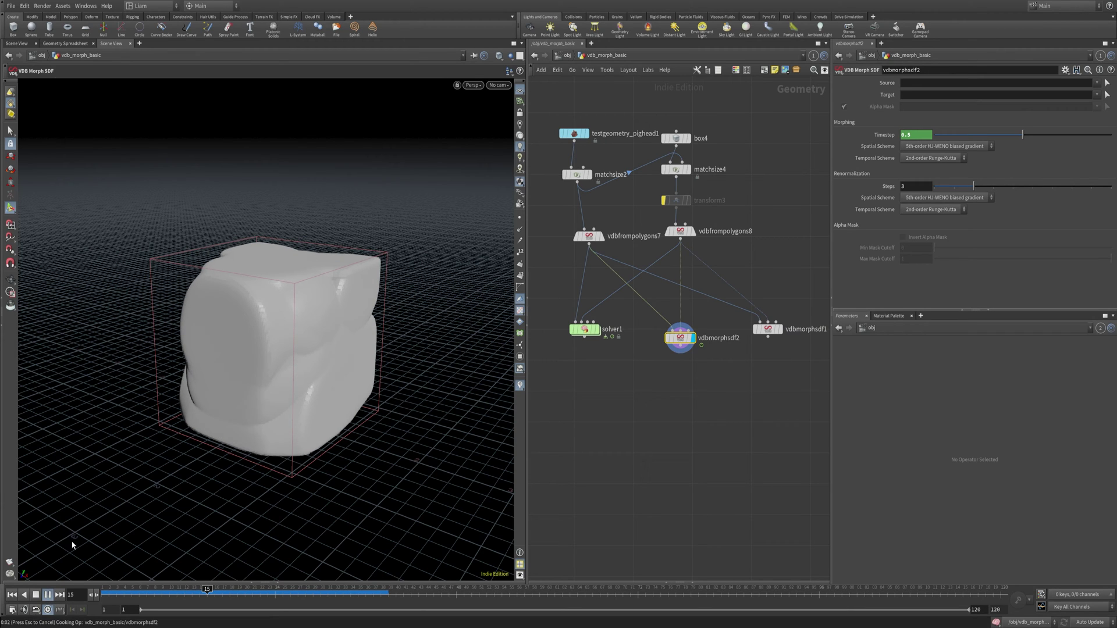
left_click(46, 593)
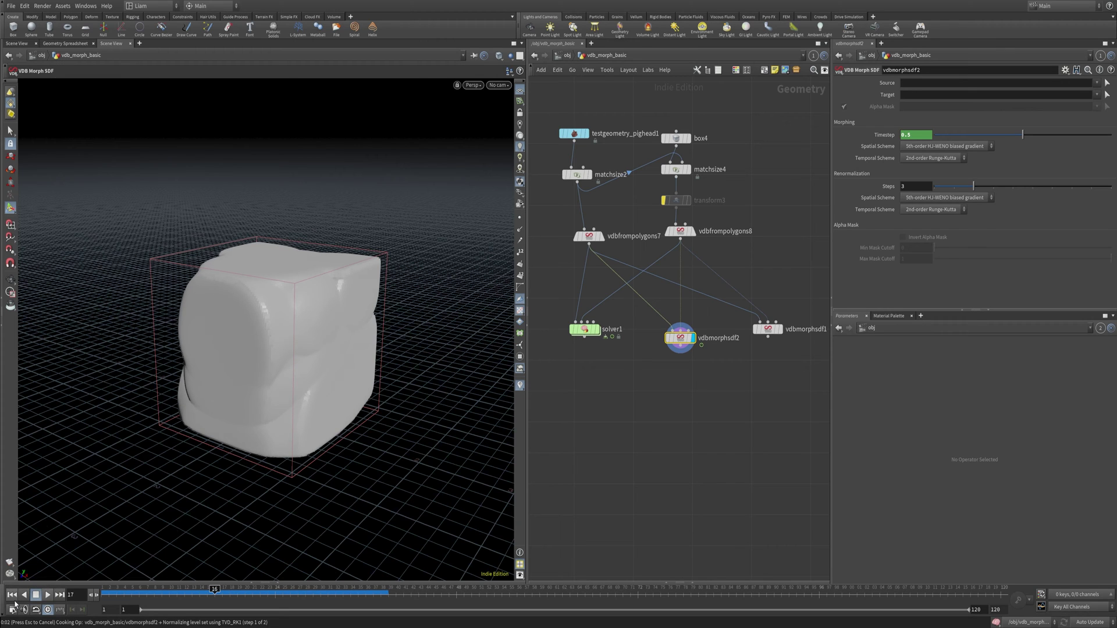
left_click(11, 594)
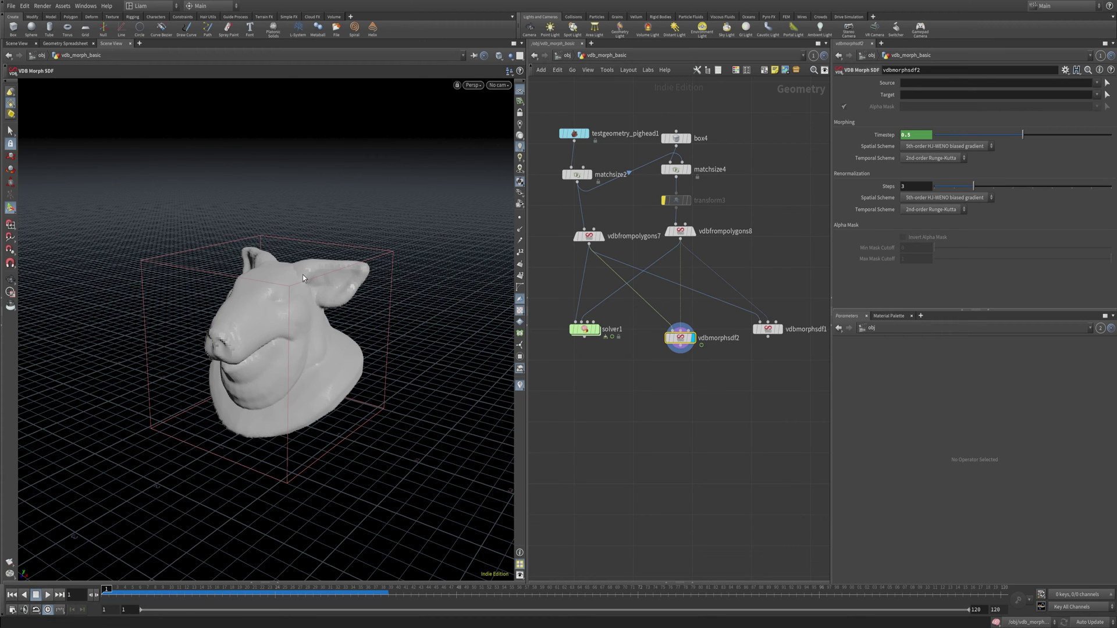
key("ctrl+s")
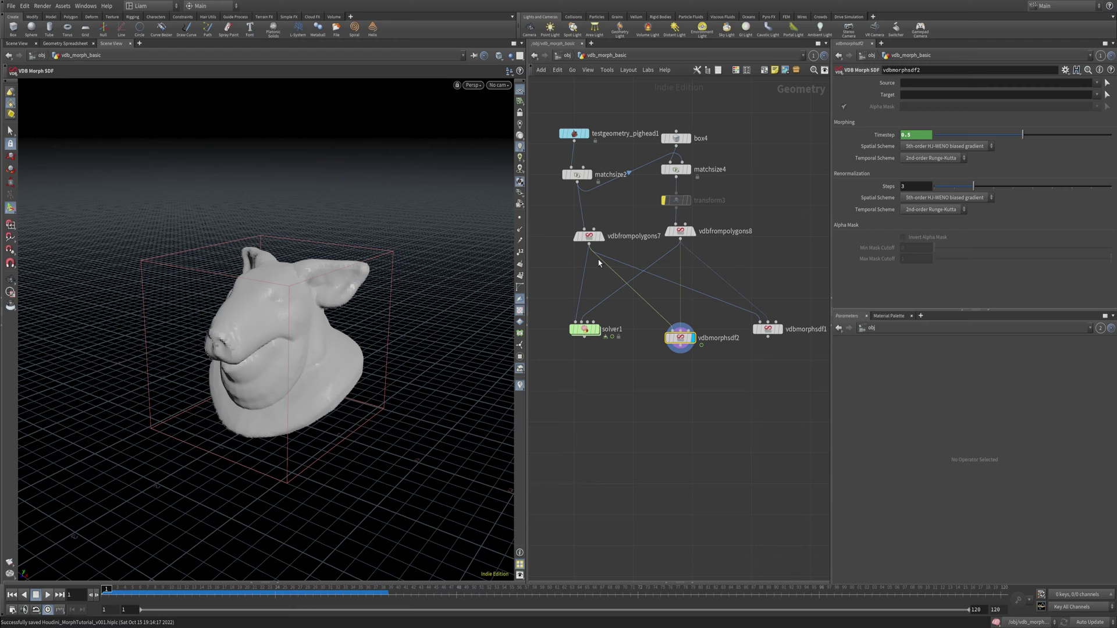
- Try a finer Voxel Size of 0.005 on vdbfrompolygons7
left_click(589, 236)
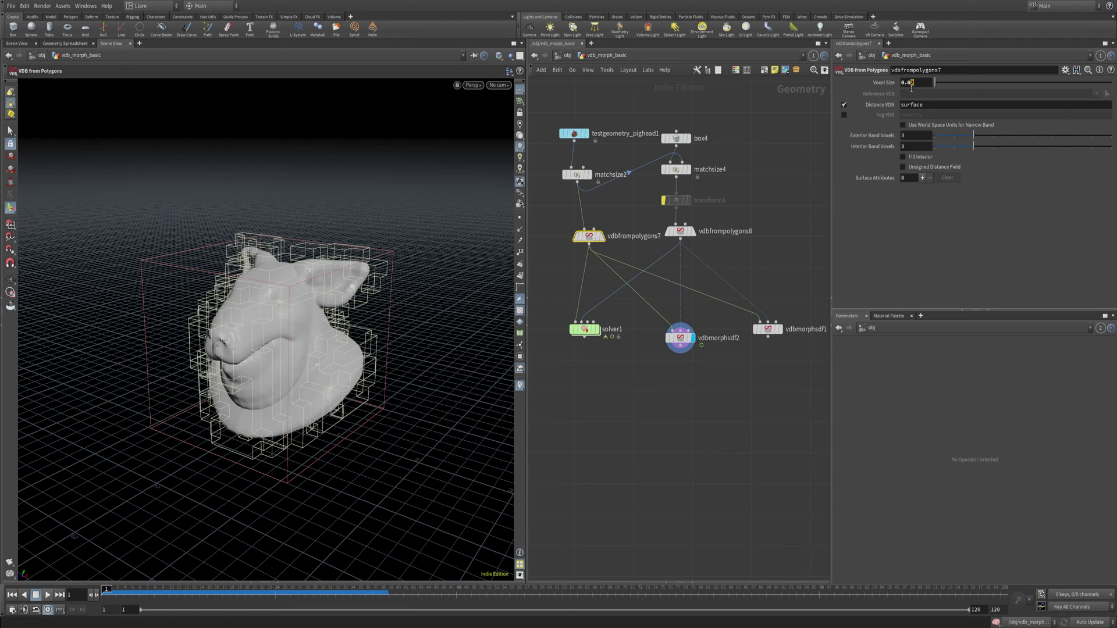
left_click(901, 86)
type("1")
key("Return")
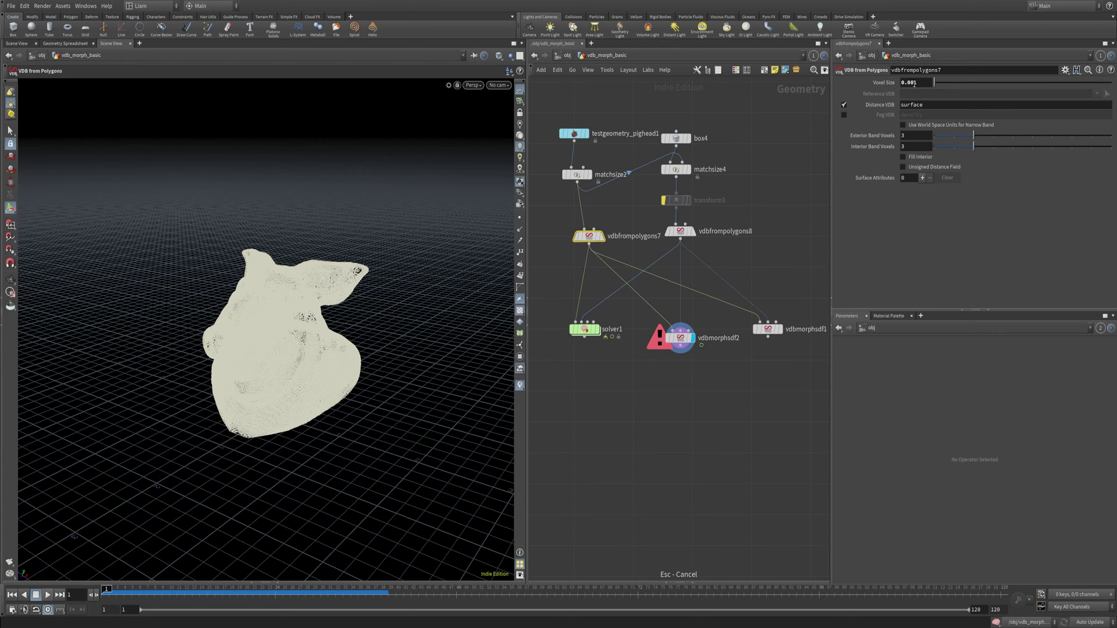
left_click_drag(919, 85, 910, 84)
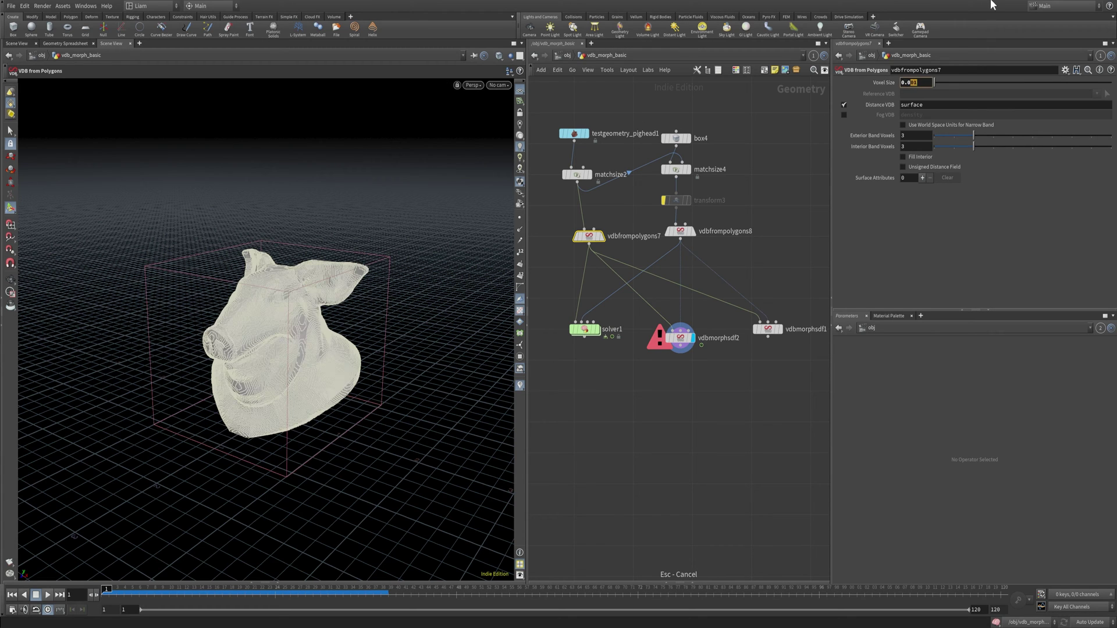
type("0")
key("Return")
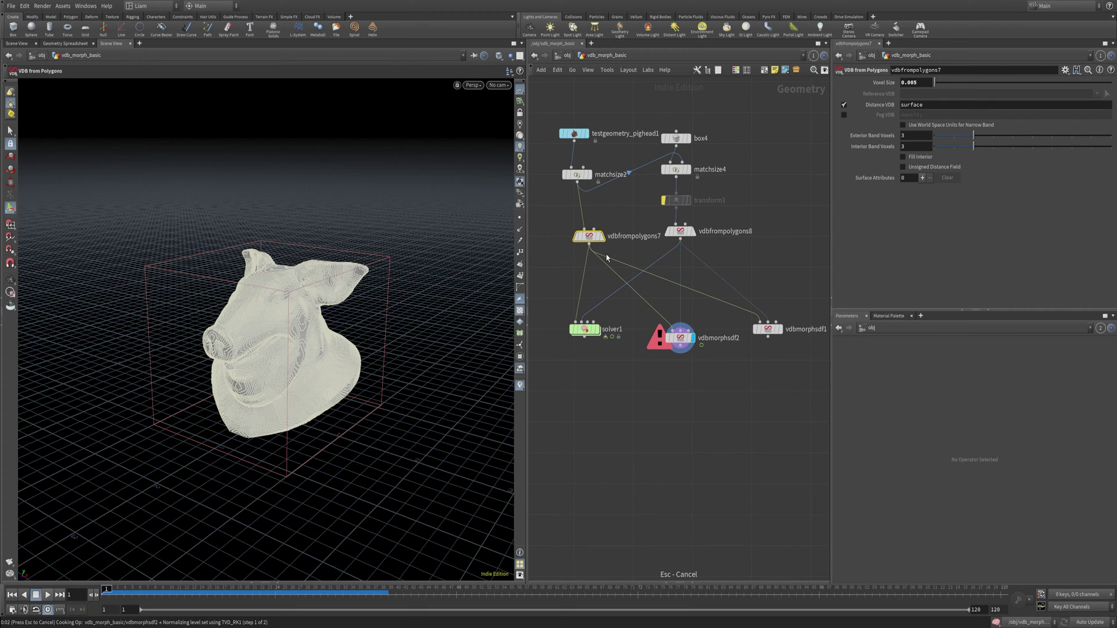
- Display vdbfrompolygons7, set its Voxel Size to 0.01 and save the scene file
left_click(601, 237)
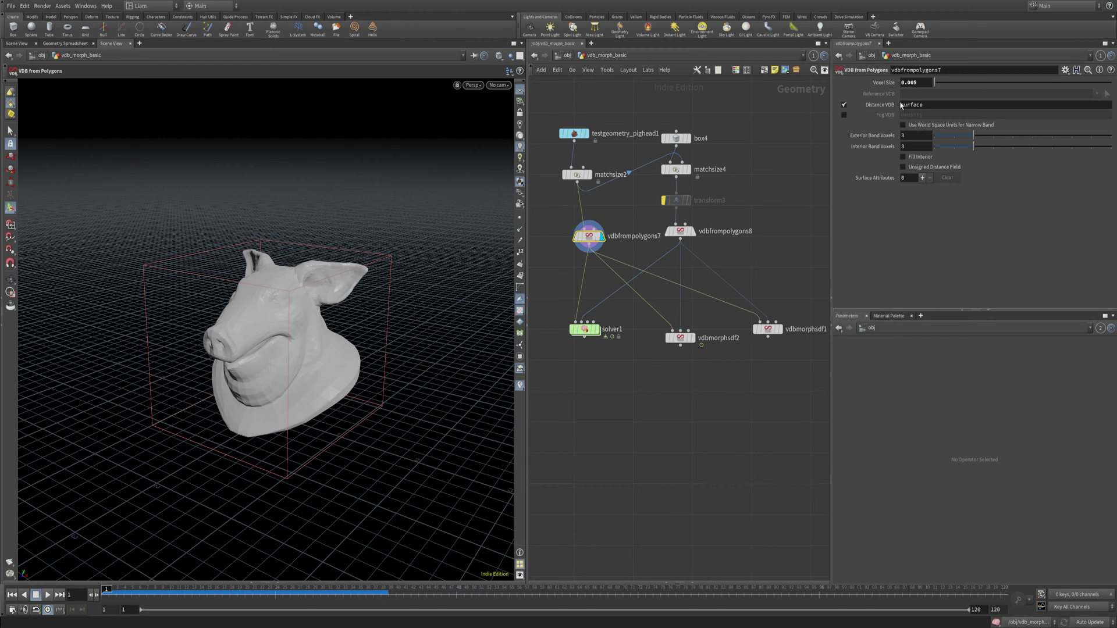
left_click_drag(911, 83, 919, 83)
type("1")
key("Return")
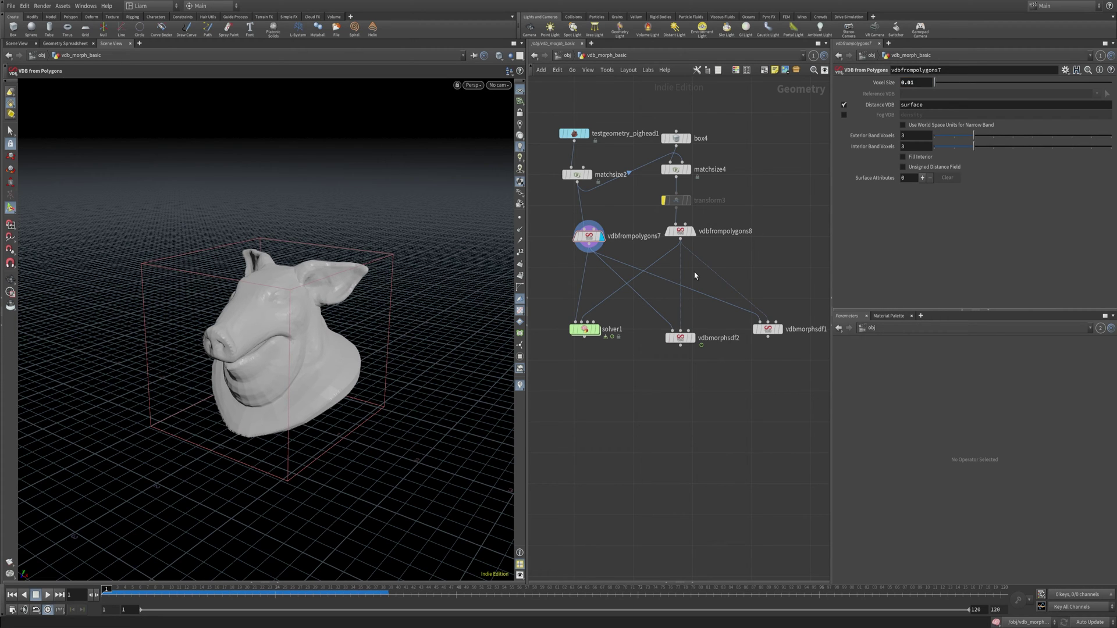
key("ctrl+s")
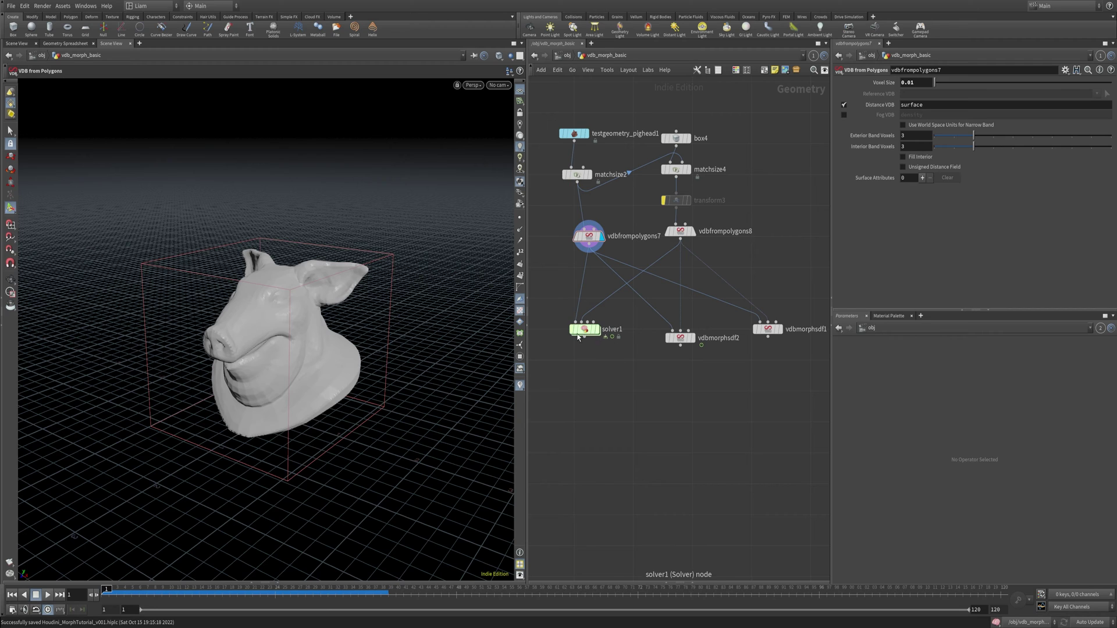
- Display solver1, open its inner network and inspect the vdbmorphsdf1 and Prev_Frame nodes
mouse_move(585, 333)
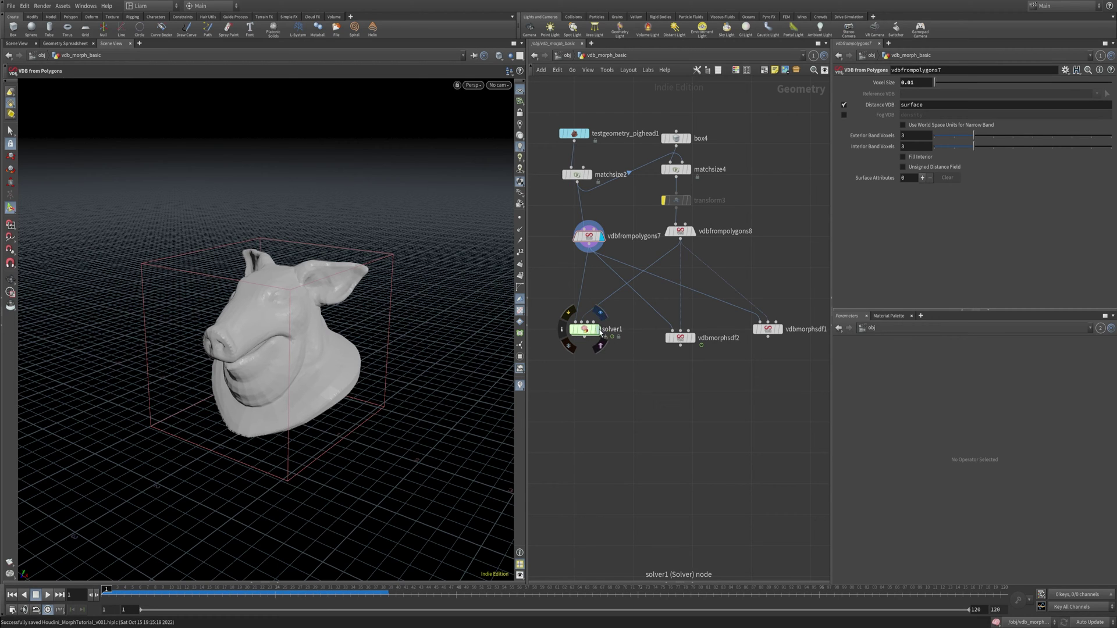
left_click(597, 329)
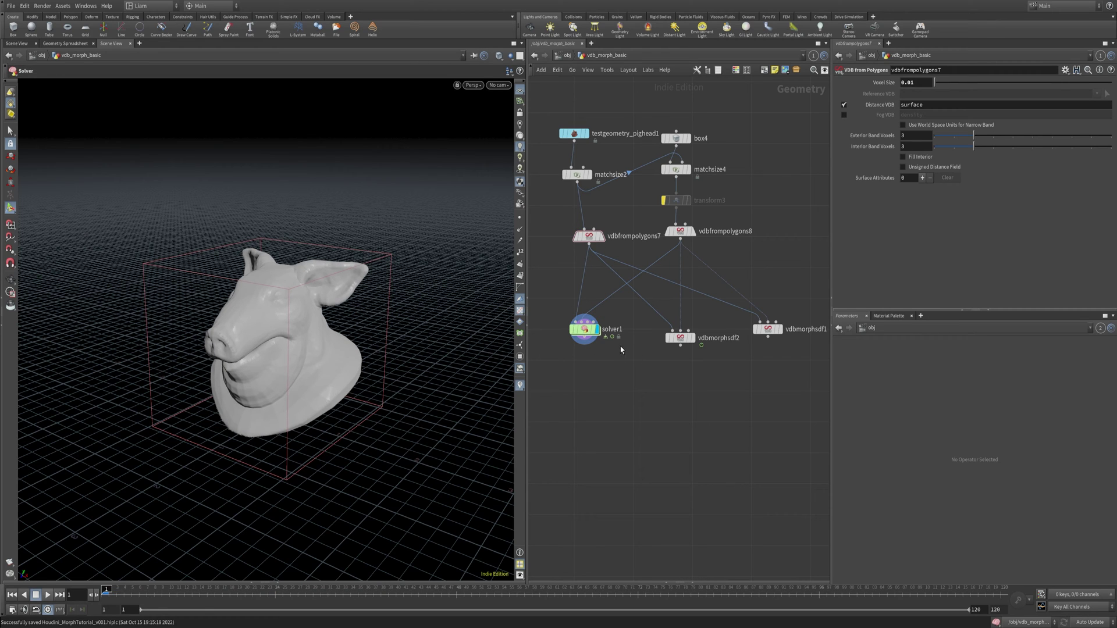
left_click(584, 330)
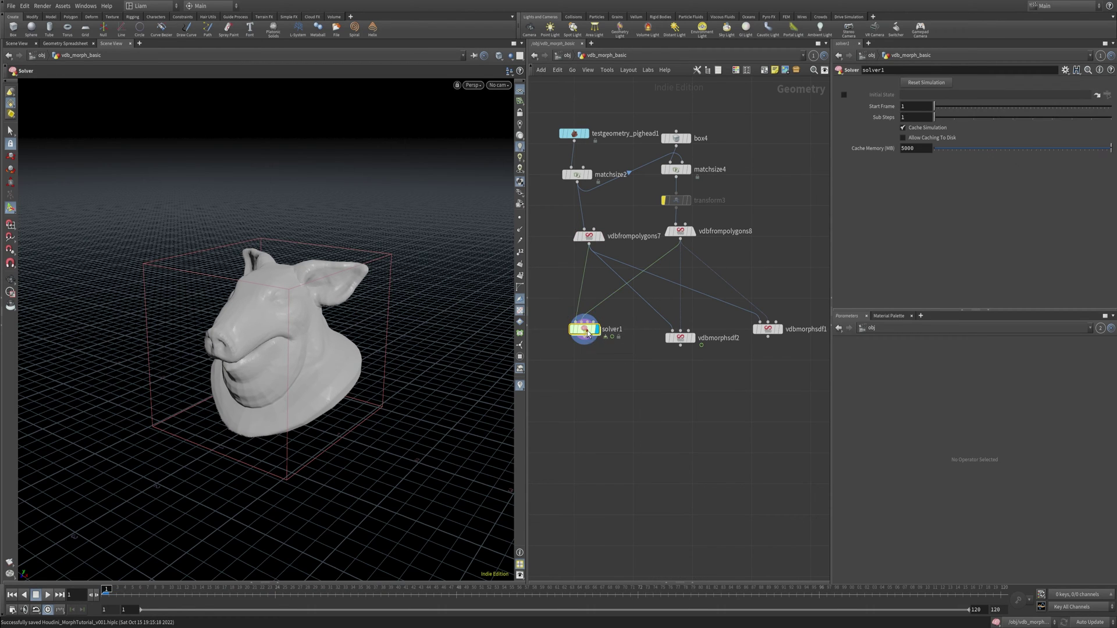
double_click(586, 330)
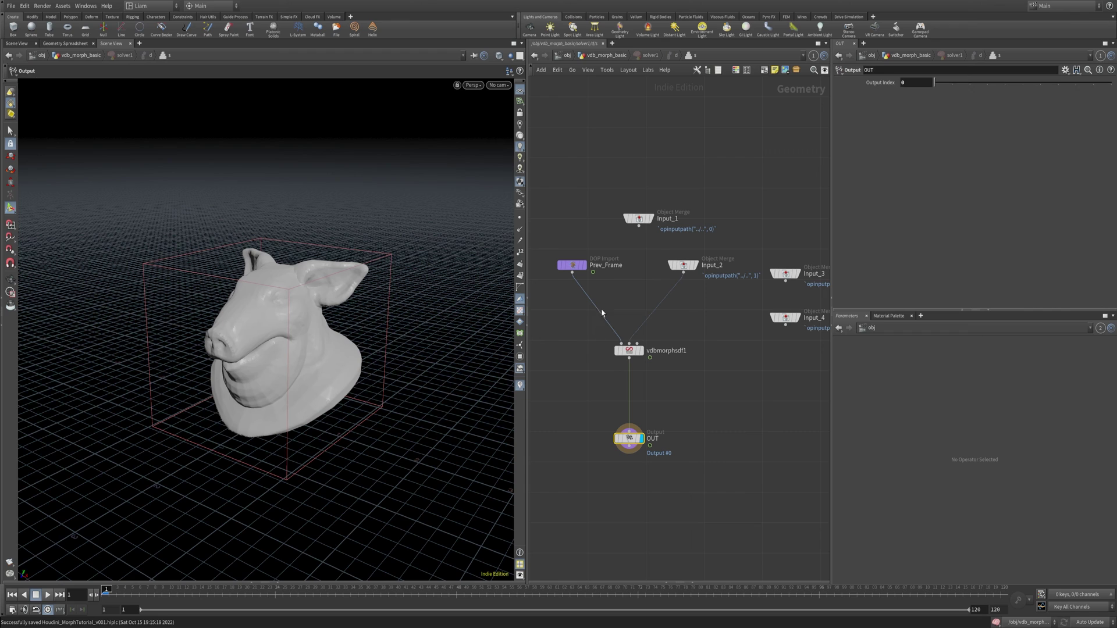
left_click(629, 350)
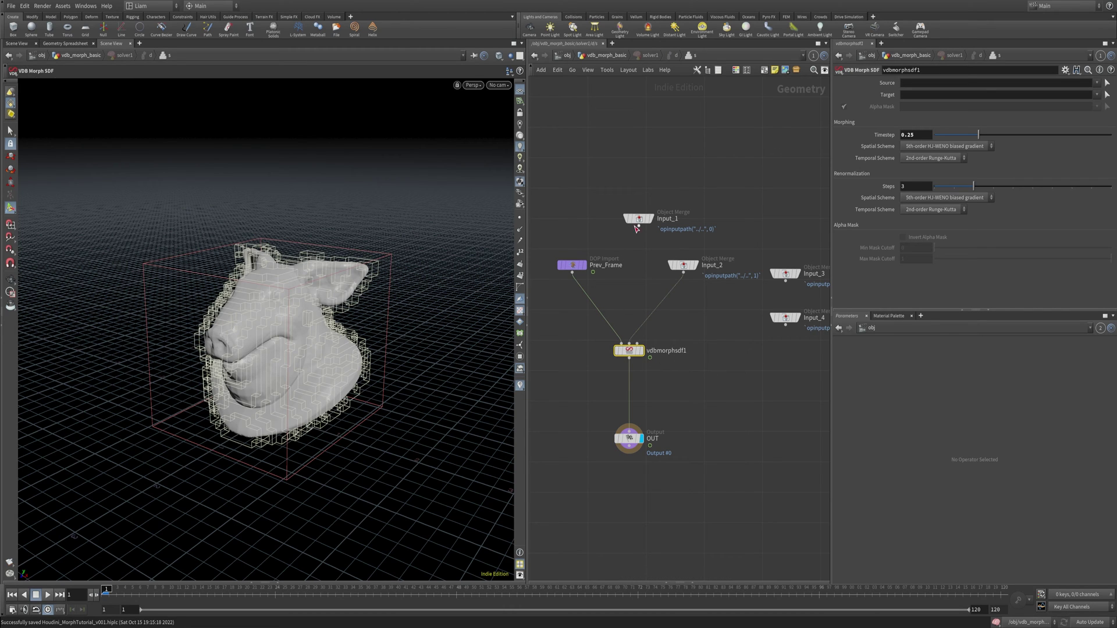
left_click(572, 265)
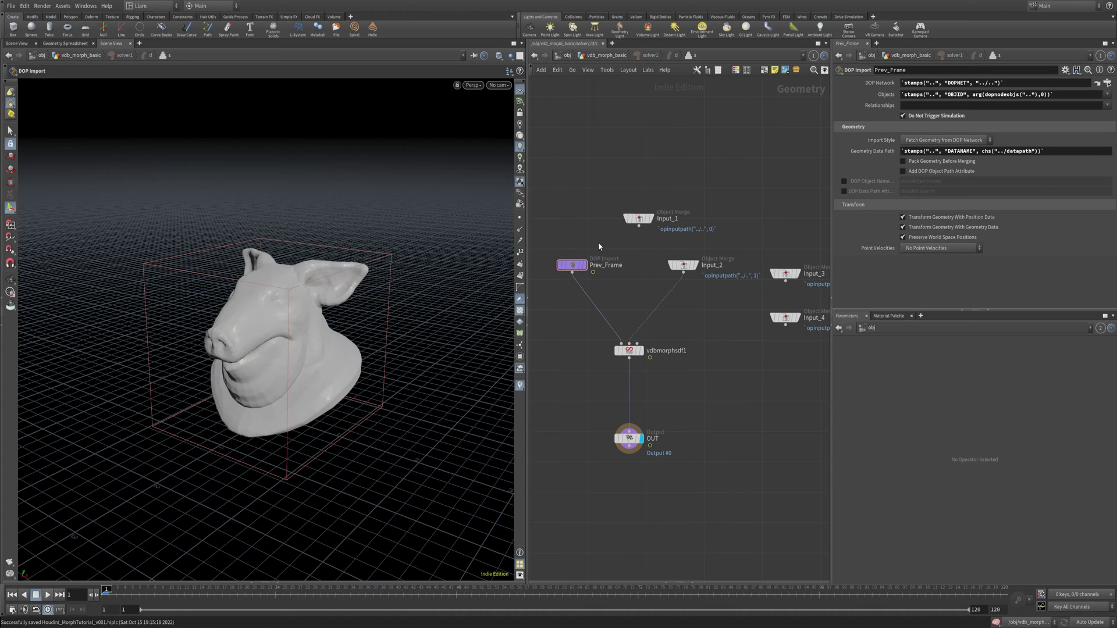
- Inspect Input_2 inside solver1, check the solver's input connections in vdb_morph_basic and reopen its inner network
left_click(686, 265)
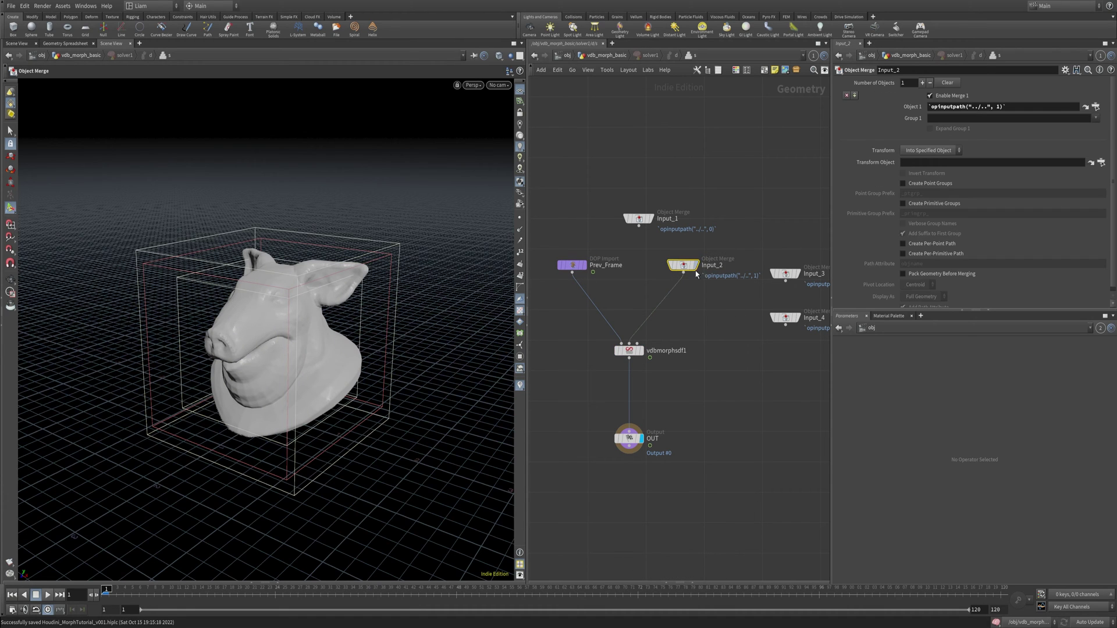
left_click(589, 57)
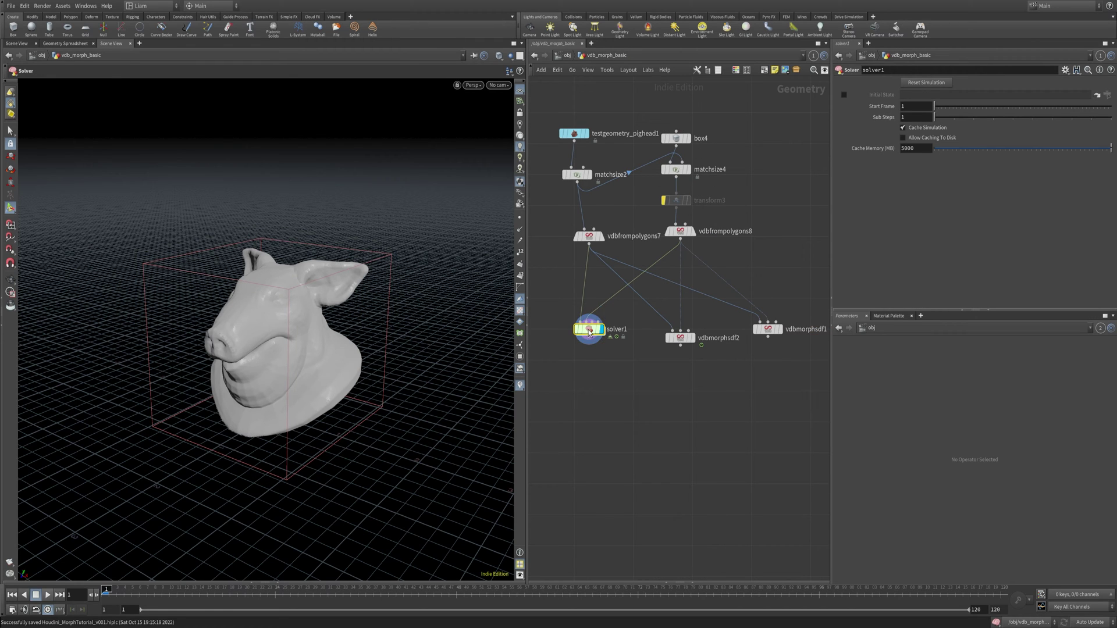
left_click_drag(591, 334, 587, 334)
double_click(587, 334)
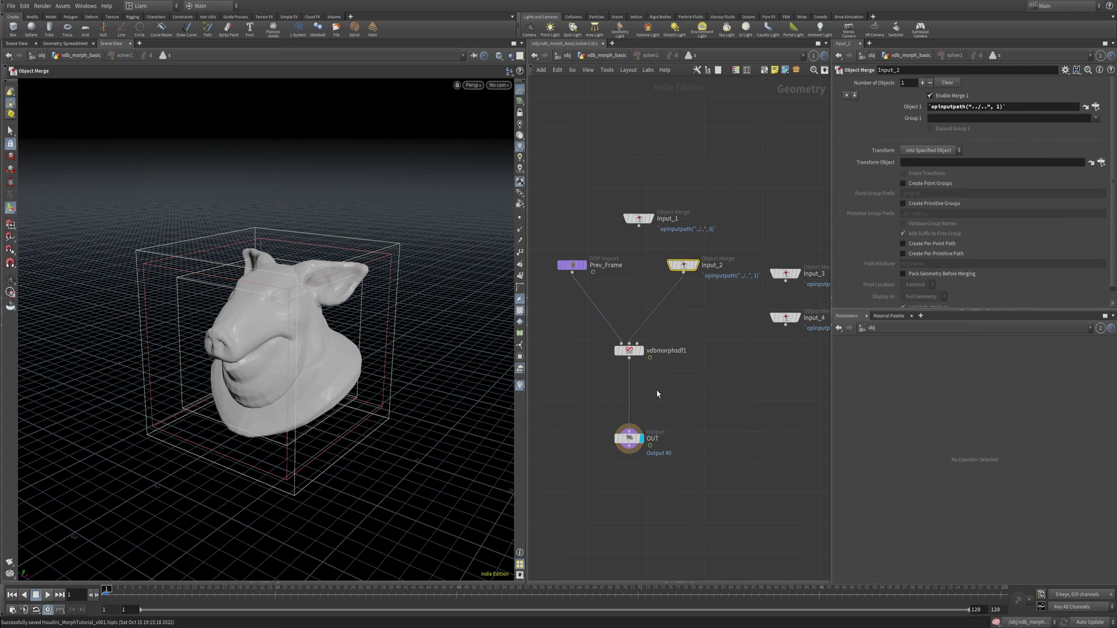
- Inspect the vdbmorphsdf1 settings inside solver1, save the scene file and return to vdb_morph_basic
left_click(611, 349)
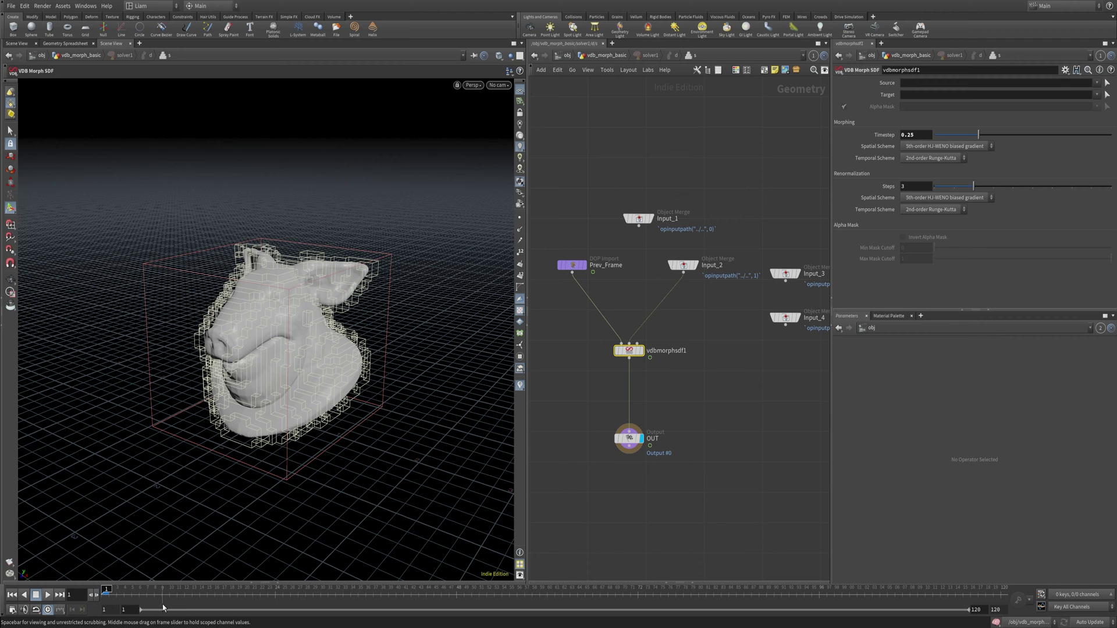
key("ctrl+s")
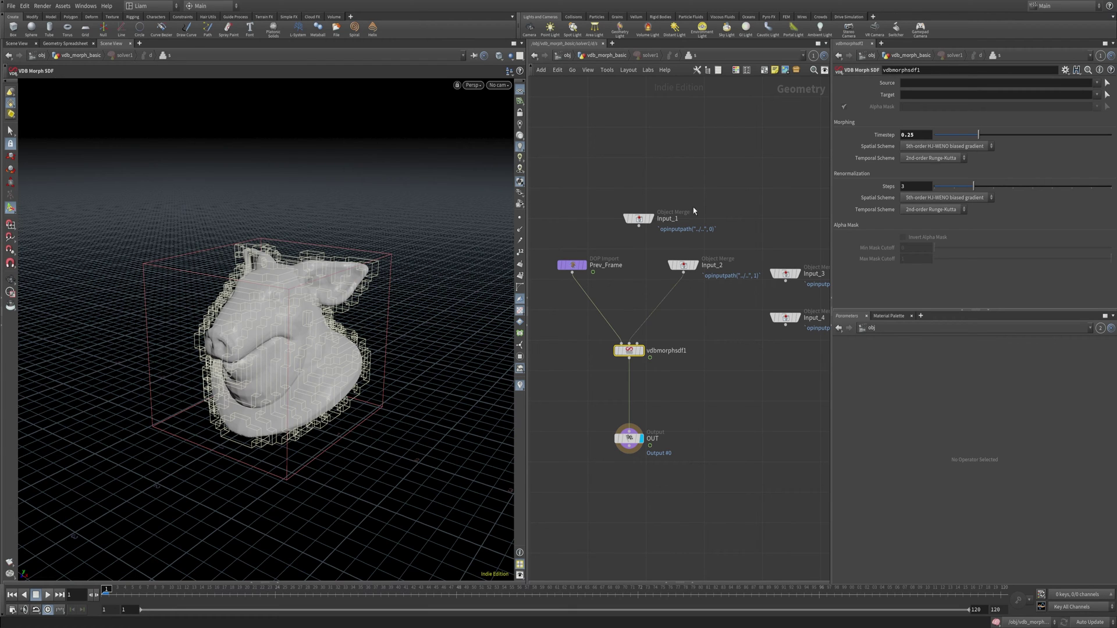
left_click(683, 388)
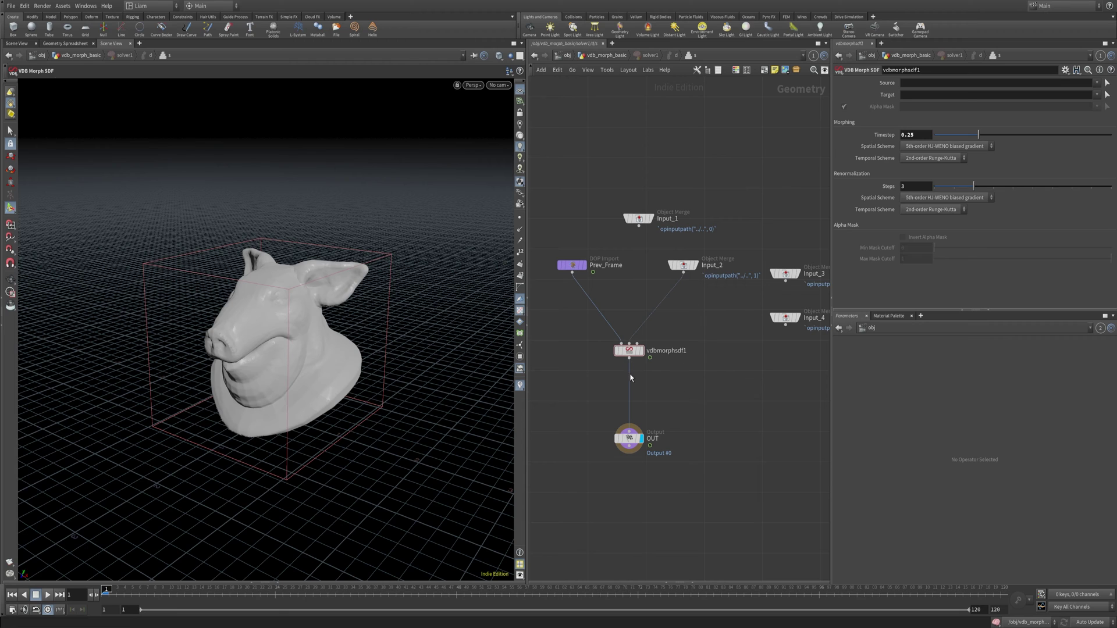
left_click(604, 56)
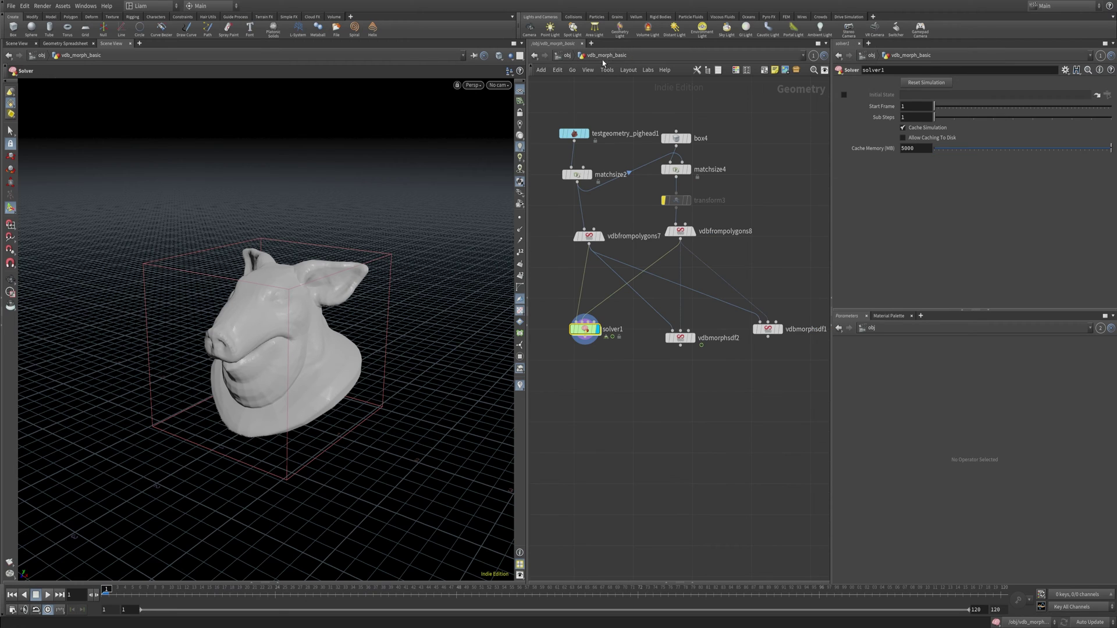
- Play the solver1 morph to examine the box transition, select vdbmorphsdf2 for comparison and return to frame 1
left_click(47, 594)
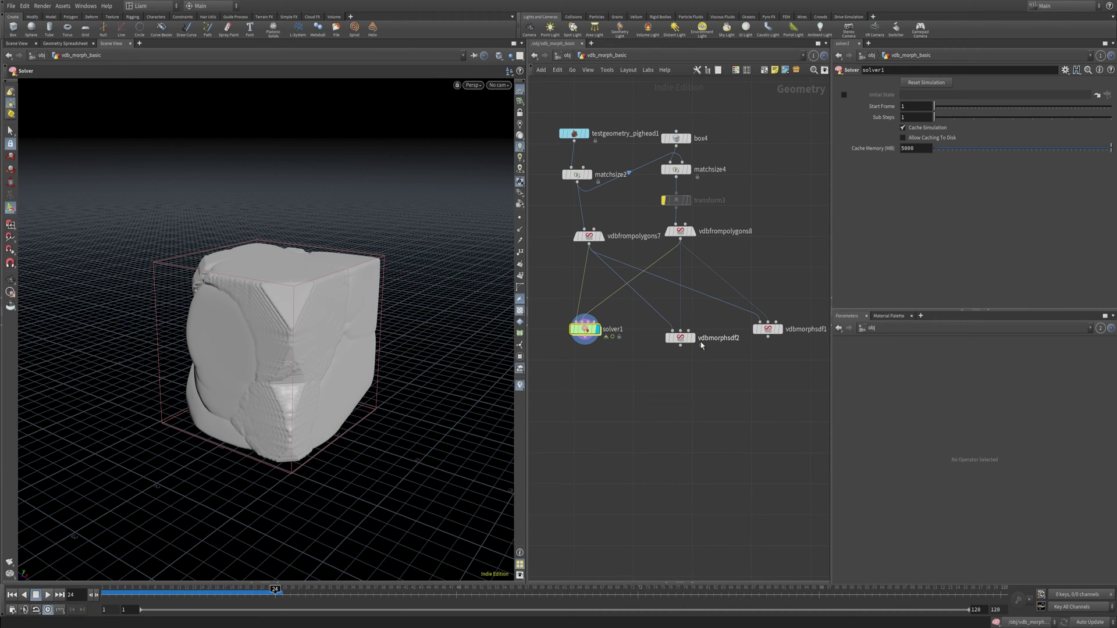
mouse_move(694, 345)
left_click_drag(725, 375, 701, 344)
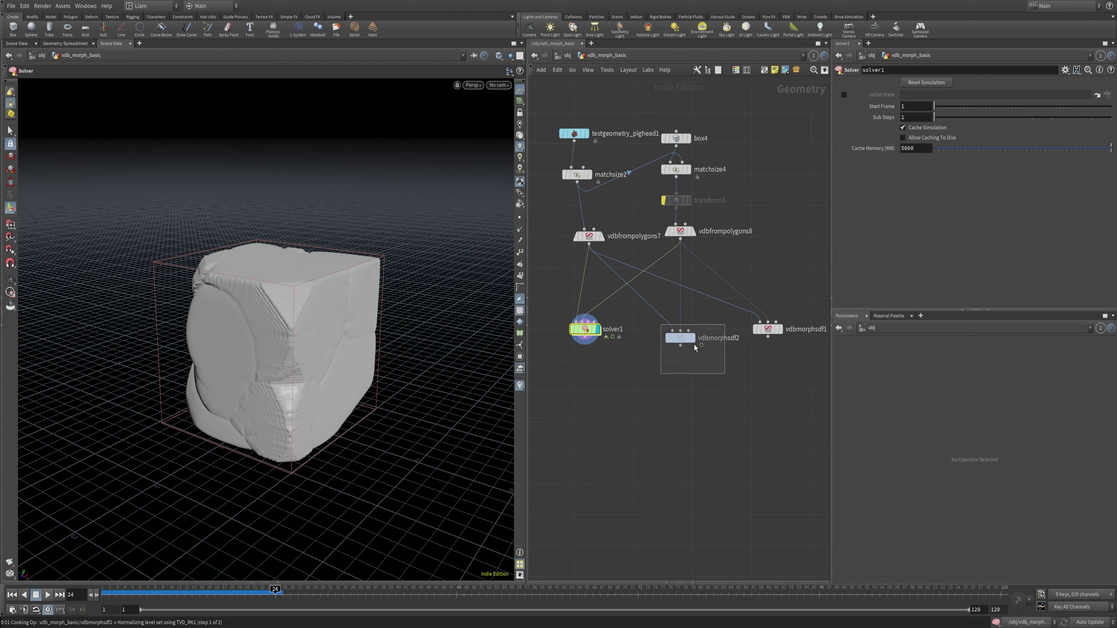
left_click(12, 594)
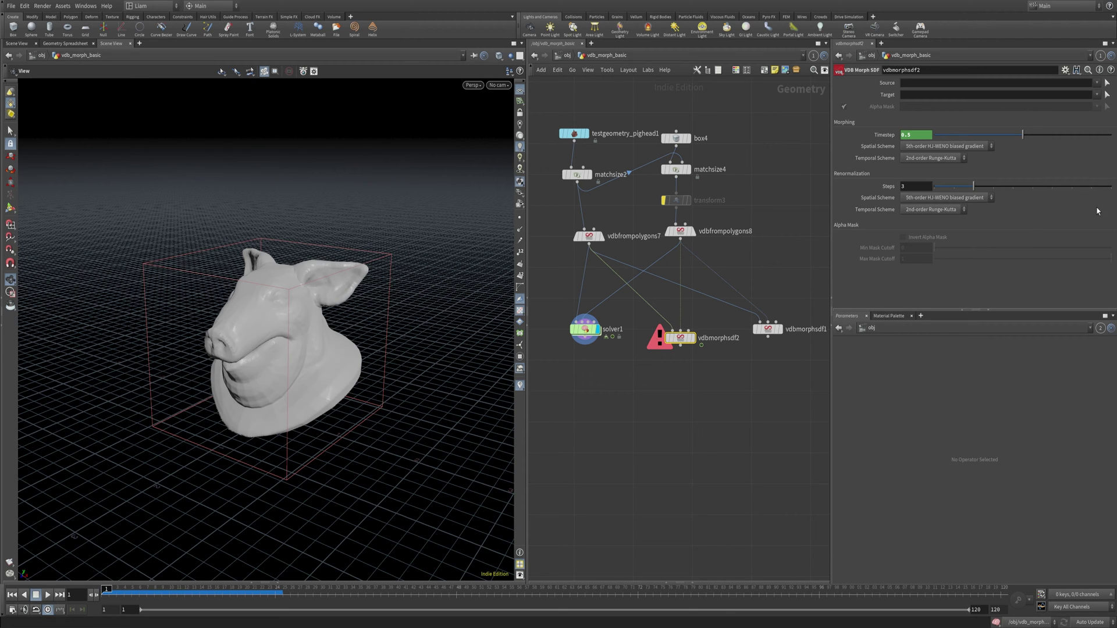
- Review vdbmorphsdf1 once more inside solver1, return to vdb_morph_basic and save the scene file
left_click(587, 331)
double_click(586, 331)
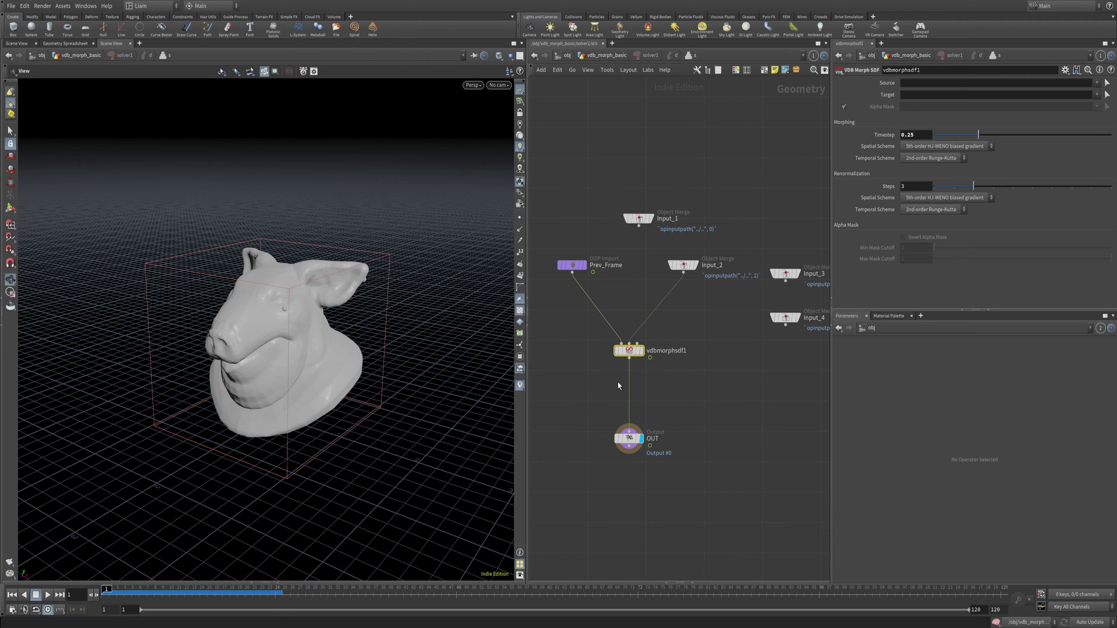
left_click(624, 104)
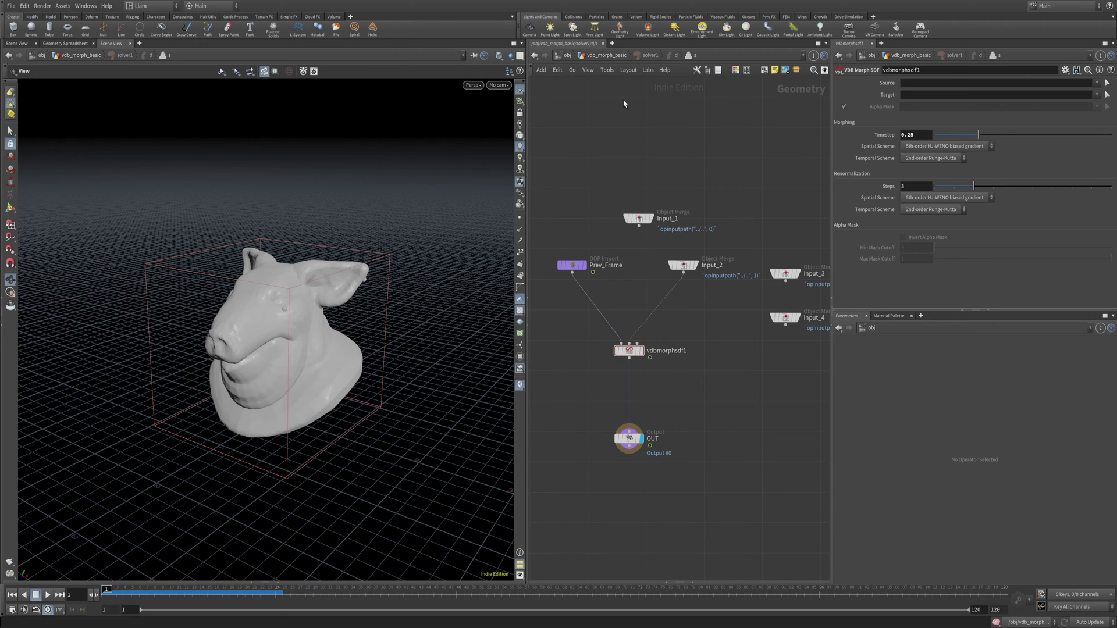
left_click(593, 55)
left_click(563, 108)
left_click(602, 55)
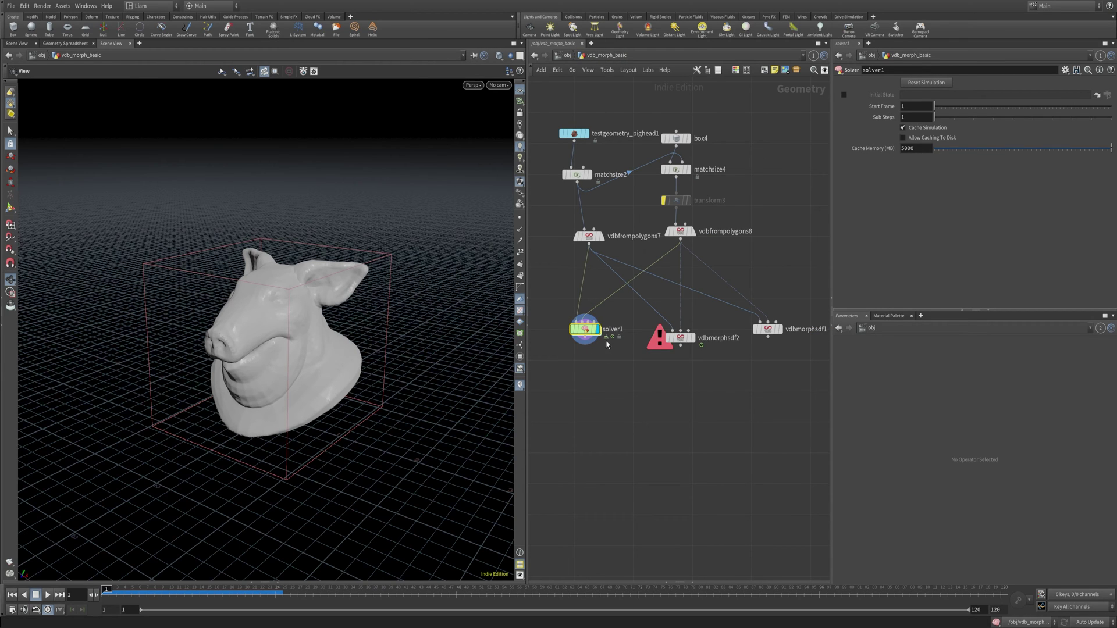
key("ctrl+s")
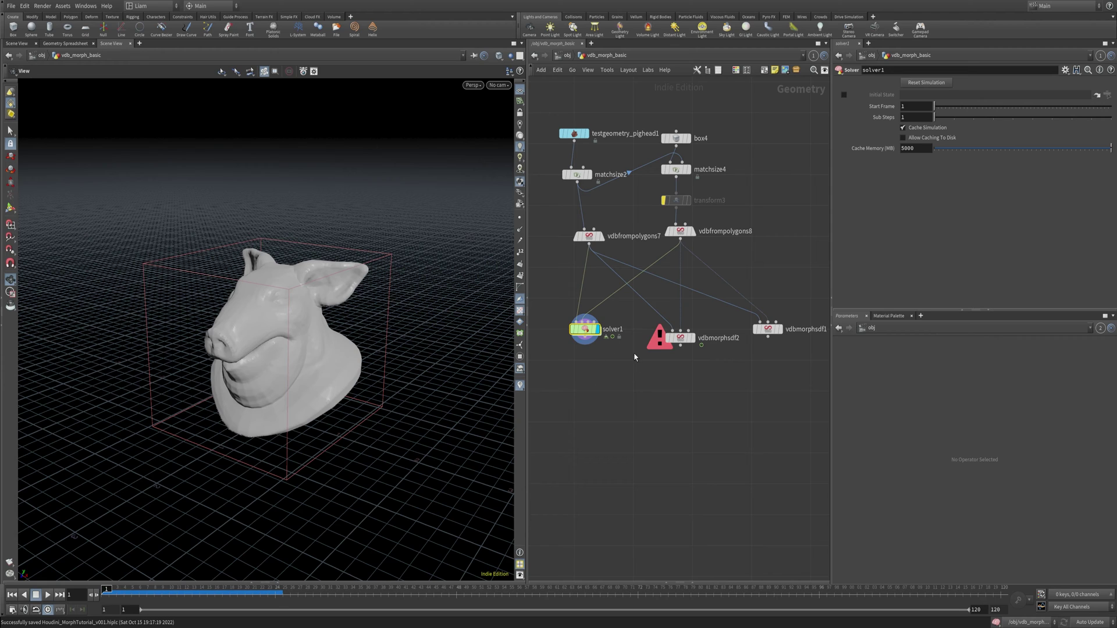
- Enable the bypassed transform3 node, play the solver morph towards the animated box and return to frame 1
mouse_move(673, 344)
left_click(659, 189)
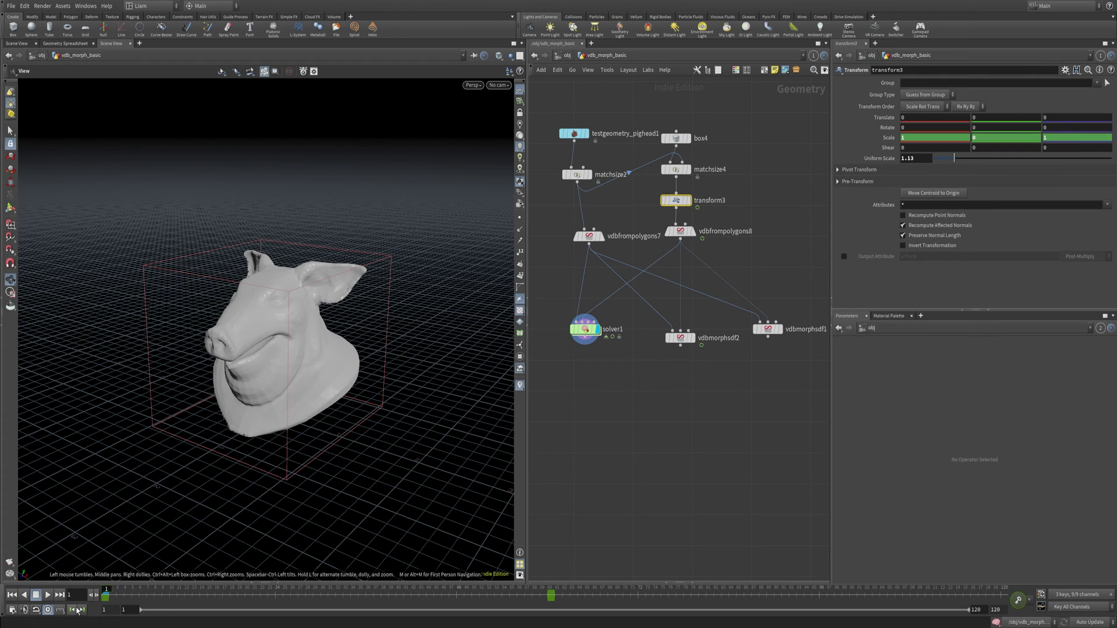
left_click(47, 595)
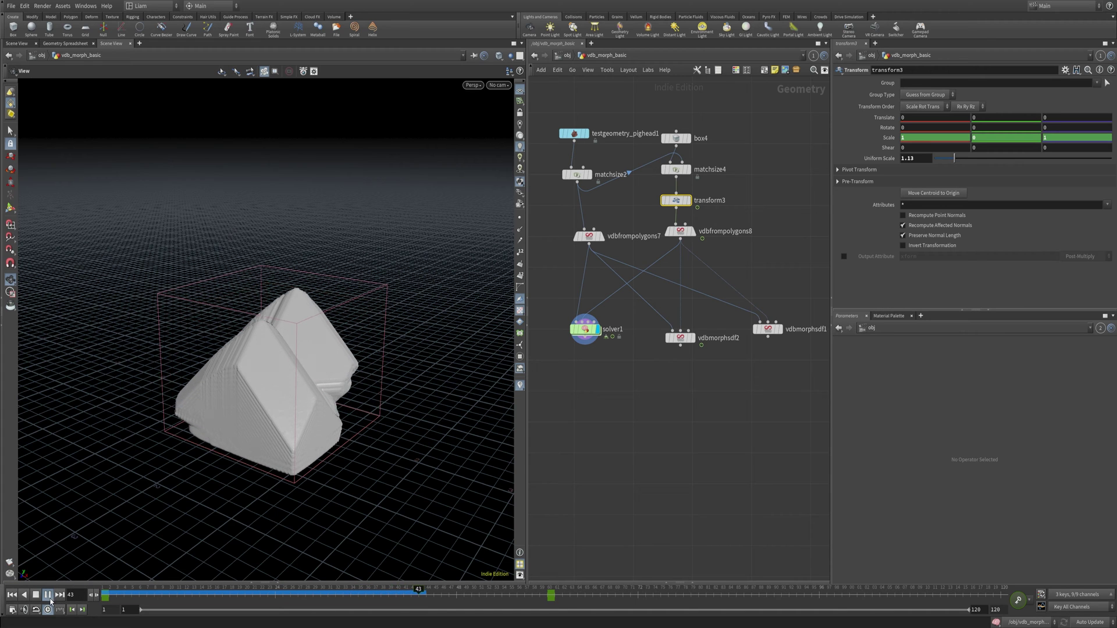
left_click_drag(141, 603, 106, 602)
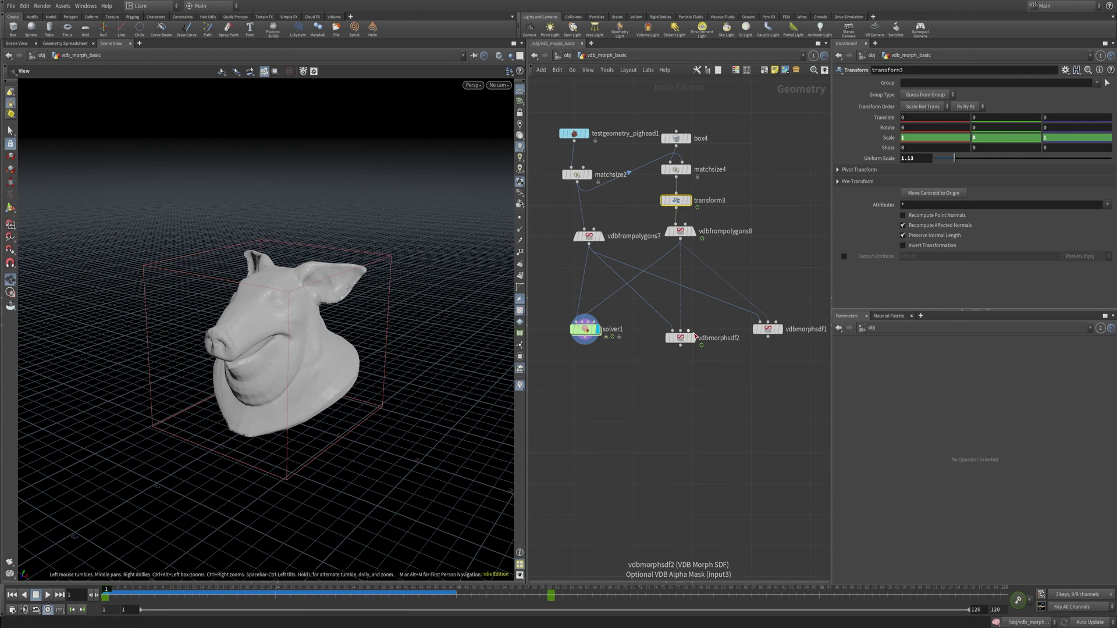
- At object level, hide vdb_morph_basic, display vdb_morph_basic_transition and open its network
left_click(567, 56)
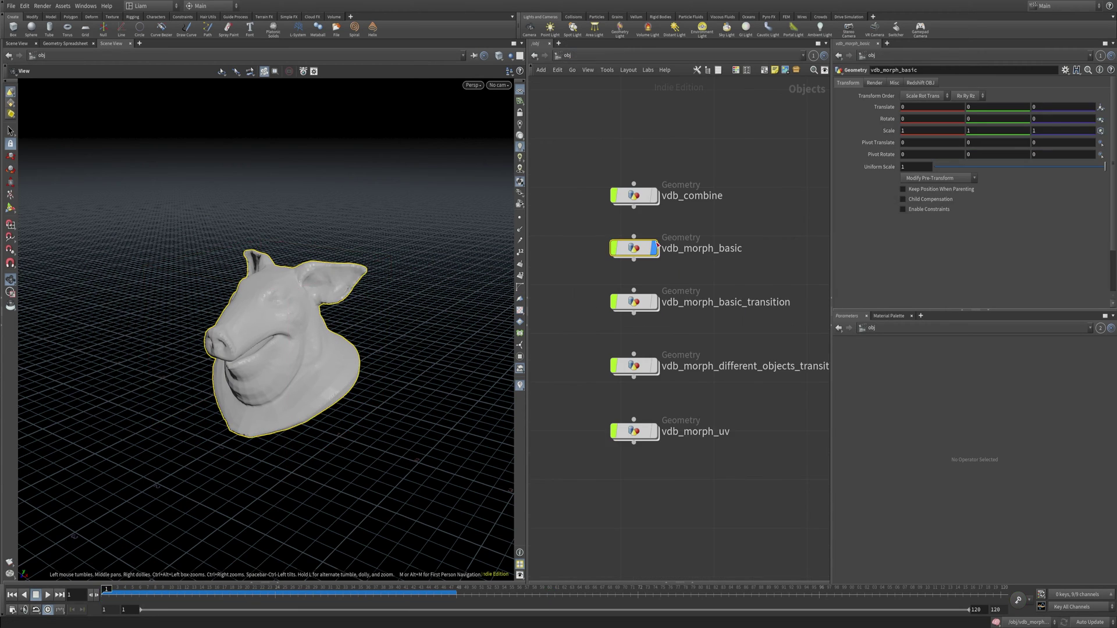
left_click(655, 249)
left_click(655, 303)
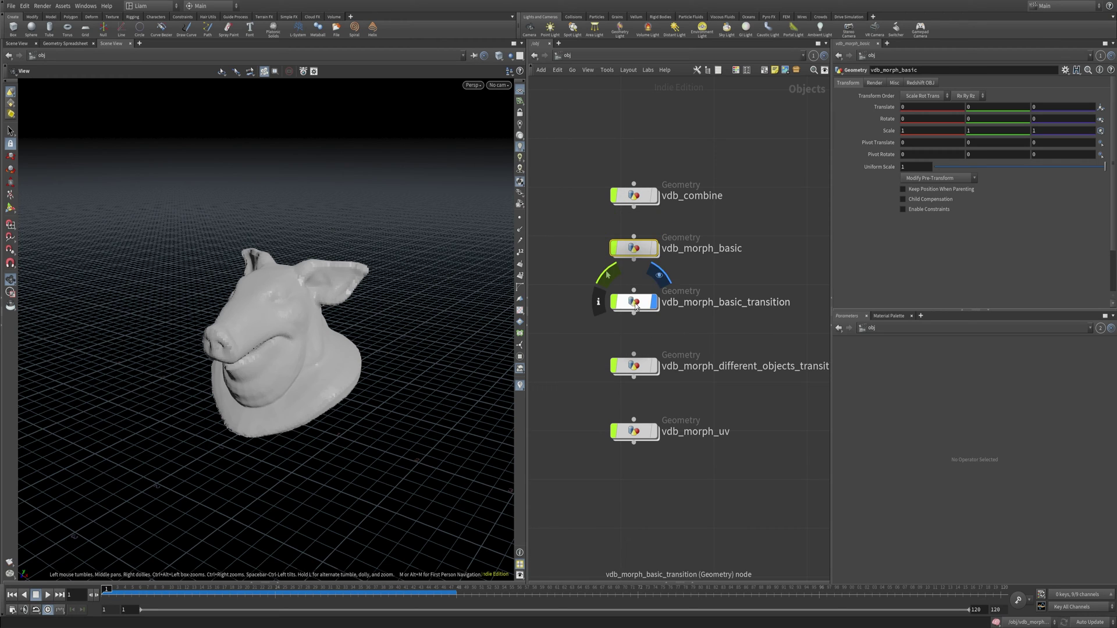
left_click(630, 310)
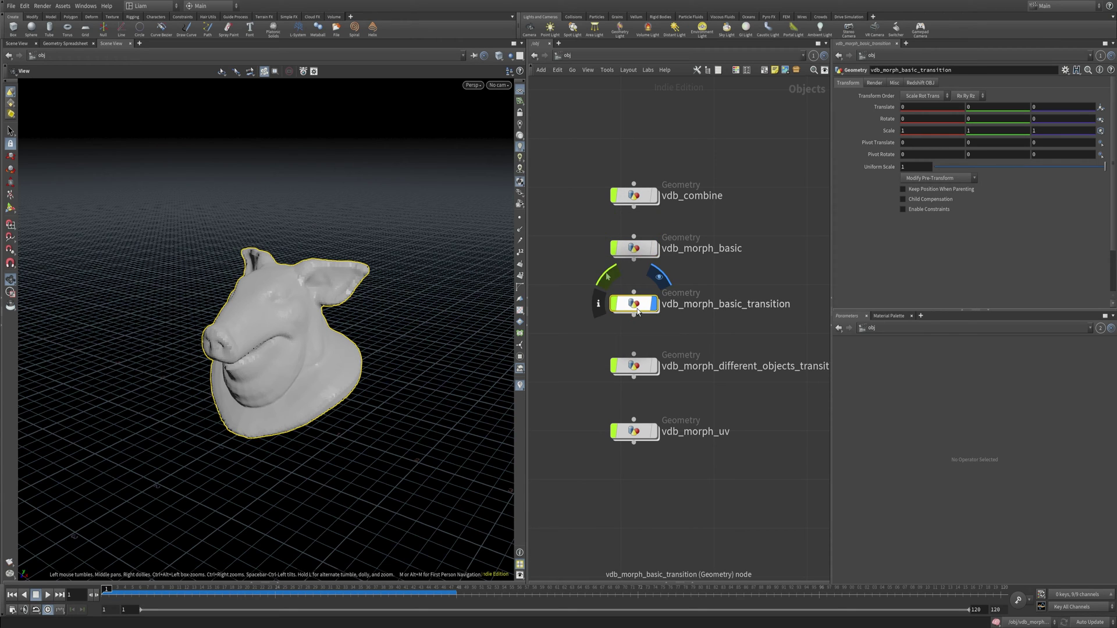
double_click(637, 310)
- Look over the transition network, display vdbfrompolygons7 and save the scene file
scroll(746, 373, "down", 3)
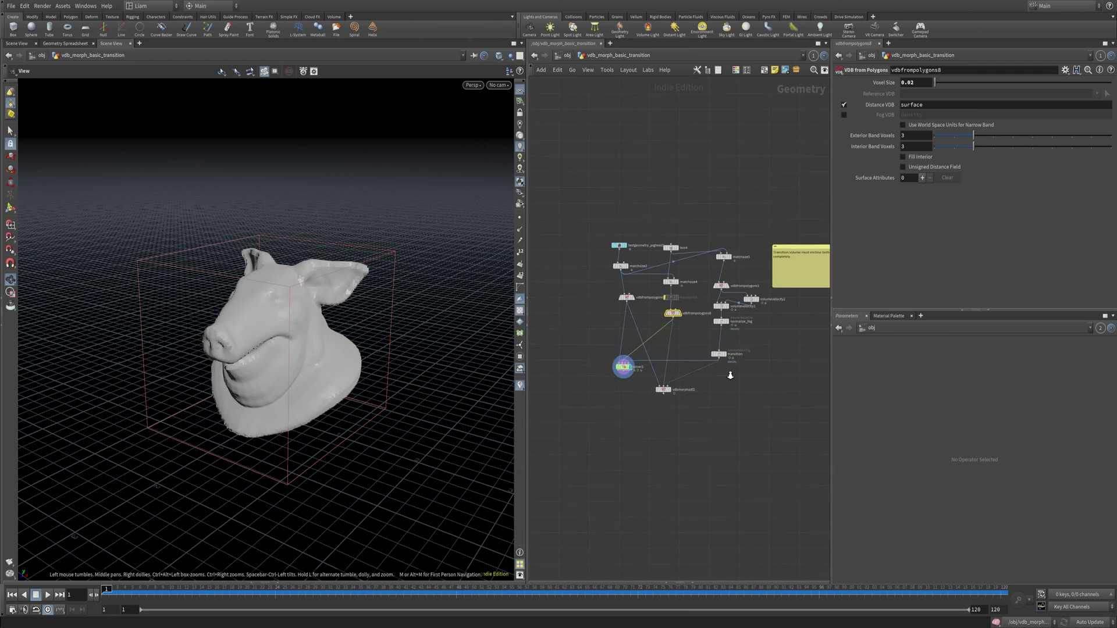
middle_click_drag(732, 369, 687, 356)
scroll(687, 351, "up", 1)
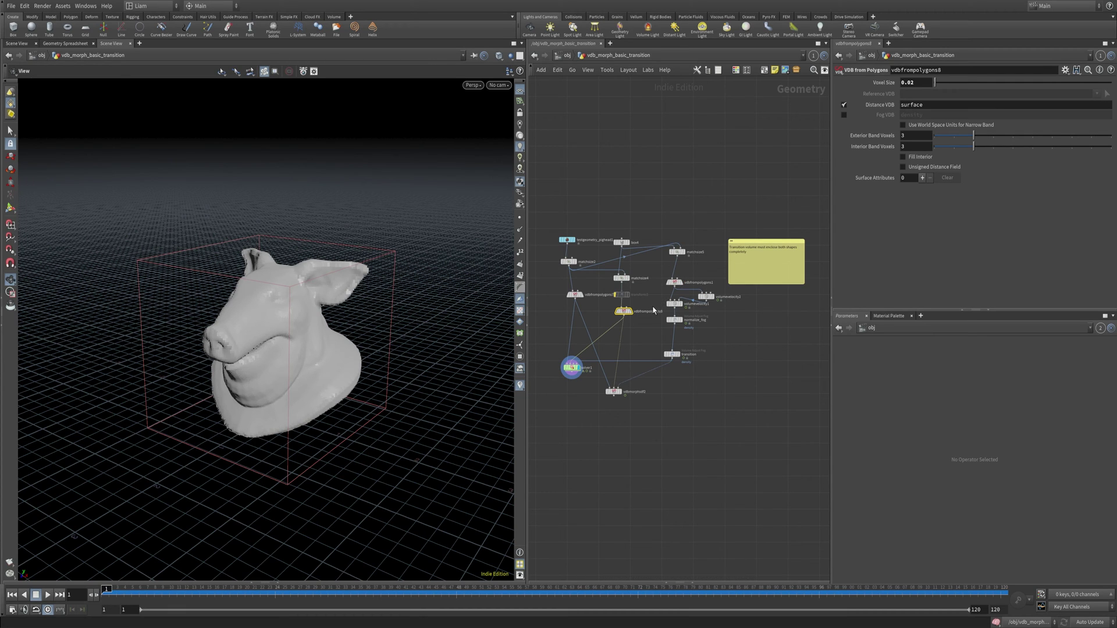
middle_click_drag(630, 345, 679, 362)
scroll(652, 341, "up", 2)
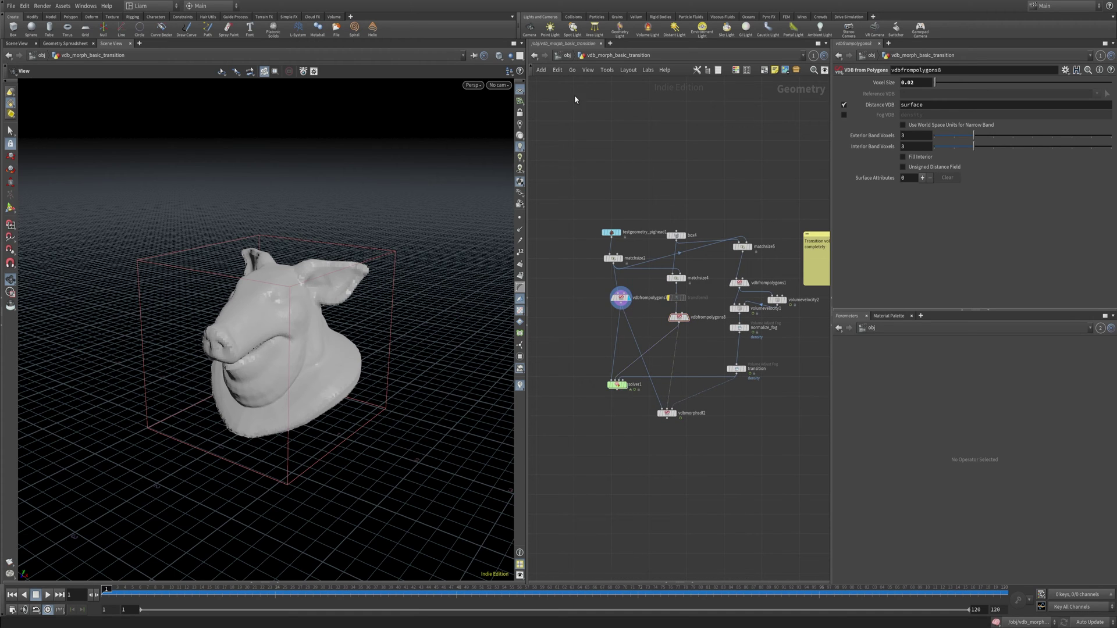
left_click(517, 57)
left_click(640, 301)
key("ctrl+s")
- Compare the voxel size and VDB type settings of vdbfrompolygons1, vdbfrompolygons8 and vdbfrompolygons7
left_click(739, 283)
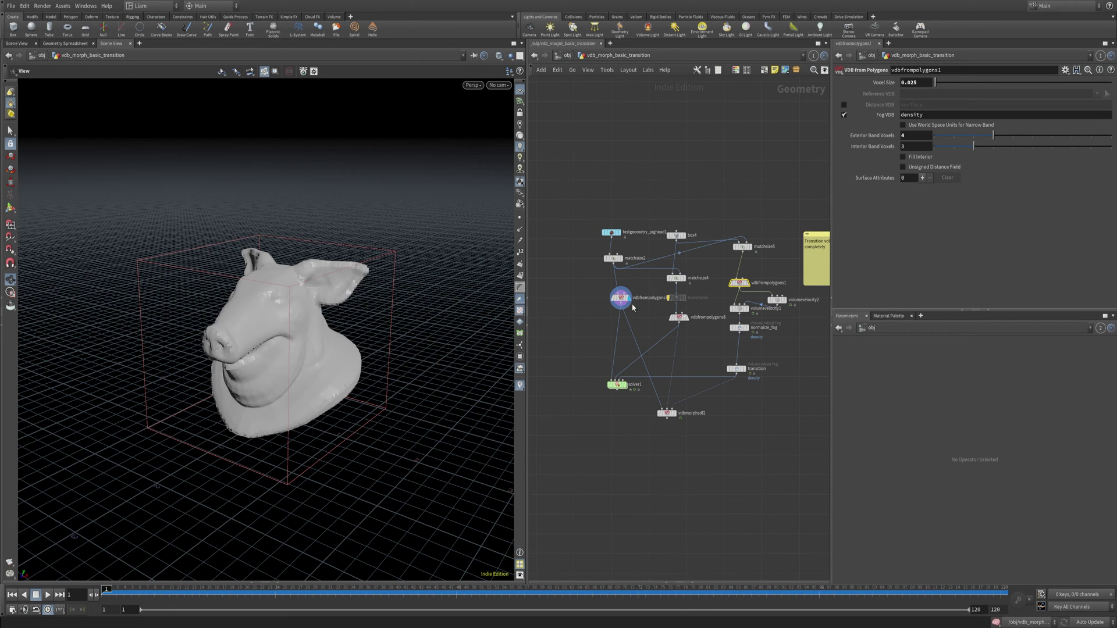
left_click(677, 318)
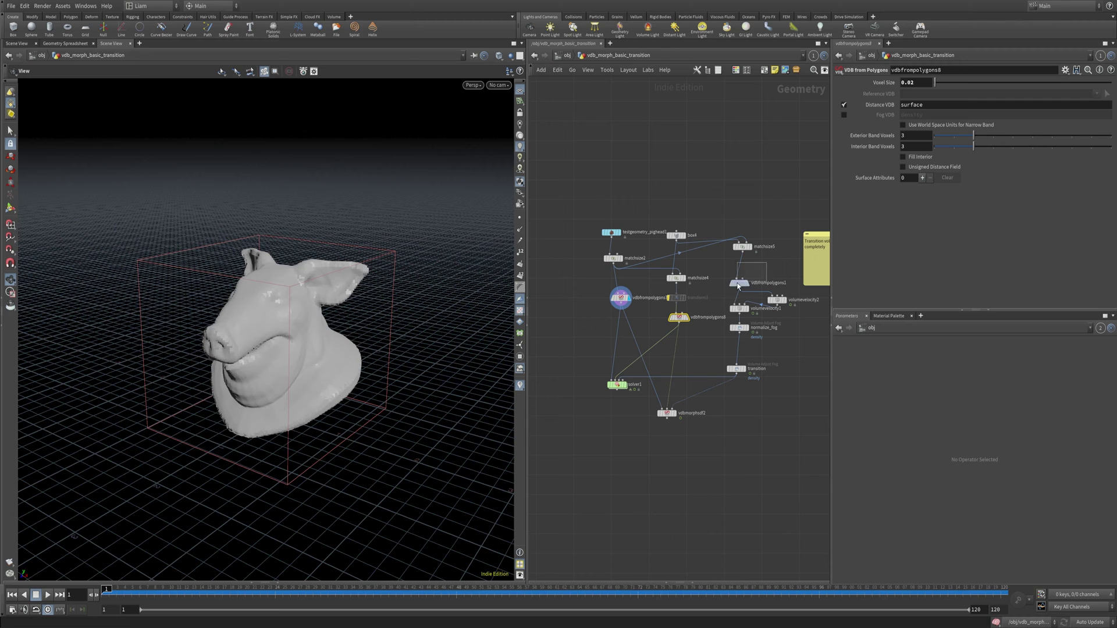
left_click(739, 283)
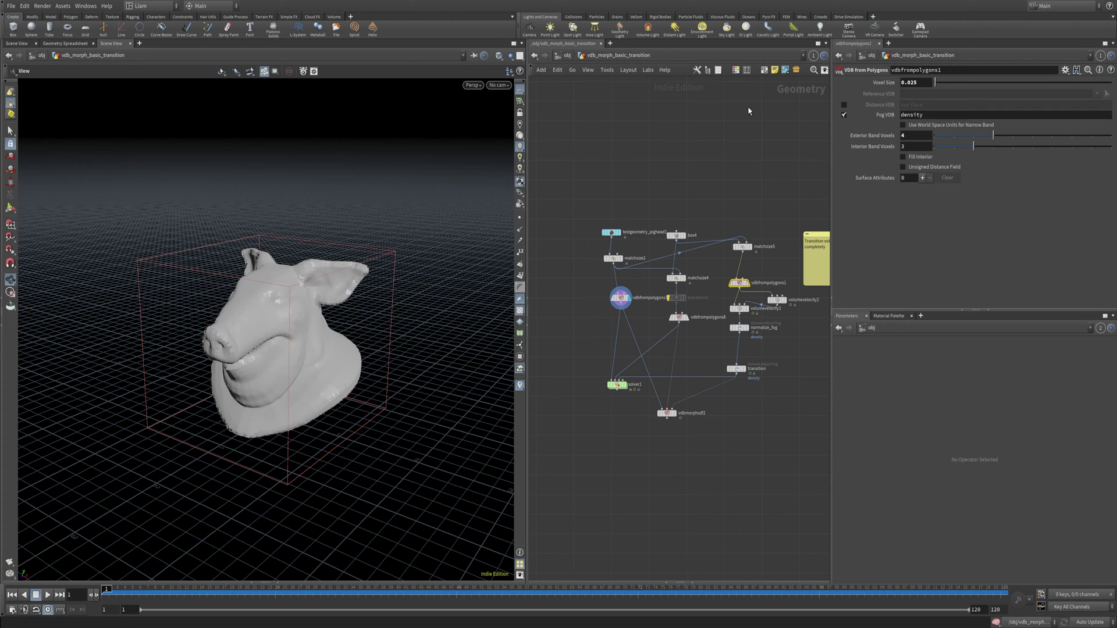
left_click(671, 169)
left_click(647, 300)
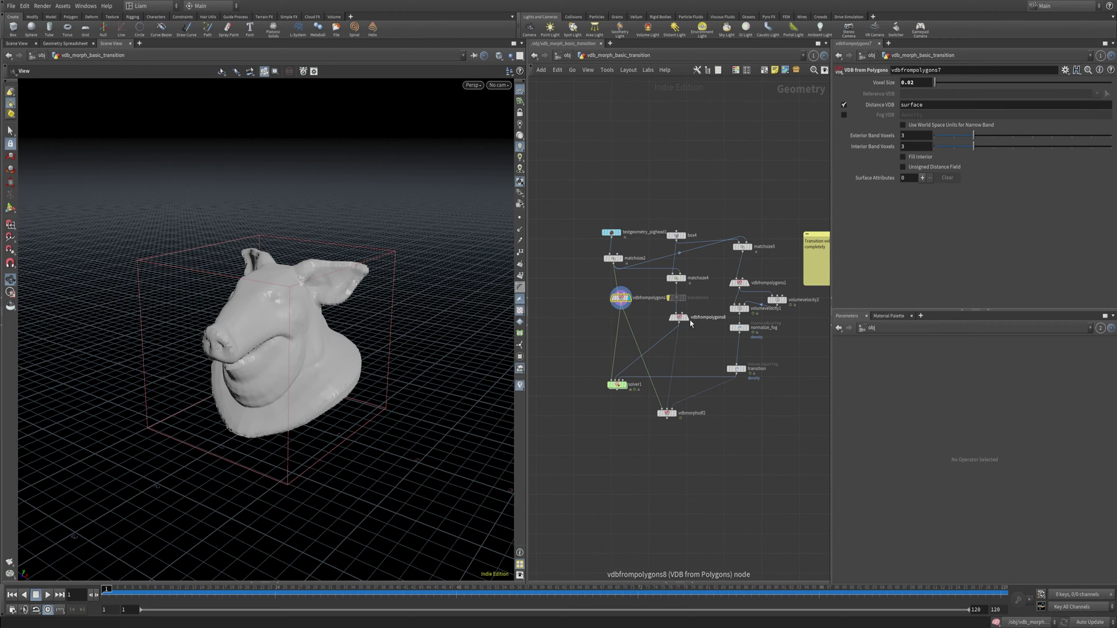
- Display the box SDF from vdbfrompolygons8, followed by the fog volume from vdbfrompolygons1
left_click(689, 324)
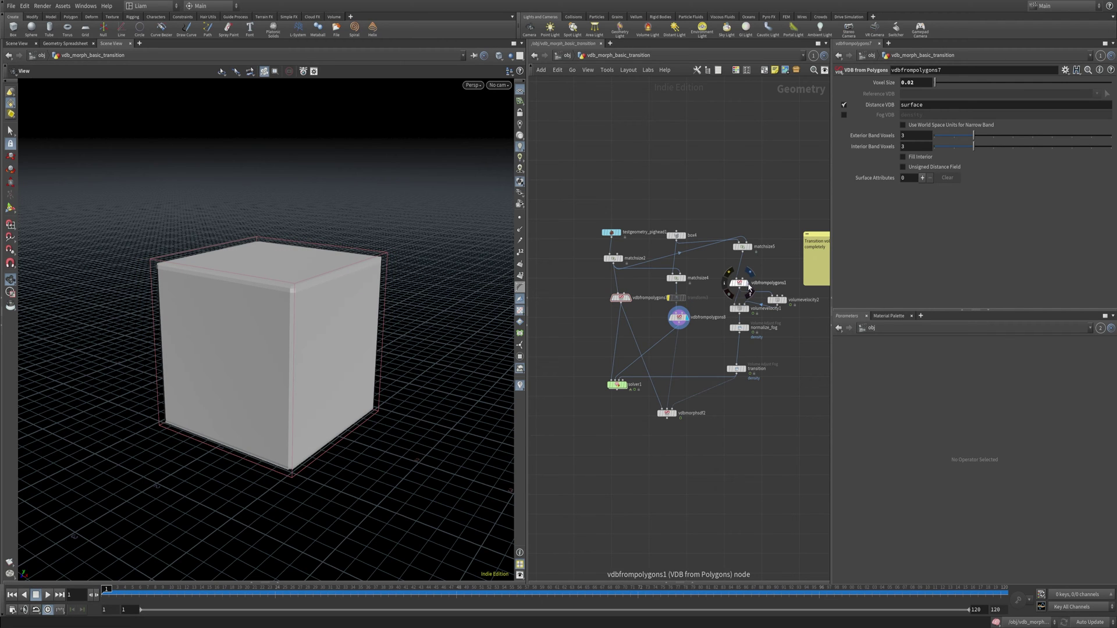
left_click(750, 272)
middle_click_drag(766, 220, 703, 210)
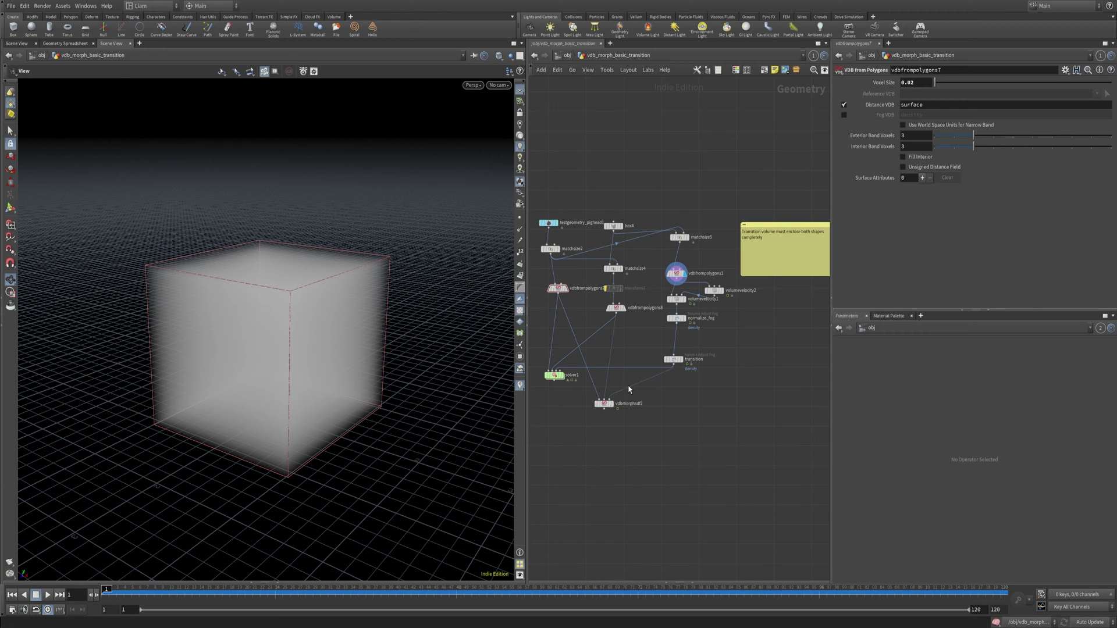
- Inspect the pig head and box4 sources, and compare matchsize4 with the Match Size node feeding vdbfrompolygons1, leaving matchsize4 displayed
mouse_move(609, 405)
left_click(573, 259)
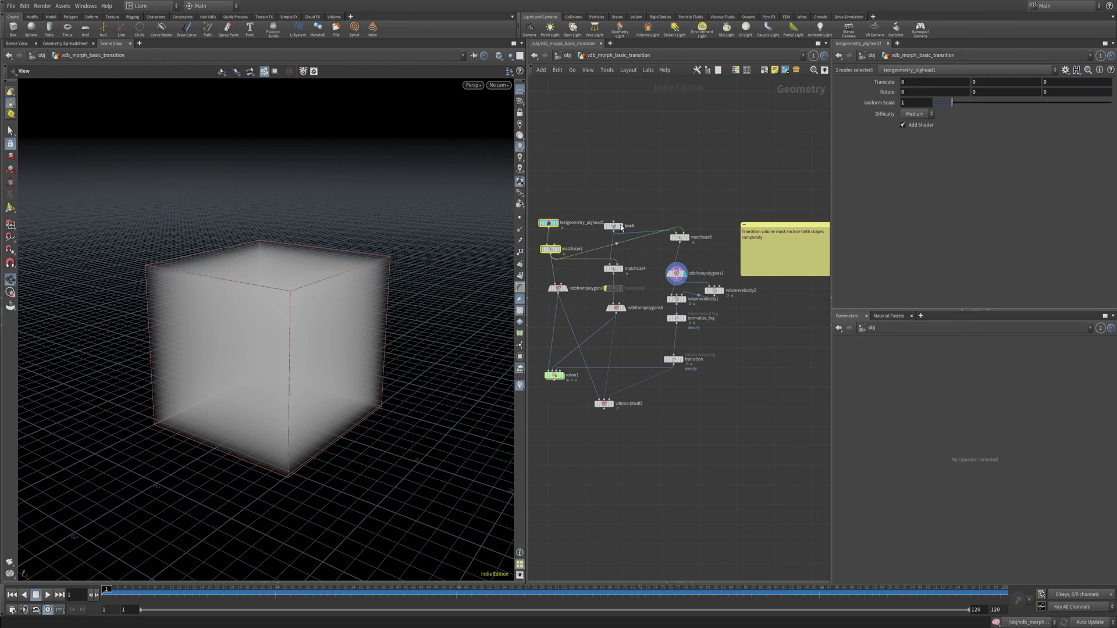
left_click(613, 226)
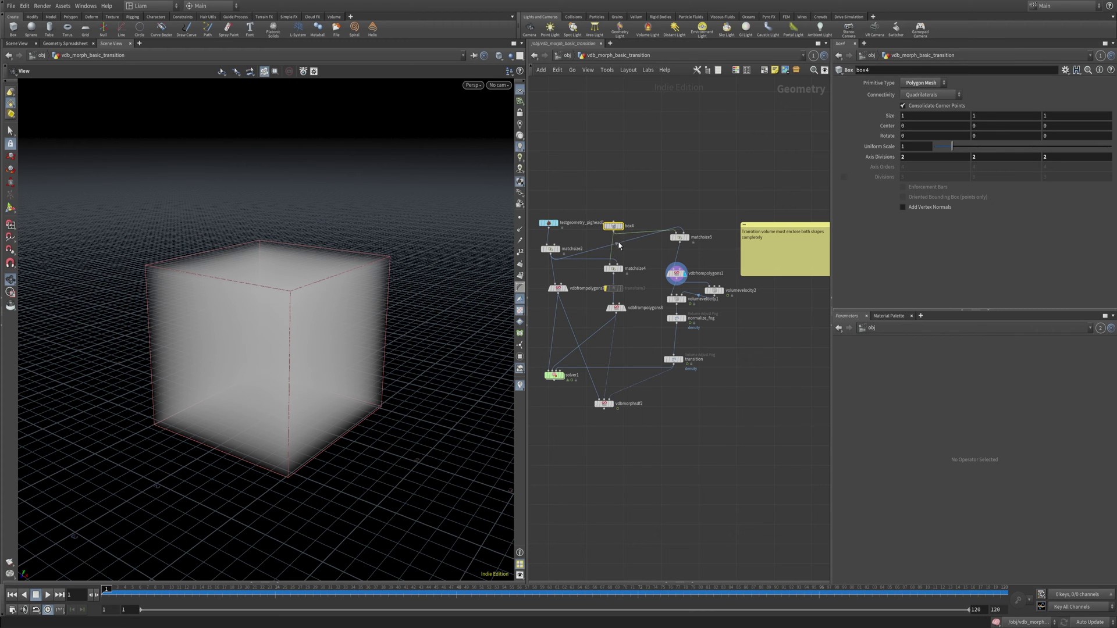
left_click(623, 269)
left_click(611, 269)
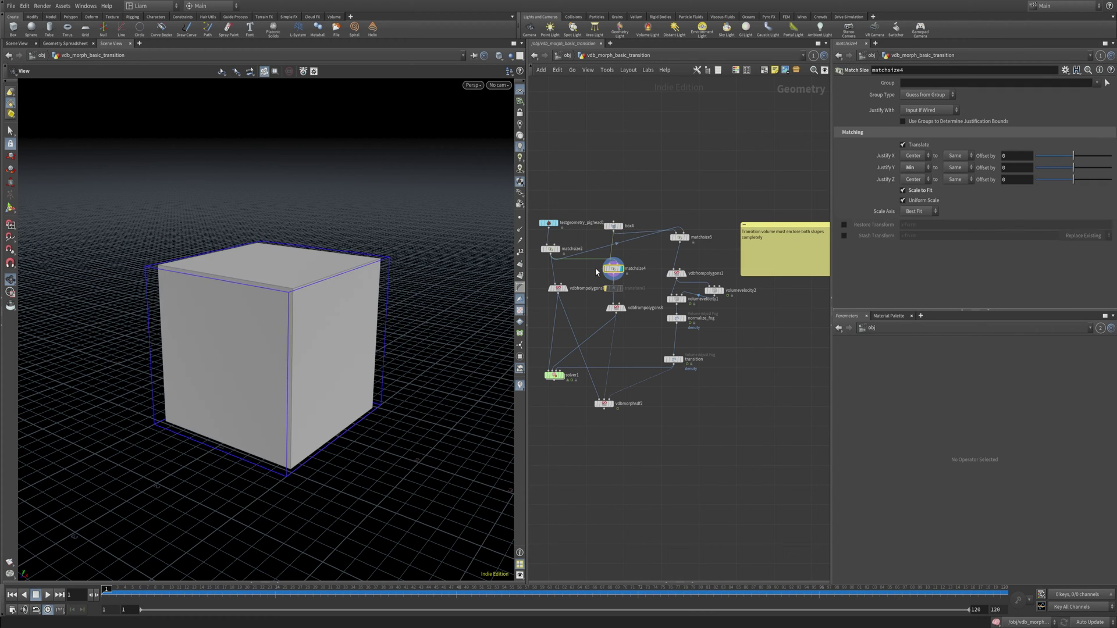
left_click(691, 241)
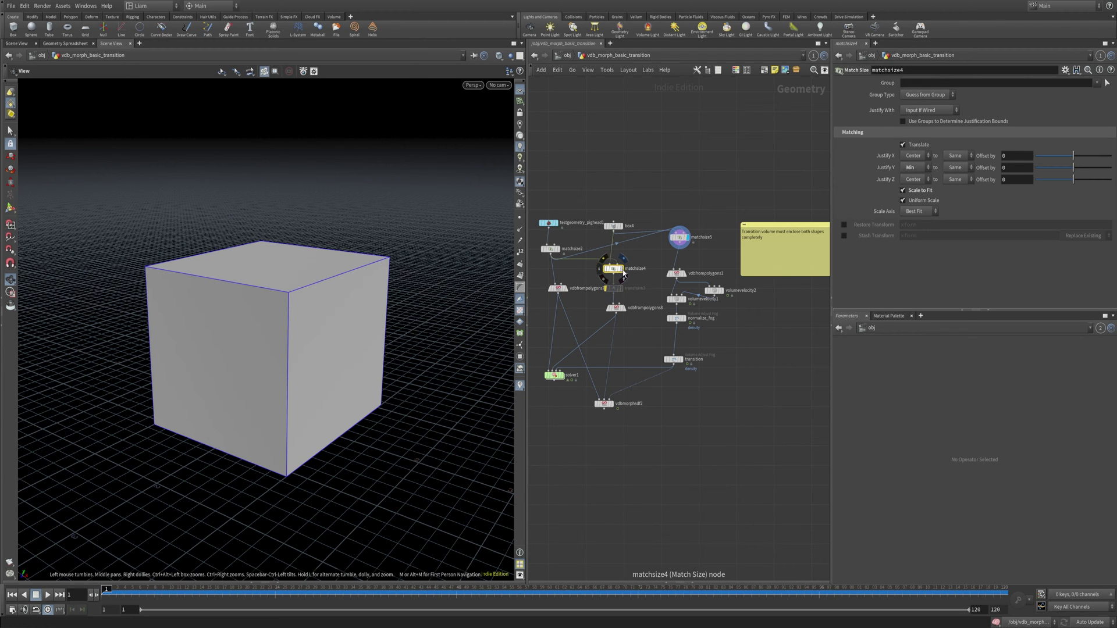
left_click(621, 269)
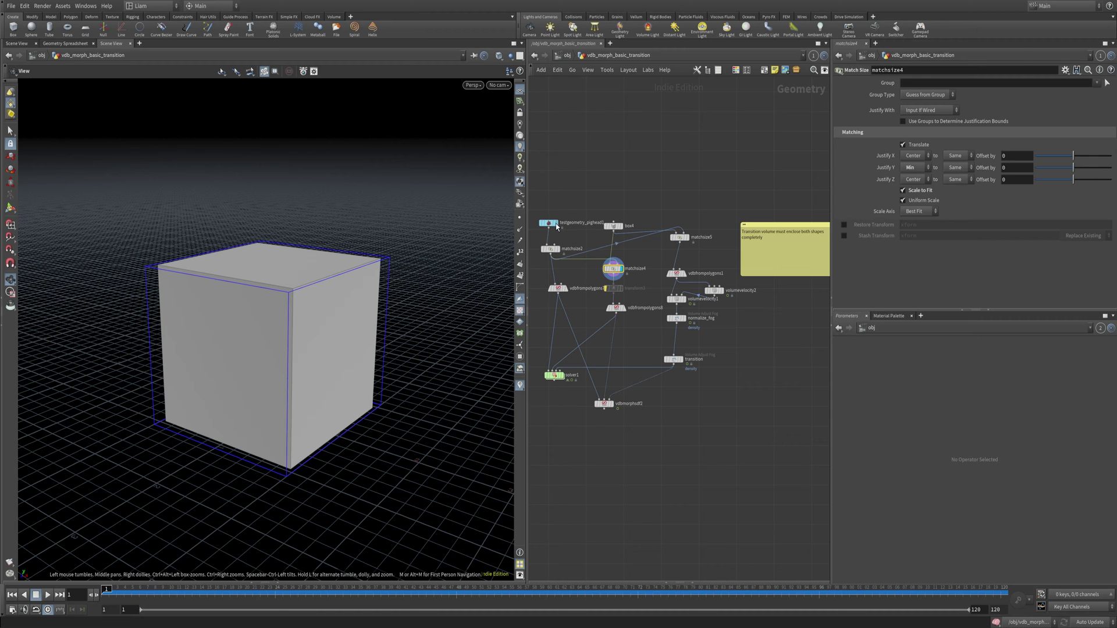
left_click(655, 245)
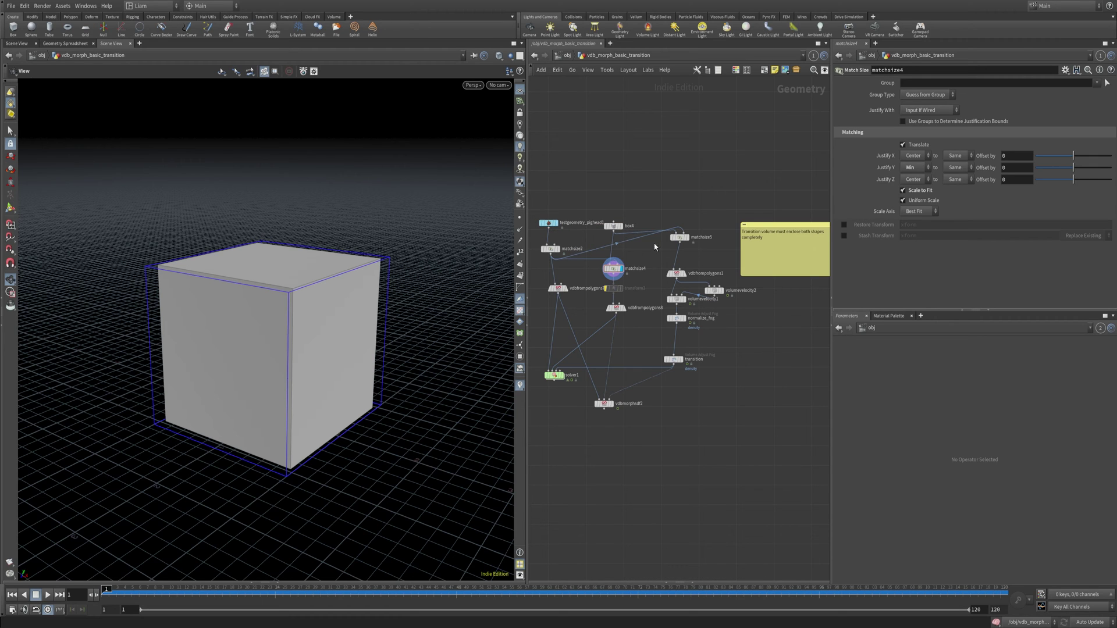
- Display matchsize5, turn on its Uniform Scale option and save the scene file
left_click(687, 237)
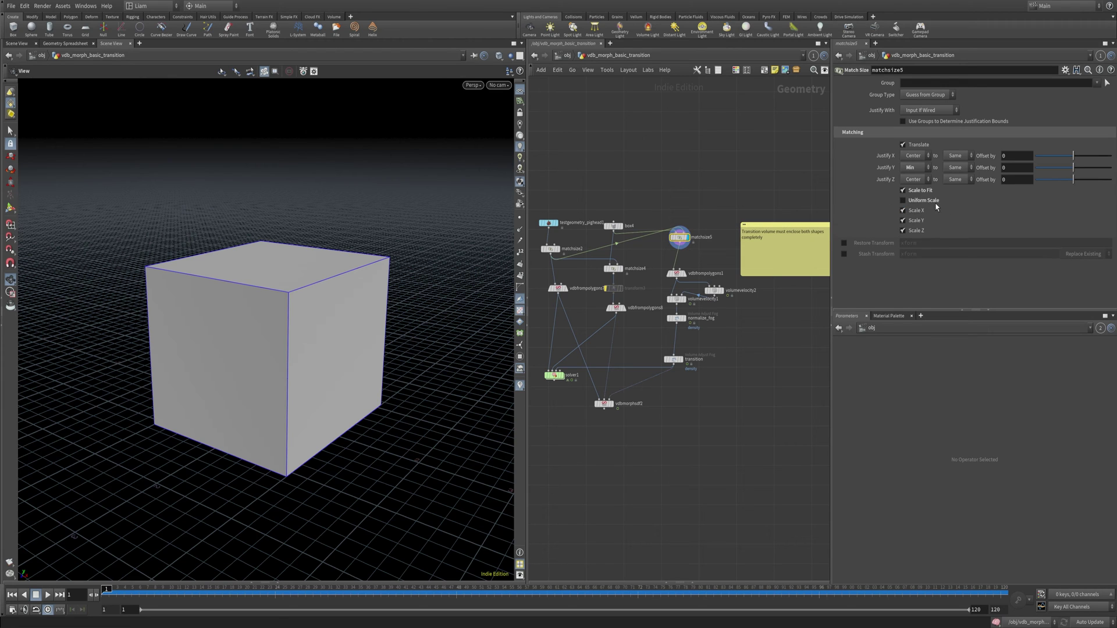
mouse_move(631, 272)
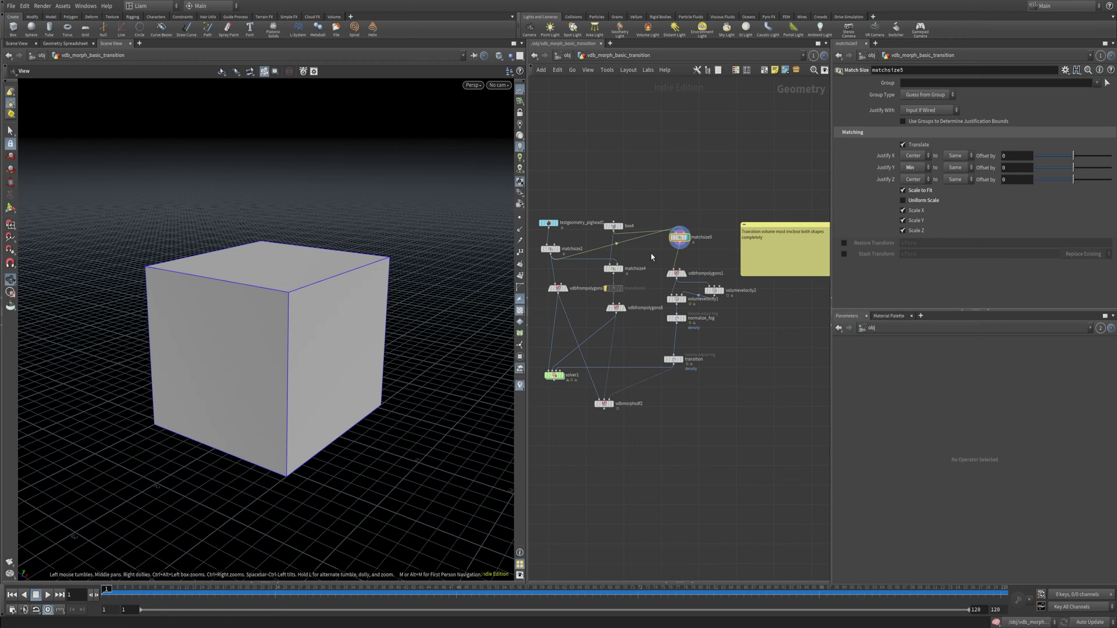
left_click(925, 202)
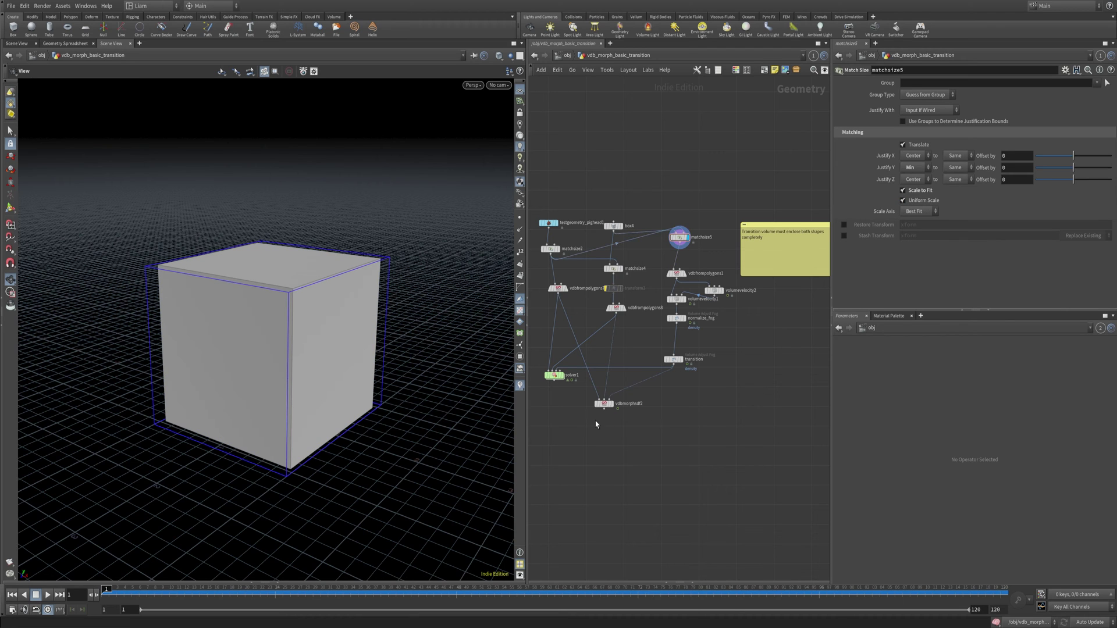
key("ctrl+s")
- Display solver1, play the morph to check it with the uniformly scaled transition volume, and return to frame 1
left_click(561, 375)
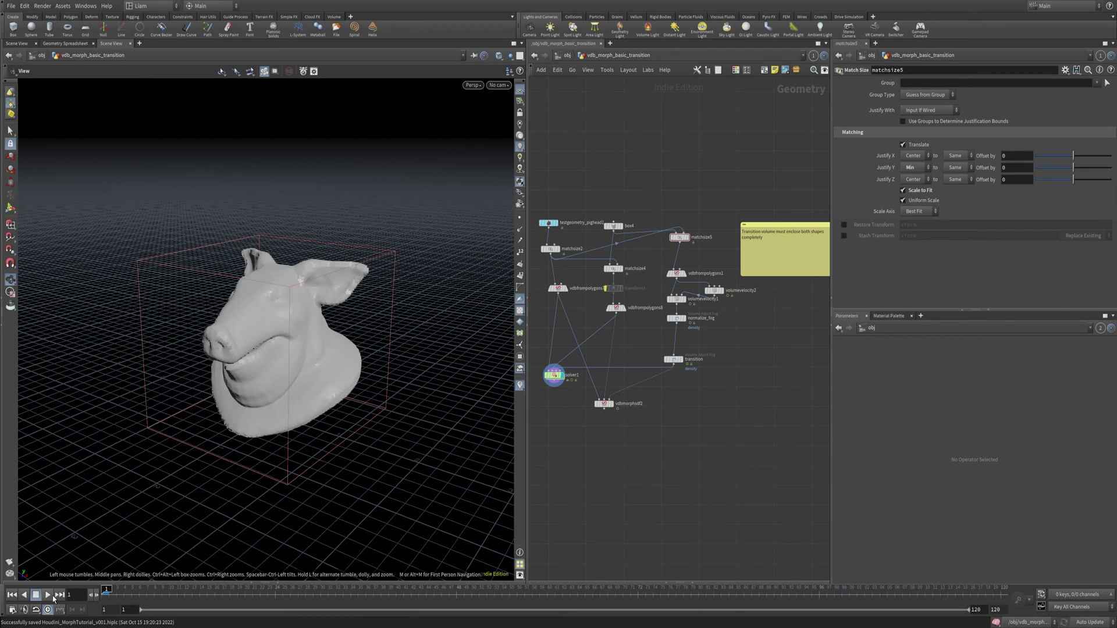
left_click(48, 595)
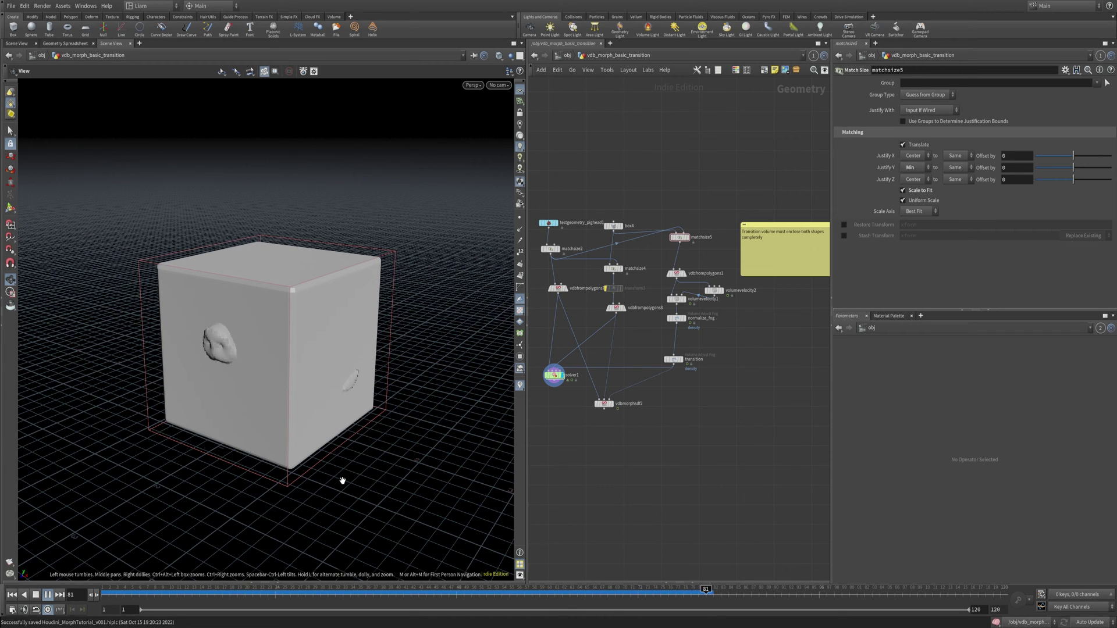
left_click(48, 595)
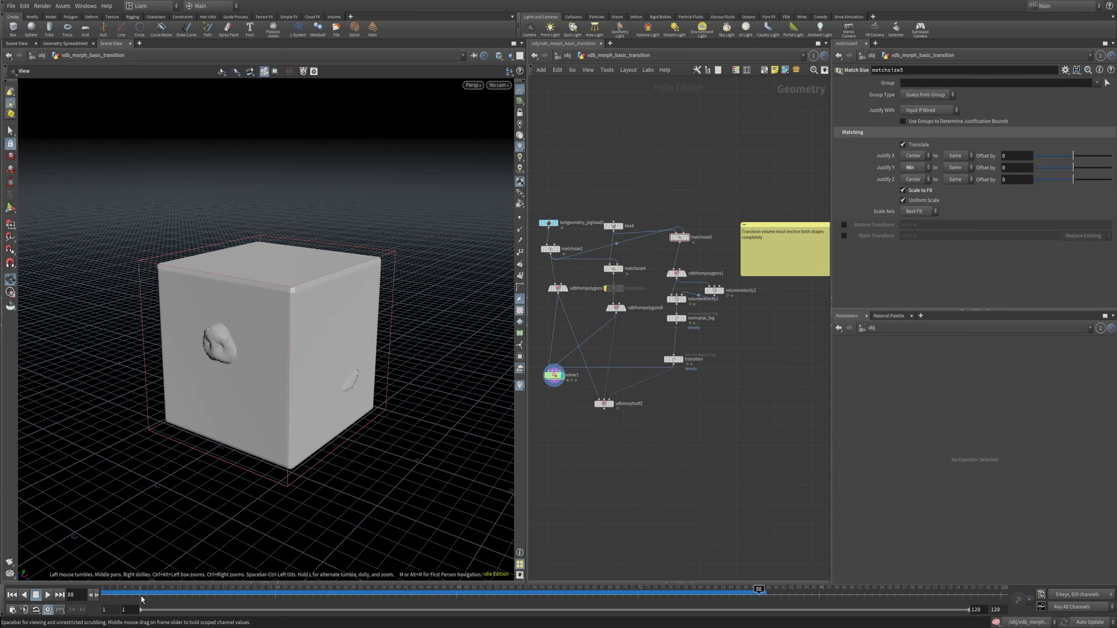
key("ctrl+Up")
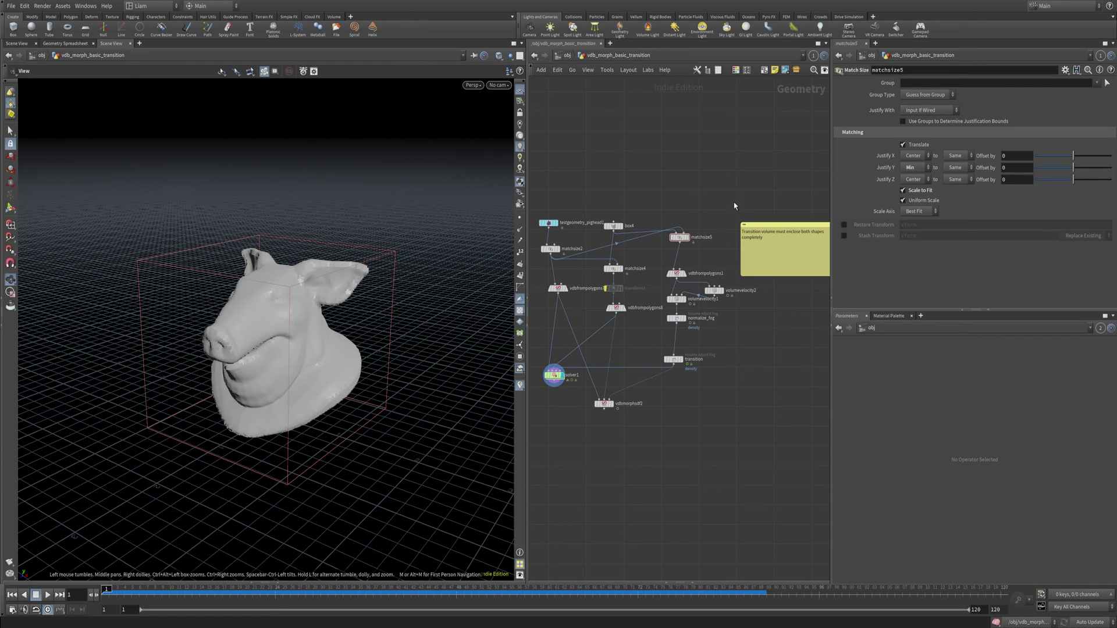
- Turn Uniform Scale off on matchsize5, keeping Scale to Fit enabled with separate X, Y and Z scaling
middle_click_drag(734, 206, 730, 179)
left_click(676, 210)
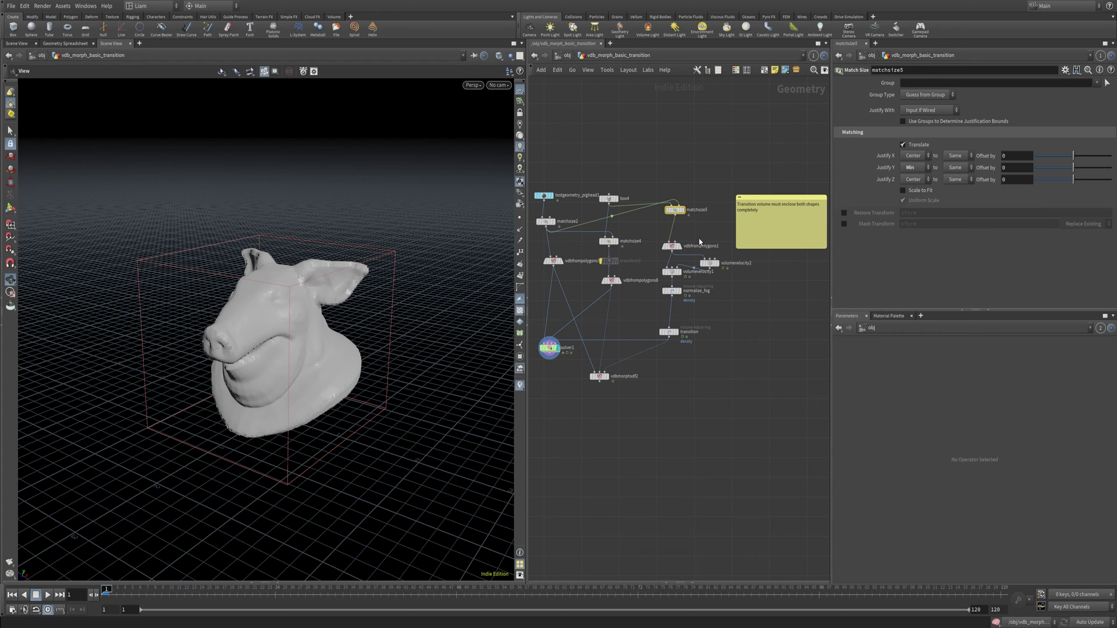
left_click(919, 202)
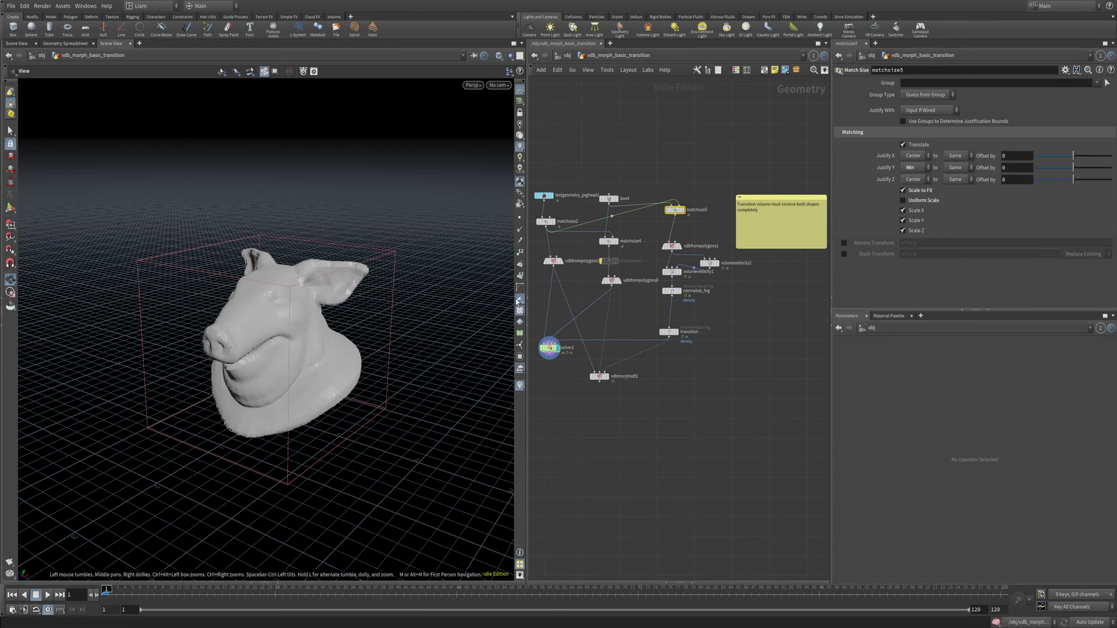
- Display the fog volume from vdbfrompolygons1, review its voxel size and band settings, and save the scene file
left_click(679, 247)
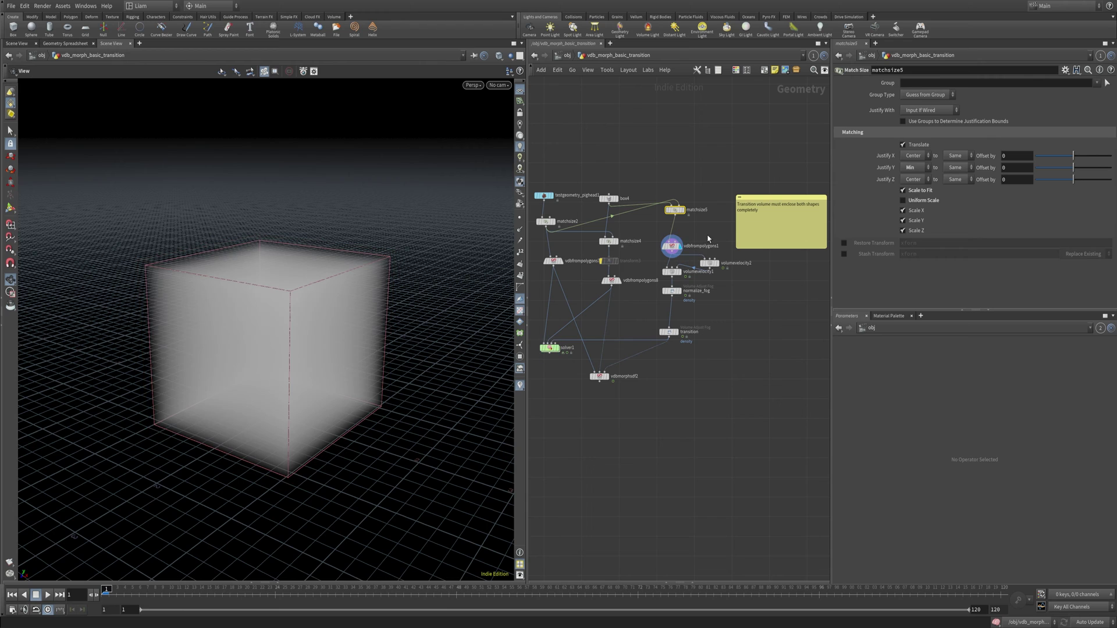
left_click(663, 249)
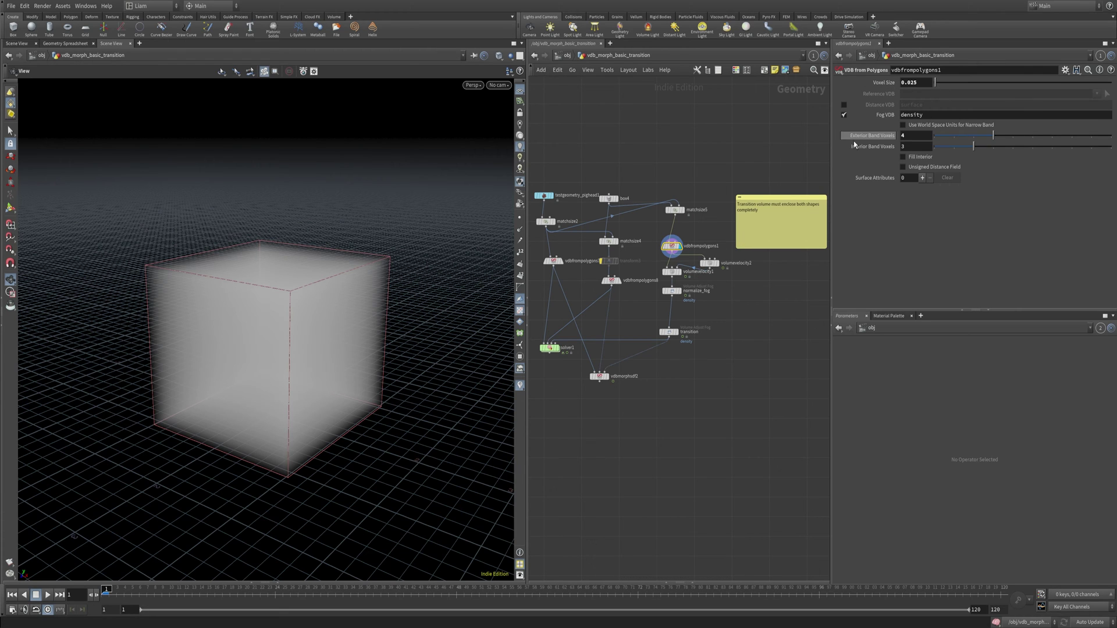
key("ctrl+s")
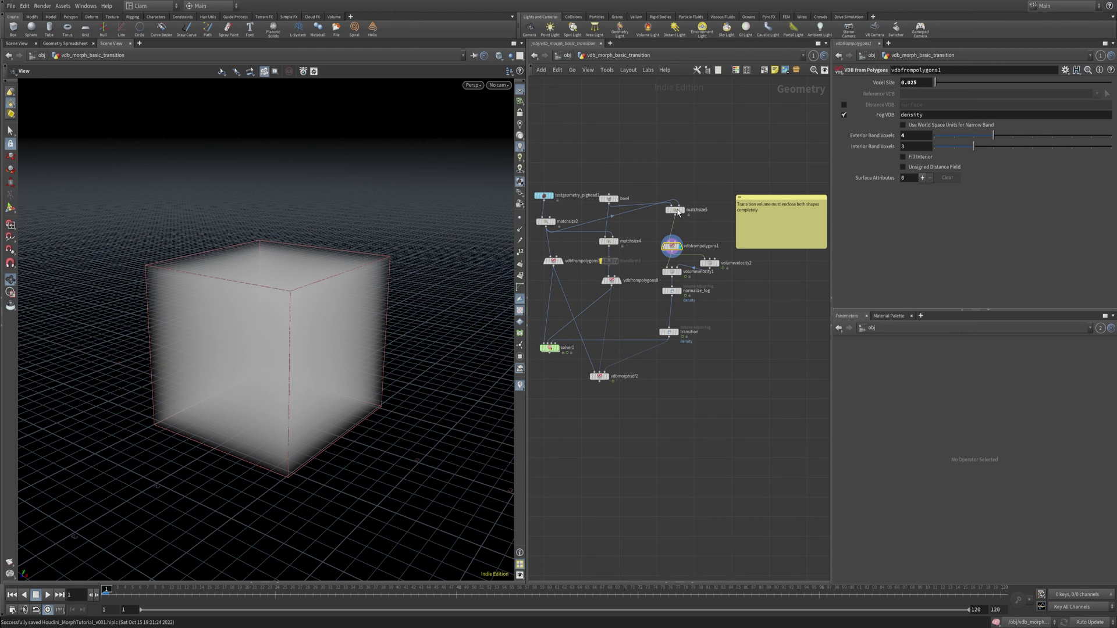
- Bypass volumevelocity2, display volumevelocity1 and review its Curl Noise settings
scroll(704, 302, "up", 5)
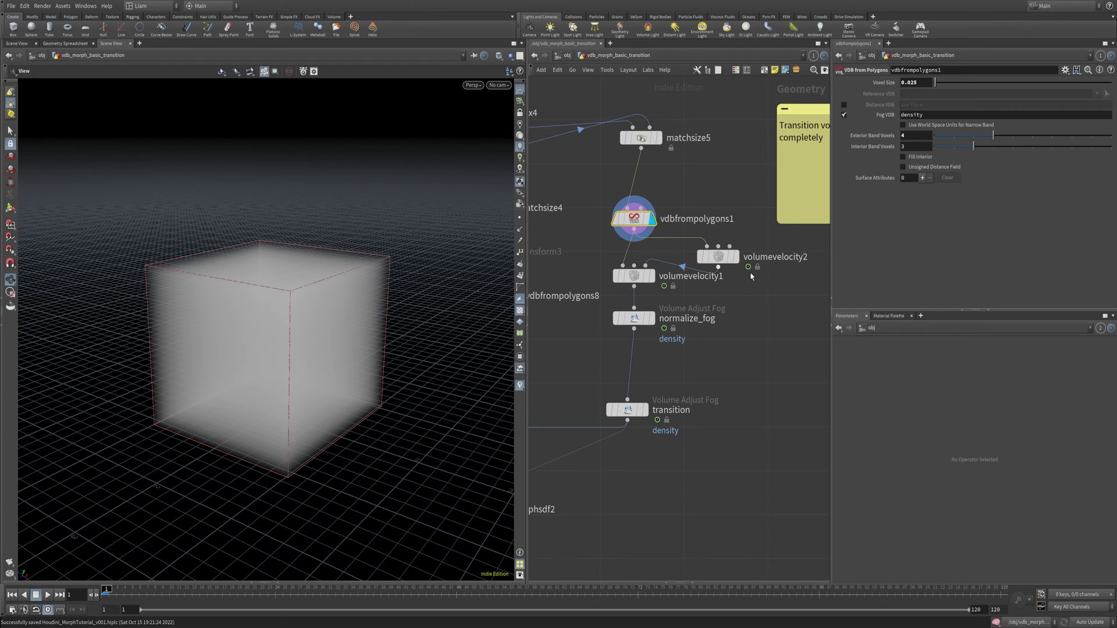
left_click(694, 233)
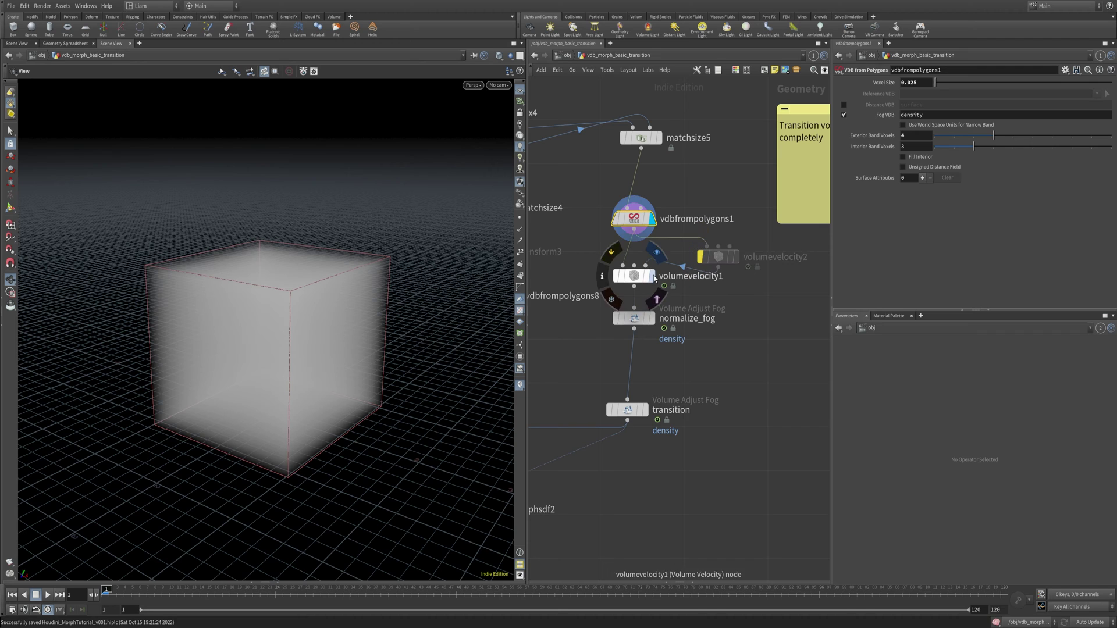
left_click(652, 276)
left_click_drag(689, 301, 607, 265)
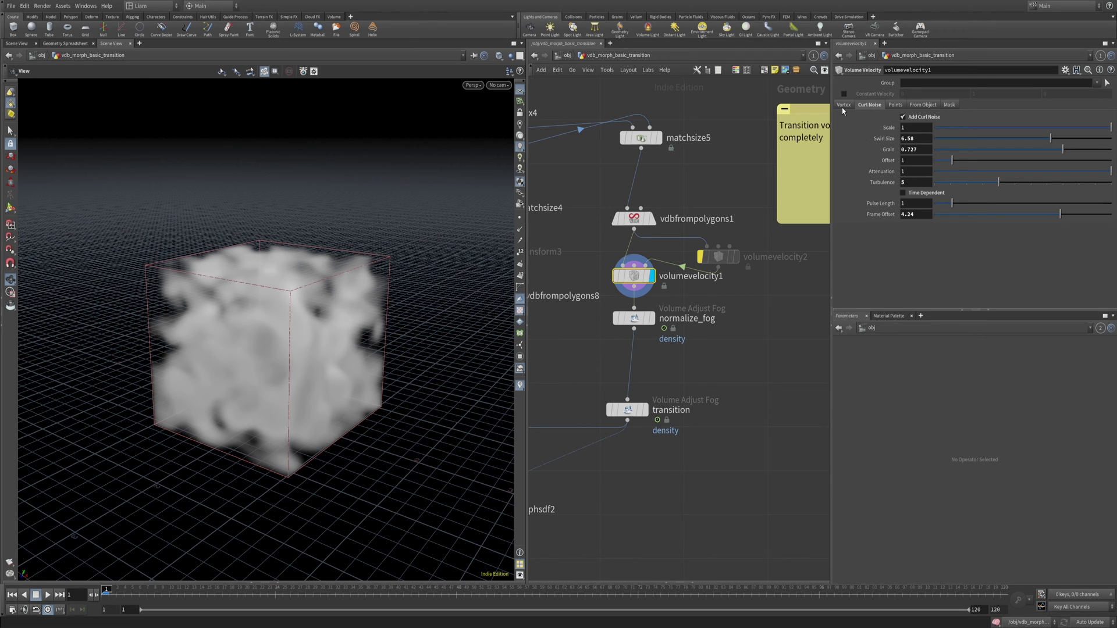
mouse_move(1054, 142)
left_mouse_down()
mouse_move(996, 150)
mouse_move(1053, 149)
left_mouse_up()
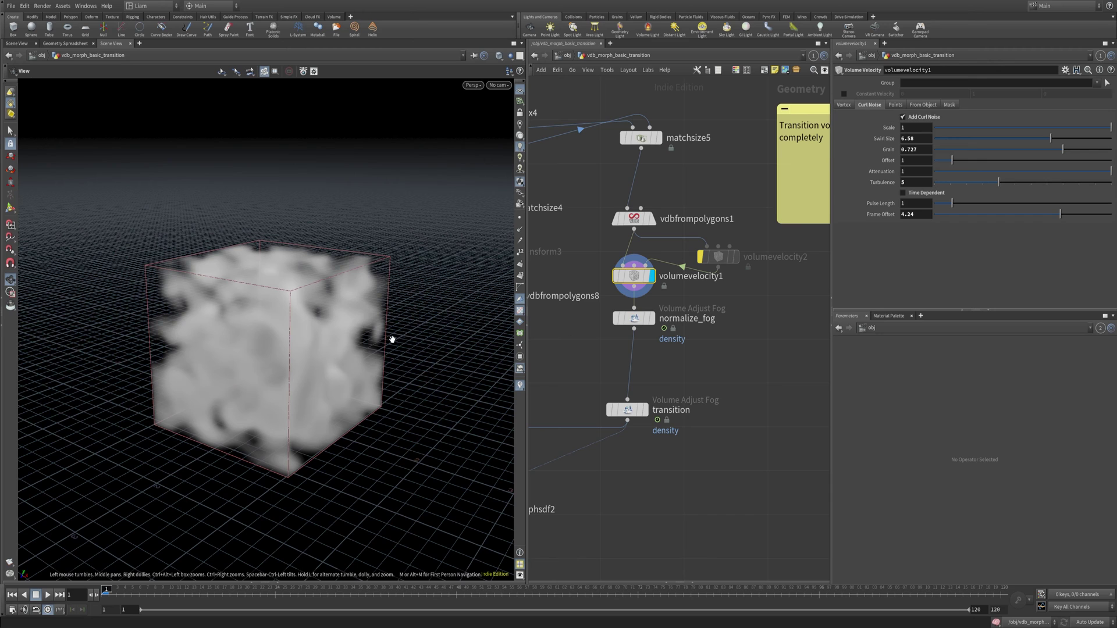
mouse_move(644, 265)
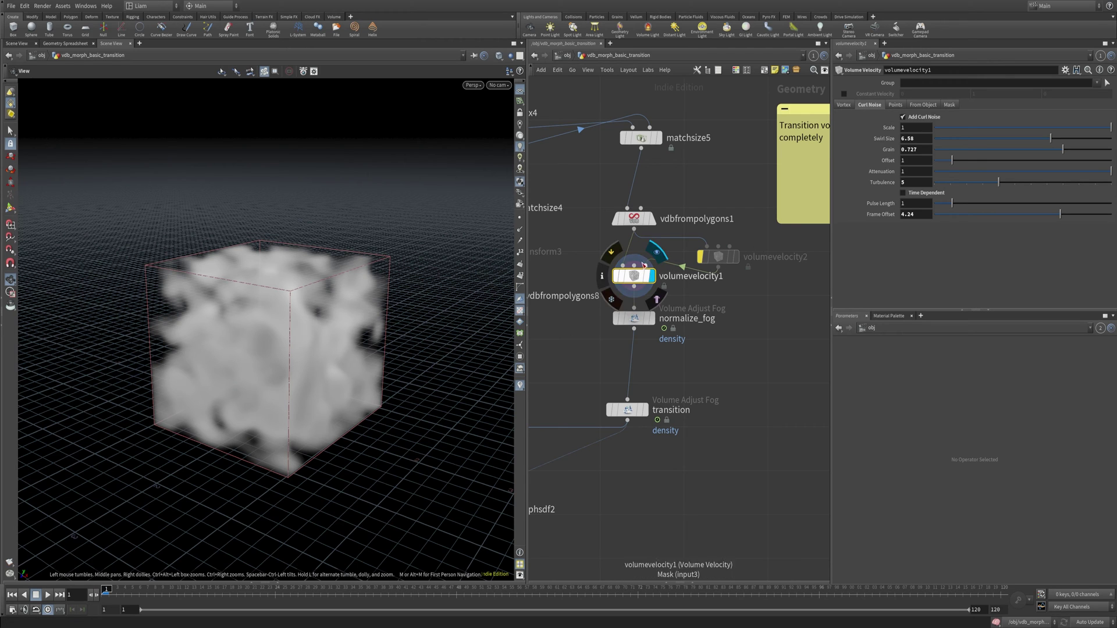
middle_click_drag(531, 455, 683, 391)
middle_click_drag(756, 306, 605, 407)
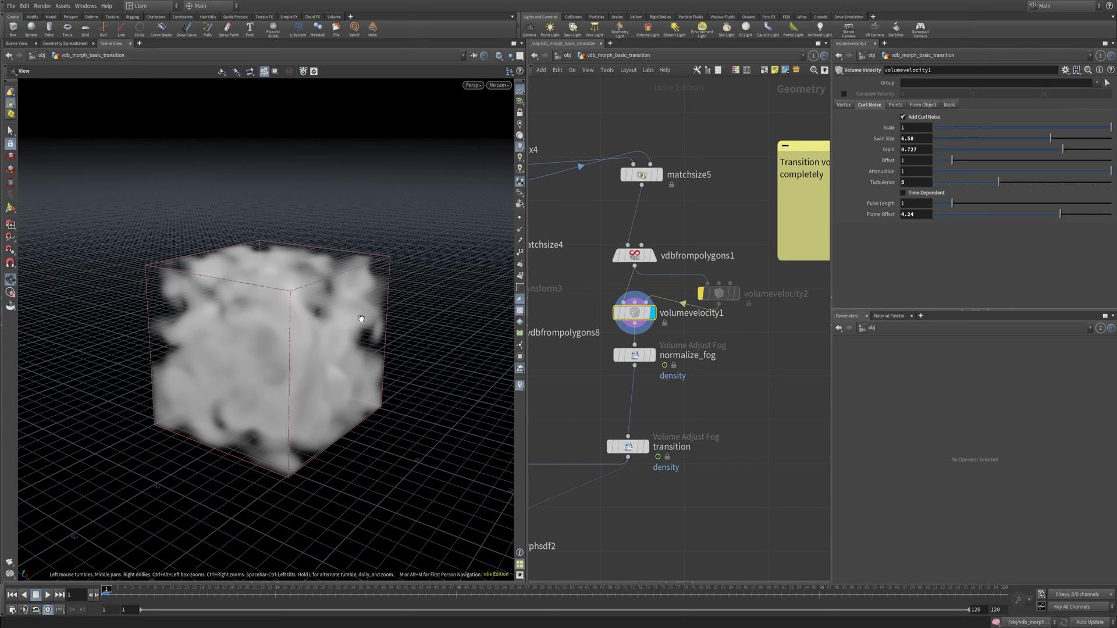
- Compare the fog with volumevelocity2 active and bypassed, scrubbing the first frames and leaving the node active
left_click(700, 273)
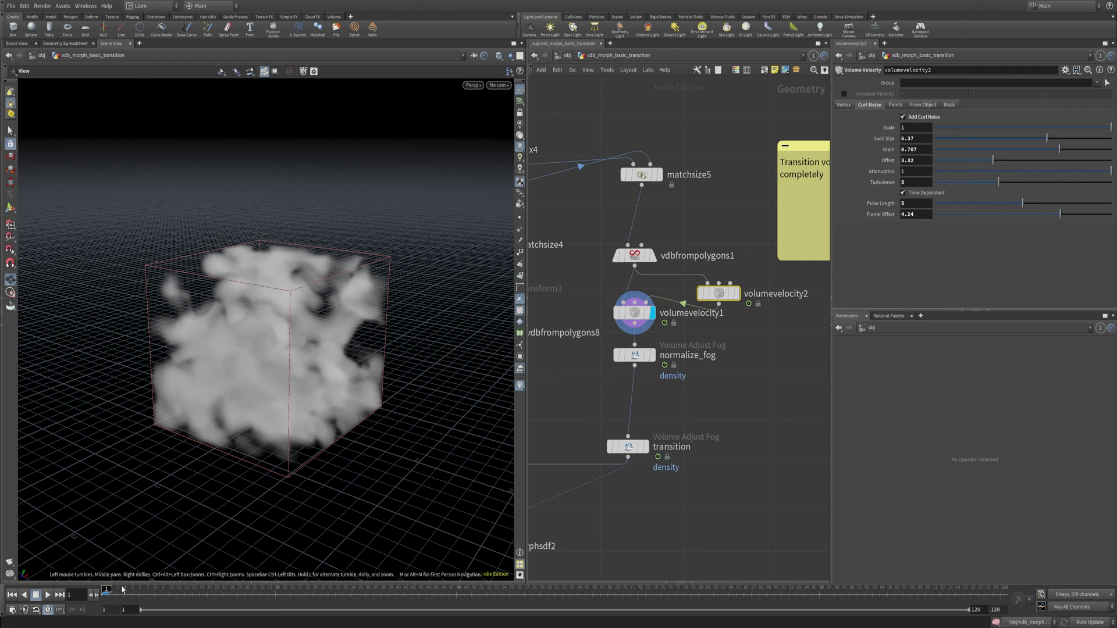
left_click_drag(121, 592, 97, 596)
left_click(701, 293)
left_click(634, 313)
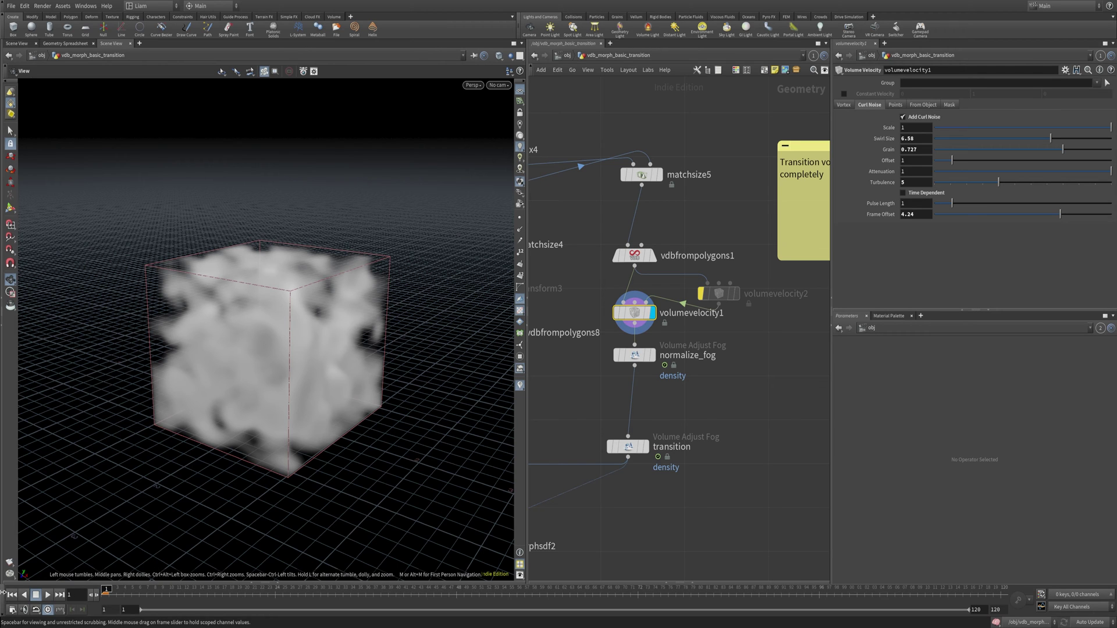
left_click(701, 293)
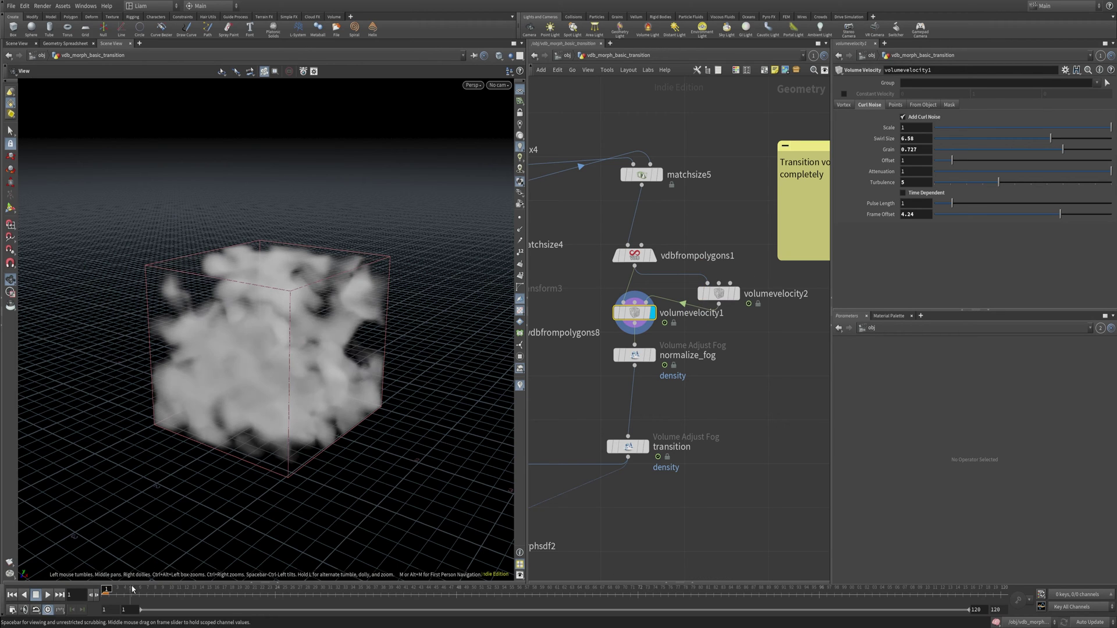
left_click_drag(132, 589, 99, 592)
- Display normalize_fog and review its post-process minimum and maximum settings
middle_click_drag(691, 360, 736, 323)
left_click(784, 351)
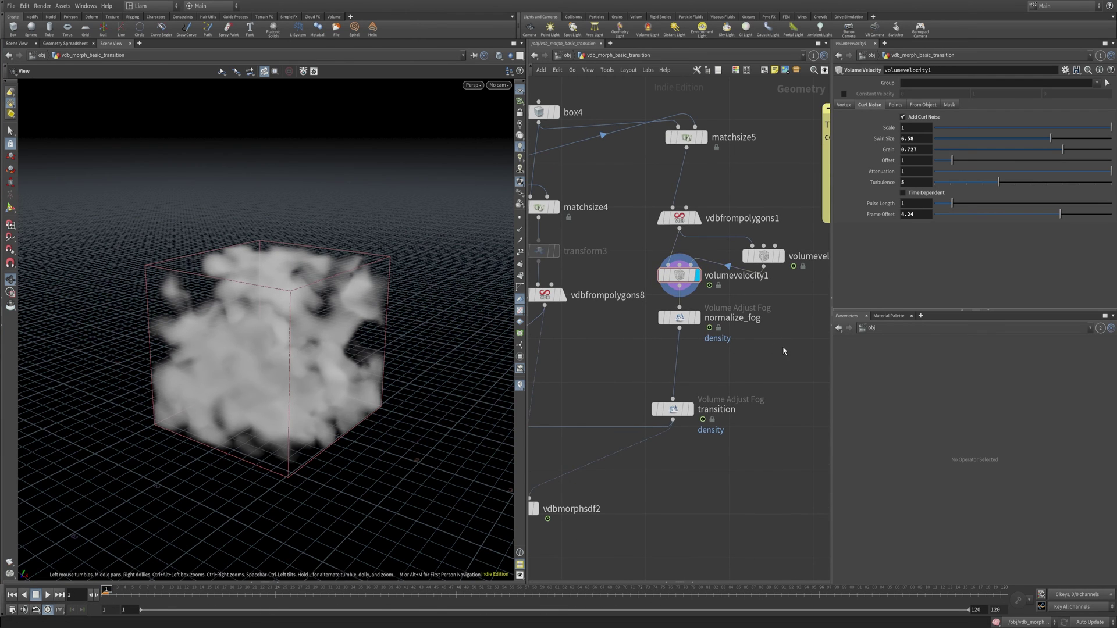
left_click(697, 318)
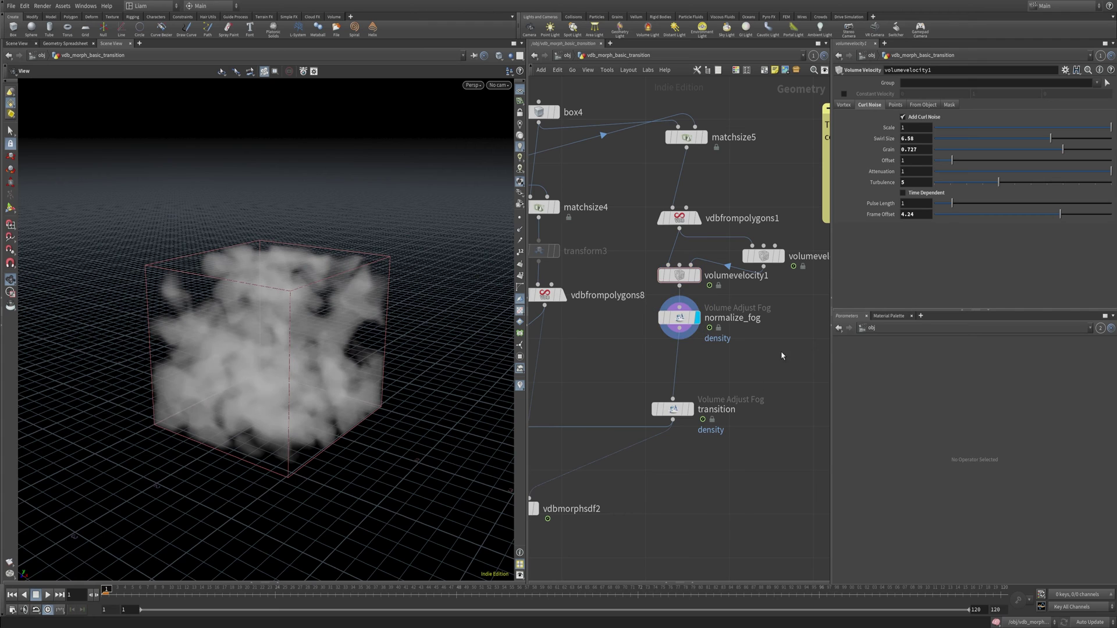
left_click_drag(778, 357, 652, 319)
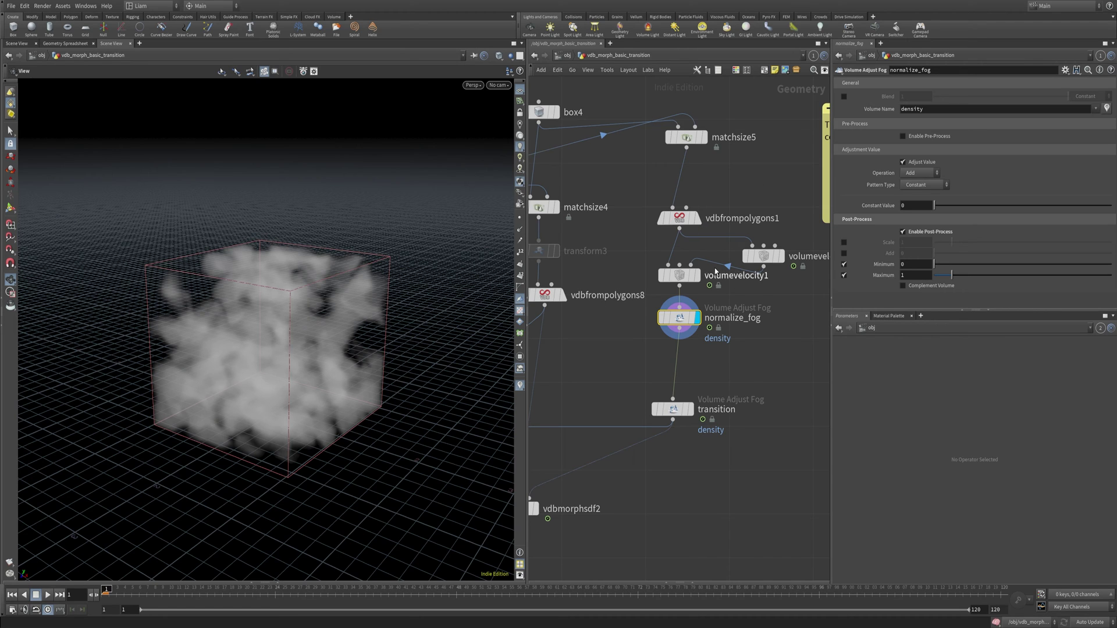
- Switch the display between volumevelocity1 and normalize_fog to compare the fog before and after clamping, leaving normalize_fog displayed
left_click(698, 278)
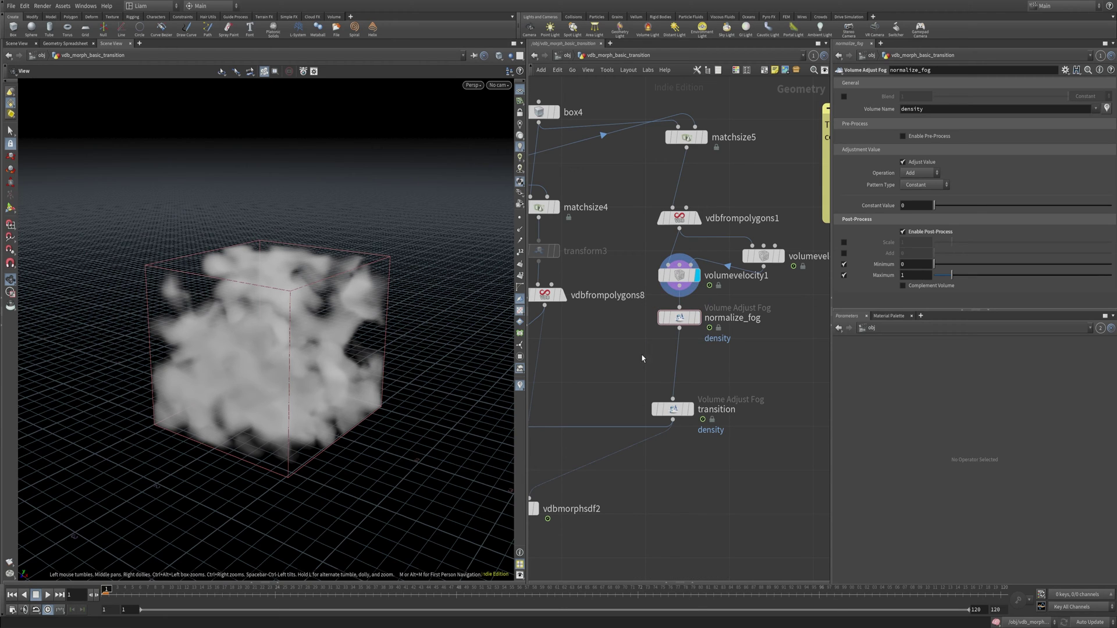
left_click(698, 318)
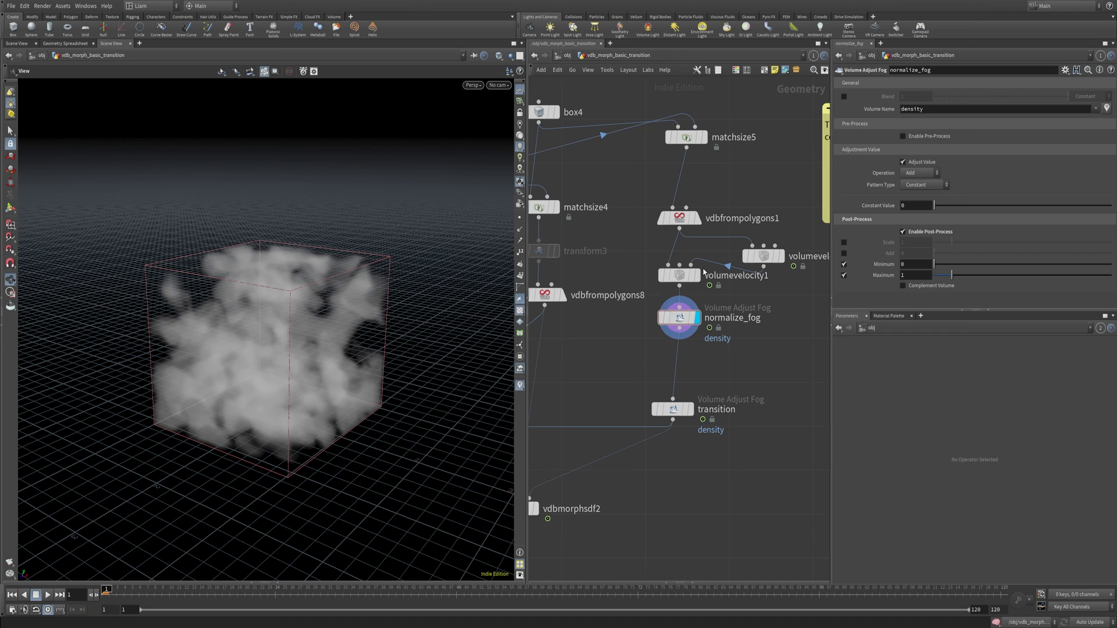
left_click(697, 275)
left_click(698, 317)
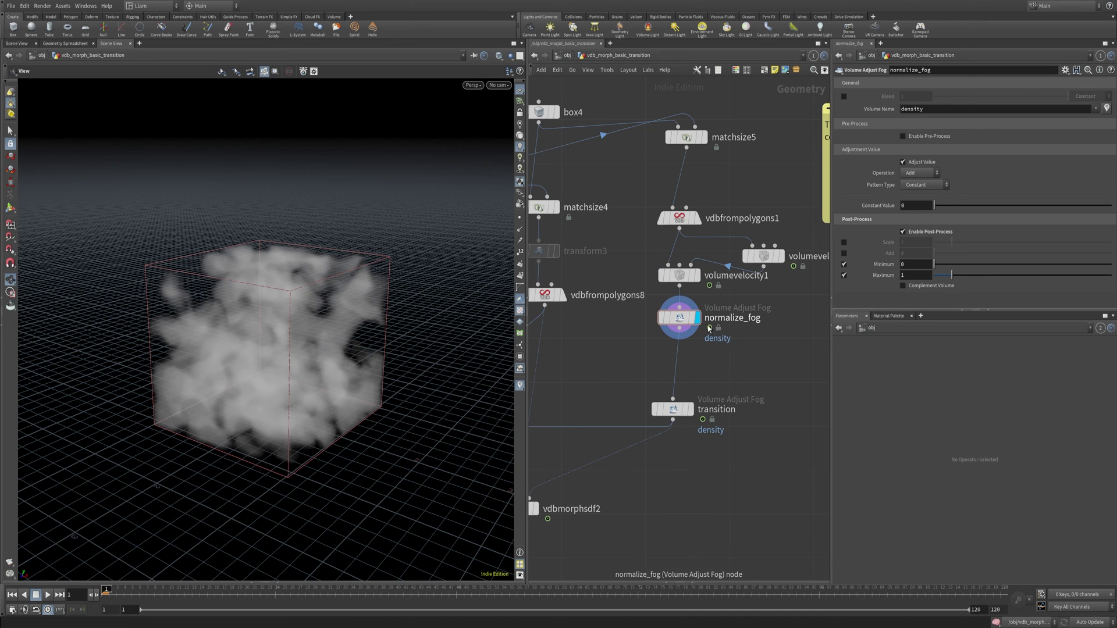
- Compare the settings of volumevelocity1 with those of normalize_fog and save the scene file
left_click(673, 277)
left_click_drag(673, 275, 671, 275)
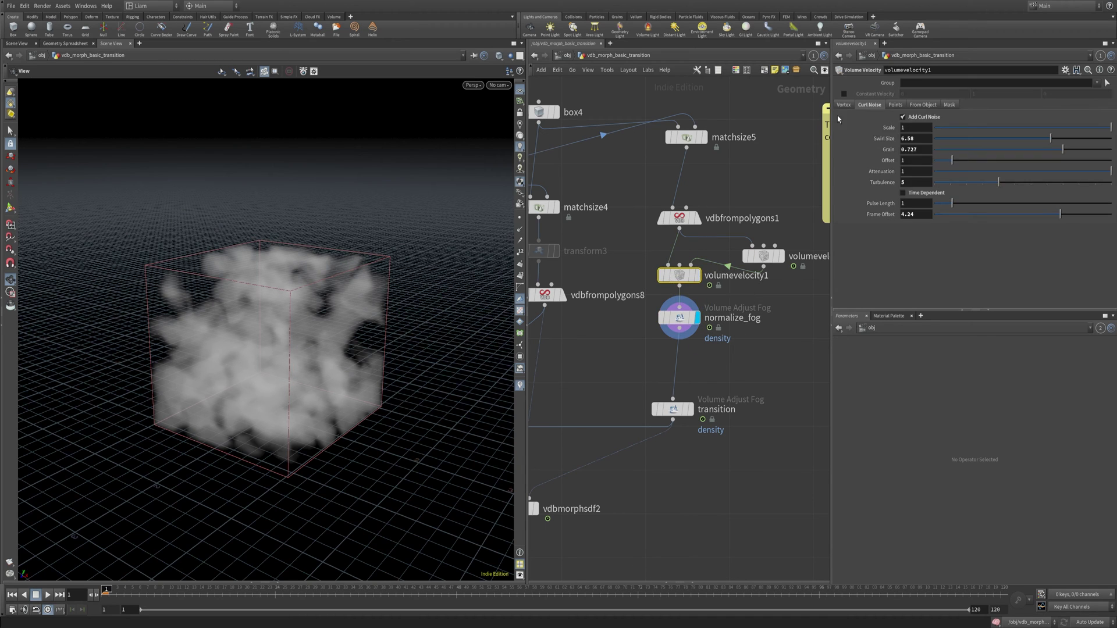
left_click_drag(728, 360, 677, 323)
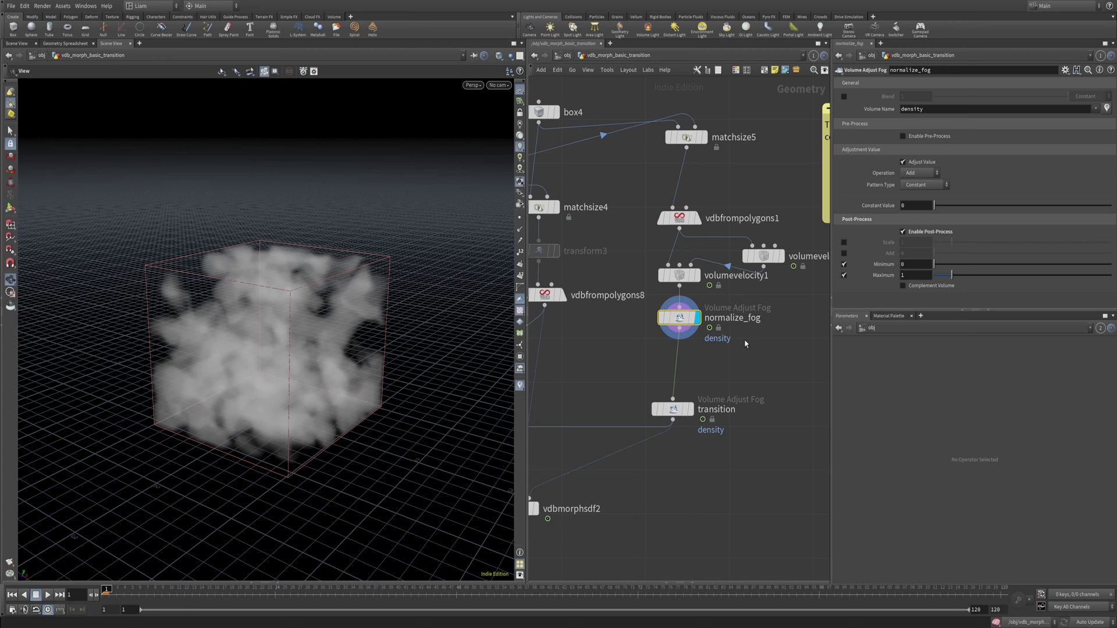
key("ctrl+s")
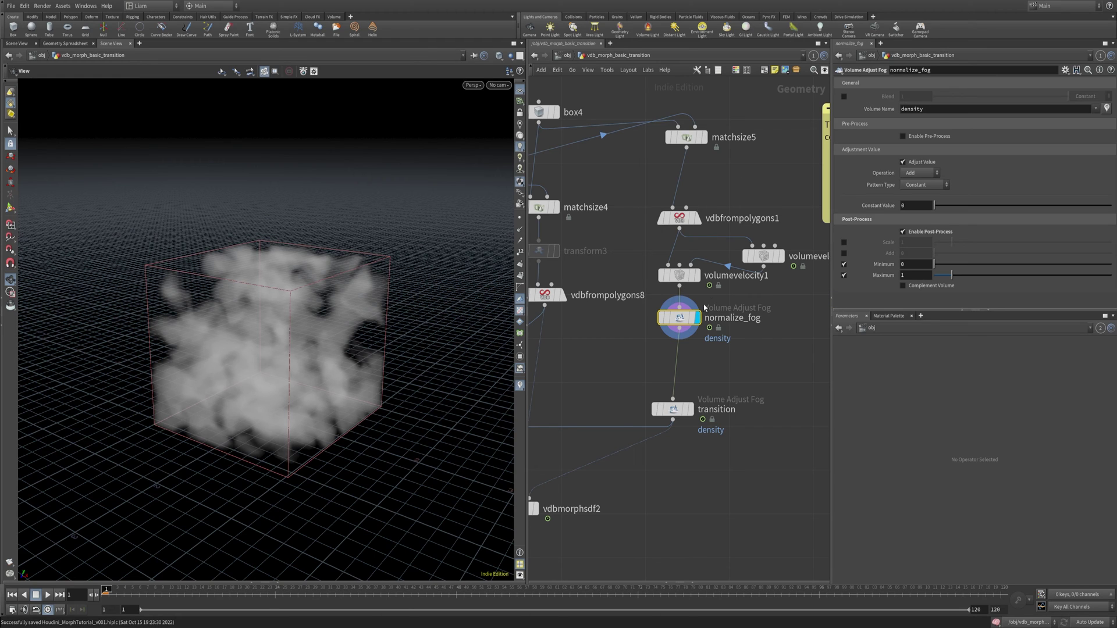
- Look through the Mask, From Object, Points, Curl Noise and Vortex settings of volumevelocity1, finishing on the normalize_fog parameters
left_click(679, 276)
left_click(949, 104)
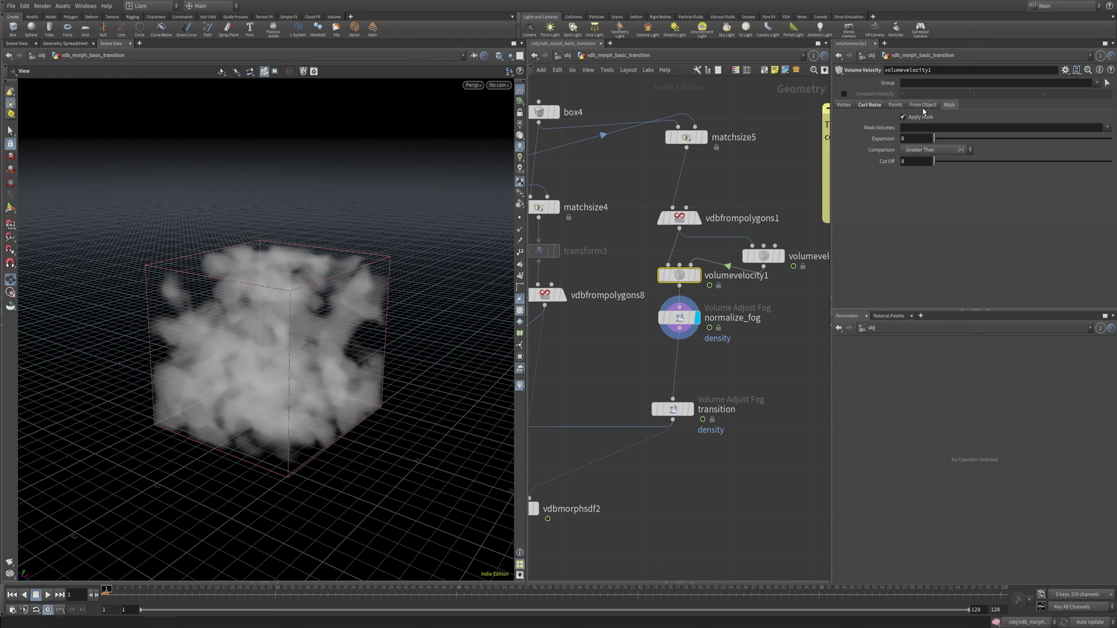
left_click(923, 105)
left_click(896, 104)
left_click(867, 105)
left_click(844, 105)
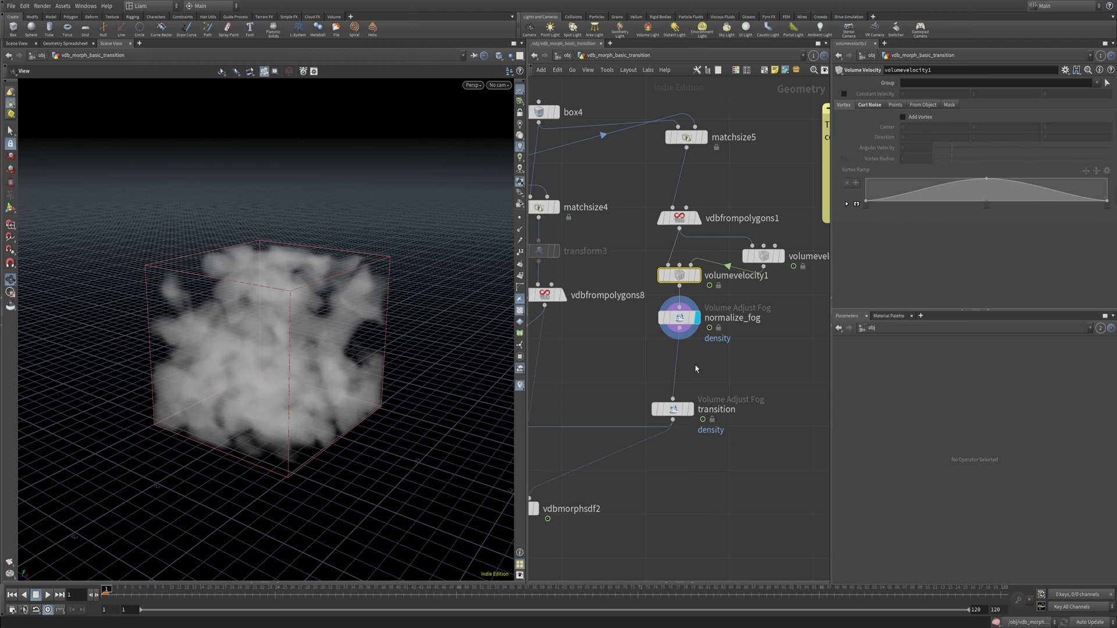
left_click(679, 317)
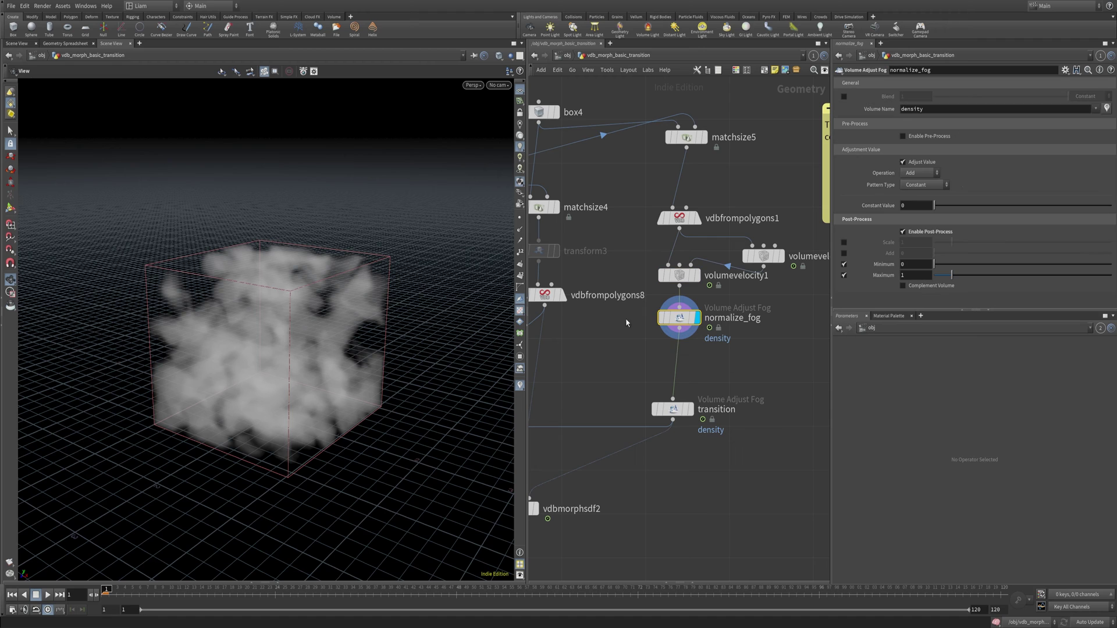
- Display the transition node, align it directly beneath normalize_fog and enlarge its parameter view to show all settings
left_click(691, 409)
left_click(676, 414)
left_click_drag(676, 414, 683, 388)
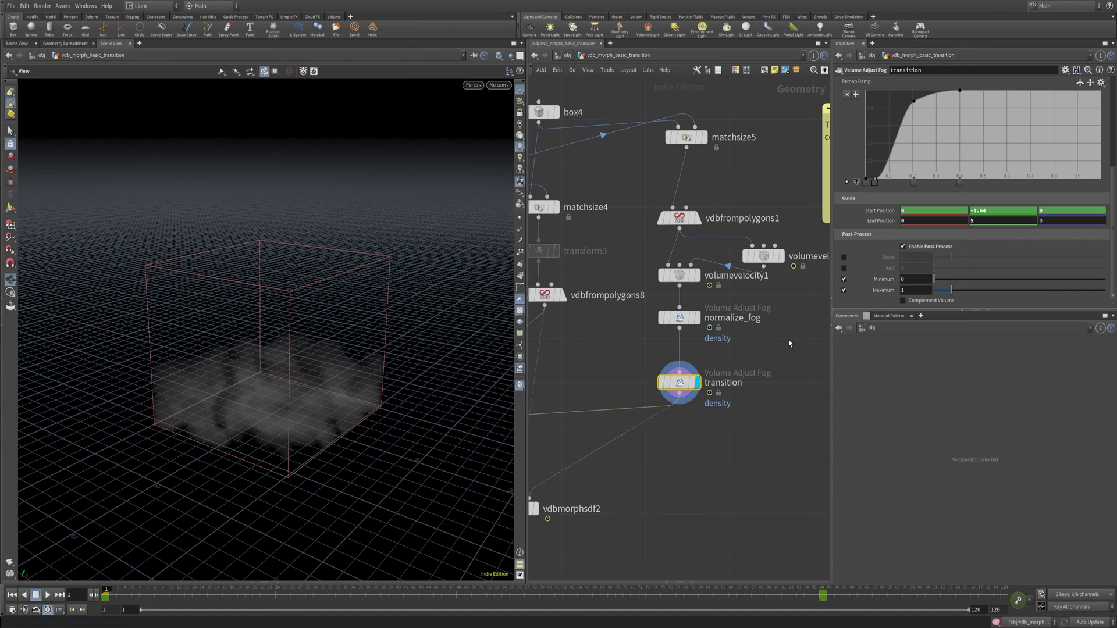
left_click(988, 312)
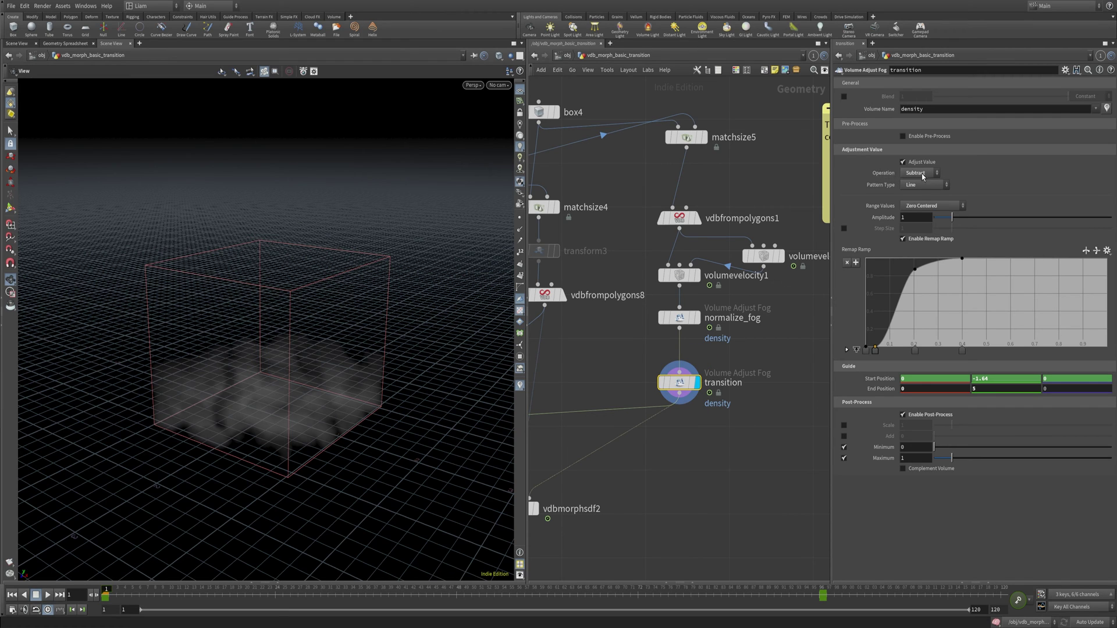
- Review the transition node's pattern types, keep Line, and scrub the timeline to frame 58 to watch the fog fill the box
left_click(939, 186)
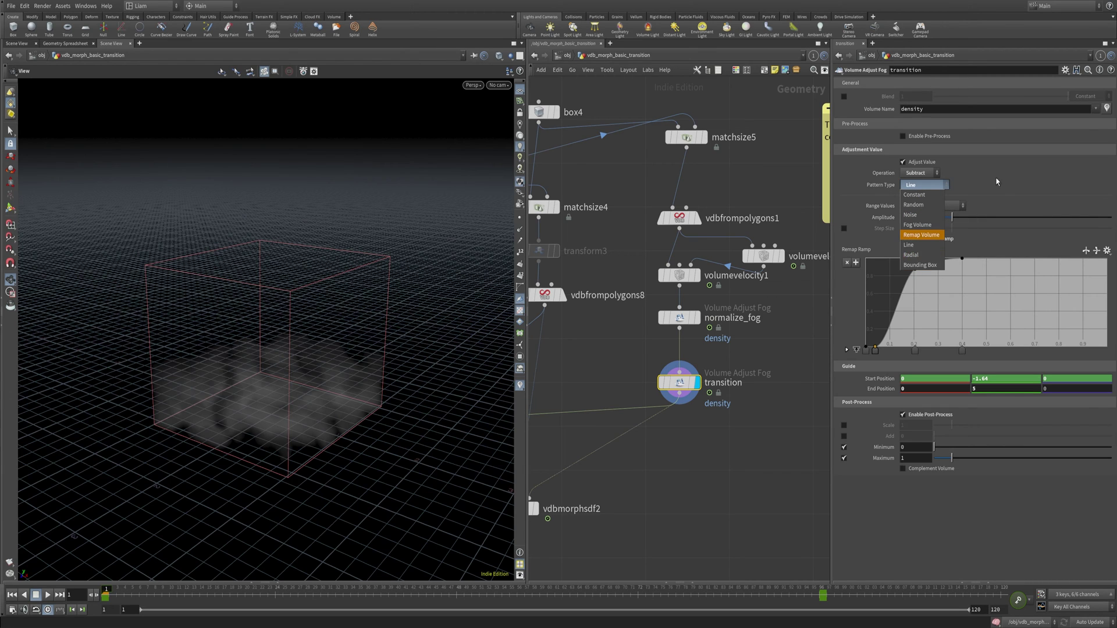
left_click(910, 245)
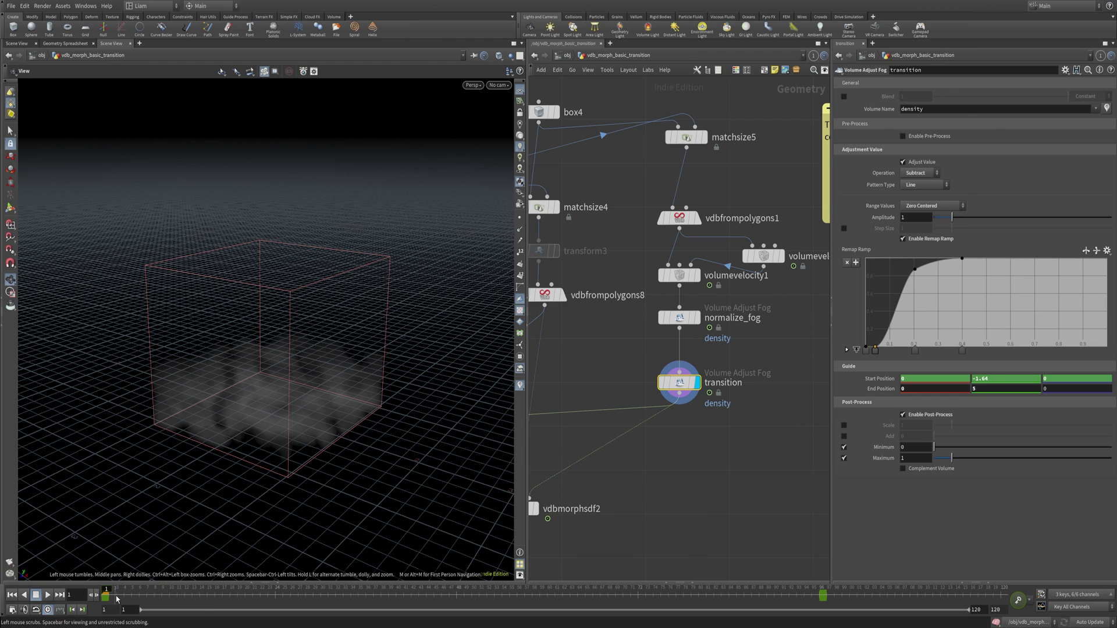
left_click_drag(203, 599, 532, 598)
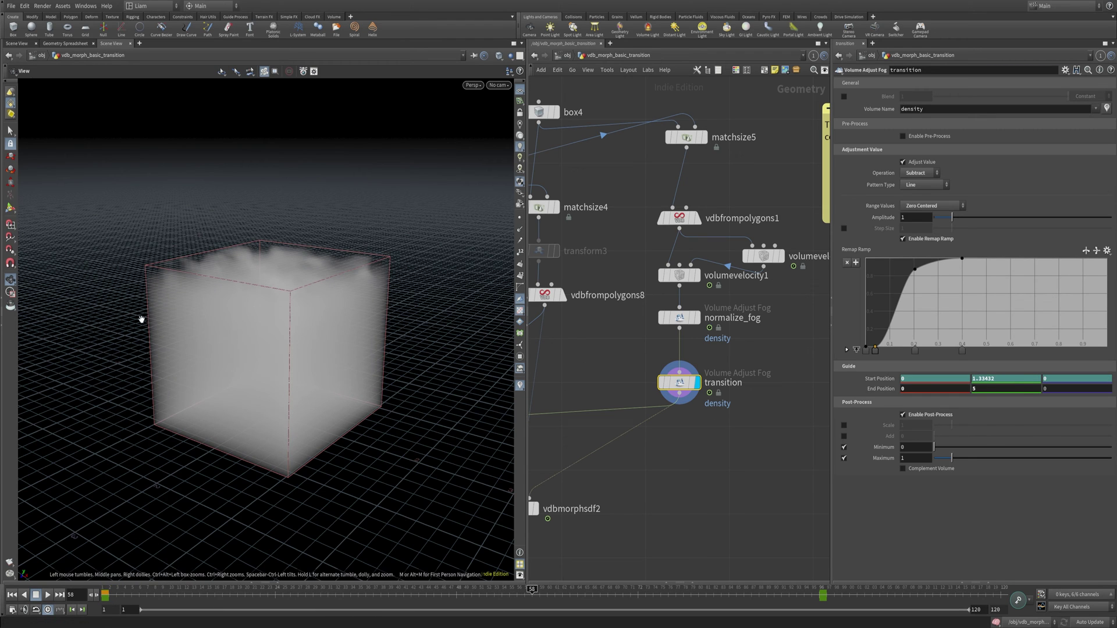
- Show the transition node's gradient line handles in the viewport, save the scene file, and frame both ends of the line
left_click(10, 207)
key("ctrl+s")
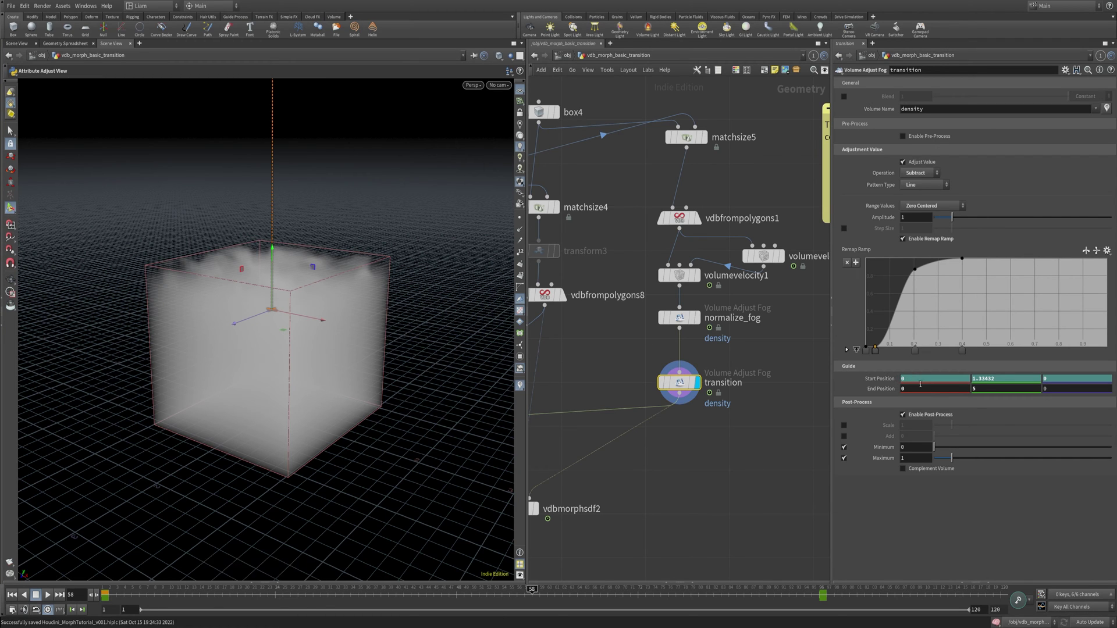
right_click_drag(384, 301, 346, 272, "alt")
middle_click_drag(347, 272, 305, 327, "alt")
middle_click_drag(229, 310, 233, 273, "alt")
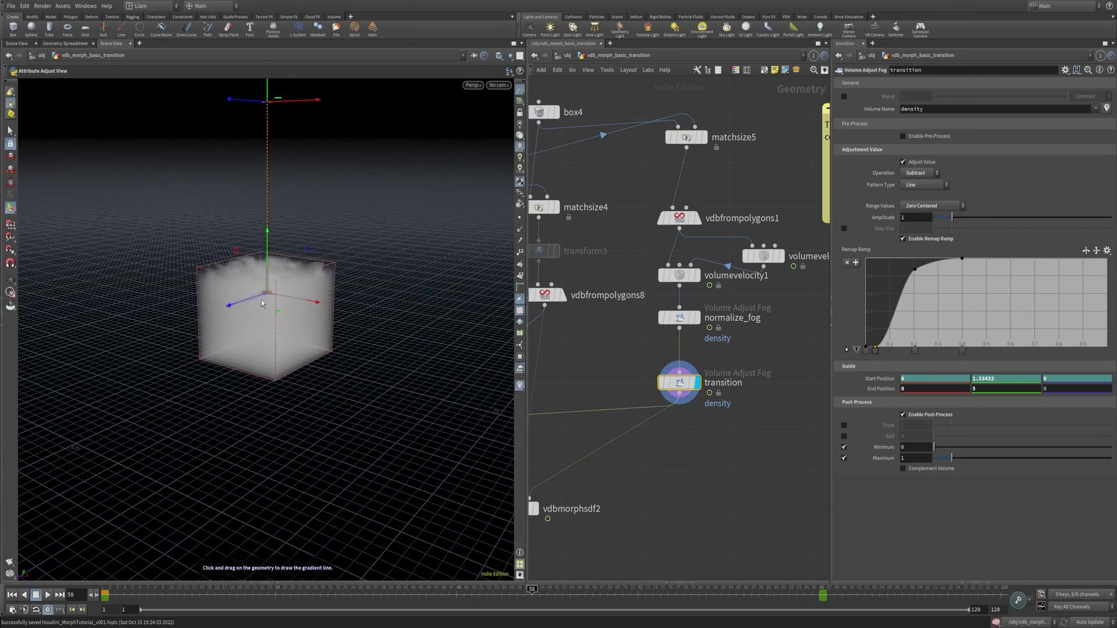
right_click_drag(234, 273, 260, 294, "alt")
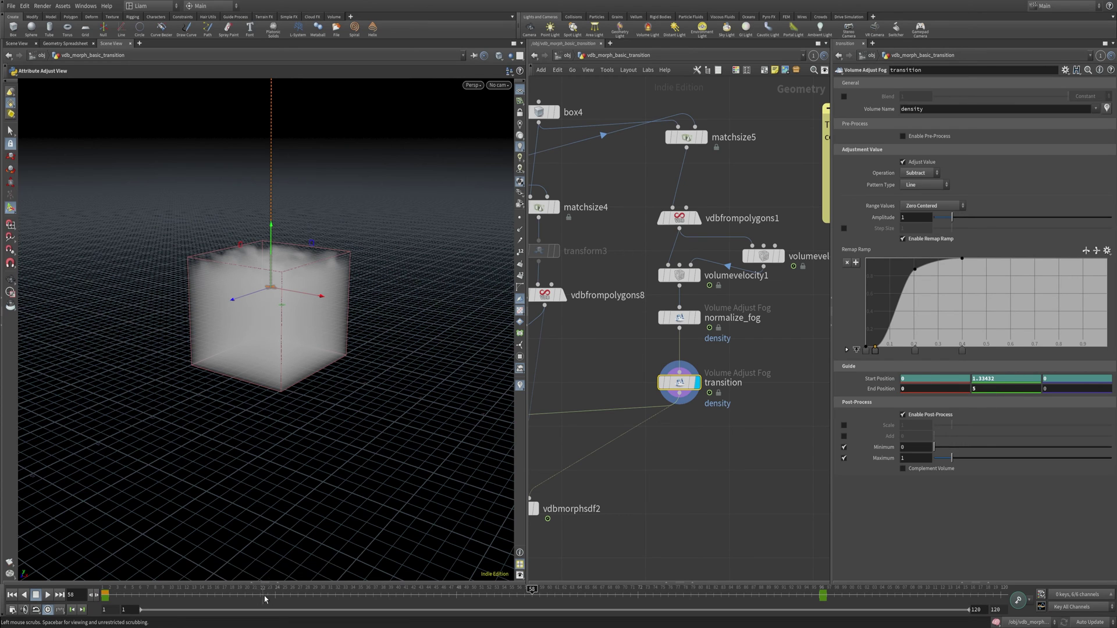
- Scrub the timeline to examine how the transition's animated start position drives the fog, and return to frame 1
left_click_drag(266, 599, 405, 592)
left_click_drag(176, 608, 104, 606)
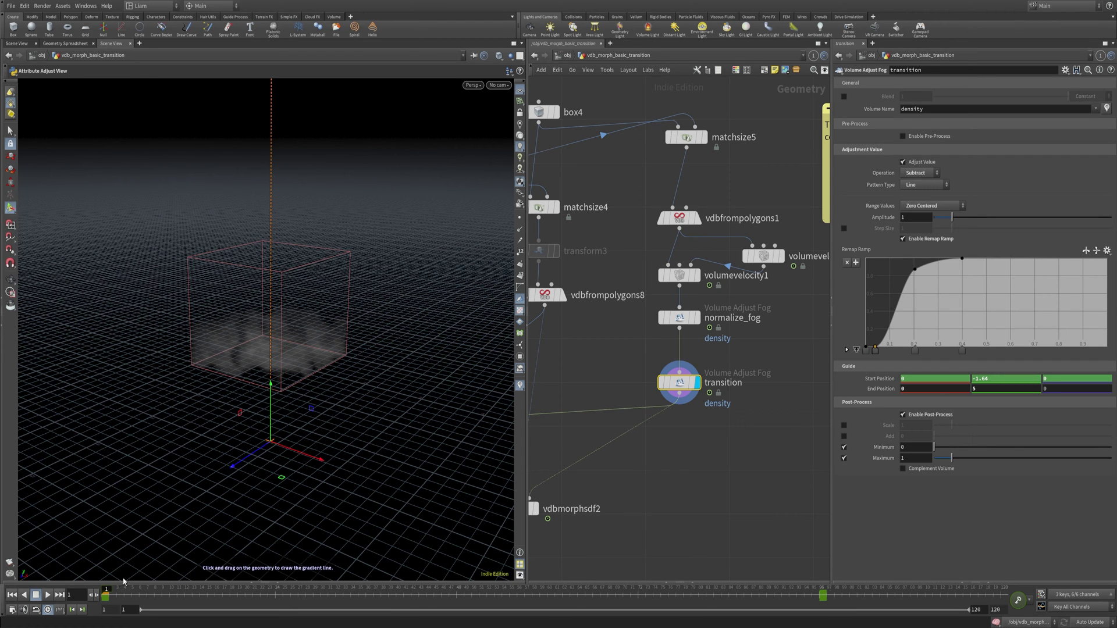
mouse_move(125, 605)
left_mouse_down()
mouse_move(451, 615)
mouse_move(848, 596)
mouse_move(109, 605)
left_mouse_up()
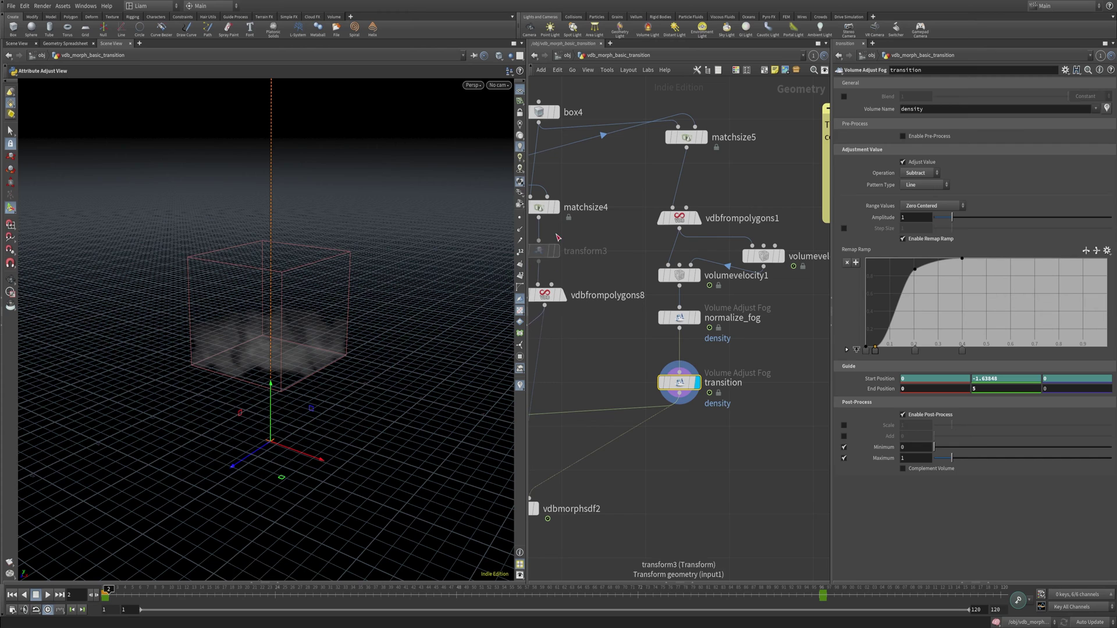
middle_click_drag(537, 490, 588, 403)
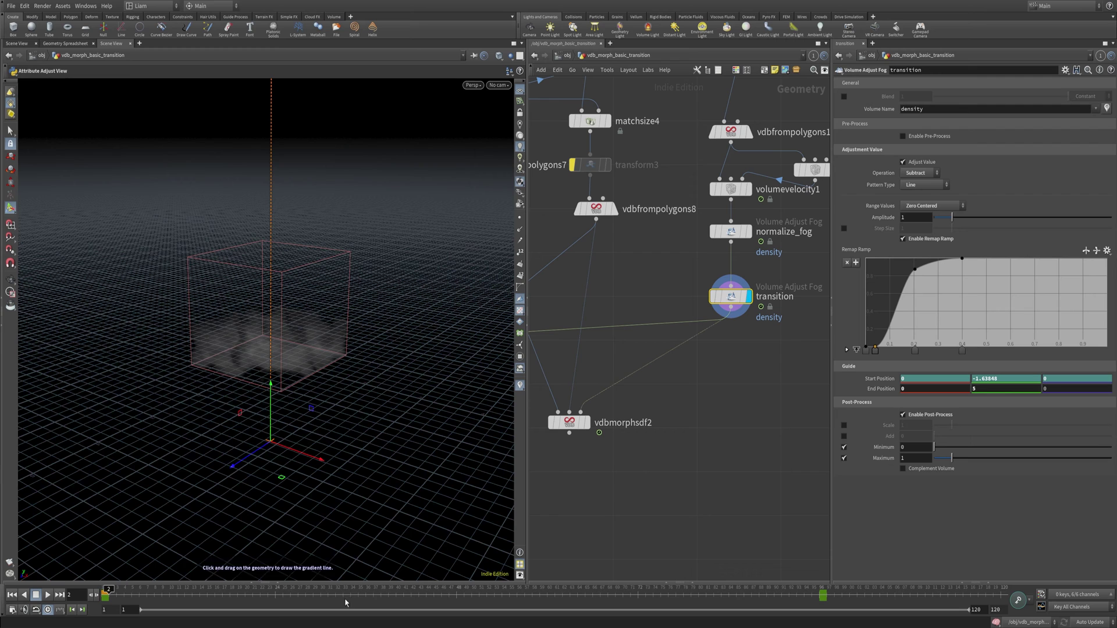
mouse_move(110, 596)
left_mouse_down()
mouse_move(479, 563)
mouse_move(99, 585)
left_mouse_up()
- Display vdbmorphsdf2, play its masked morph for about 25 frames, and rewind to frame 1
middle_click_drag(652, 396, 750, 378)
scroll(719, 440, "down", 3)
scroll(720, 440, "up", 3)
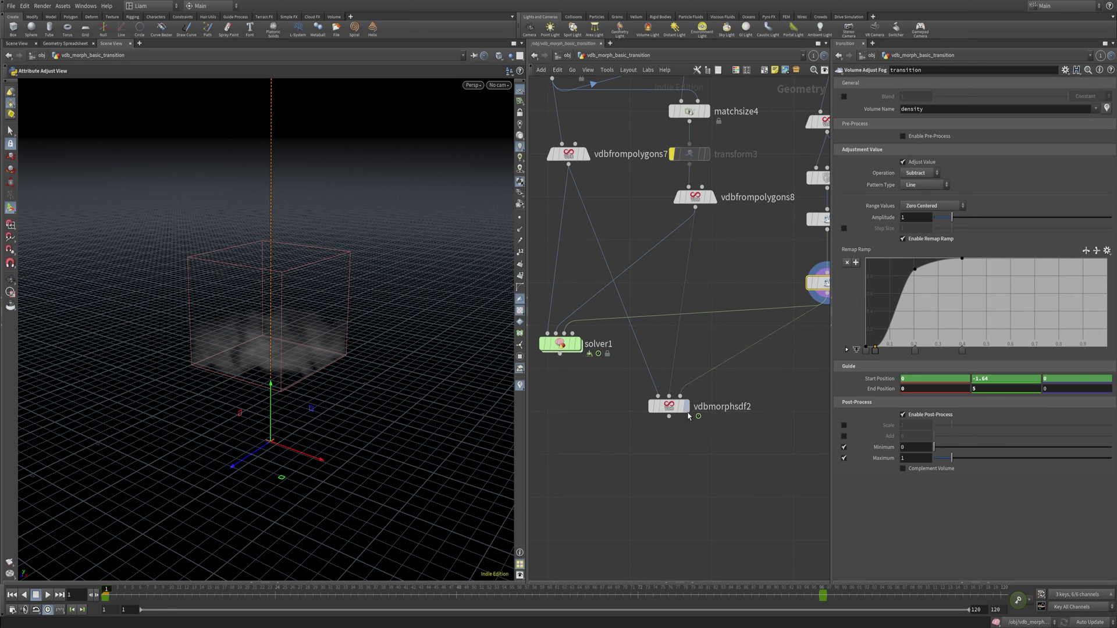
left_click(687, 406)
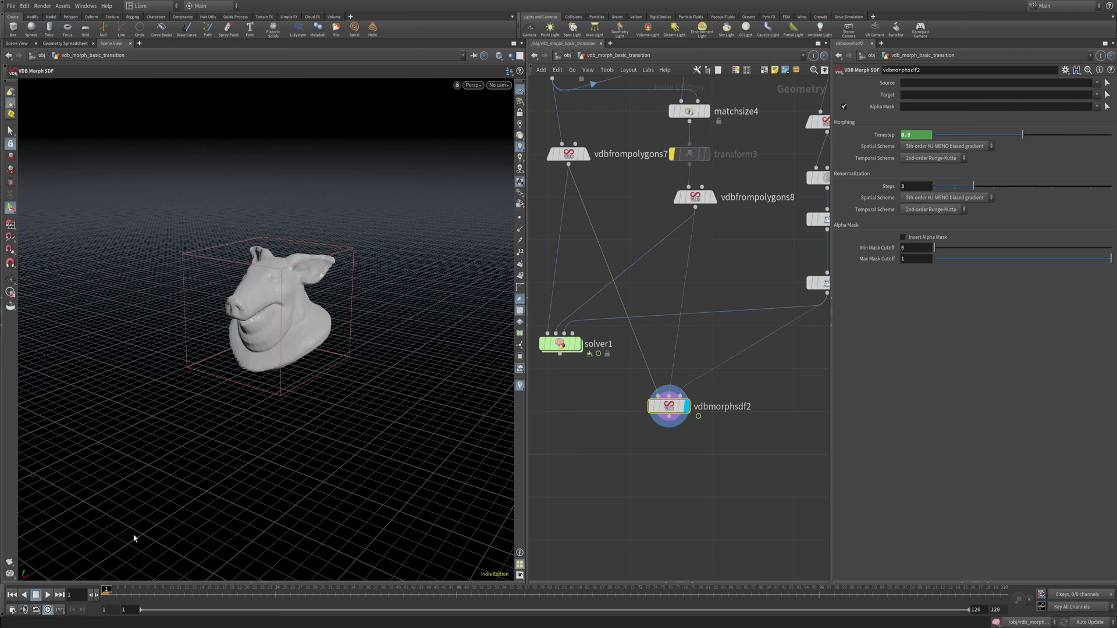
left_click(49, 595)
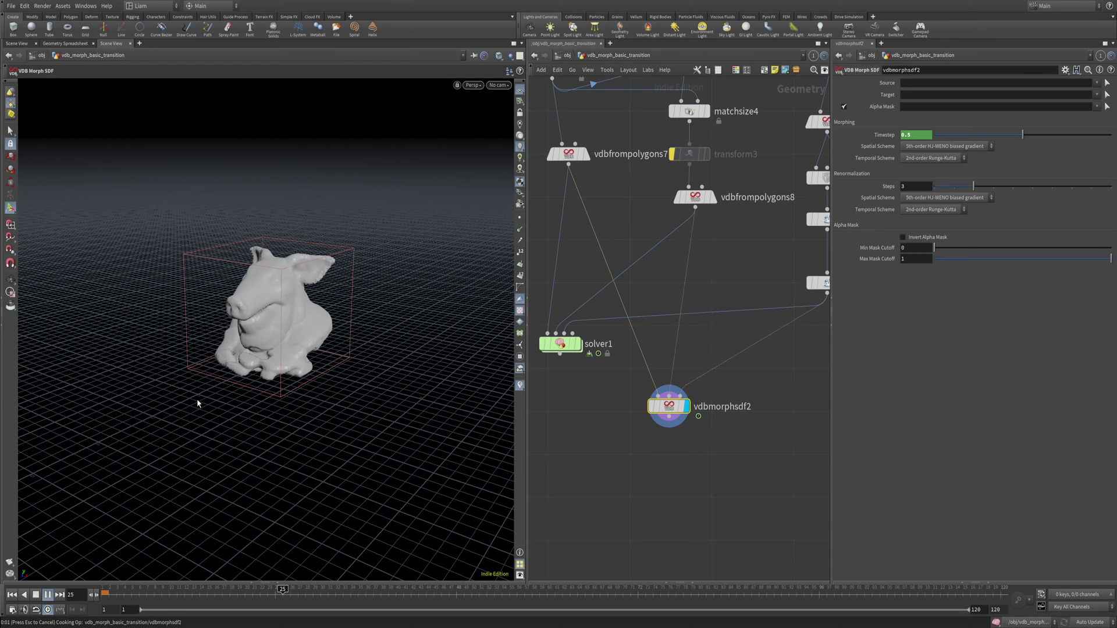
left_click(49, 595)
left_click(11, 595)
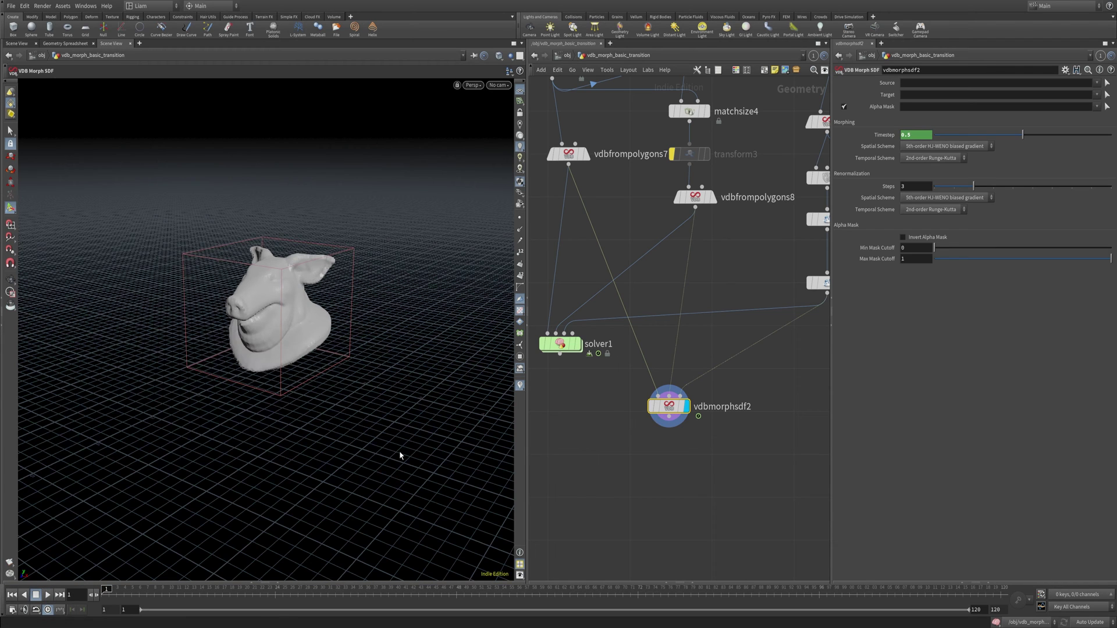
- Display solver1, enter its internal network to inspect the input nodes, and save the scene file
mouse_move(595, 334)
middle_mouse_down()
mouse_move(666, 341)
mouse_move(629, 327)
mouse_move(593, 349)
middle_mouse_up()
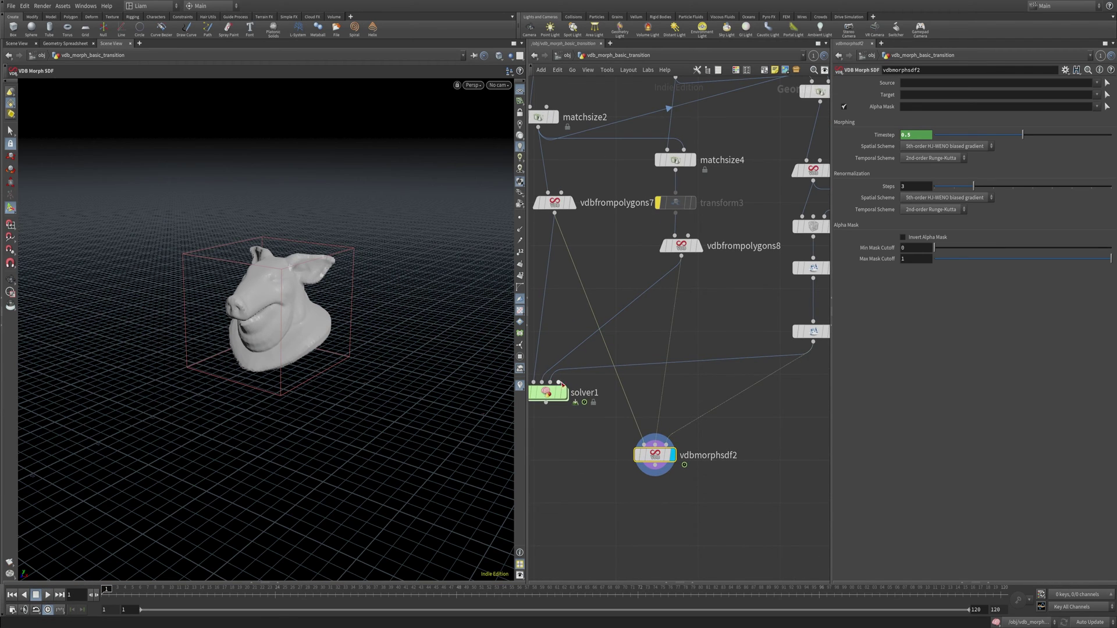
middle_click_drag(563, 384, 613, 384)
key("r")
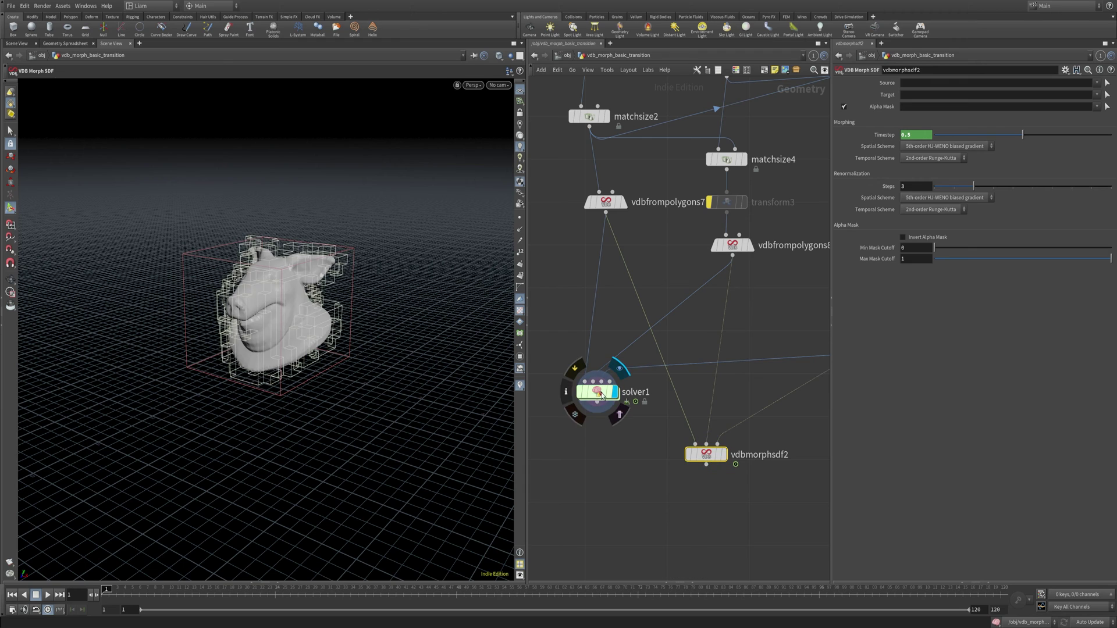
double_click(602, 395)
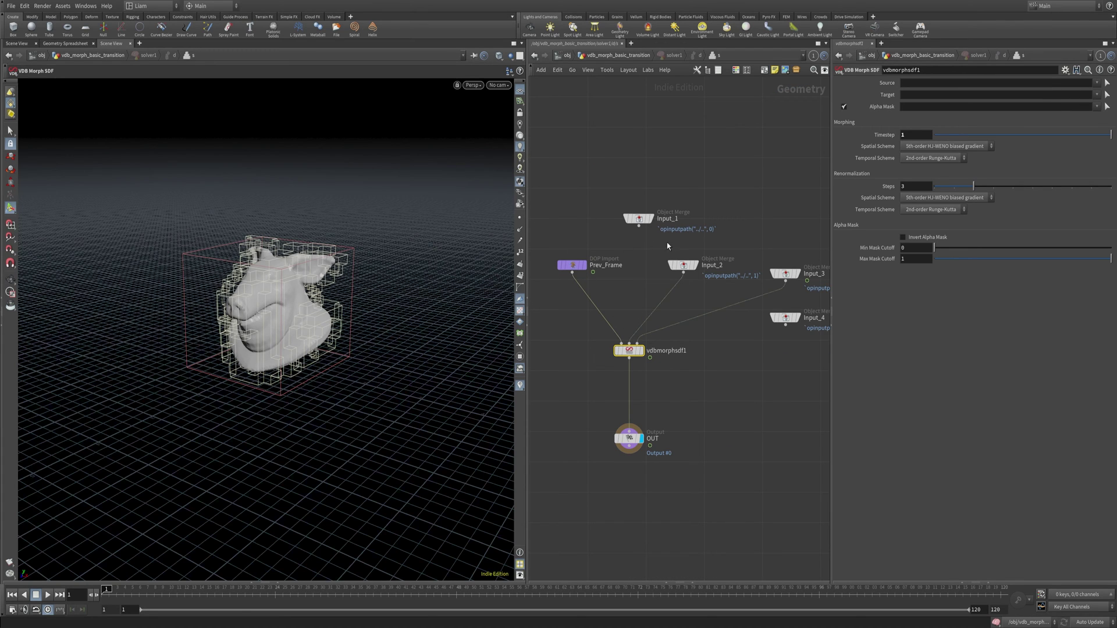
middle_click_drag(801, 240, 711, 254)
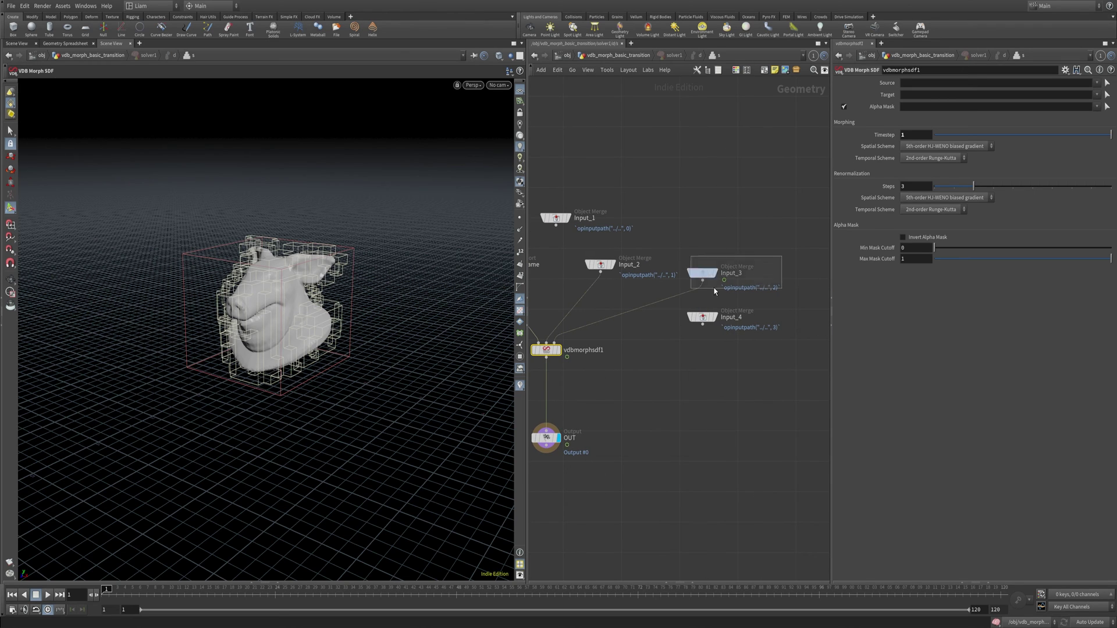
key("ctrl+s")
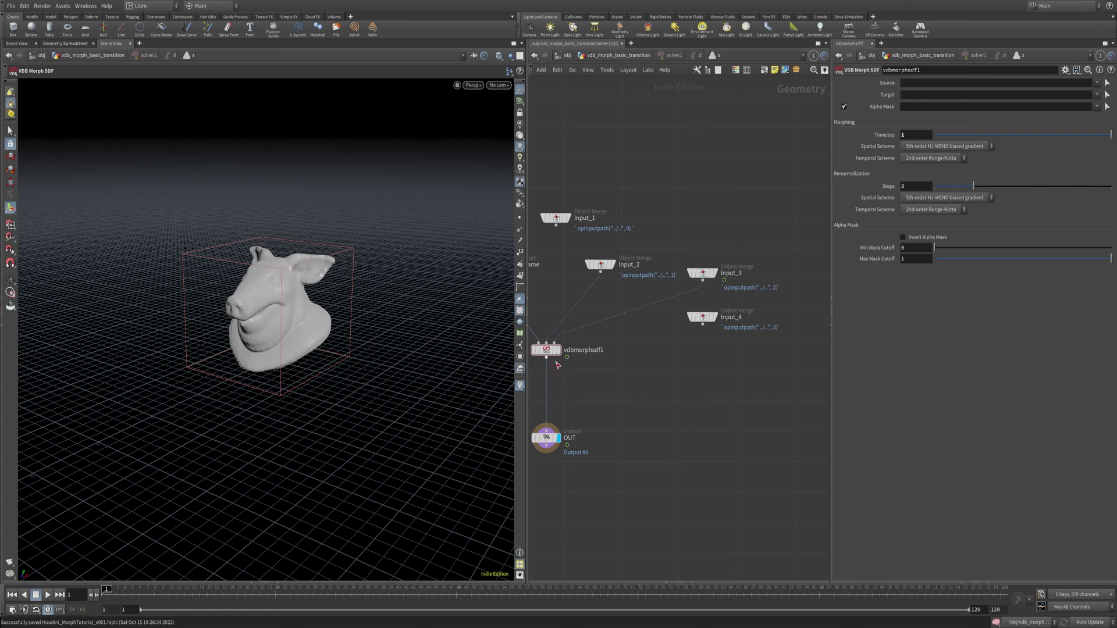
- Set the Timestep of vdbmorphsdf1 inside the solver to .5 and return to the vdb_morph_basic_transition network
middle_click_drag(558, 366, 606, 357)
left_click_drag(658, 382, 567, 334)
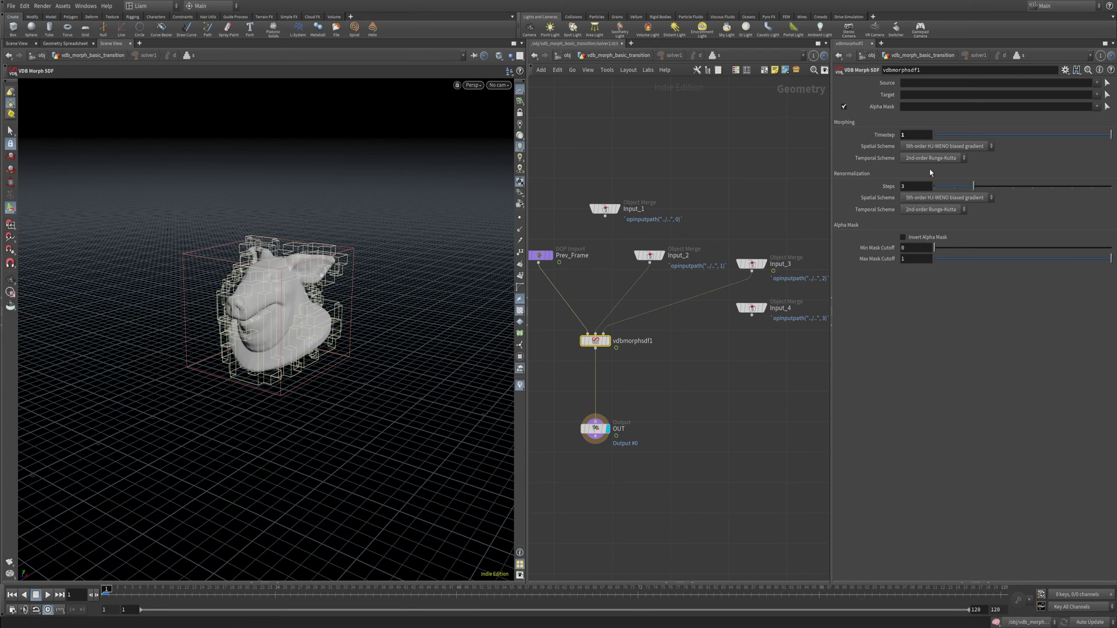
left_click(920, 136)
left_click(630, 55)
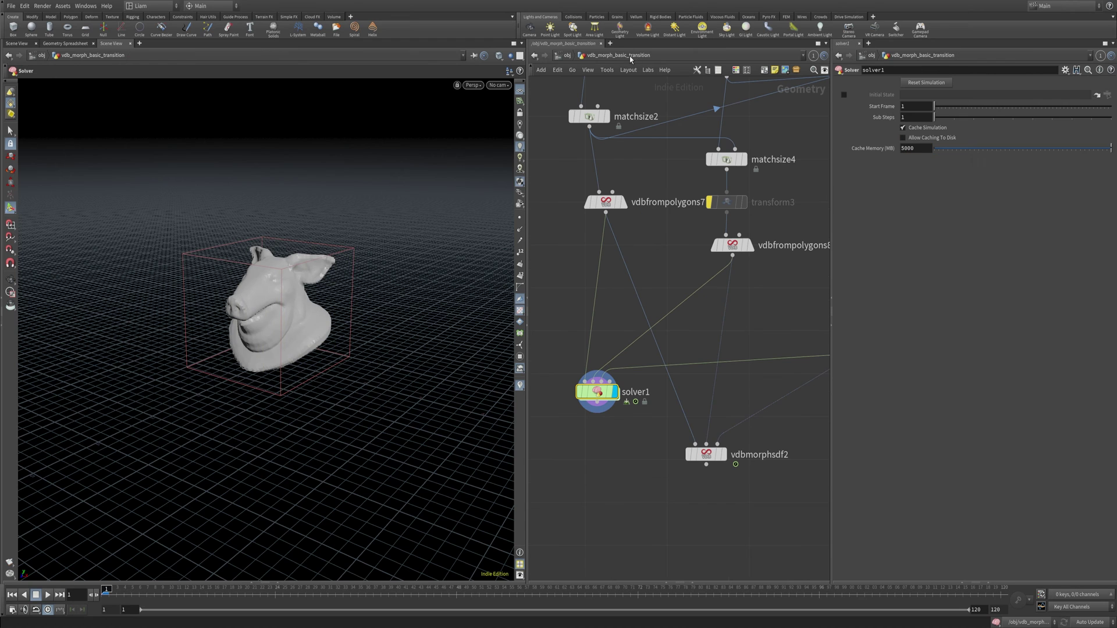
- Play the solver1 morph through the timeline to watch the slower transition, and rewind to frame 1
left_click(47, 594)
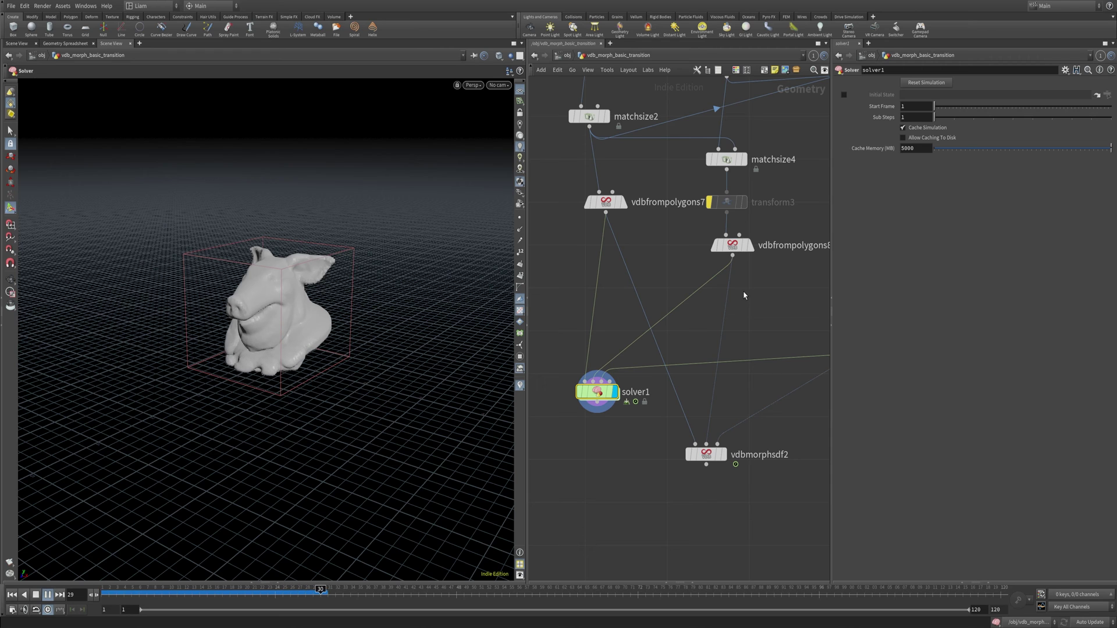
middle_click_drag(795, 244, 757, 288)
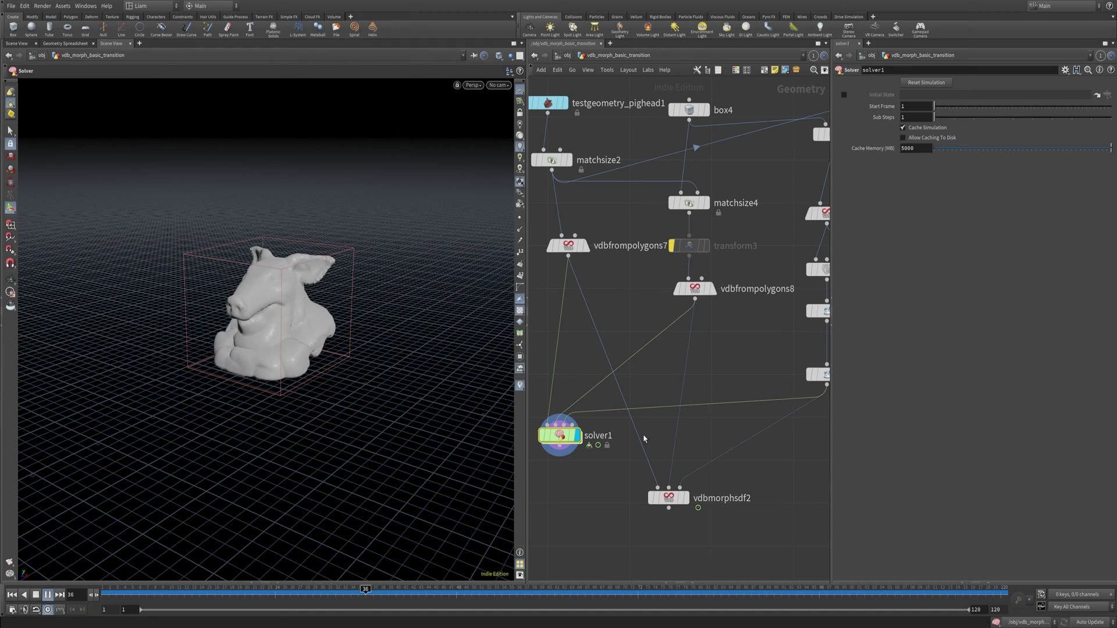
left_click(35, 595)
left_click(12, 595)
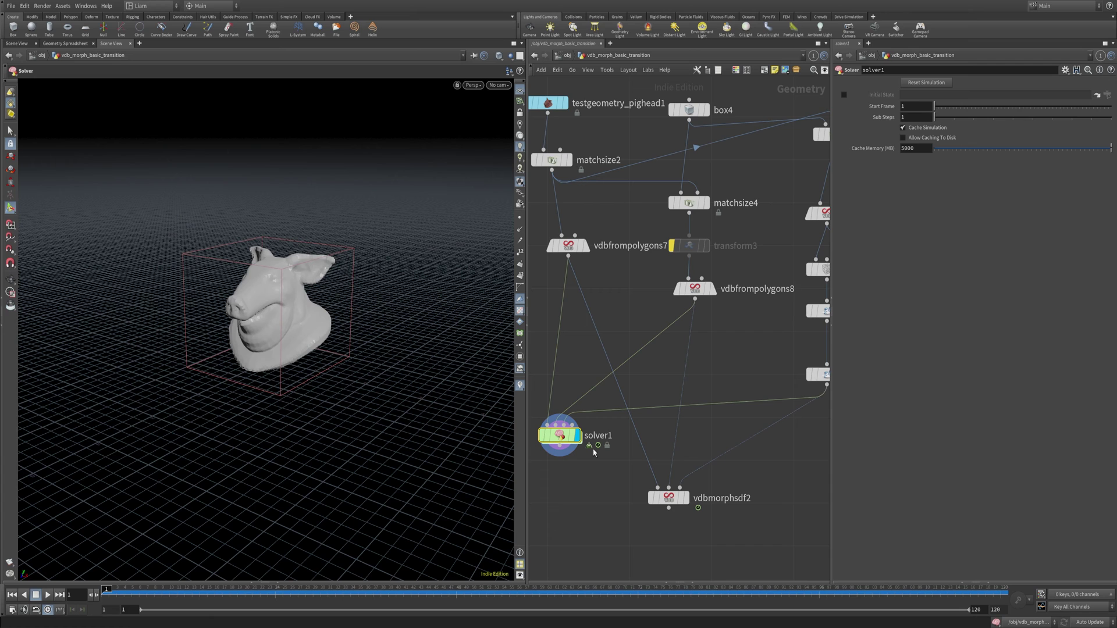
- Enter solver1, set the Timestep of vdbmorphsdf1 to 1 and save the scene file
middle_click_drag(561, 436, 622, 433)
left_click_drag(623, 433, 620, 435)
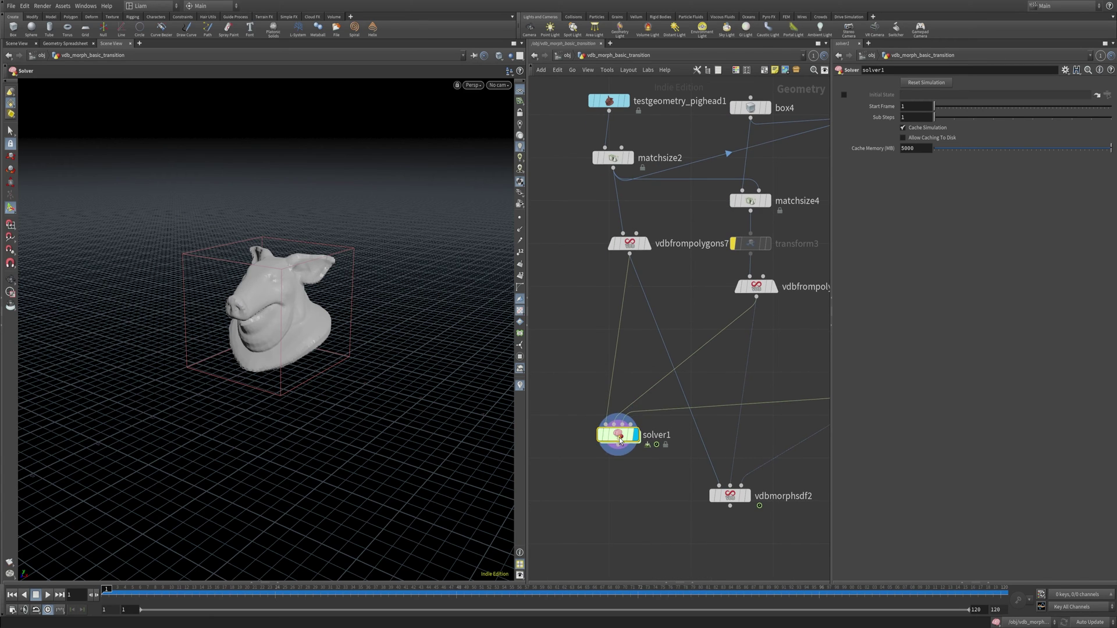
left_click(619, 437)
left_click(617, 439)
double_click(618, 439)
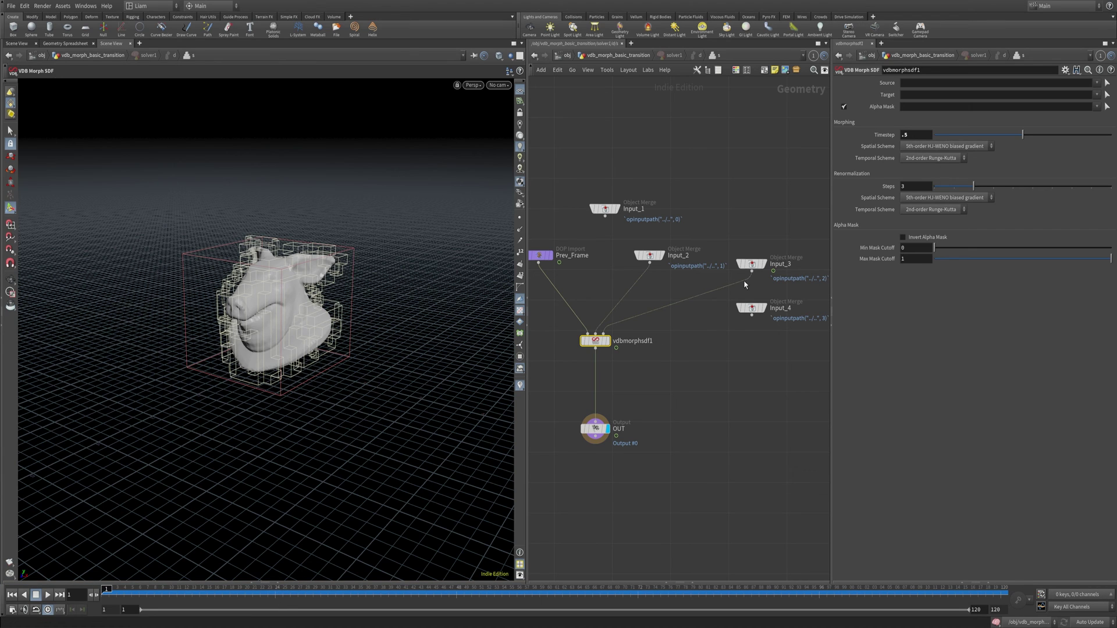
left_click_drag(927, 139, 706, 155)
type("1")
key("Return")
key("ctrl+s")
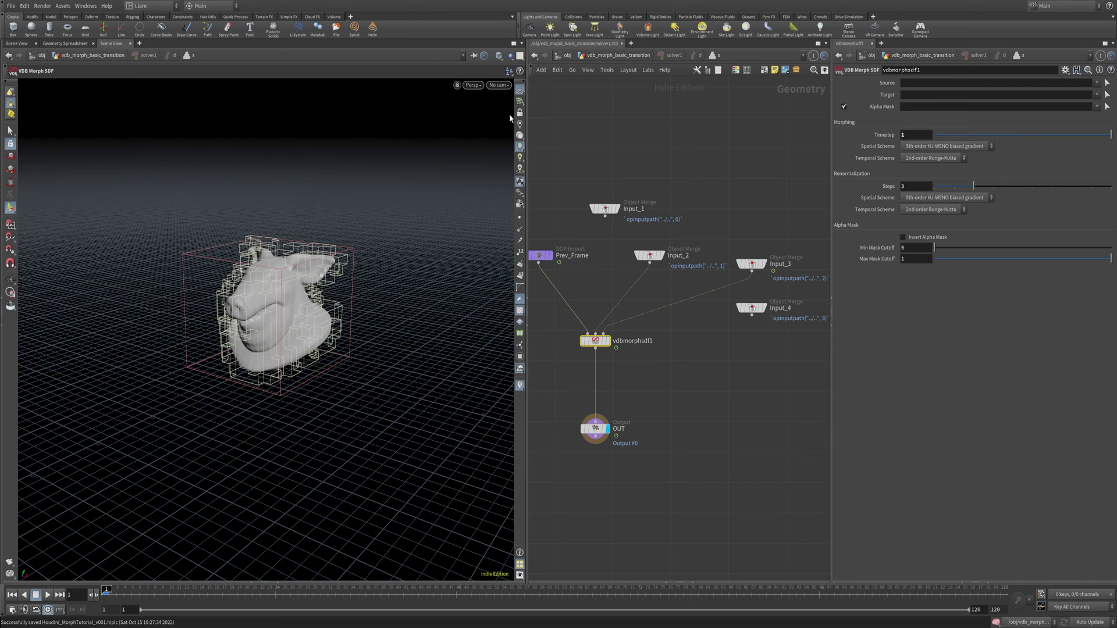
- Return to the vdb_morph_basic_transition network, play the solver1 morph up to frame 31, and look over the whole node network
left_click(618, 55)
scroll(668, 432, "down", 5)
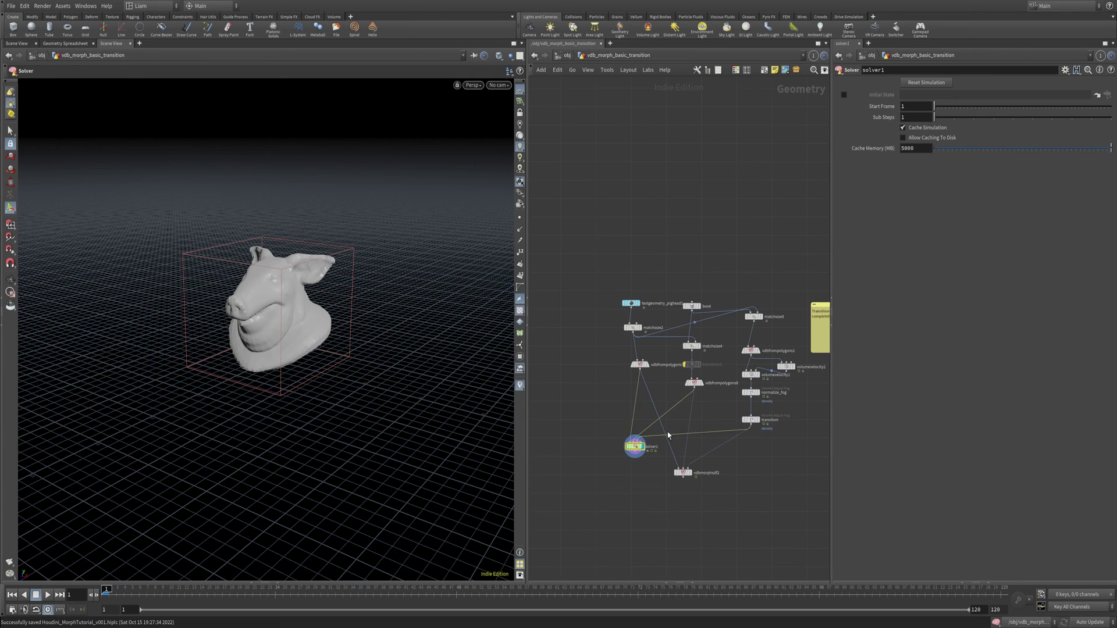
scroll(658, 407, "up", 6)
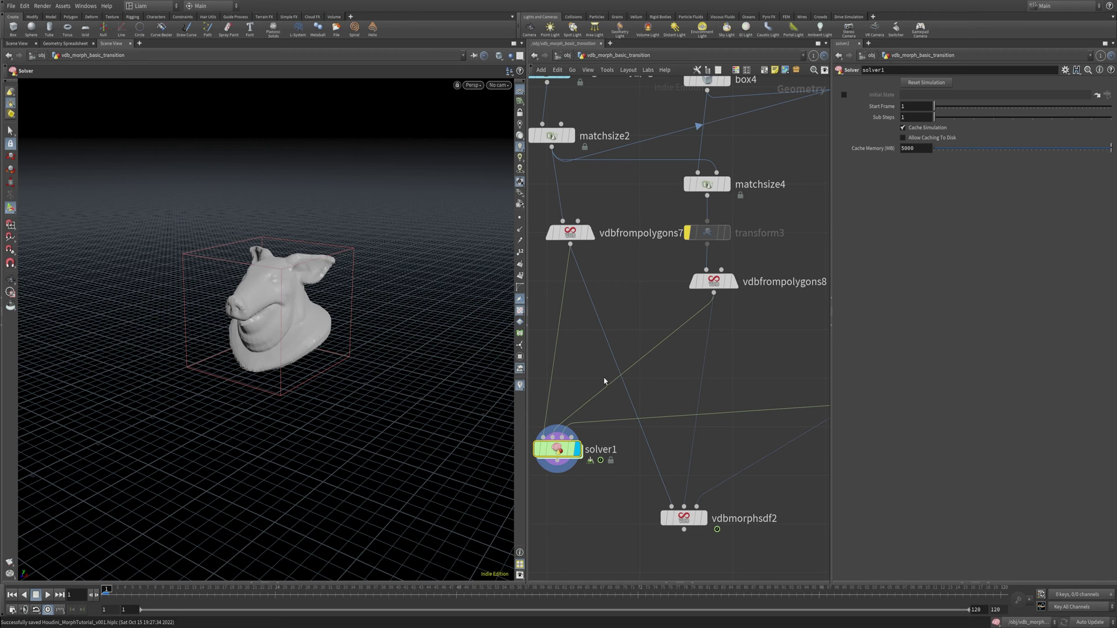
middle_click_drag(631, 417, 664, 395)
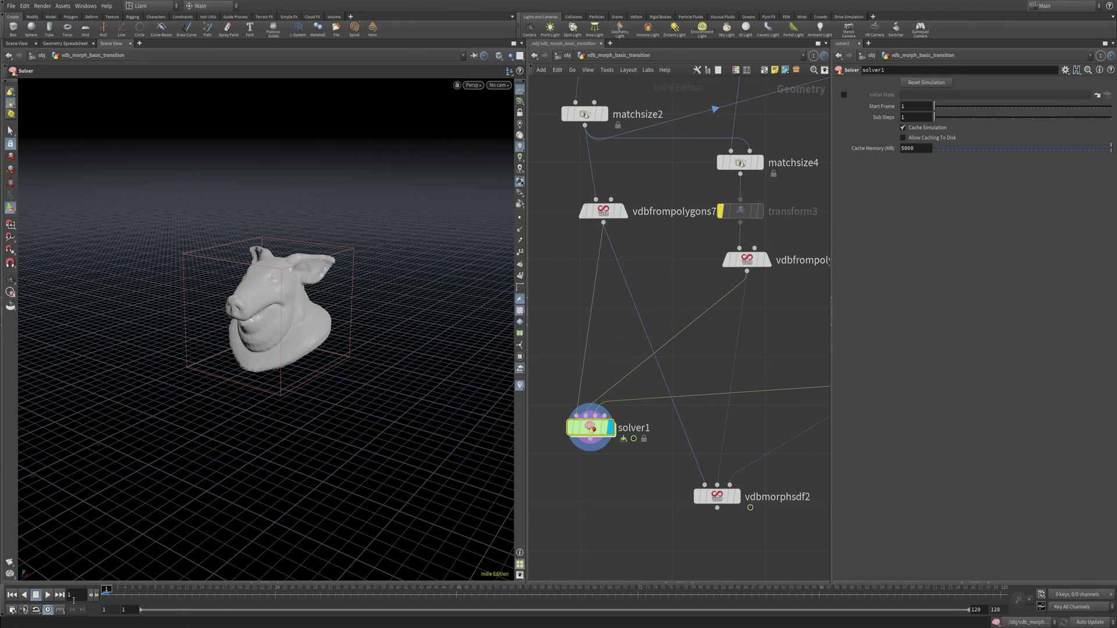
key("Up")
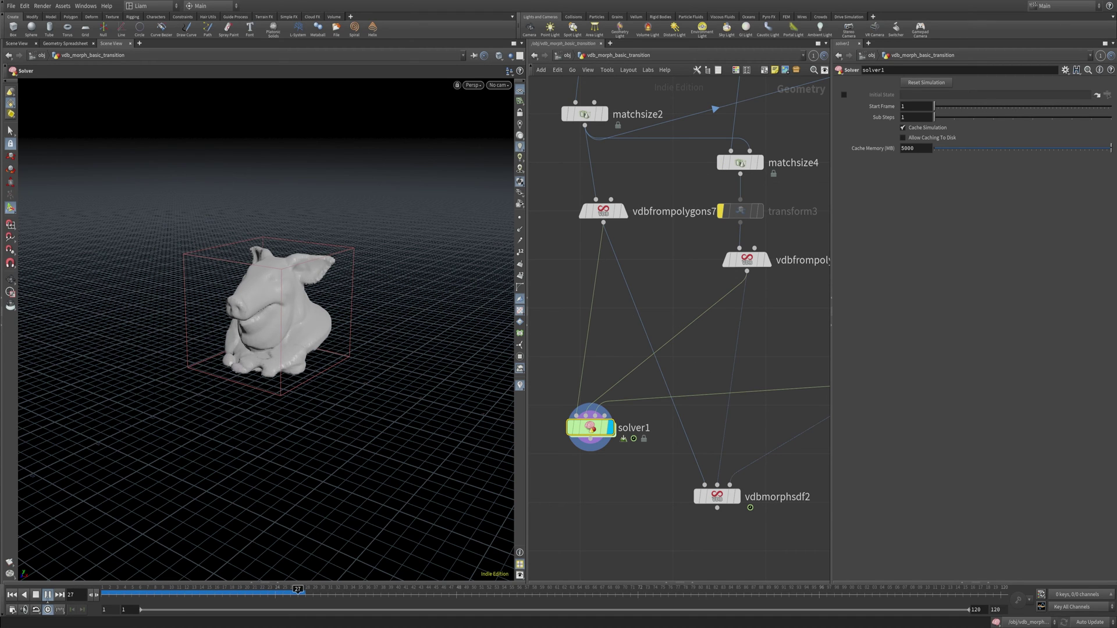
key("Up")
middle_click_drag(719, 292, 679, 402)
scroll(679, 403, "down", 5)
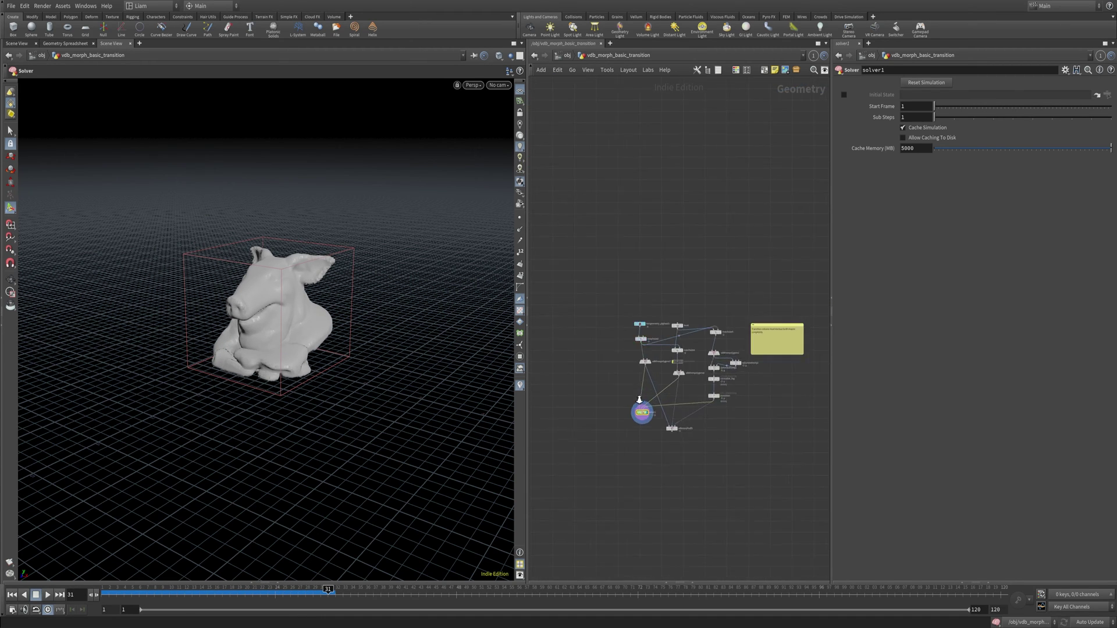
scroll(679, 403, "up", 2)
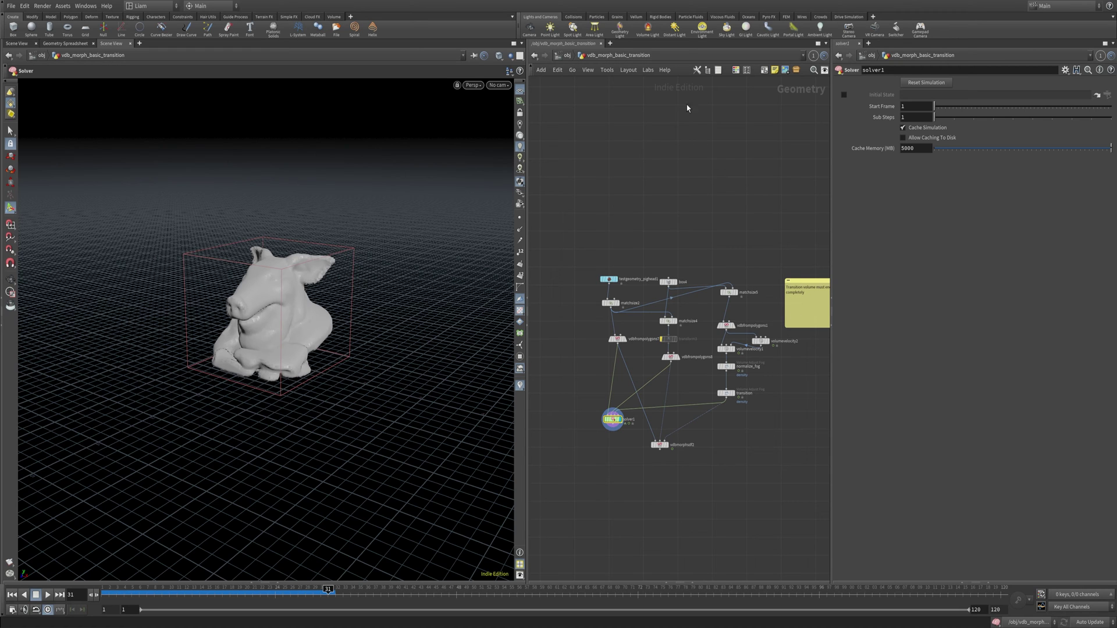
- Go up to the object level, hide vdb_morph_basic_transition and display the different-objects transition morph geometry instead
left_click(567, 55)
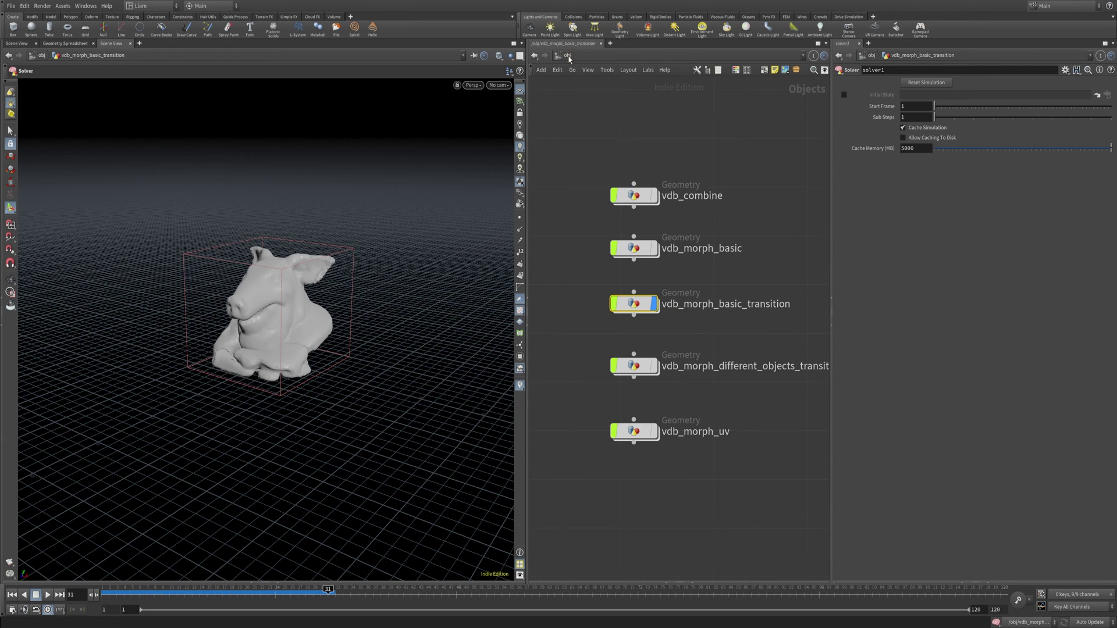
left_click(655, 304)
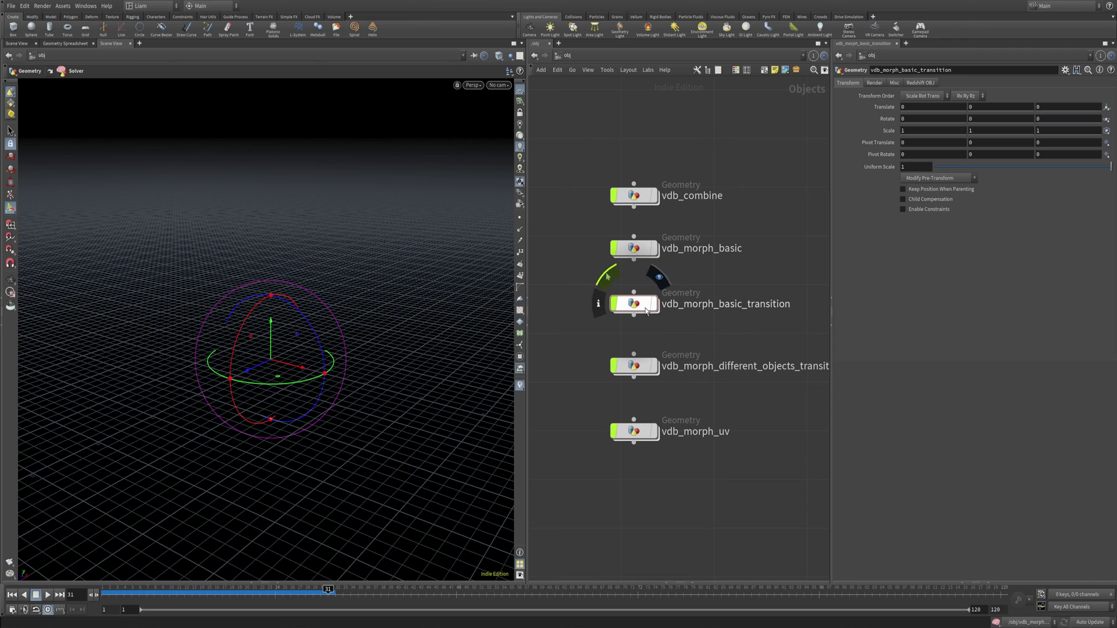
left_click(654, 365)
left_click(640, 368)
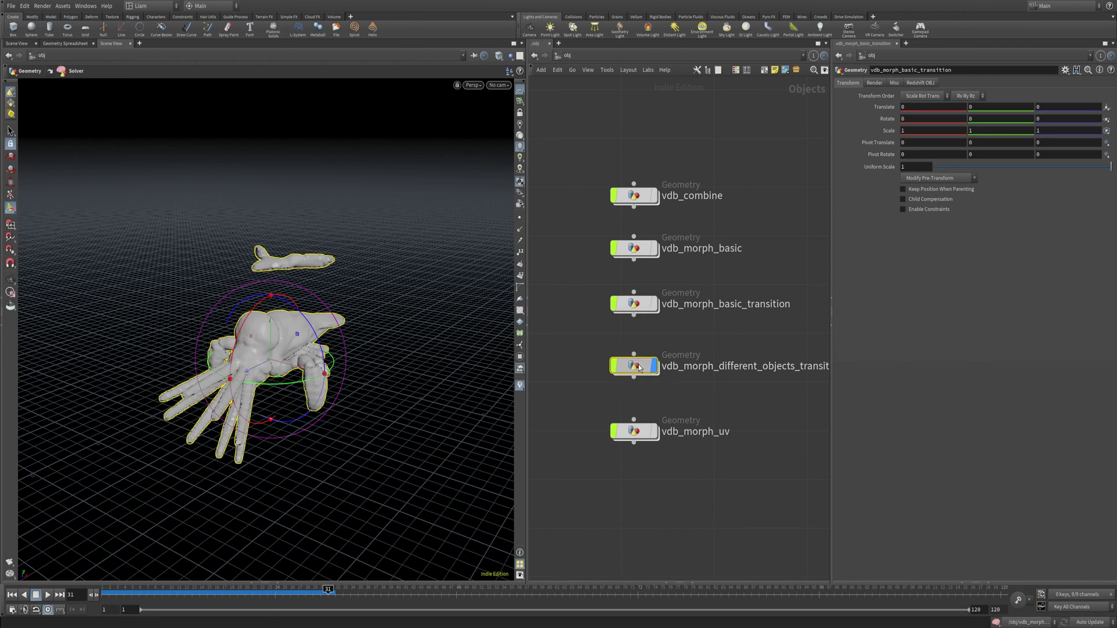
- Enter the vdb_morph_different_objects_transition1 network and rearrange its vdbfrompolygons, matchsize, merge1, box1 and bound1 nodes into a clearer layout
double_click(639, 367)
left_click_drag(606, 355, 616, 386)
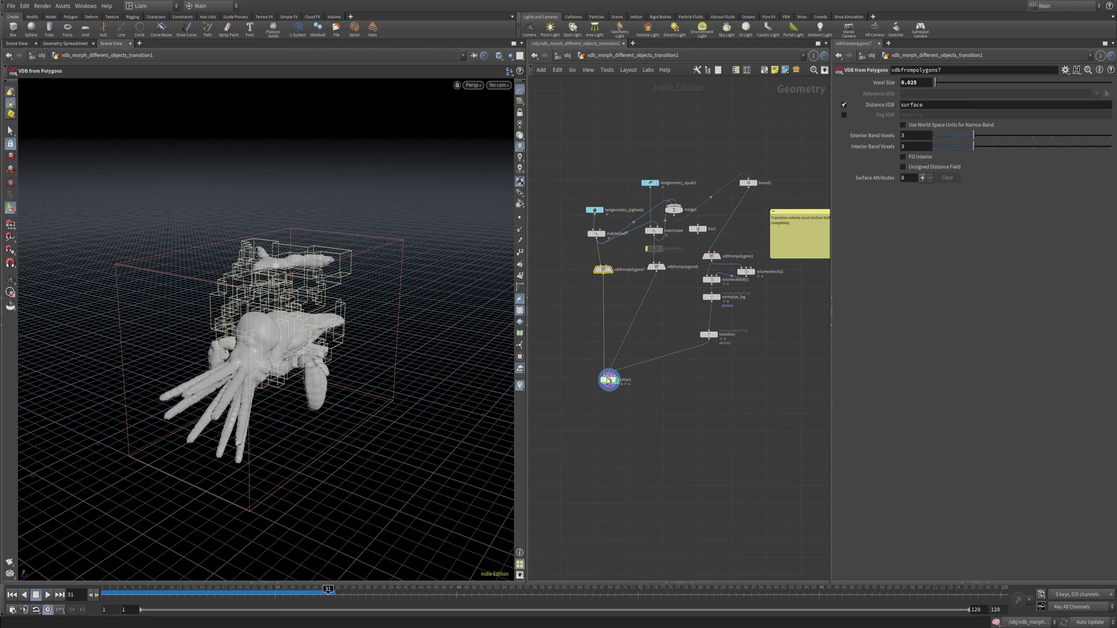
left_click_drag(603, 270, 589, 305)
left_click_drag(660, 273, 646, 325)
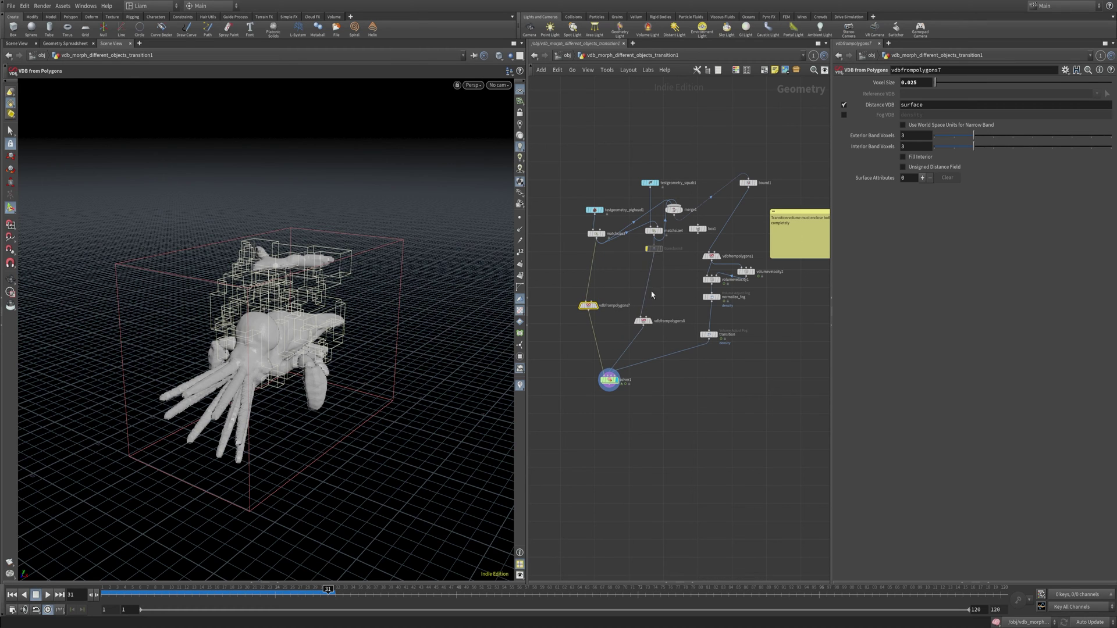
left_click_drag(656, 234, 647, 269)
left_click_drag(674, 209, 674, 228)
left_click_drag(750, 187, 711, 198)
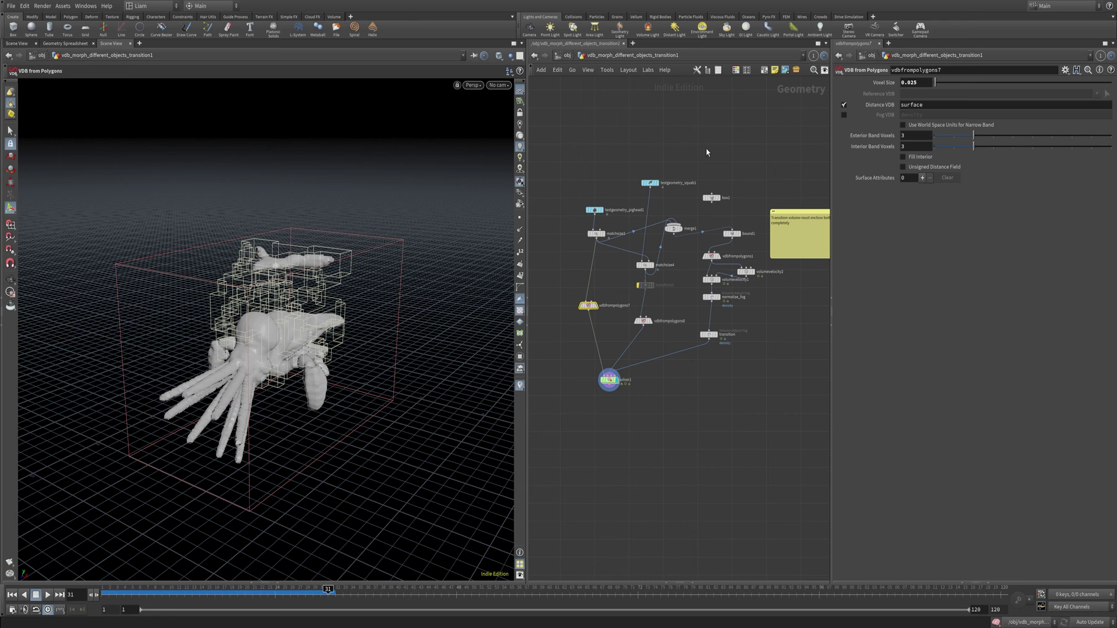
- Replay the different-objects morph from frame 1 to frame 25 and save the scene file
key("ctrl+Up")
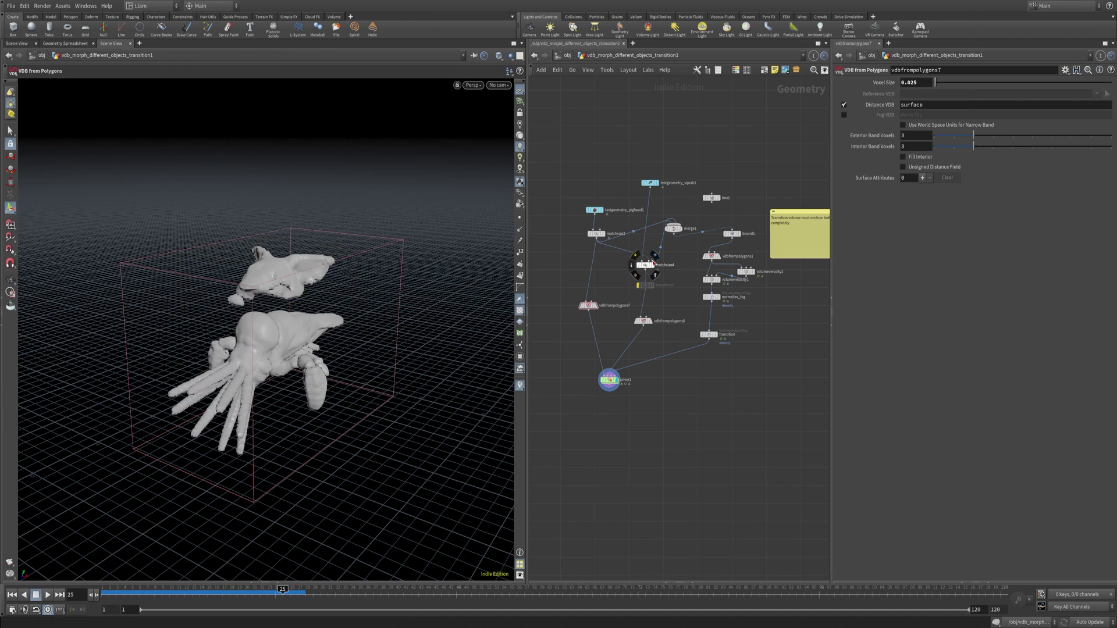
key("ctrl+s")
- Display the merged pig head and squab in merge1, and examine the bound1 bounding box from several angles
left_click(680, 229)
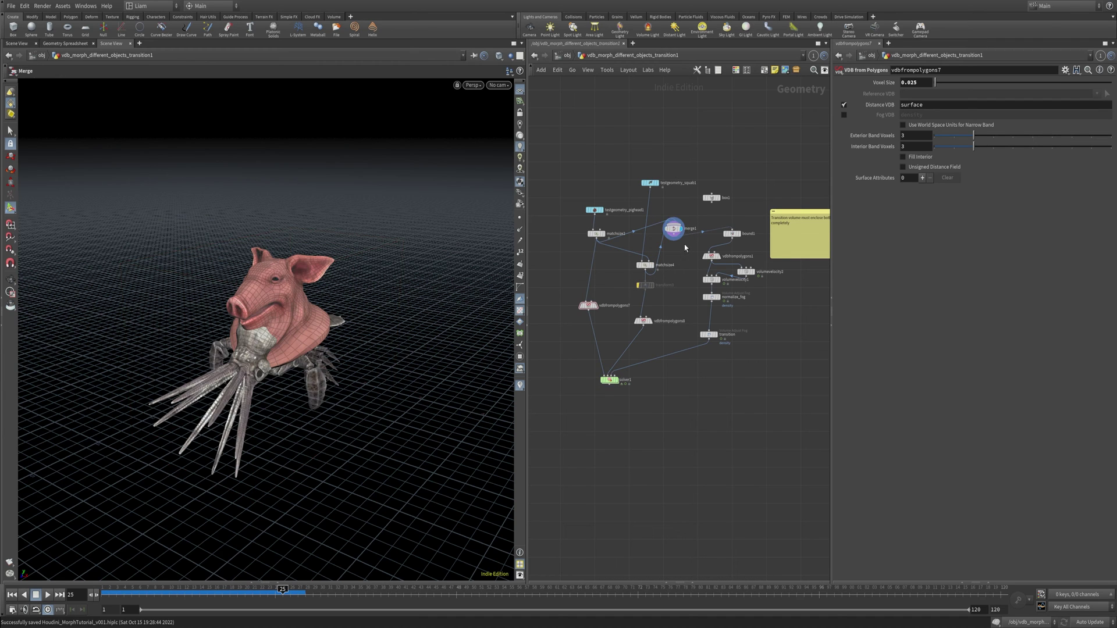
left_click(673, 229)
left_click(740, 235)
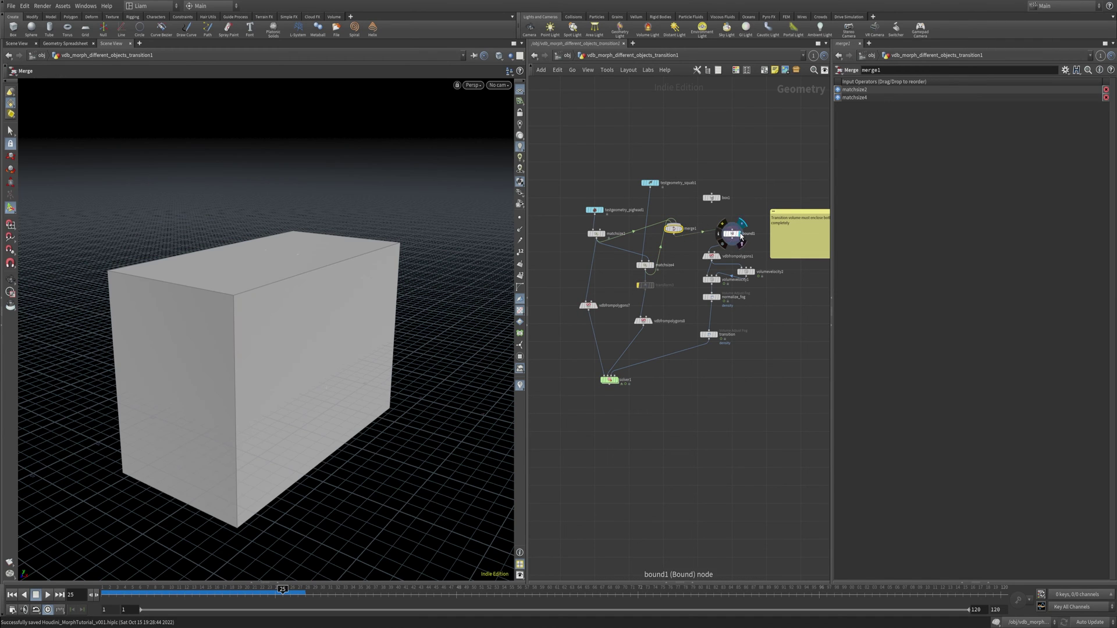
key("Escape")
left_click_drag(361, 314, 335, 283)
right_click_drag(335, 283, 263, 363)
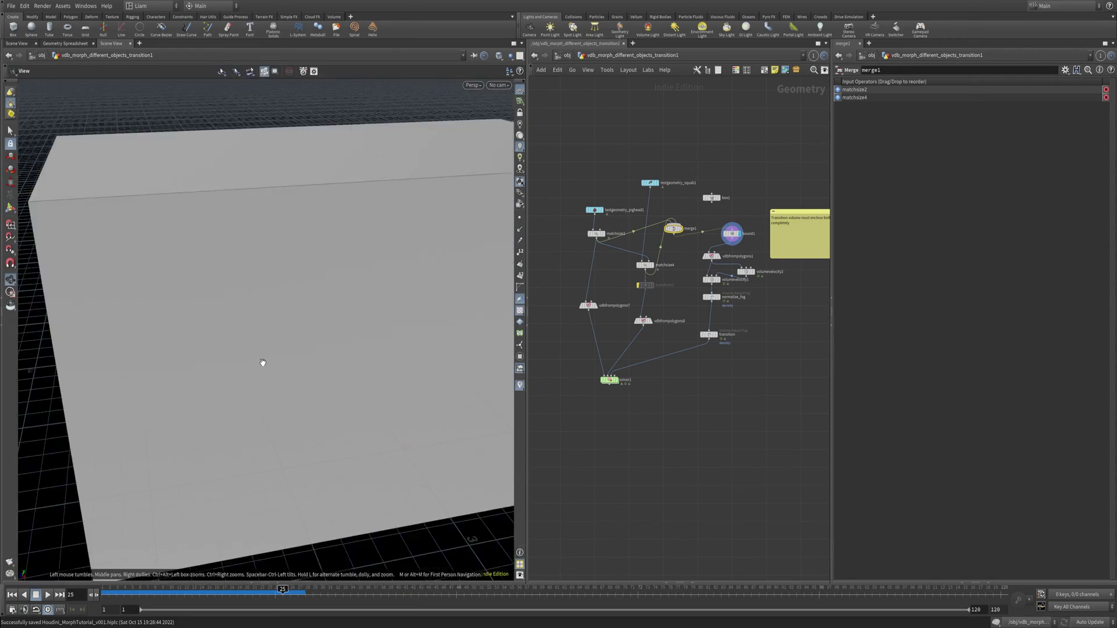
middle_click_drag(356, 277, 310, 423, "alt")
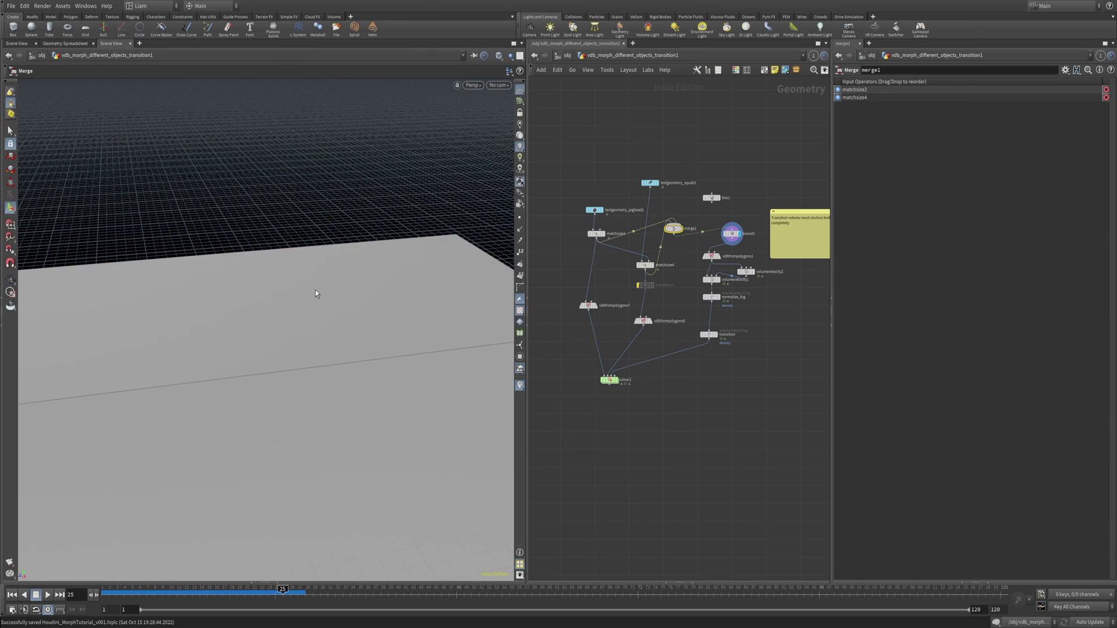
right_click_drag(334, 395, 277, 421, "alt")
left_click_drag(277, 421, 355, 330, "alt")
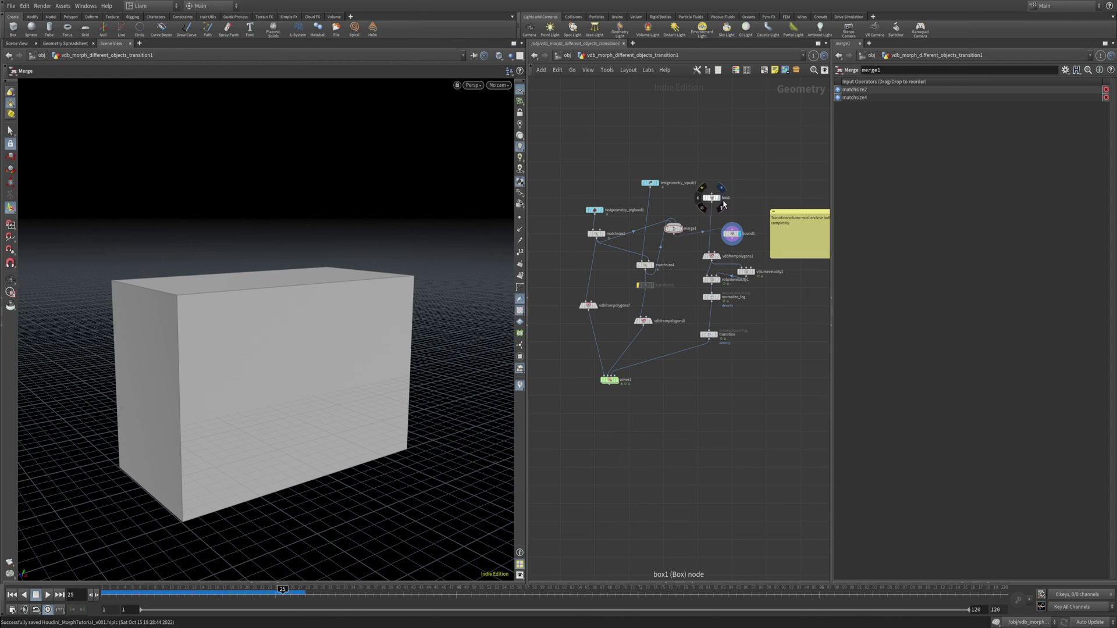
- Feed the fog from box1 instead of bound1 and display box1, vdbfrompolygons1, both volume velocity nodes, normalize_fog and transition in turn
left_click(723, 201)
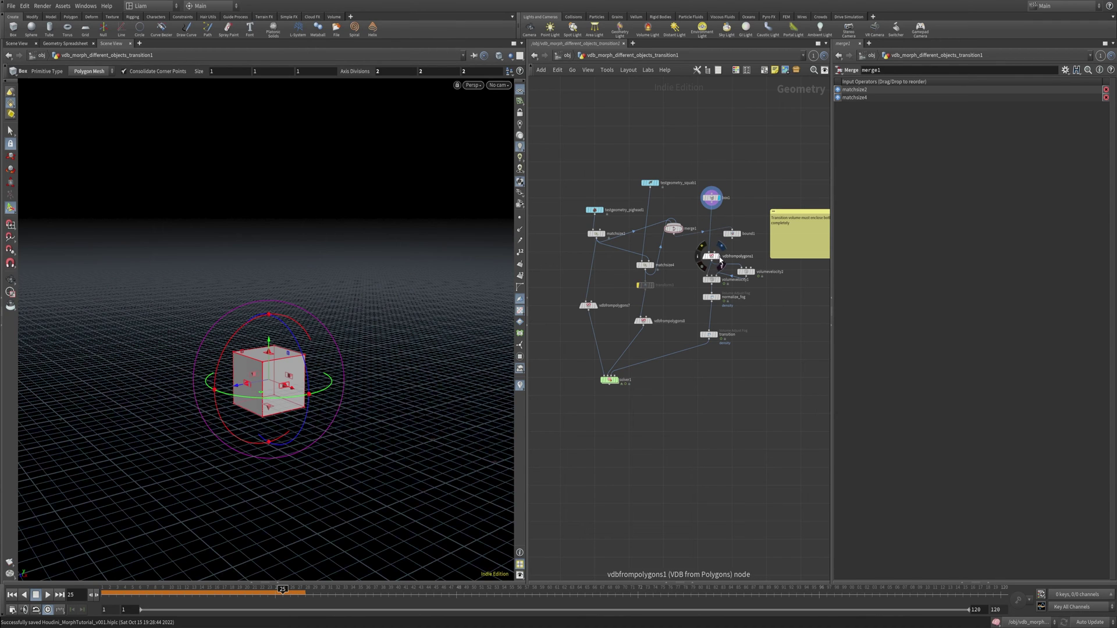
left_click(721, 261)
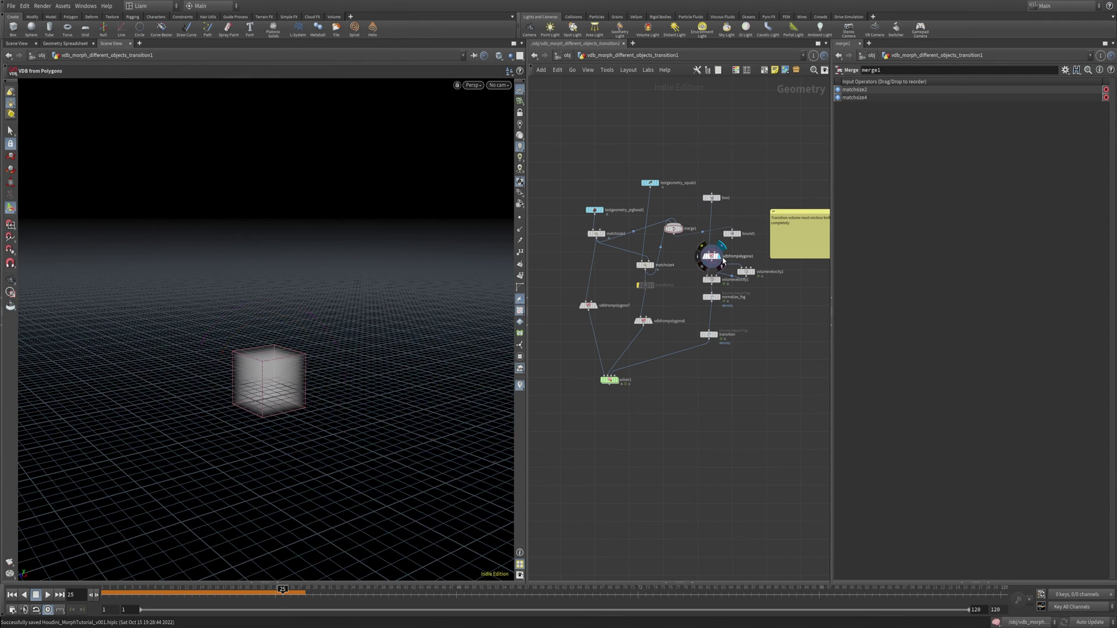
left_click(755, 277)
left_click(719, 281)
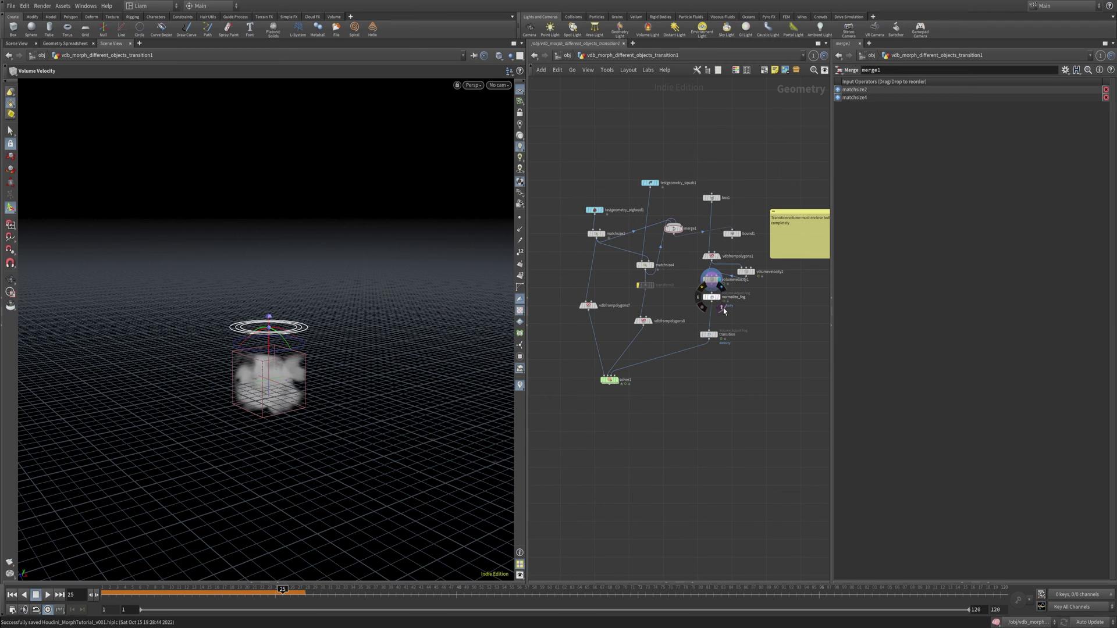
left_click(720, 301)
left_click(718, 341)
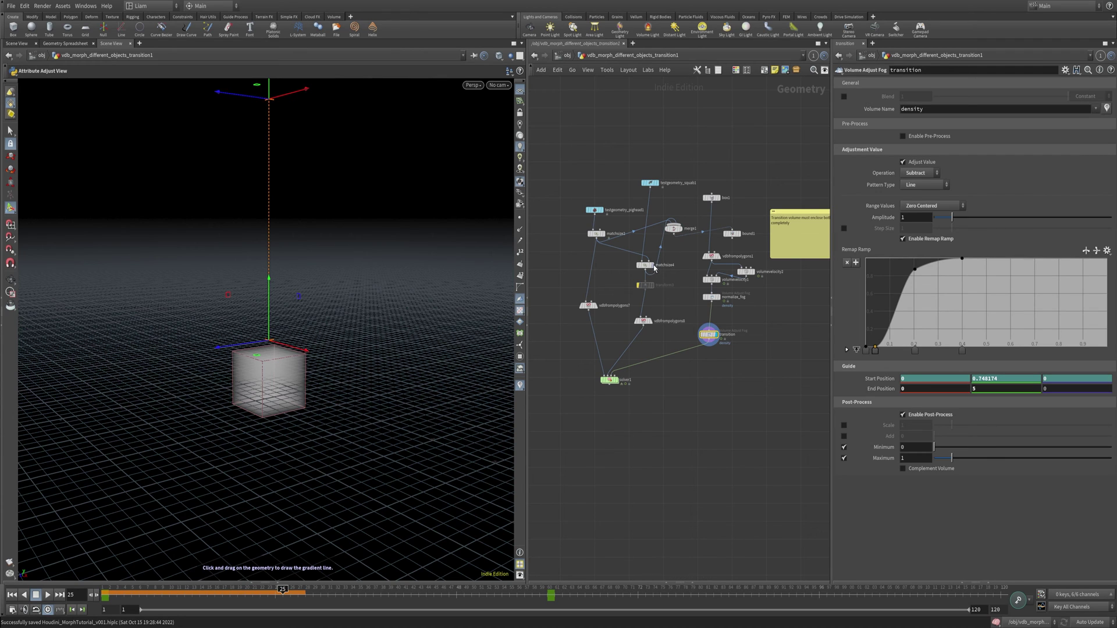
- Overlay merge1 as a template on the transition fog to compare their sizes at frame 1, and clear the overlay
left_click(681, 233)
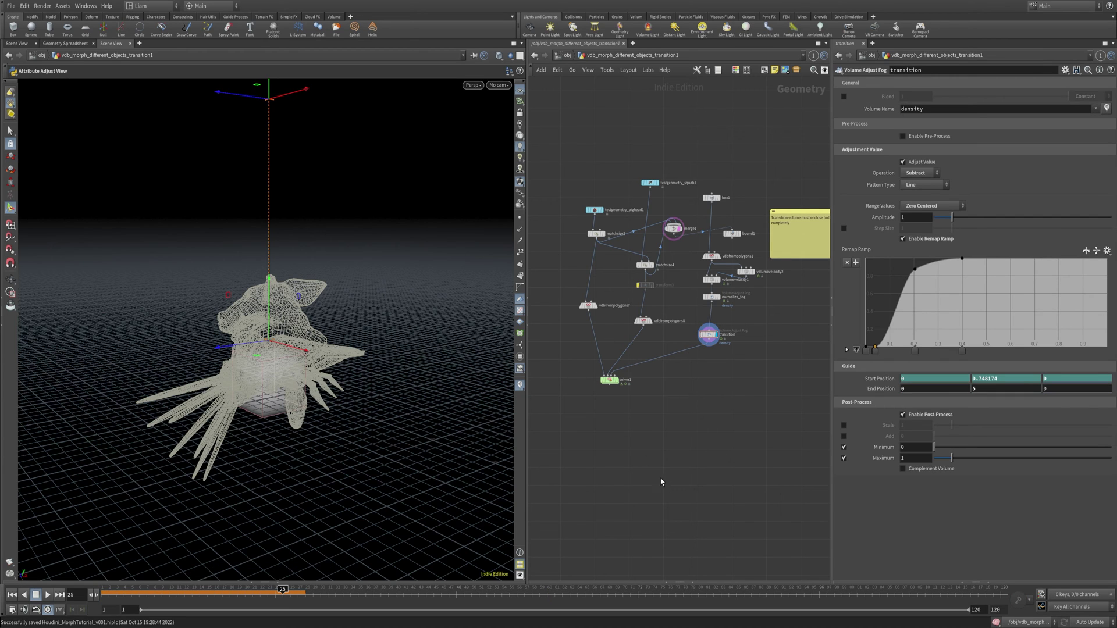
key("ctrl+Up")
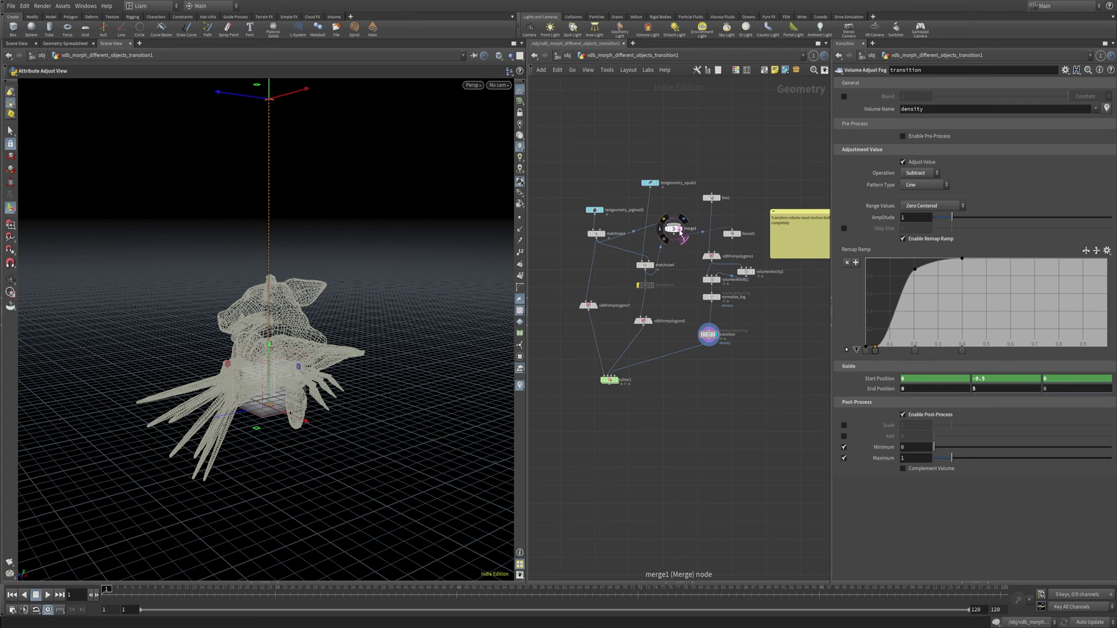
left_click(681, 234)
- Display and select solver1, play the morph driven by the small box fog, and rewind to frame 1
left_click(603, 376)
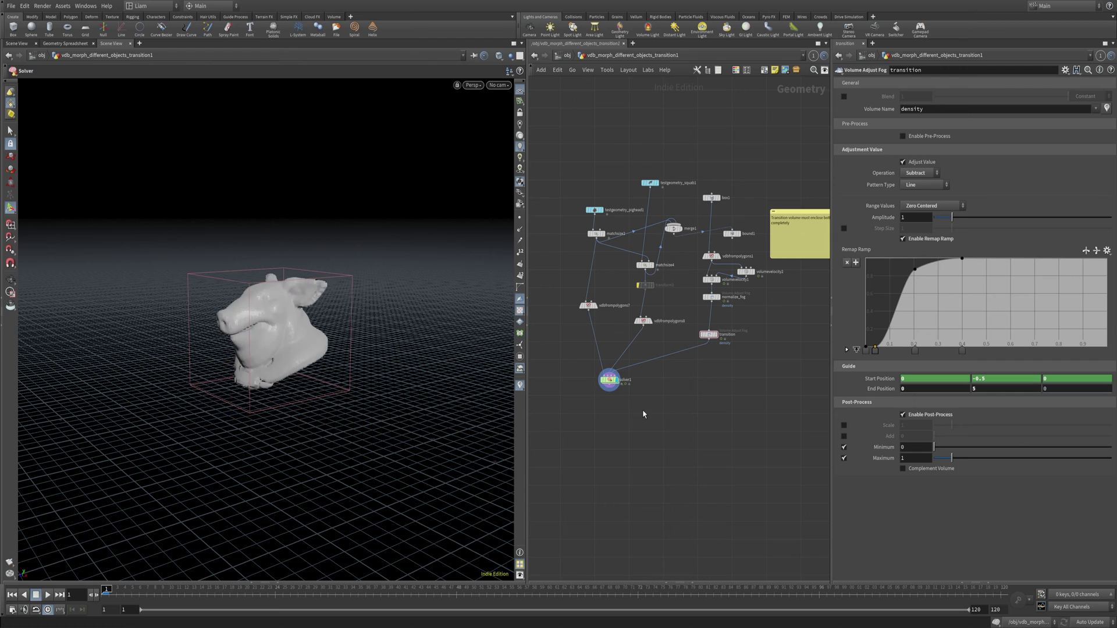
left_click_drag(603, 375, 605, 377)
key("Up")
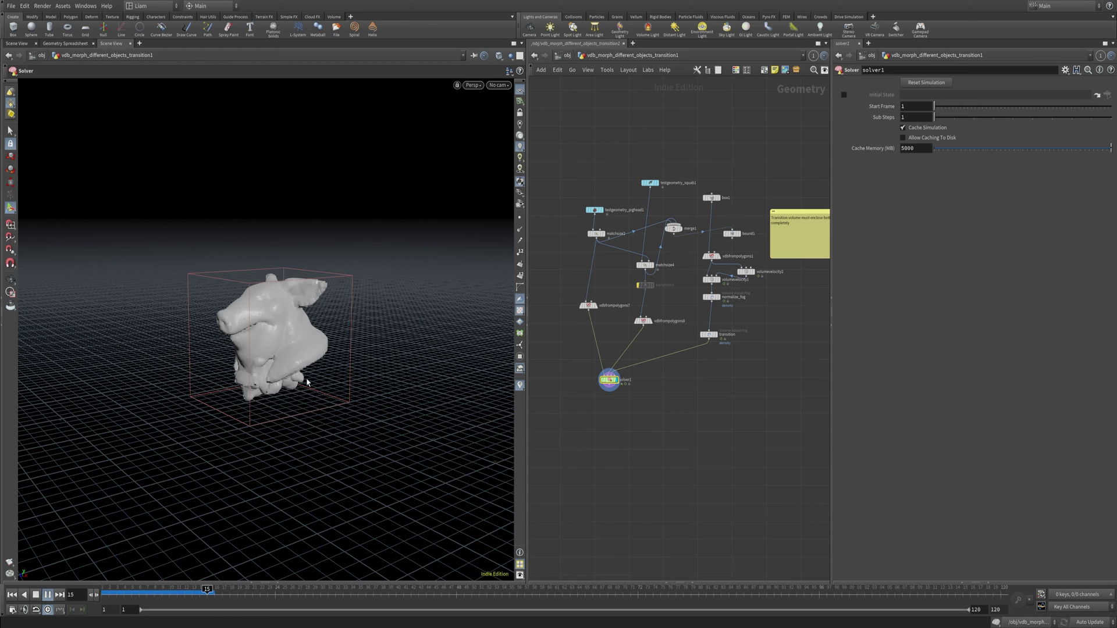
left_click(50, 595)
left_click(12, 595)
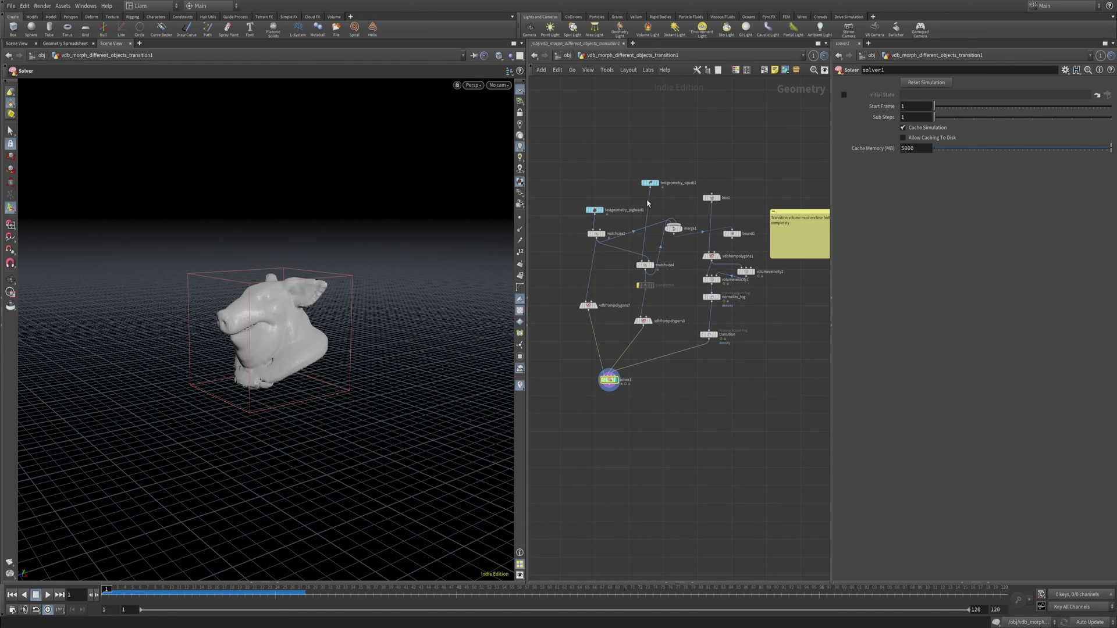
- Feed vdbfrompolygons1 from bound1 again, inspect its fog with merge1 as a template overlay, and save the scene file
key("ctrl+s")
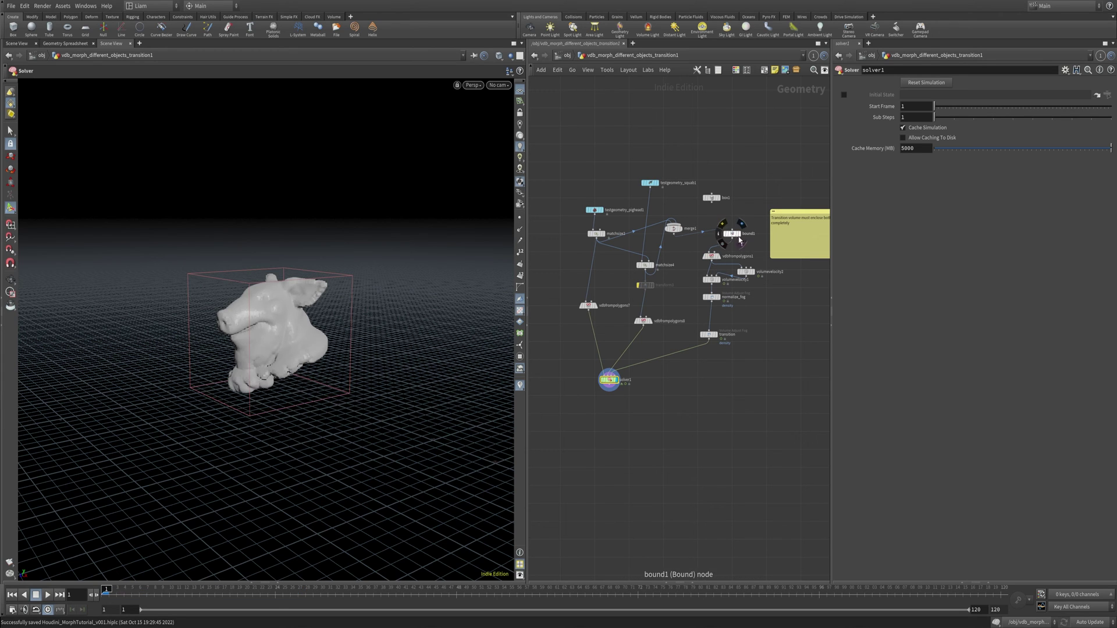
left_click(718, 256)
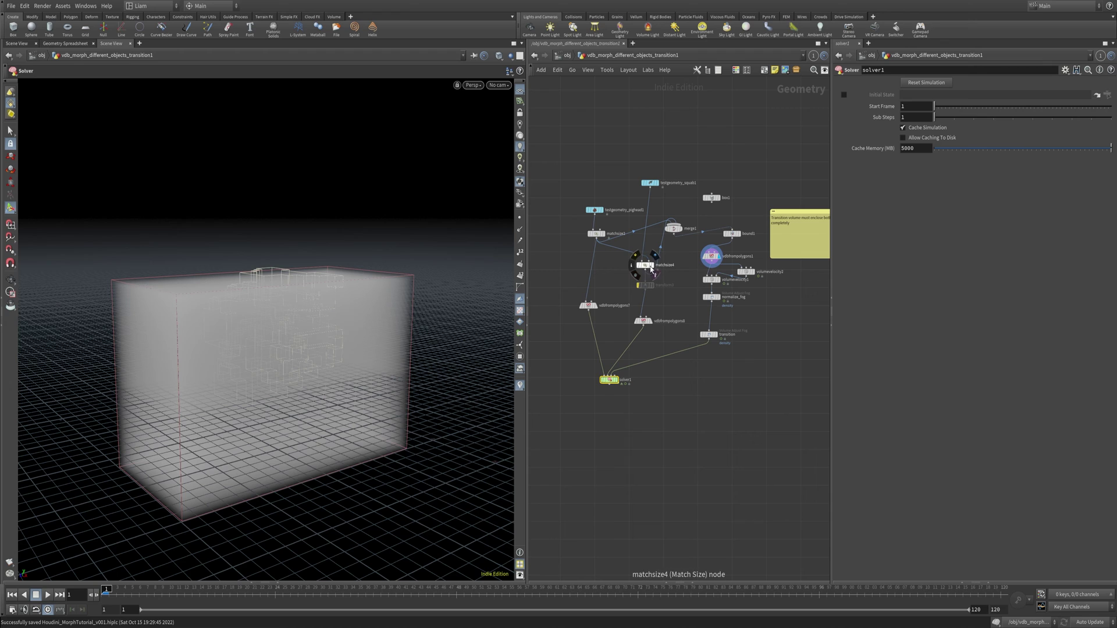
left_click(682, 236)
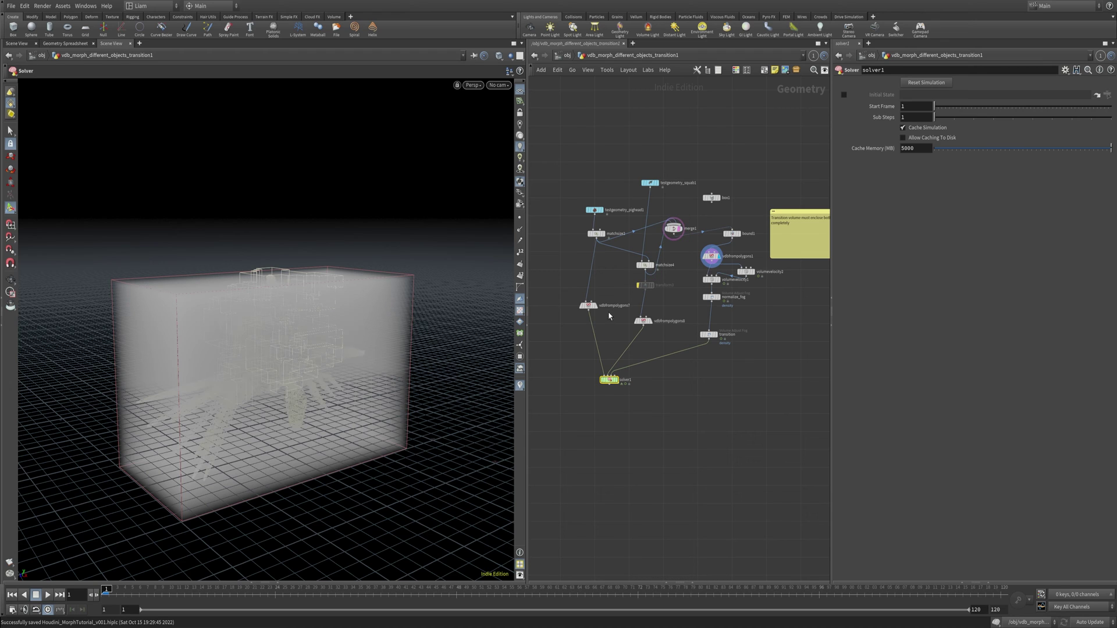
left_click(711, 256)
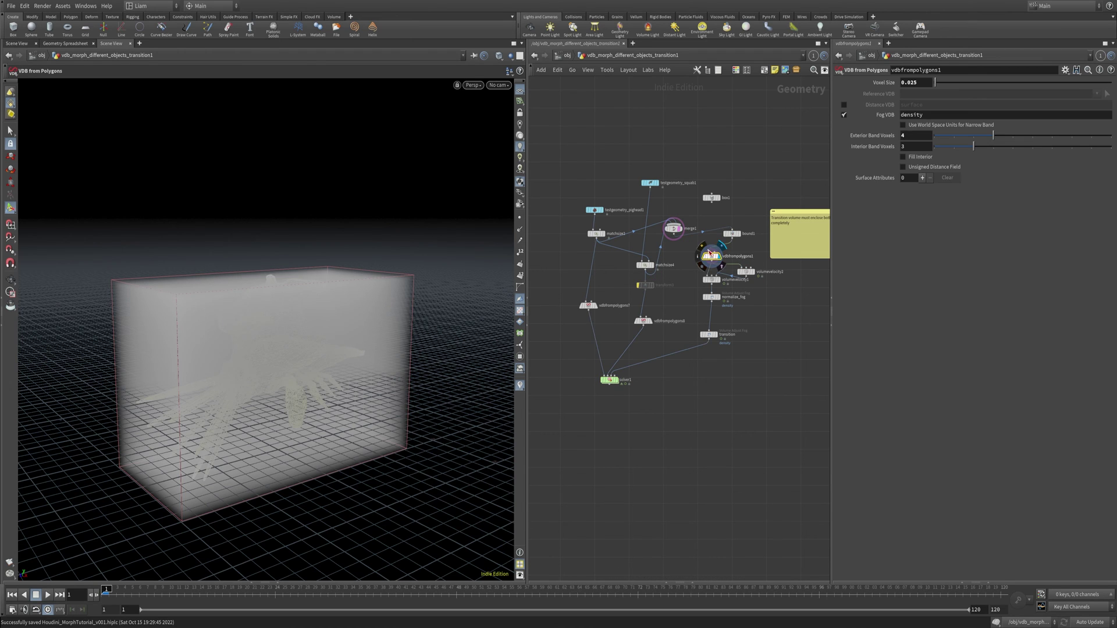
key("Escape")
left_click_drag(422, 238, 330, 344)
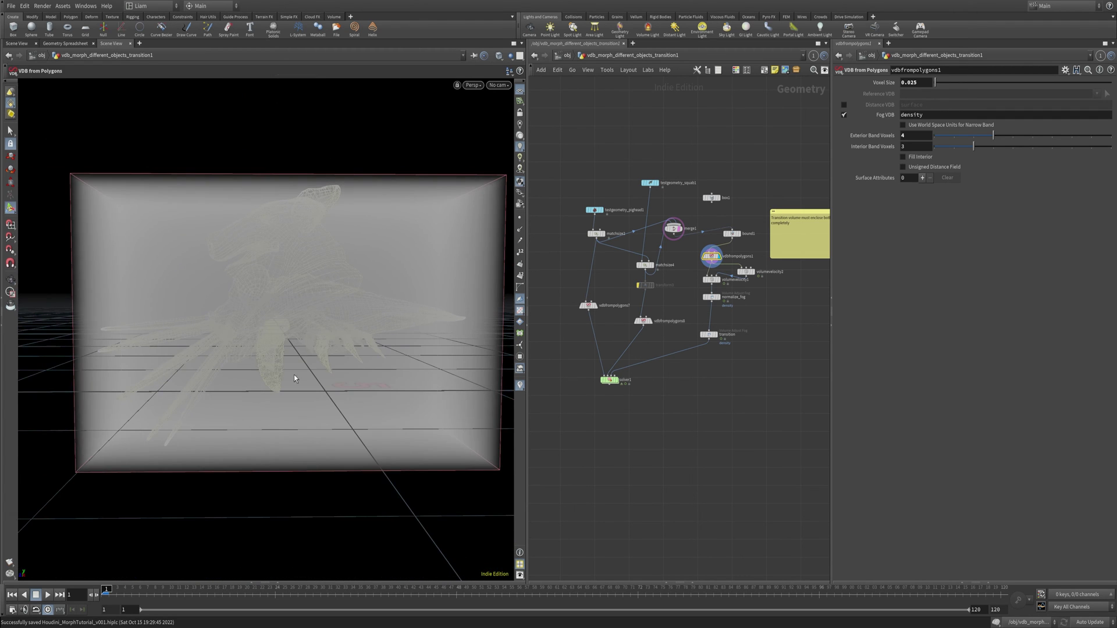
left_click_drag(252, 357, 263, 383)
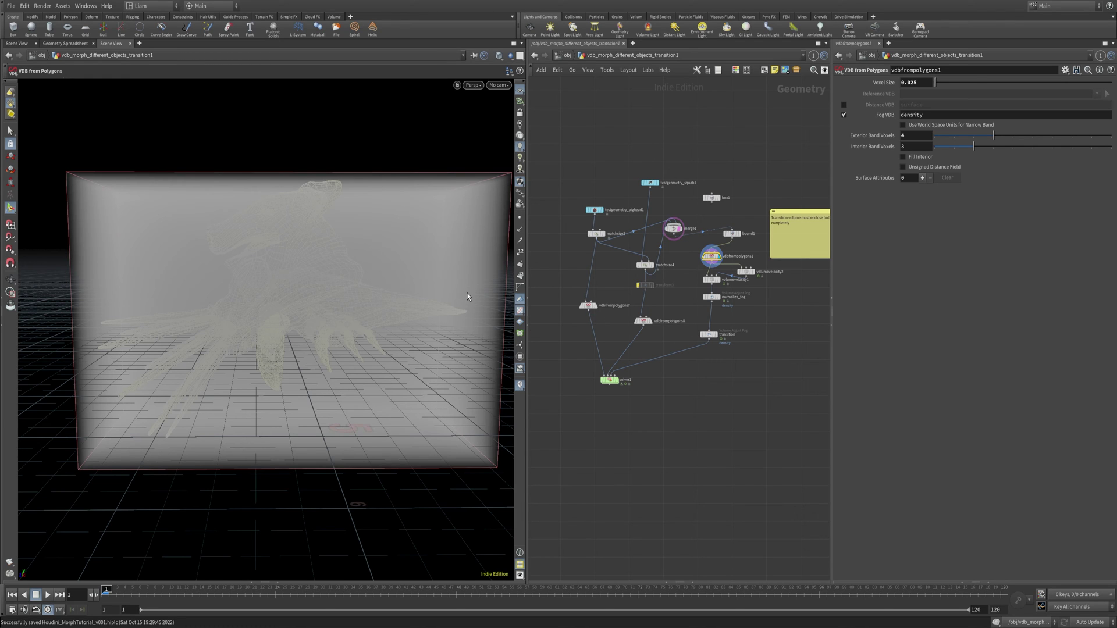
key("ctrl+s")
- Display both volume velocity nodes, normalize_fog and transition in turn, scrub through the opening frames and return to frame 1
left_click(718, 280)
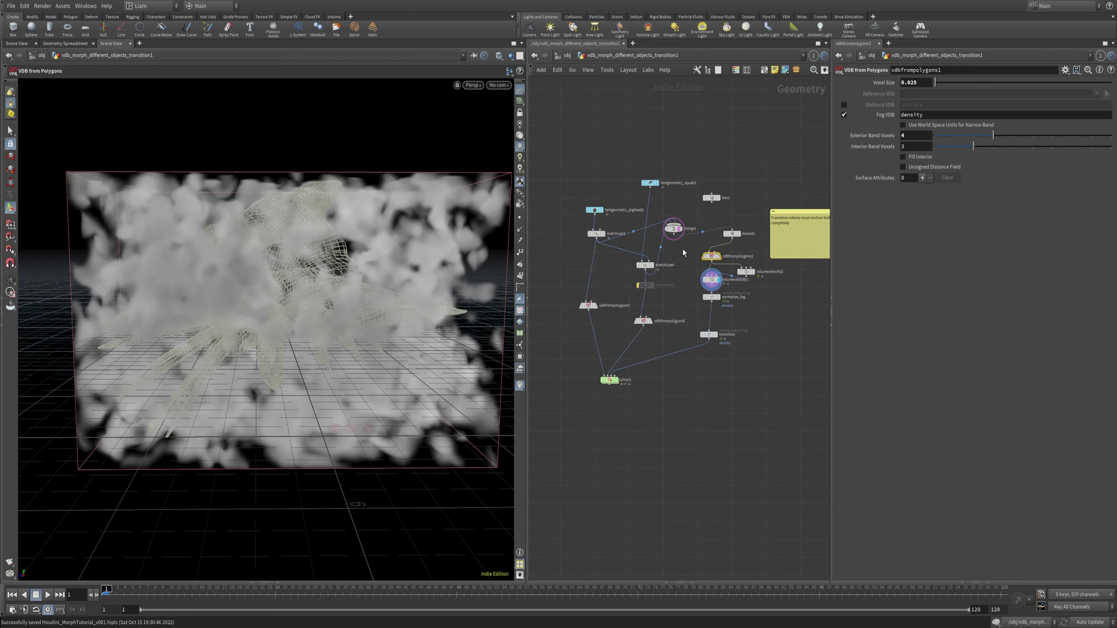
left_click(752, 271)
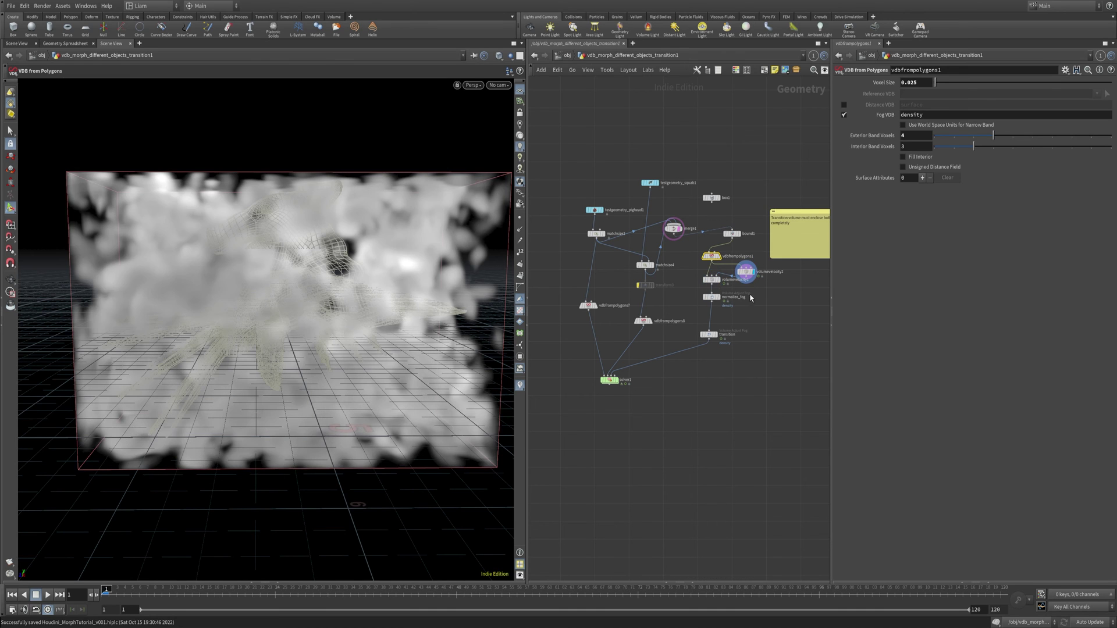
left_click(718, 280)
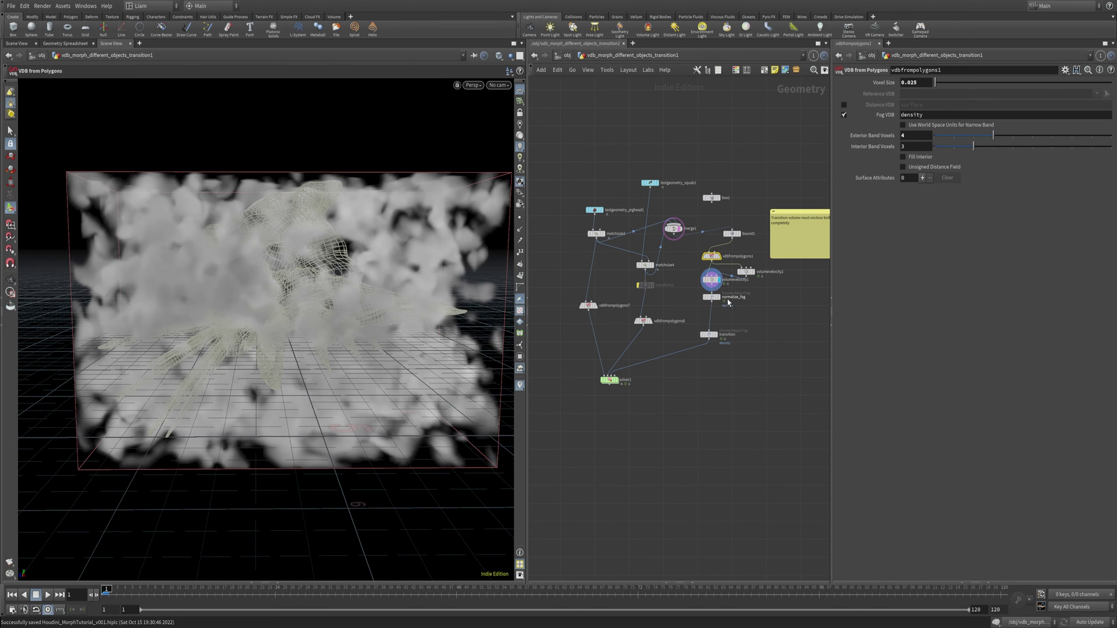
left_click(720, 297)
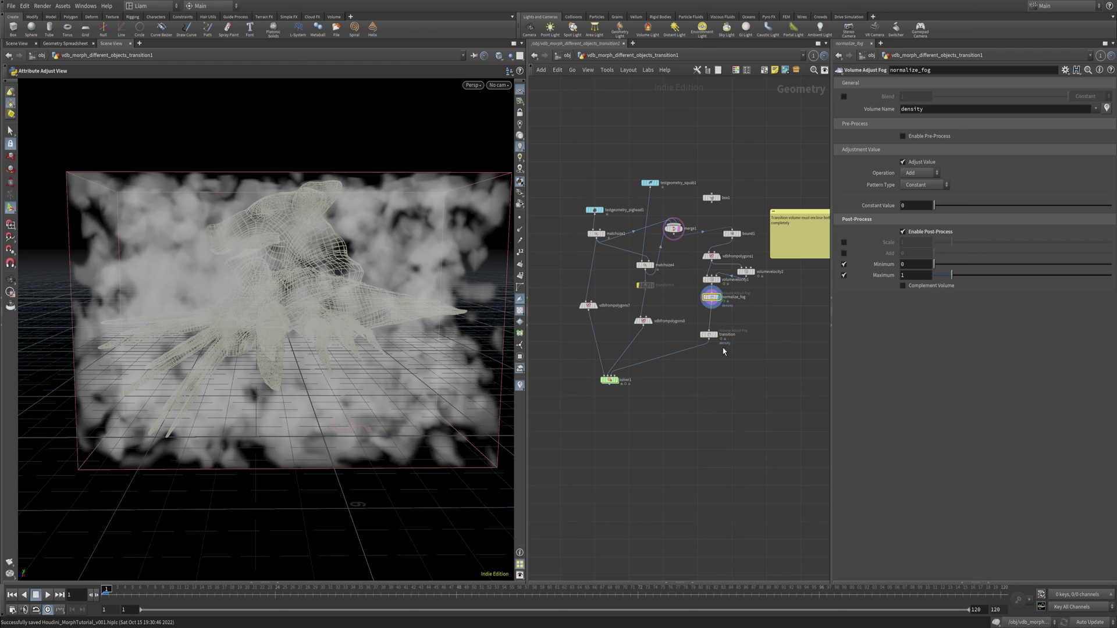
left_click(715, 335)
left_click_drag(145, 589, 70, 619)
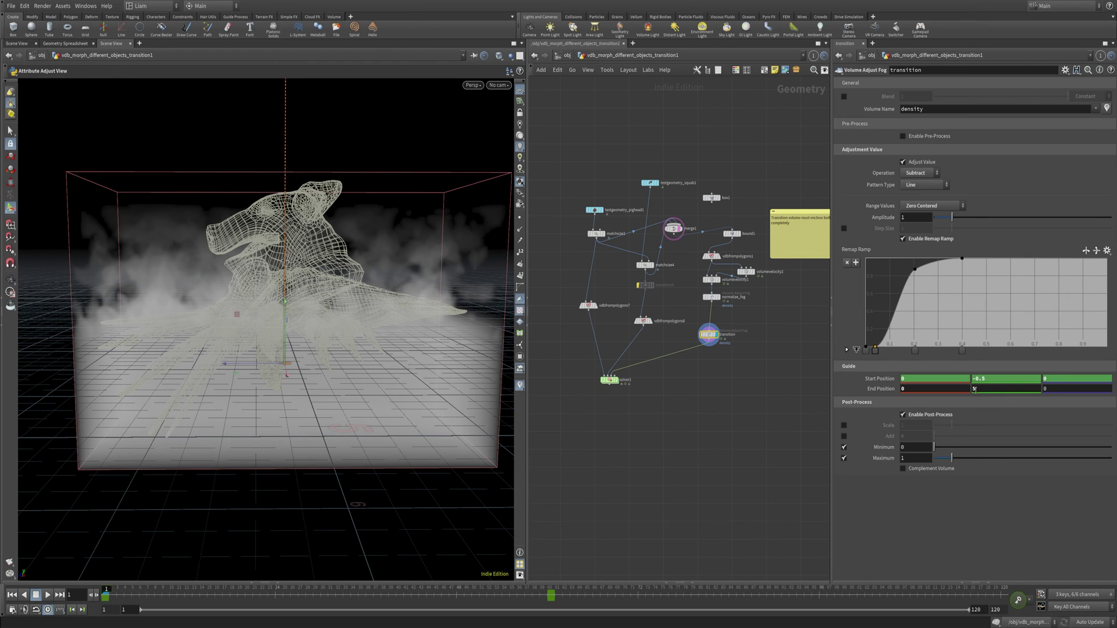
- Set the Y value of the transition node's guide Start Position to -2 at frame 1
double_click(996, 380)
type("-2")
key("Return")
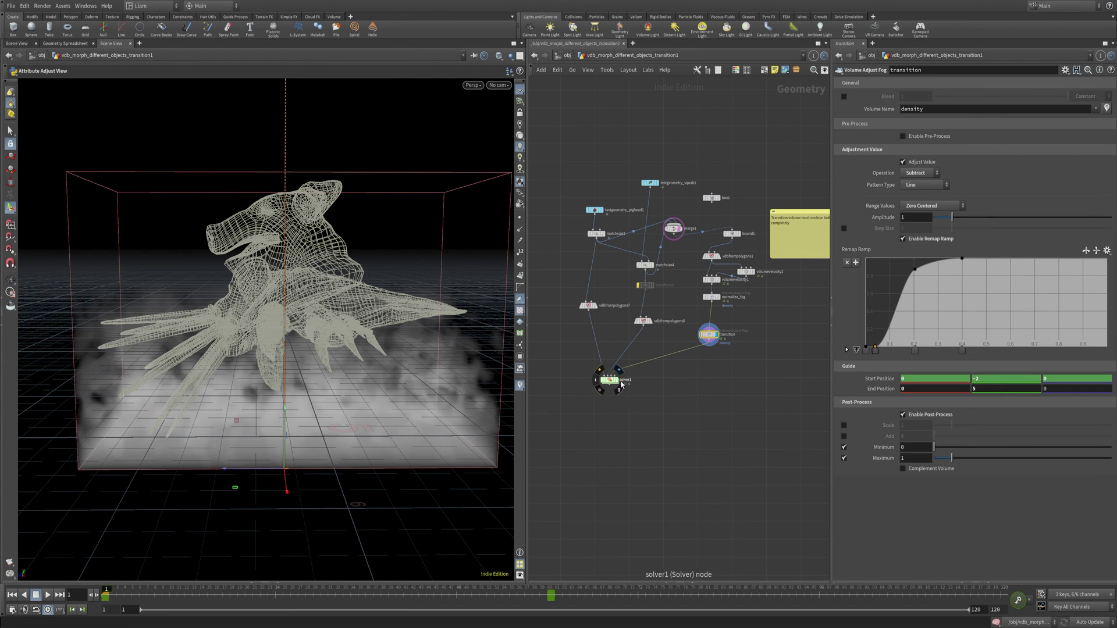
- Display and select solver1, turn off the merge1 template overlay, and play the morph up to frame 23
left_click(617, 384)
left_click(610, 380)
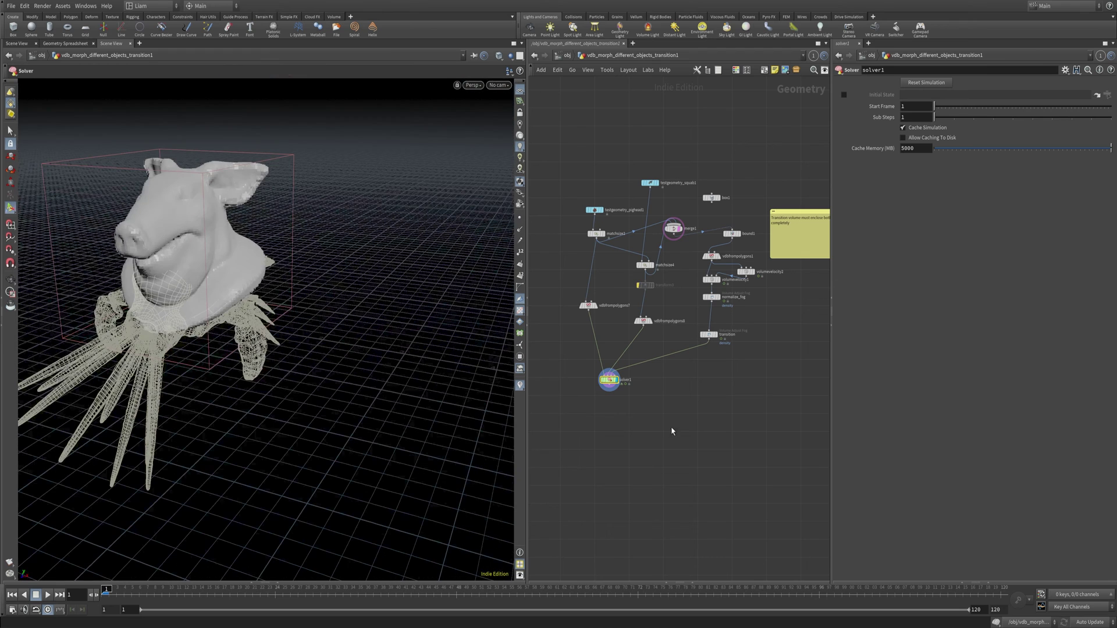
left_click(681, 237)
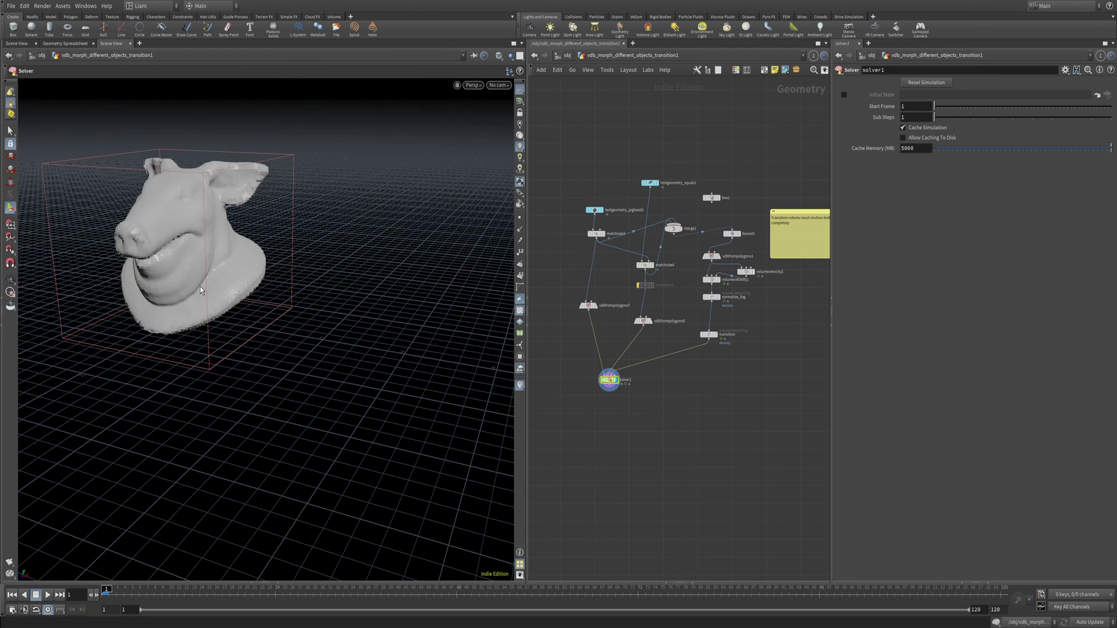
left_click(48, 594)
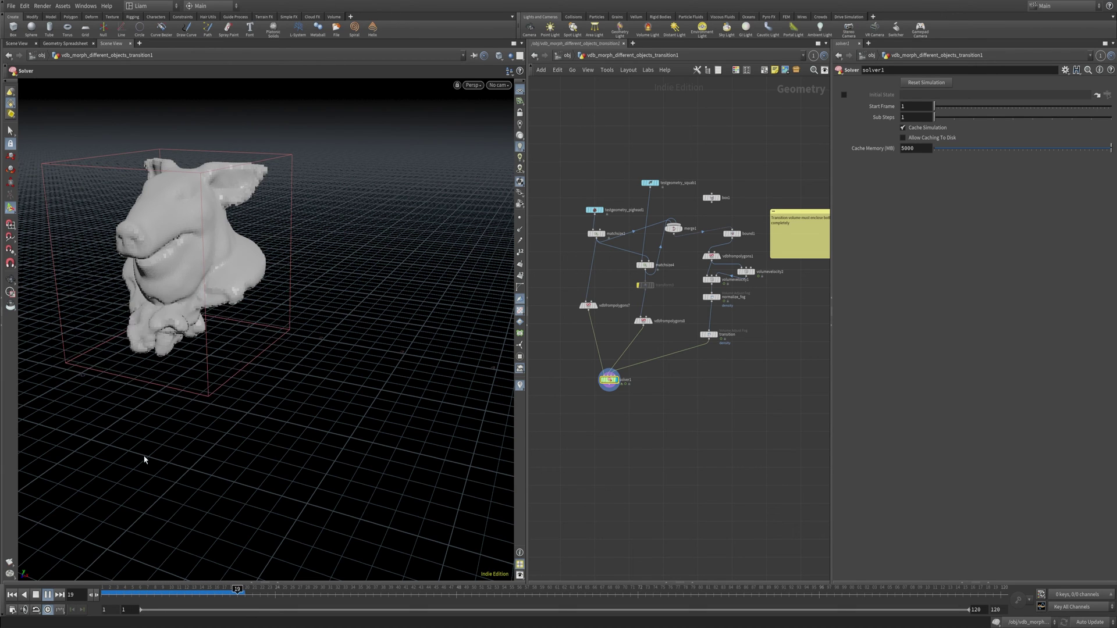
left_click(47, 595)
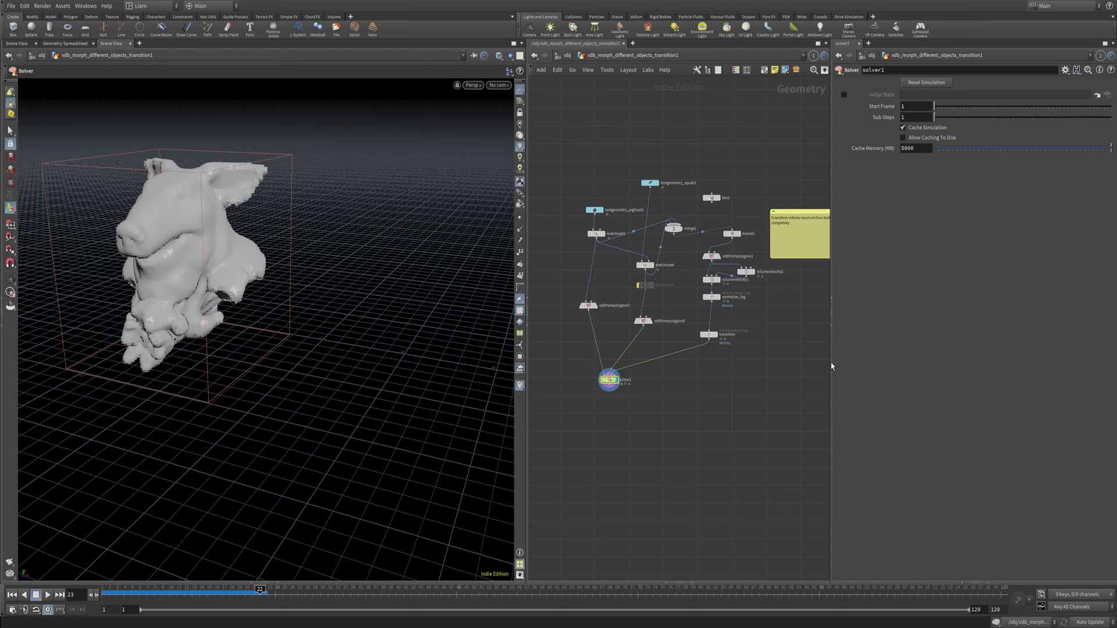
- Display the transition node at frame 23 and frame its whole fog volume in the viewport
left_click(717, 335)
key("h")
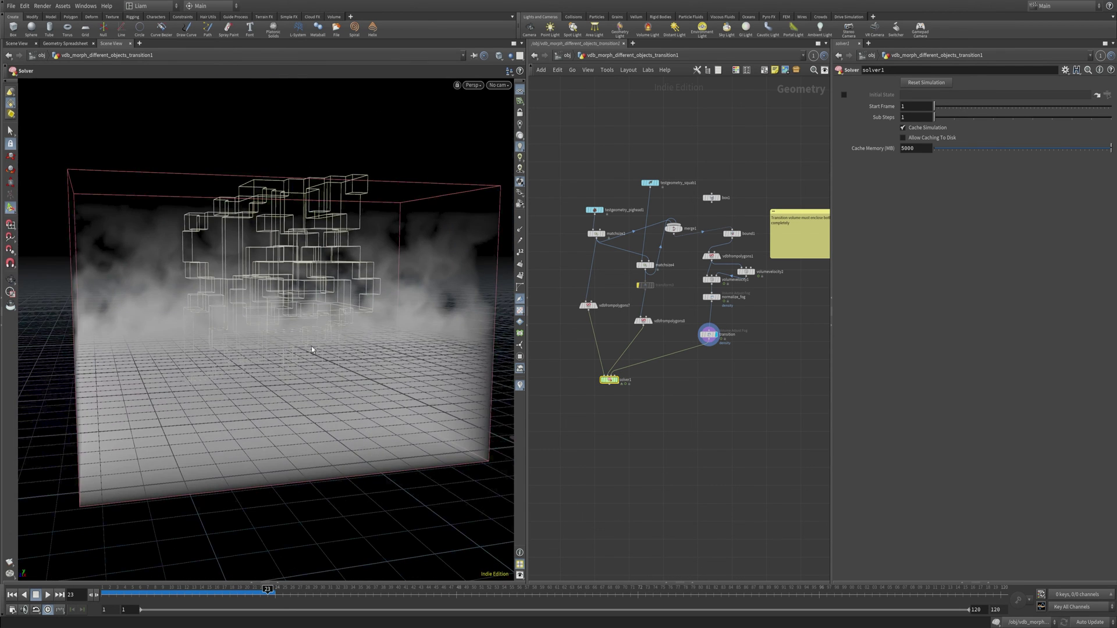
- Return the timeline to frame 1 with the transition fog volume in view and save the scene
left_click_drag(312, 346, 249, 347, "alt")
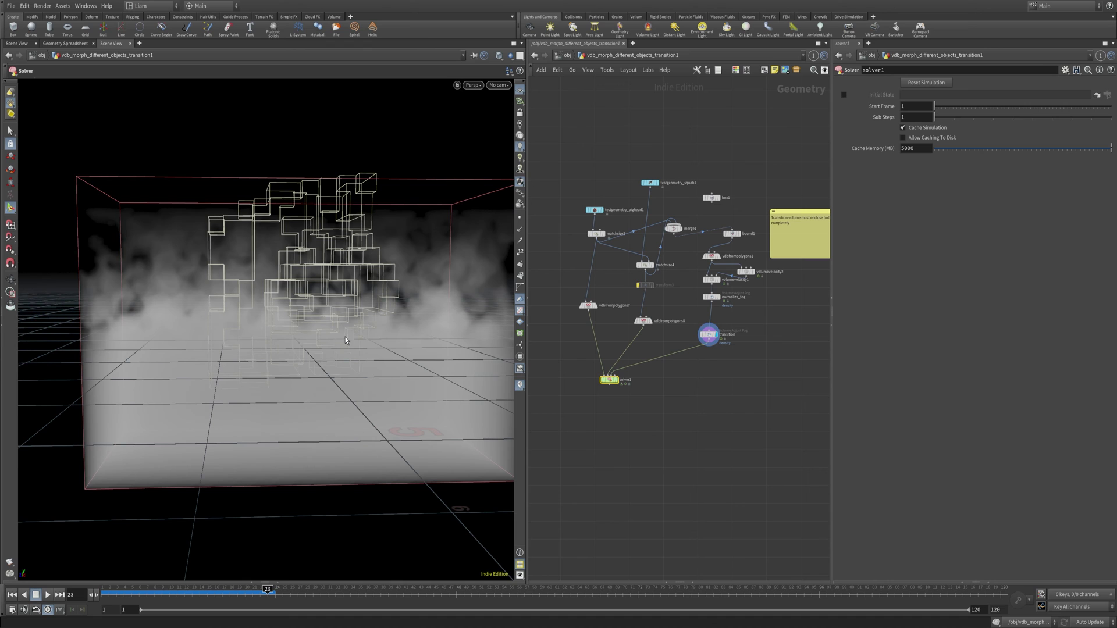
left_click_drag(178, 594, 55, 598)
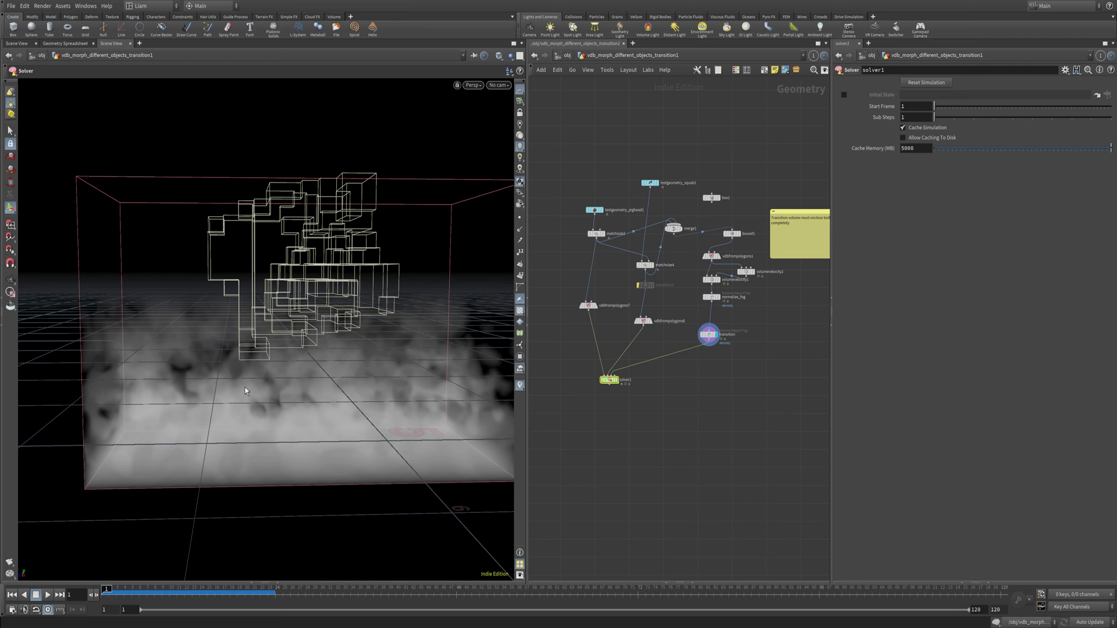
key("ctrl+s")
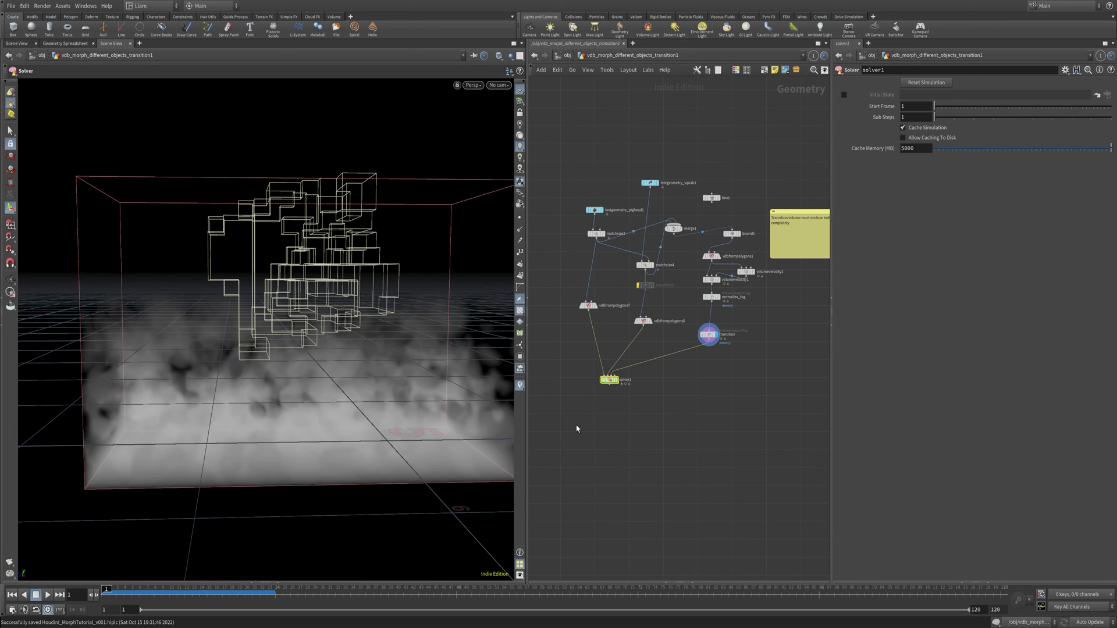
- Display solver1, play the morph up to frame 38, and display the transition node at that frame for comparison
left_click(616, 380)
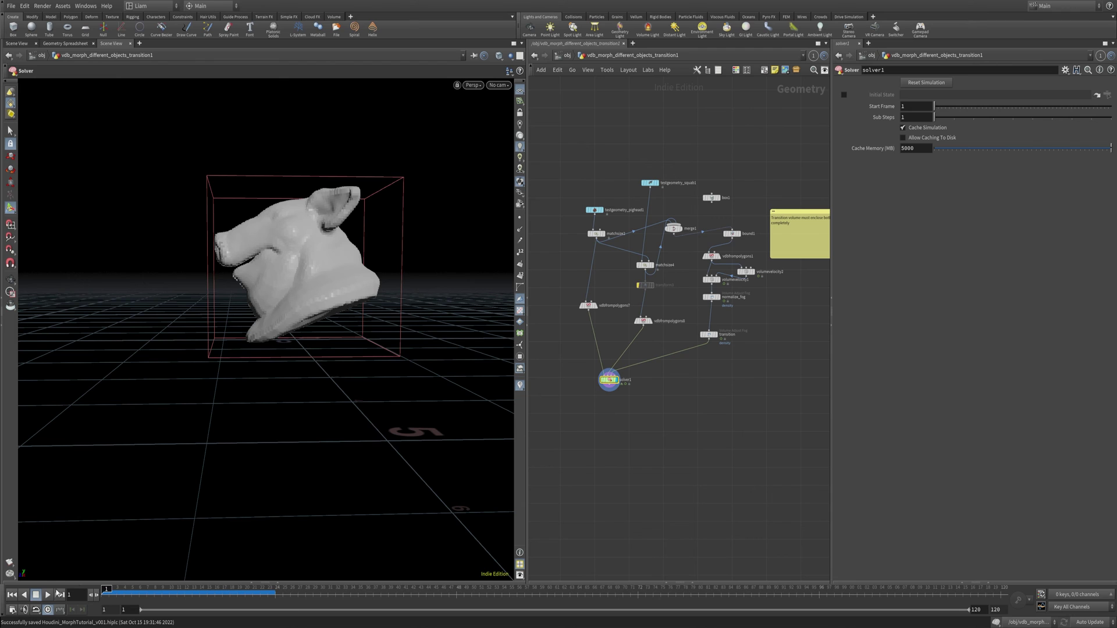
left_click(49, 594)
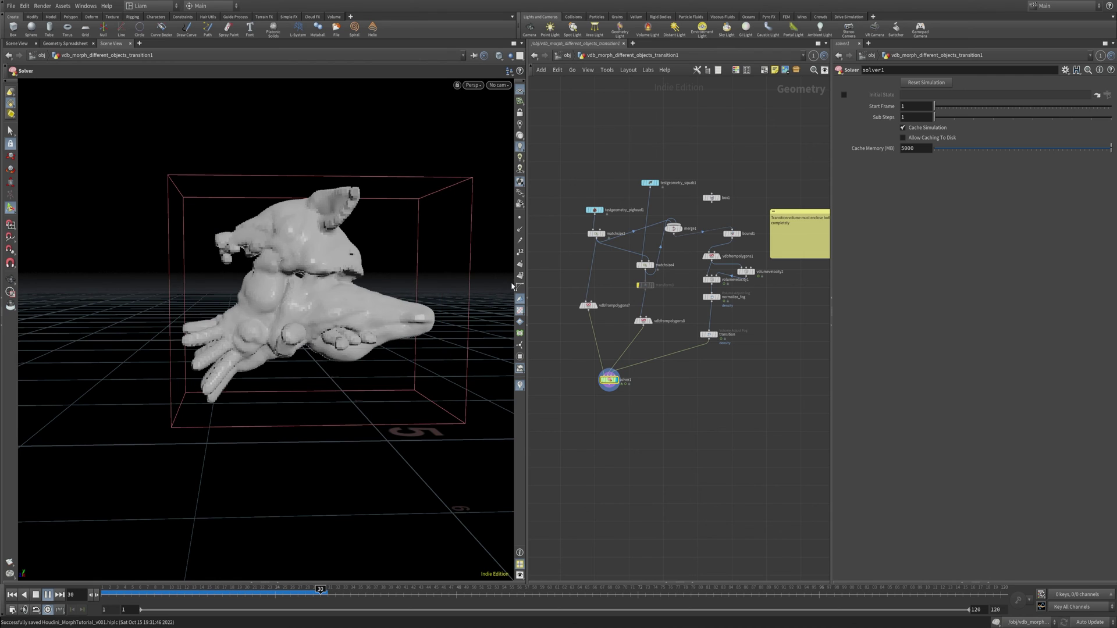
left_click(48, 599)
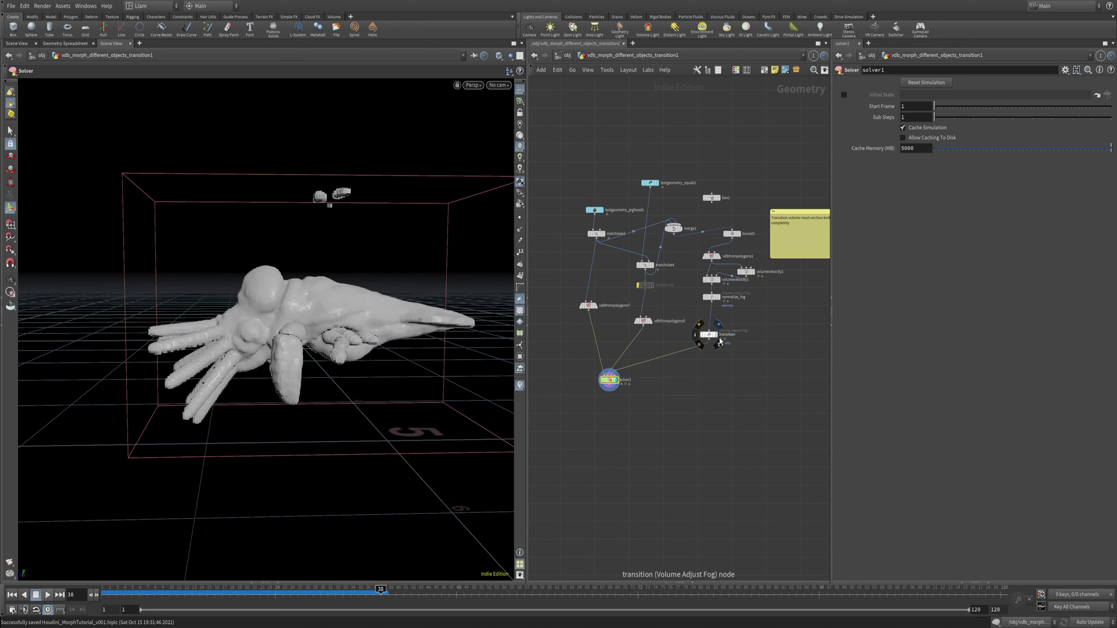
left_click(715, 334)
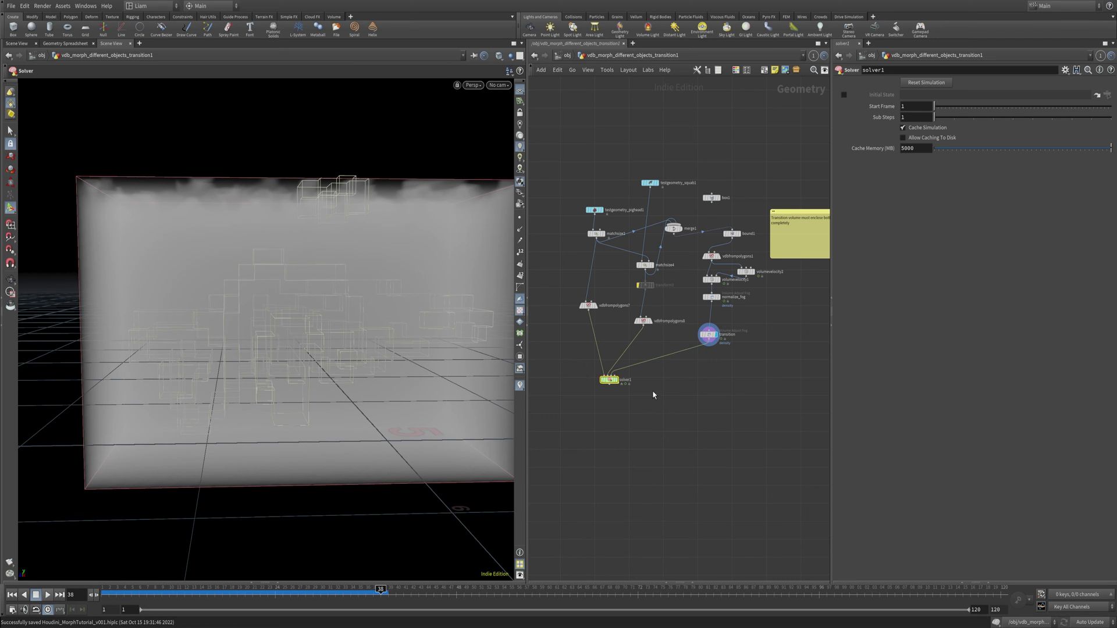
- Display solver1 again, play the morph on to frame 57 and scrub to frame 74 to examine the finished squab
left_click(620, 383)
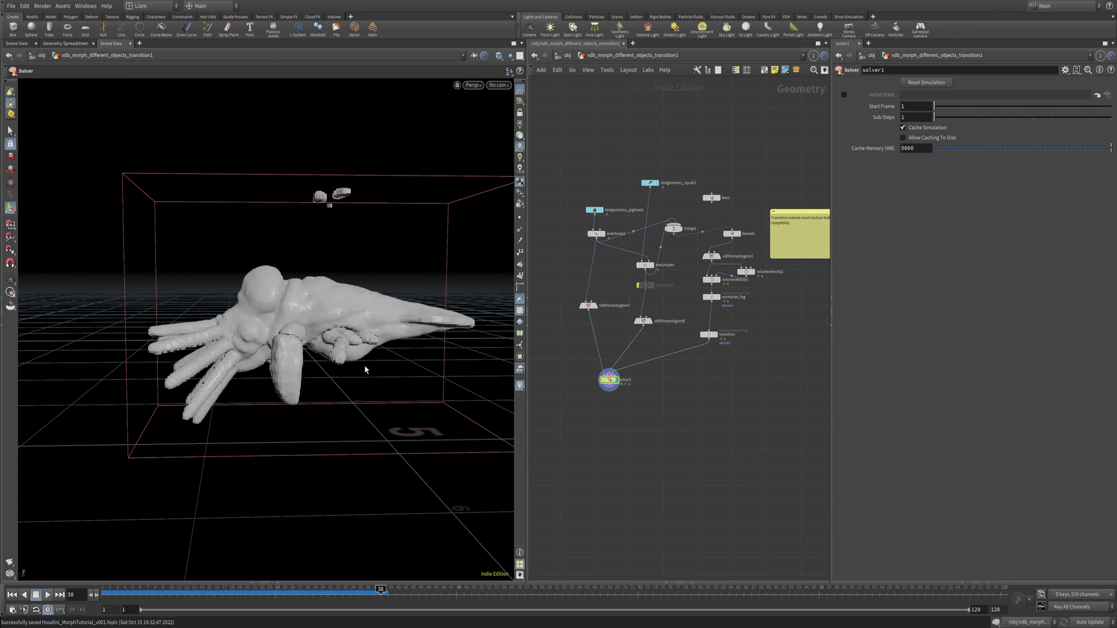
left_click(49, 594)
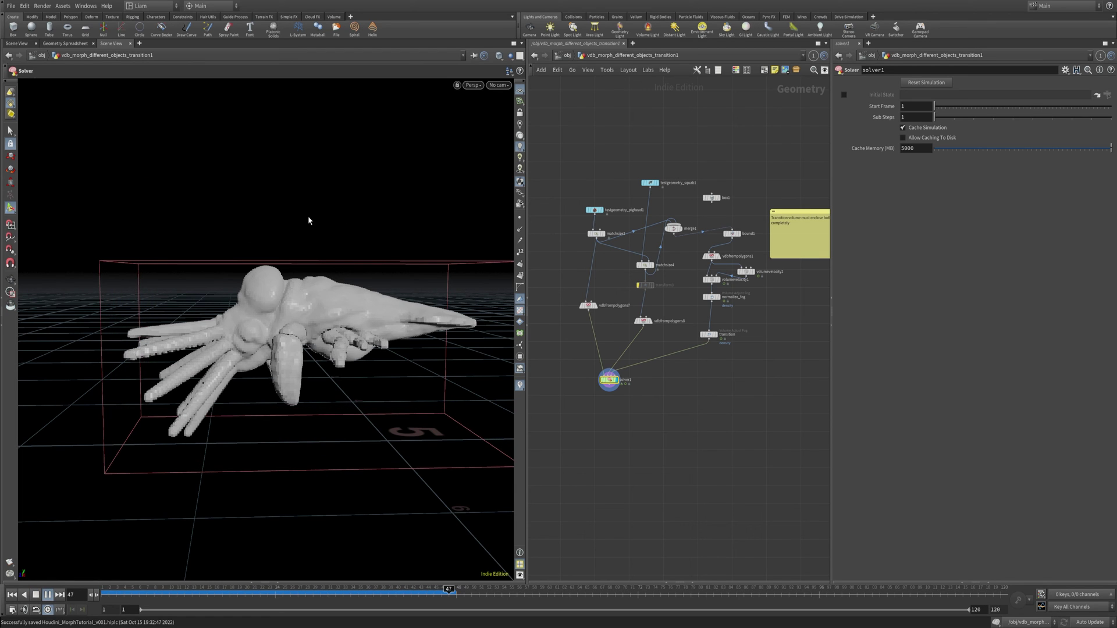
left_click(52, 594)
key("Escape")
left_click_drag(211, 362, 303, 303)
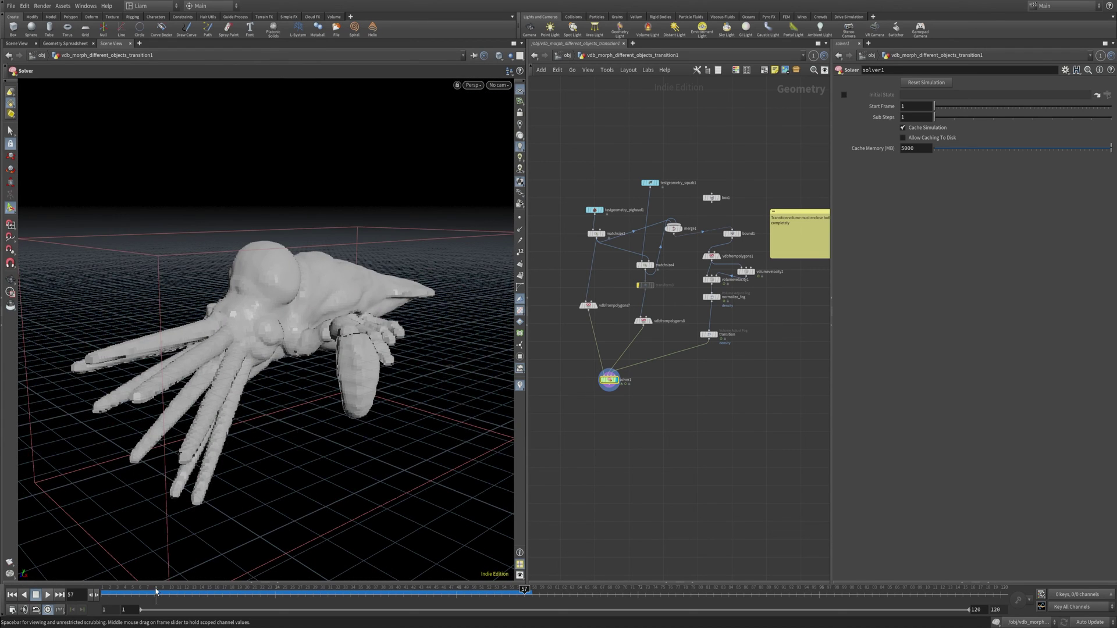
left_click_drag(156, 592, 653, 590)
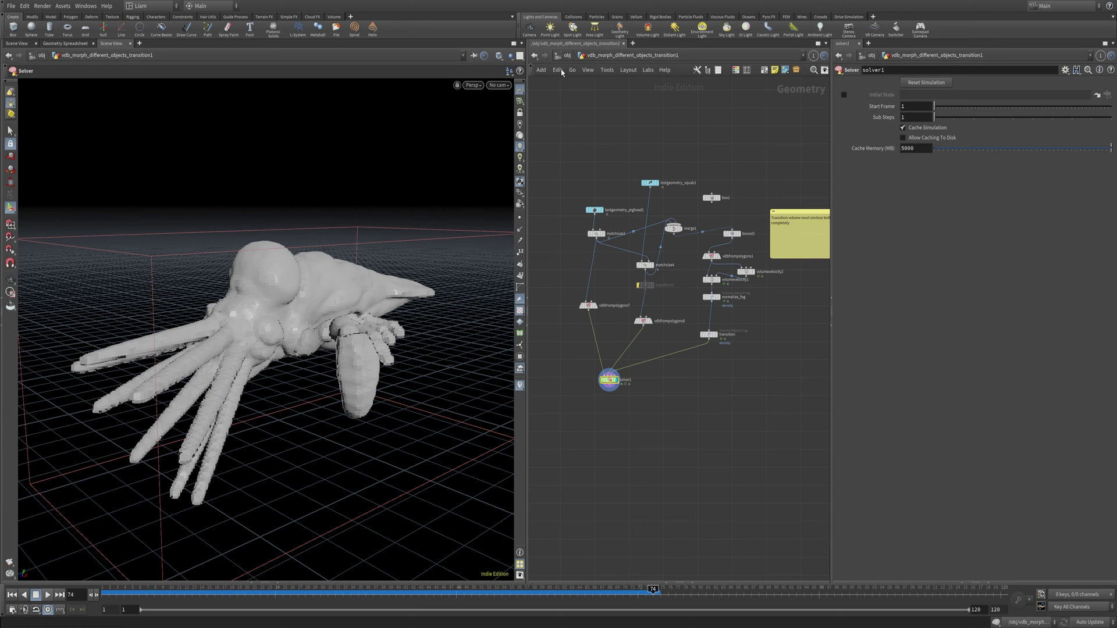
- At object level, hide vdb_morph_different_objects_transition1, show vdb_morph_uv at frame 1, save the scene and enter vdb_morph_uv
left_click(565, 55)
left_click(657, 367)
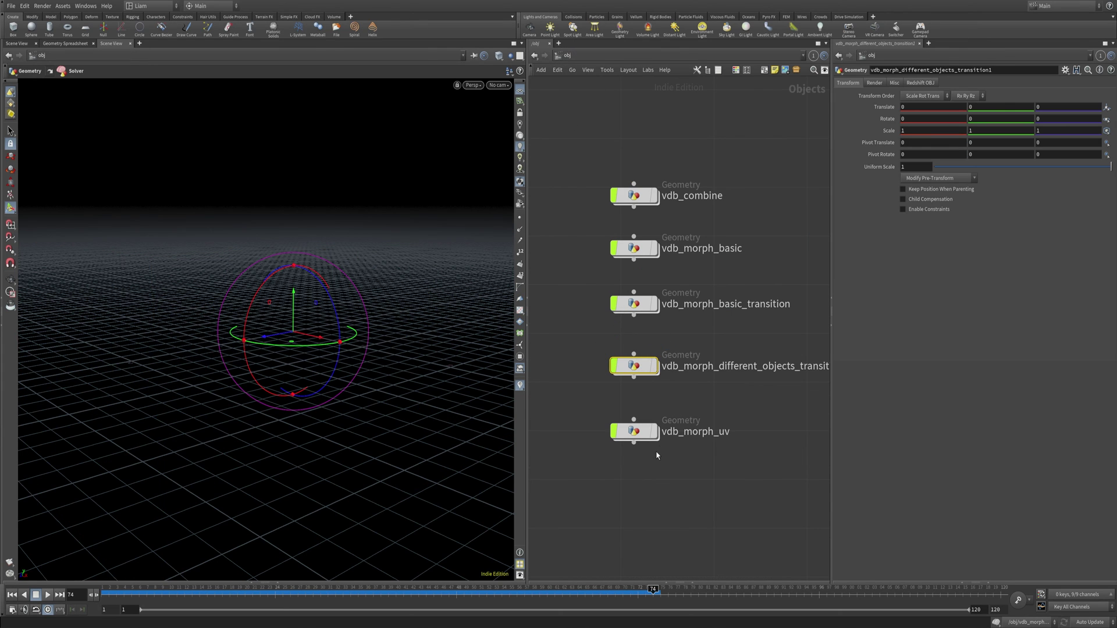
left_click(12, 595)
left_click(655, 431)
key("ctrl+s")
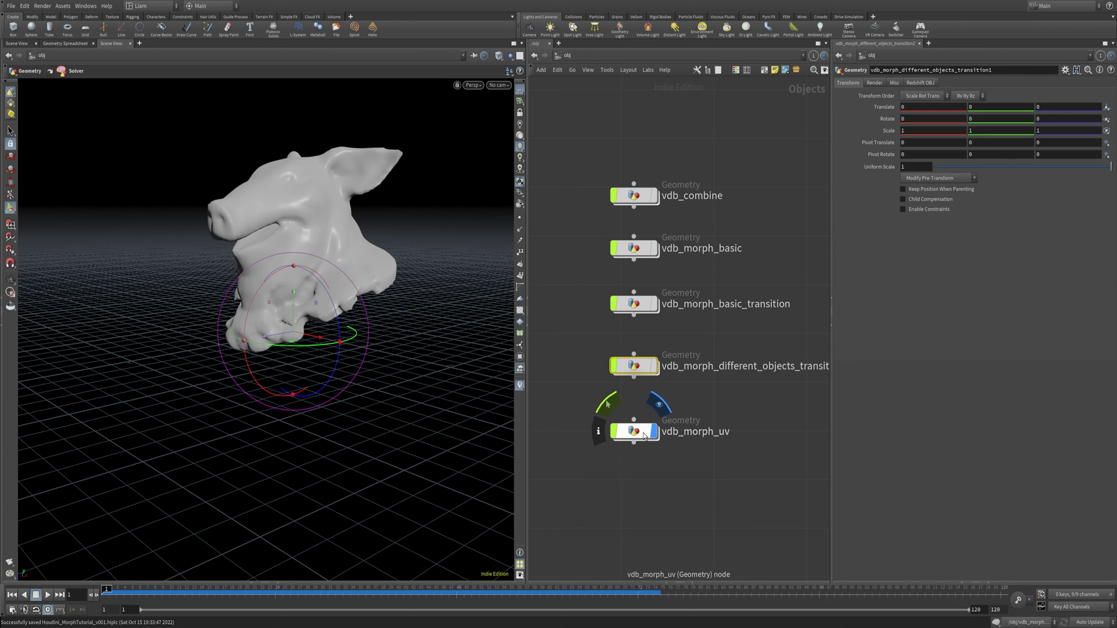
left_click(643, 436)
double_click(643, 435)
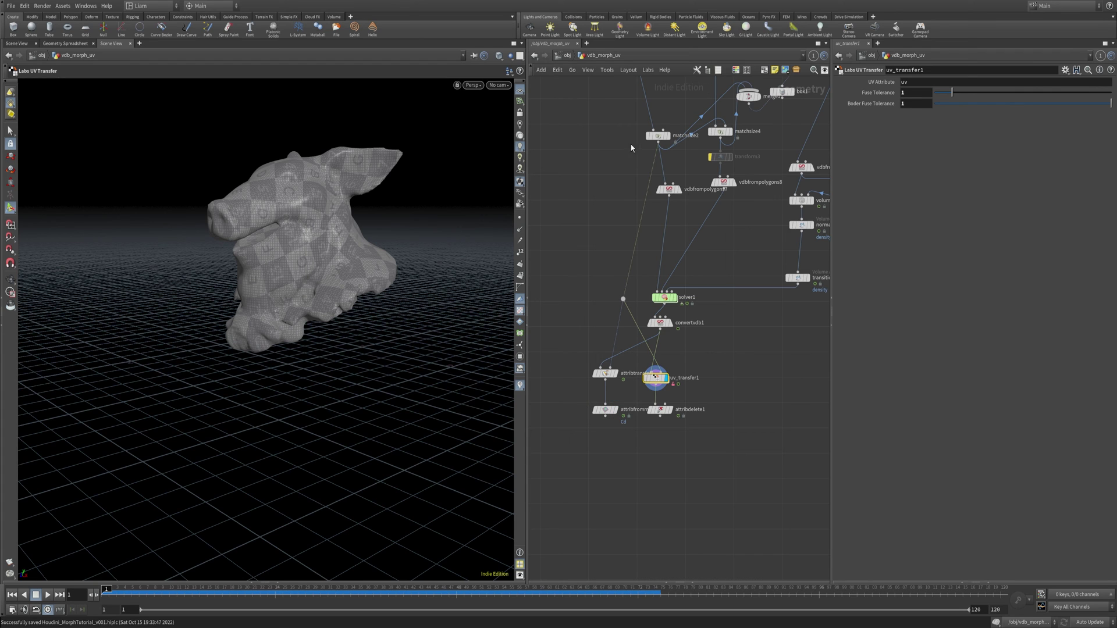
- Display the testgeometry_pighead1 node and enable its Add Shader option
scroll(578, 247, "down", 5)
middle_click_drag(576, 252, 601, 331)
right_click(616, 330)
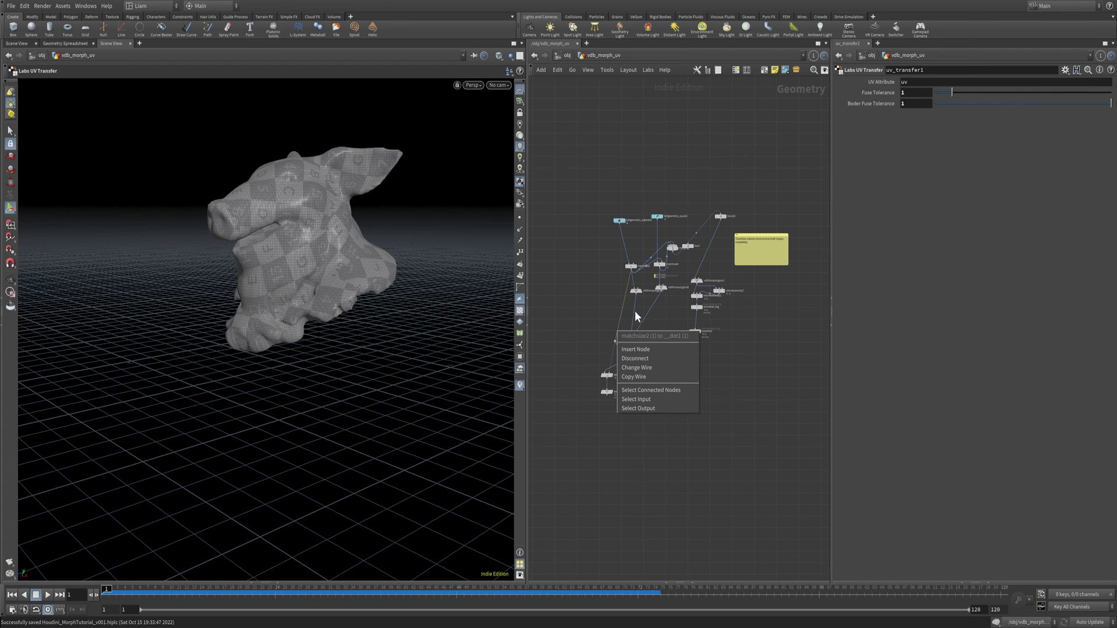
left_click(593, 294)
scroll(600, 311, "up", 5)
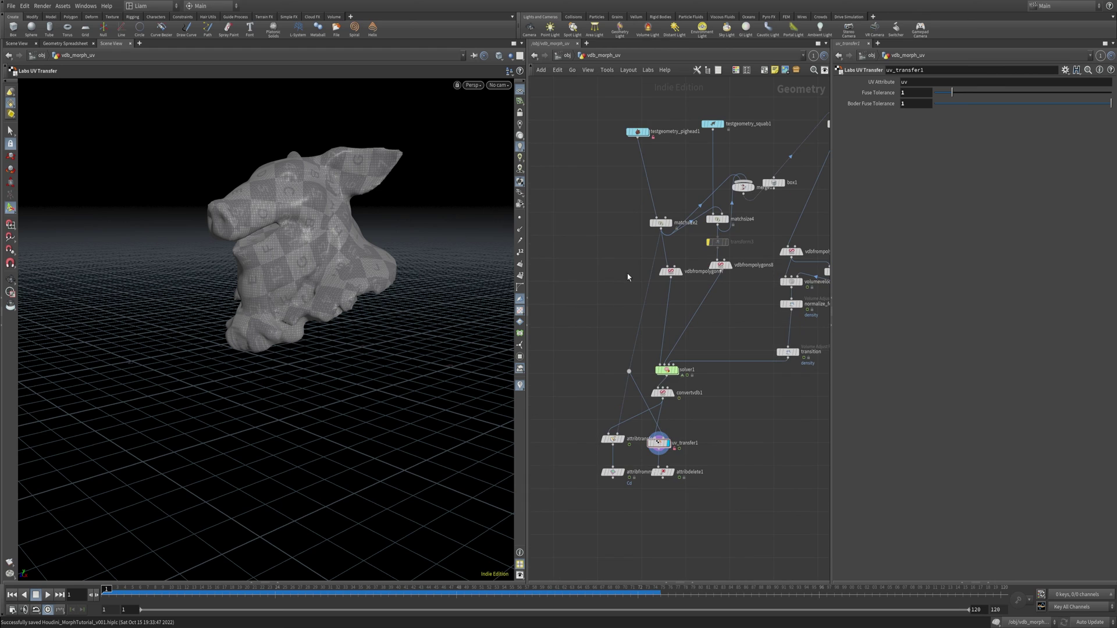
left_click(650, 138)
left_click(639, 132)
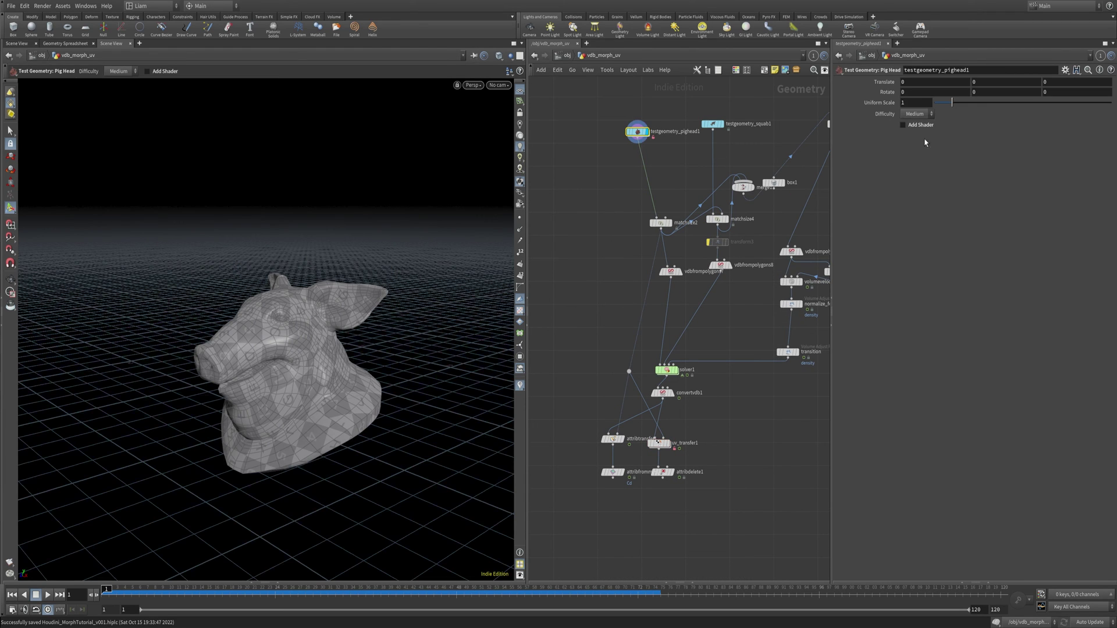
left_click(903, 125)
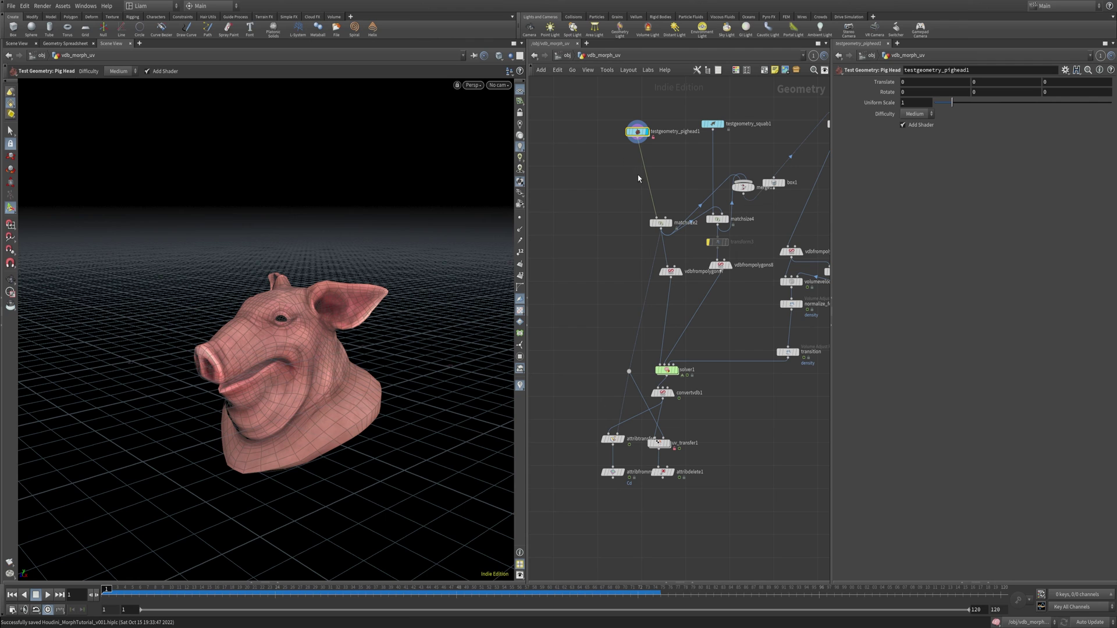
- Examine the Pig shader's textures in the shopnet1 network inside testgeometry_pighead1 and return to the vdb_morph_uv network
double_click(638, 133)
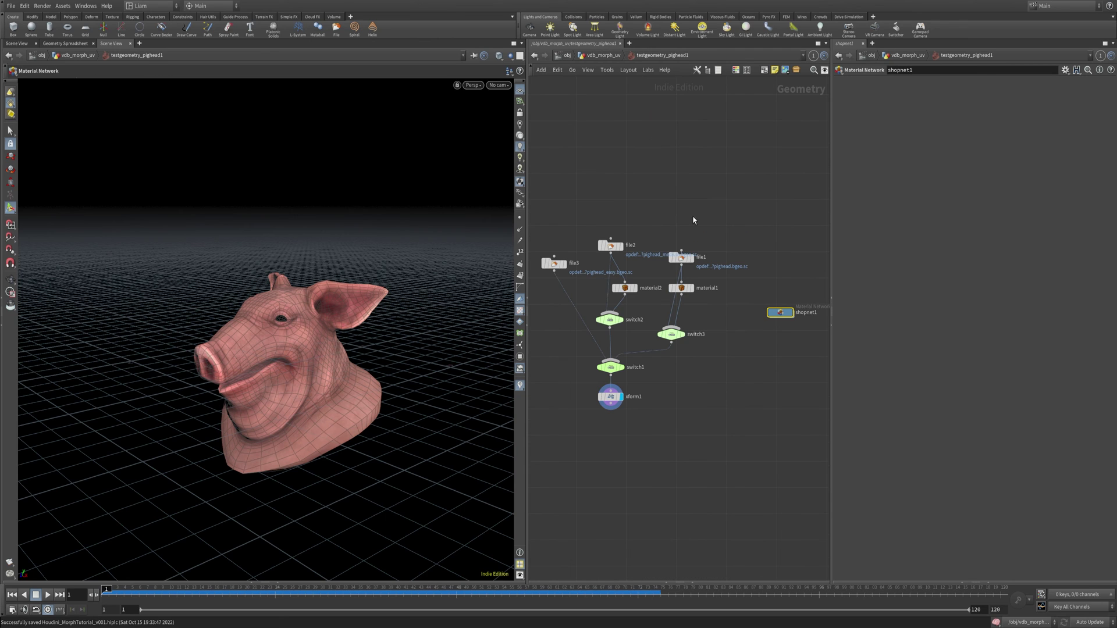
double_click(780, 313)
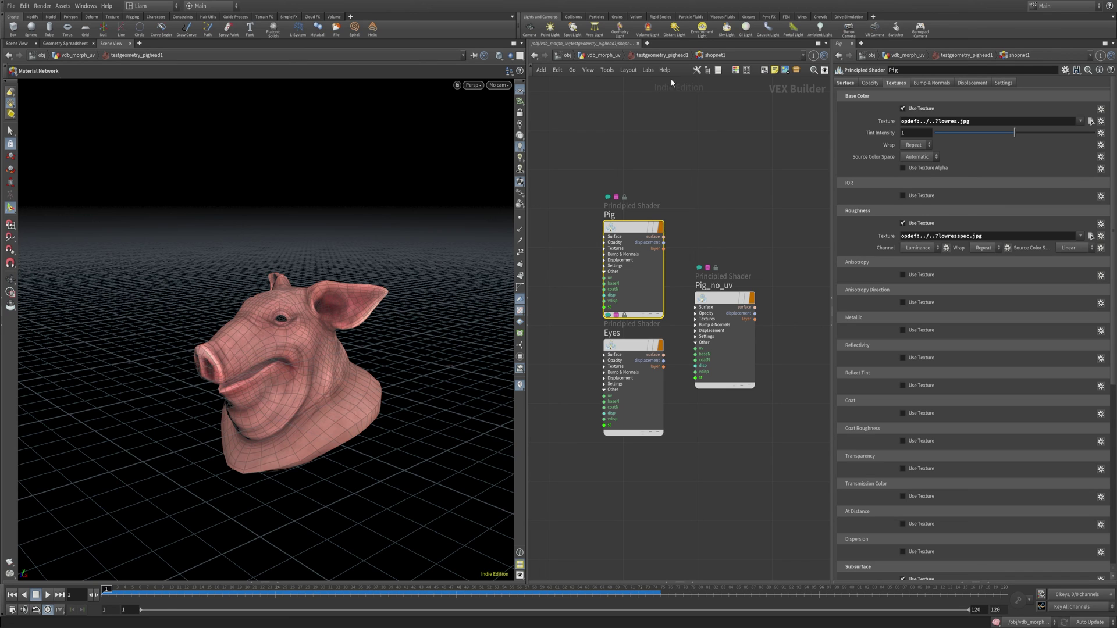
left_click(618, 56)
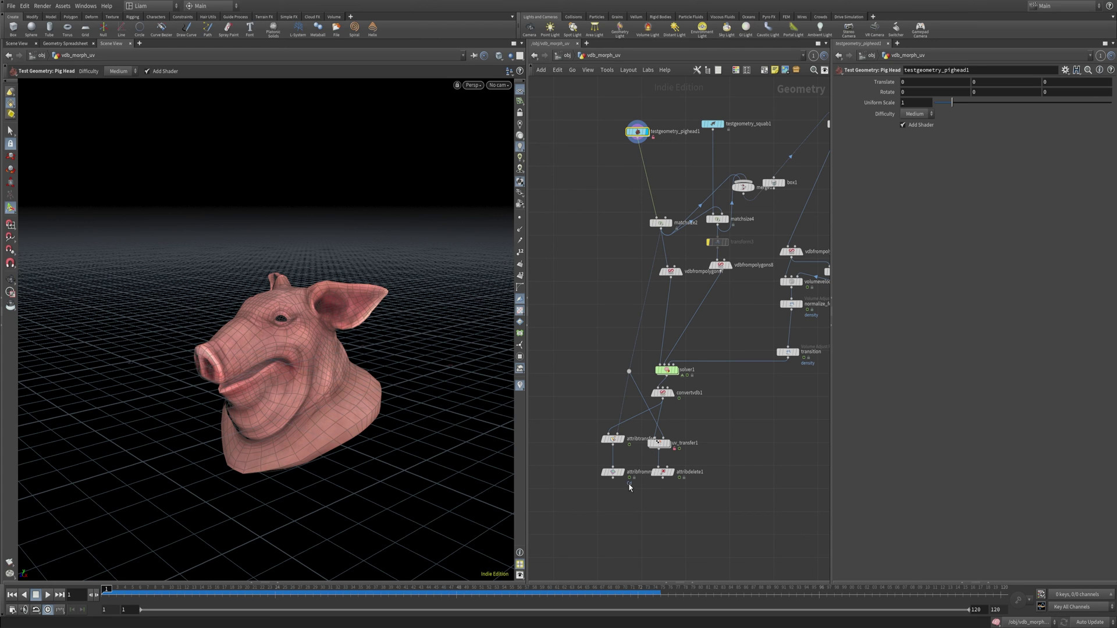
- Select attribfrommap2 to review its texture map settings, deselect it and save the scene
left_click(612, 471)
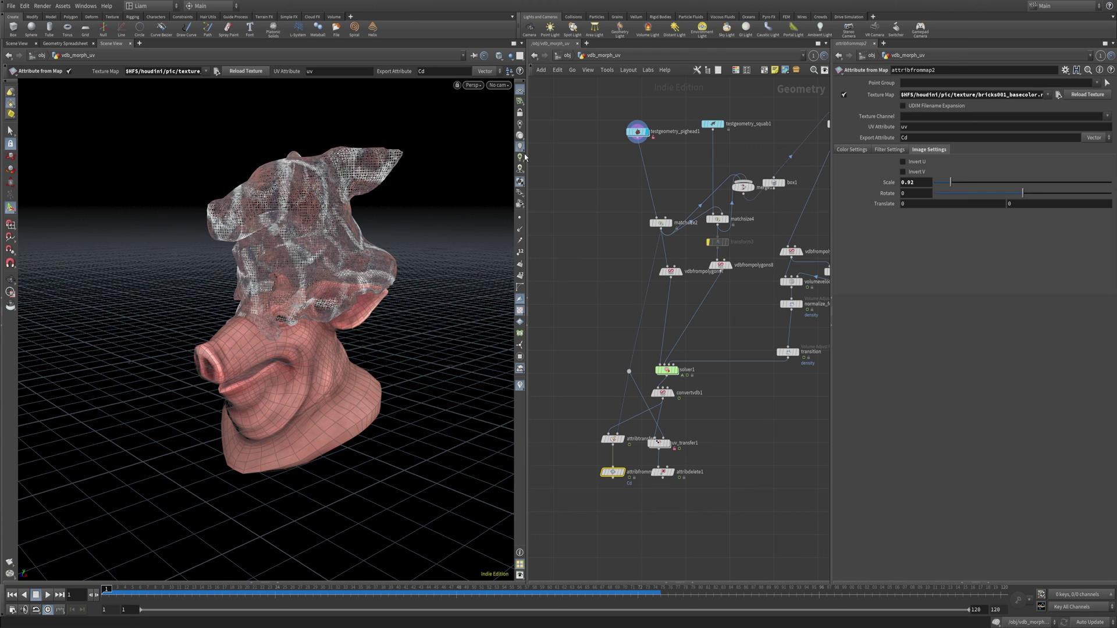
left_click(597, 269)
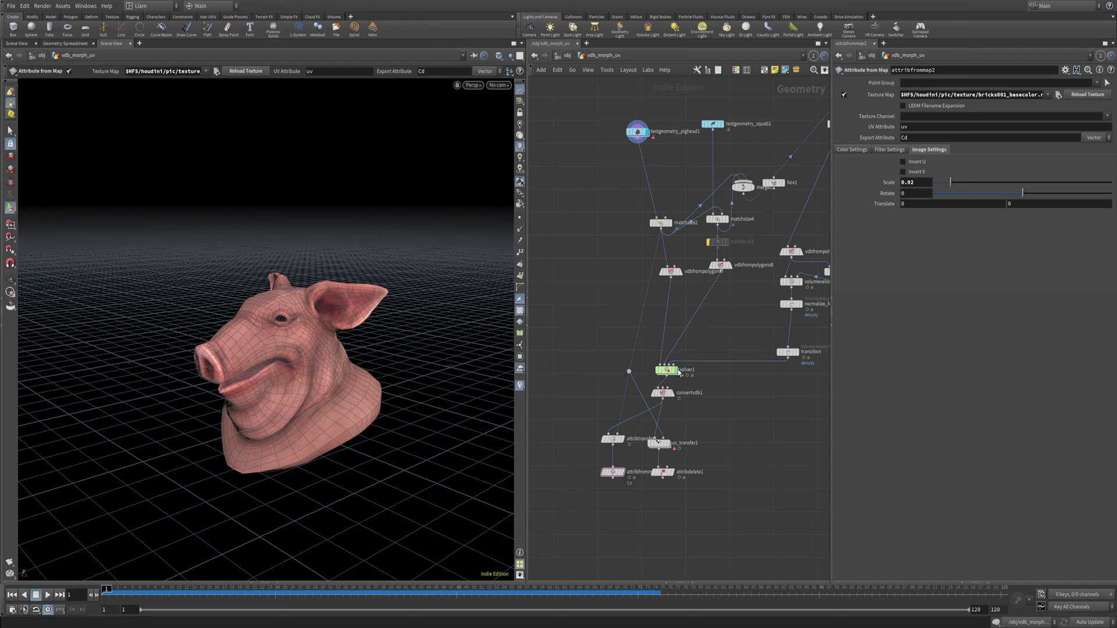
key("ctrl+s")
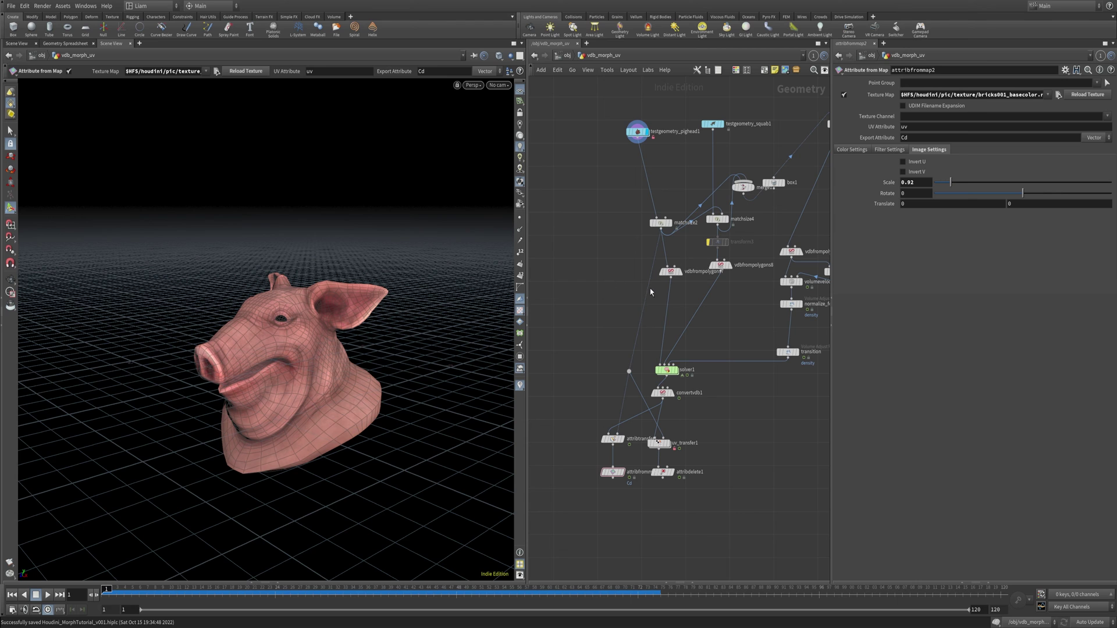
- Display solver1, play the first frames of the morph and return to frame 1
middle_click_drag(651, 292, 598, 279)
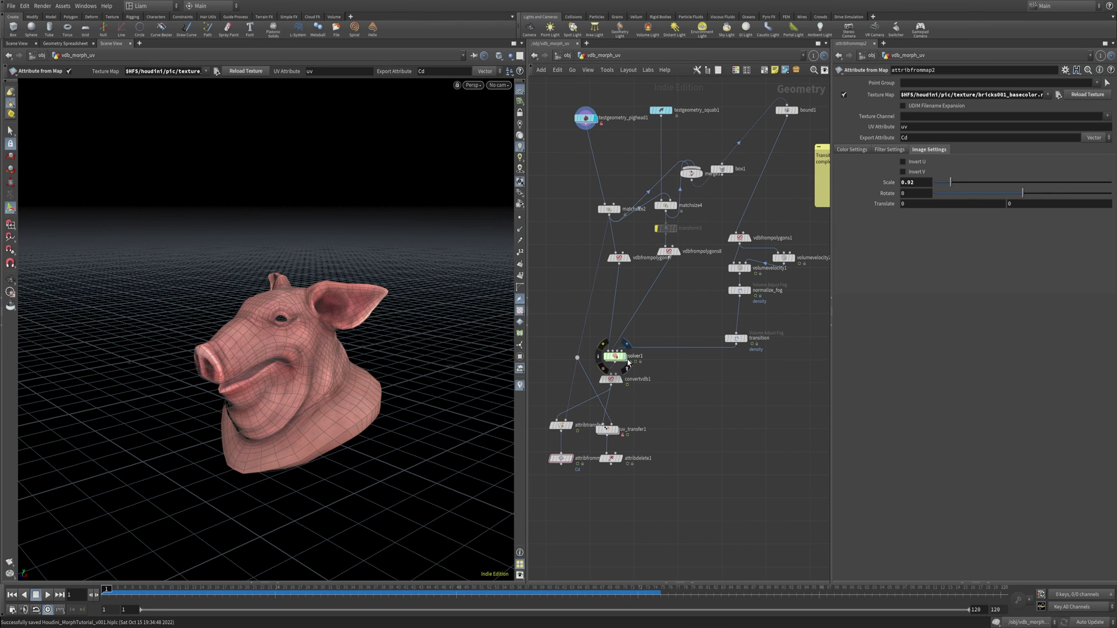
left_click(629, 363)
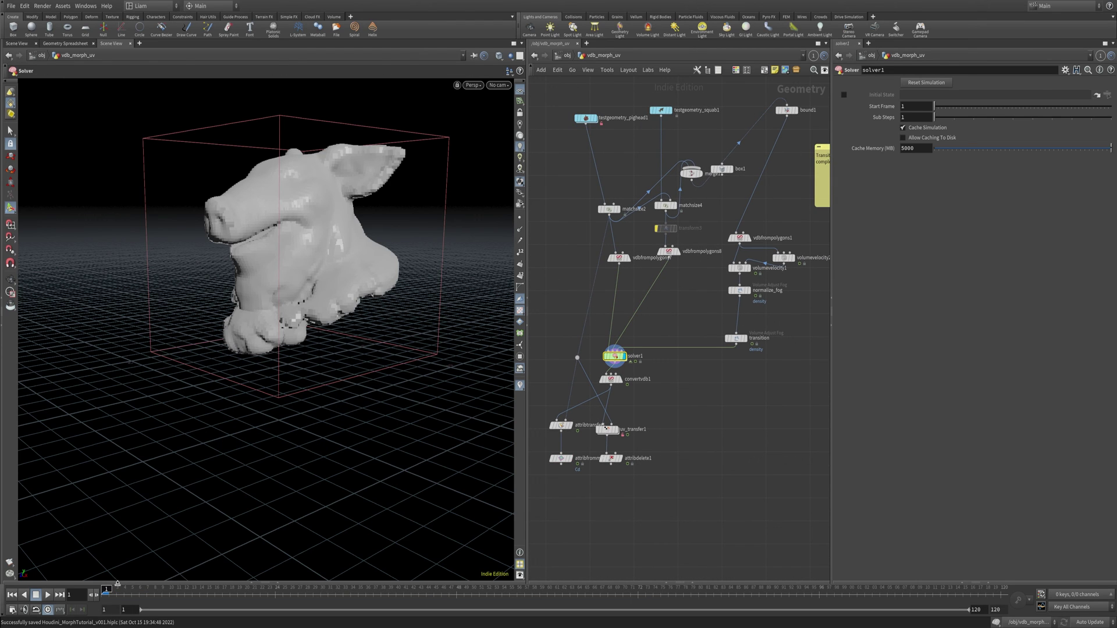
left_click(48, 596)
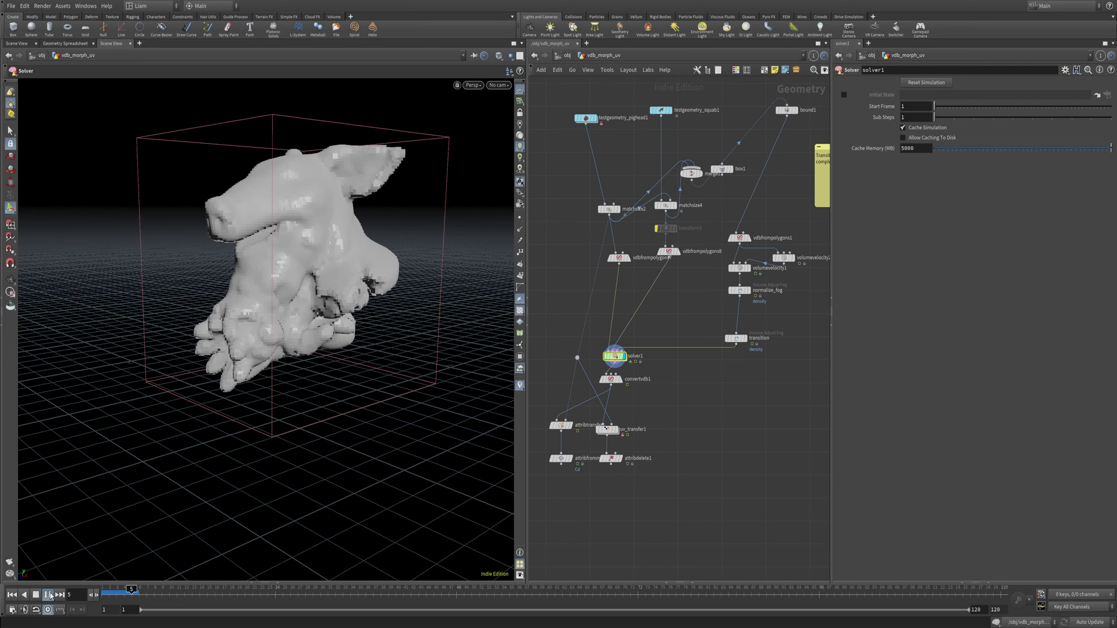
left_click(12, 596)
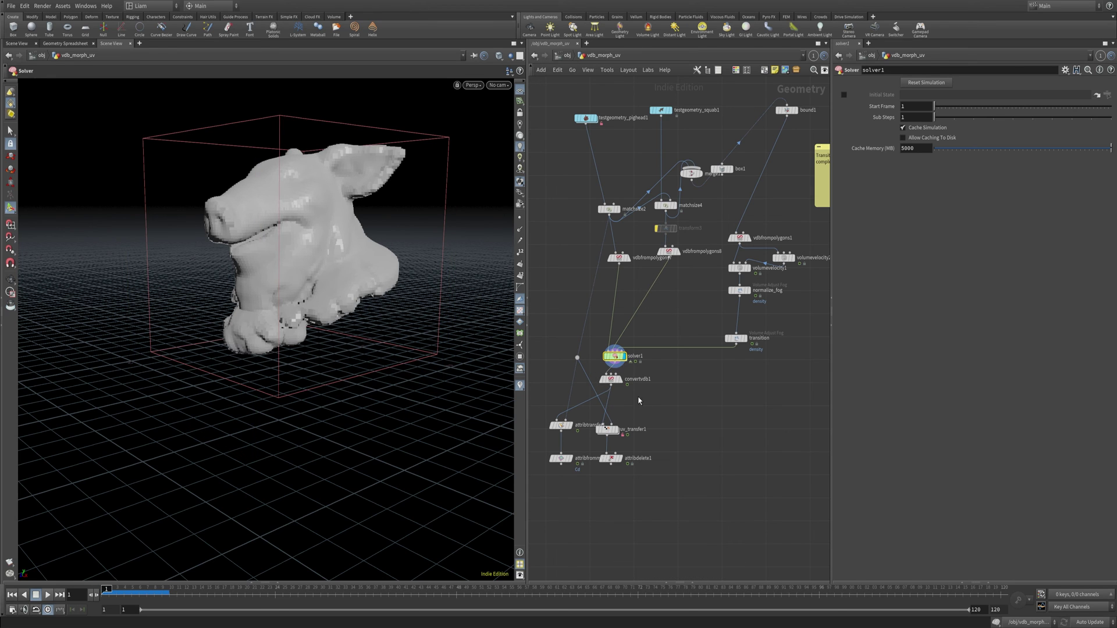
- Display convertvdb1 and uv_transfer1 in turn, and select uv_transfer1 to show its parameters
left_click(619, 379)
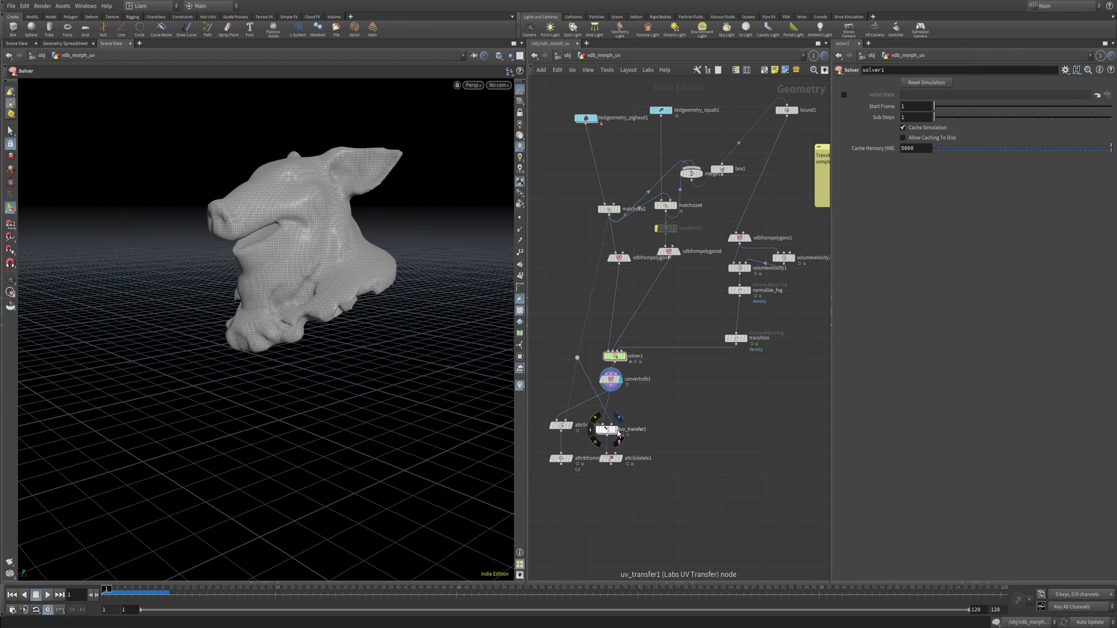
left_click(625, 435)
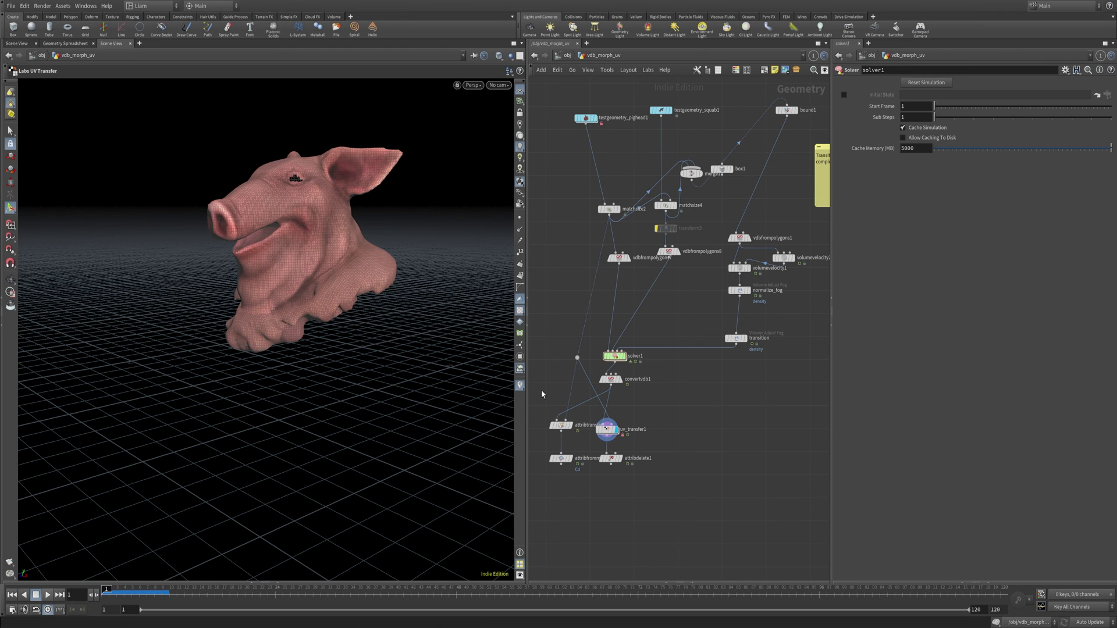
left_click(606, 420)
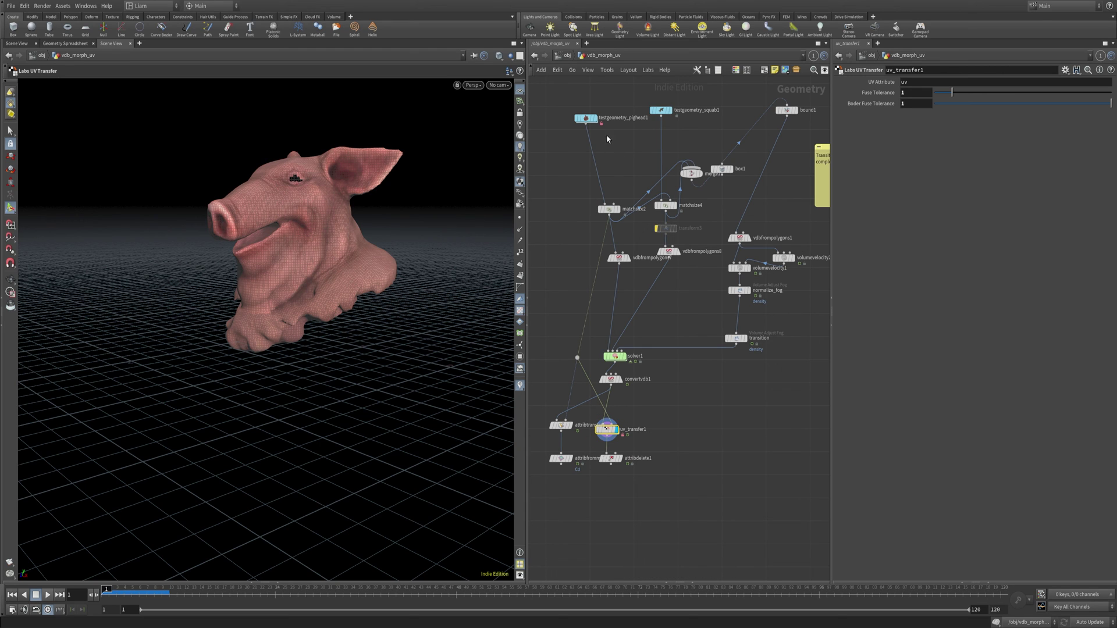
- Go to frame 7, examine the textured morph mesh up close from several angles, and save the scene
left_click(140, 594)
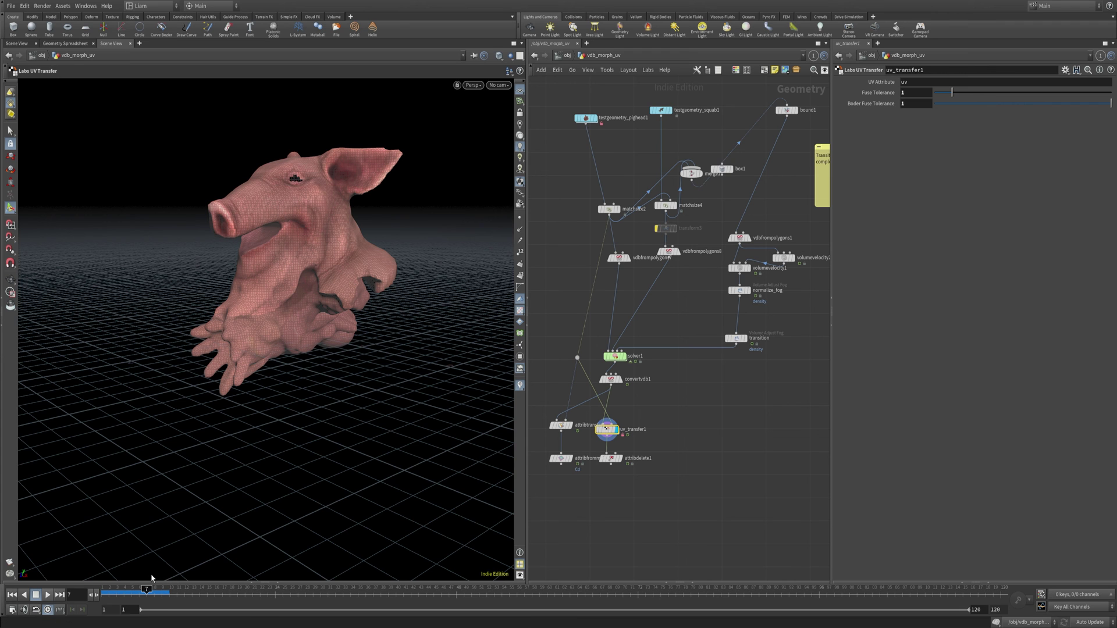
left_click_drag(296, 279, 316, 306, "alt")
right_click_drag(314, 304, 340, 283, "alt")
left_click_drag(341, 283, 304, 267, "alt")
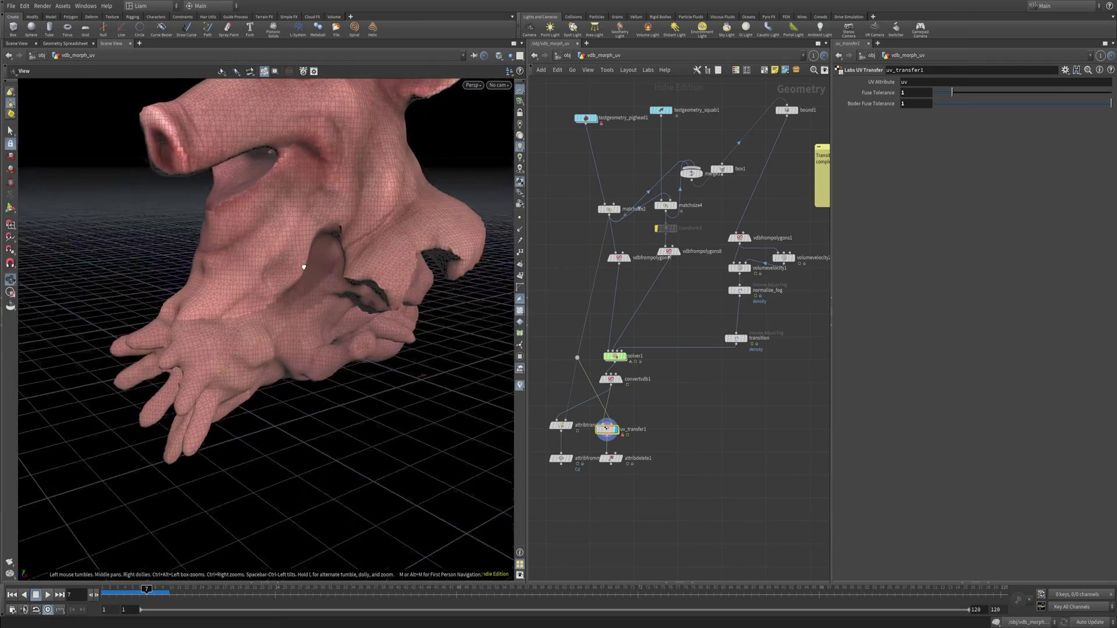
right_click_drag(305, 267, 239, 359)
left_click_drag(239, 359, 252, 340, "alt")
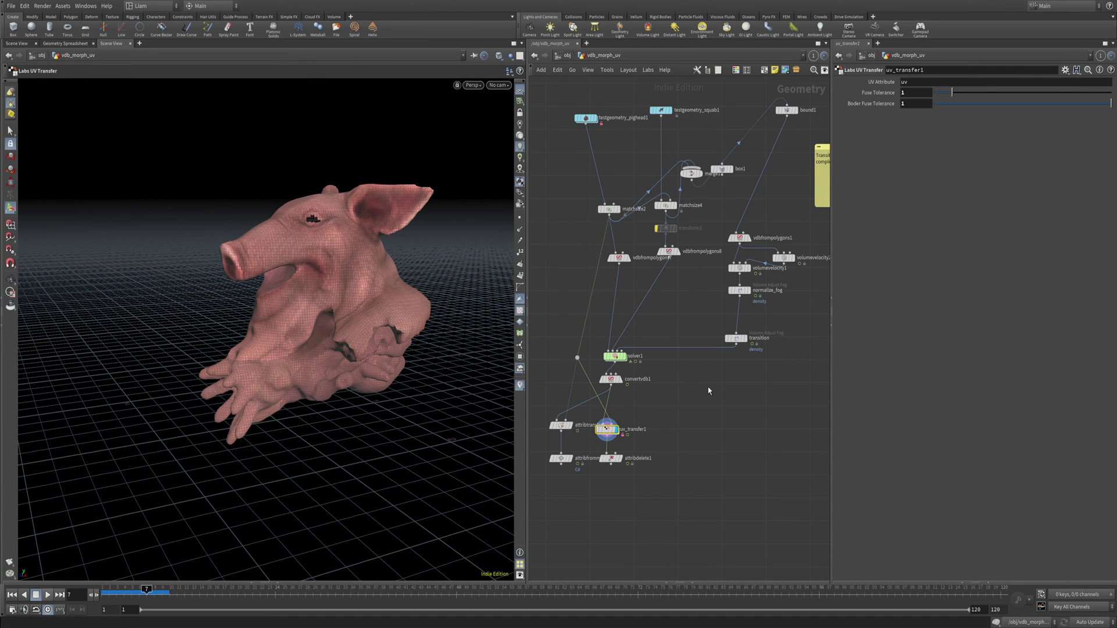
key("ctrl+s")
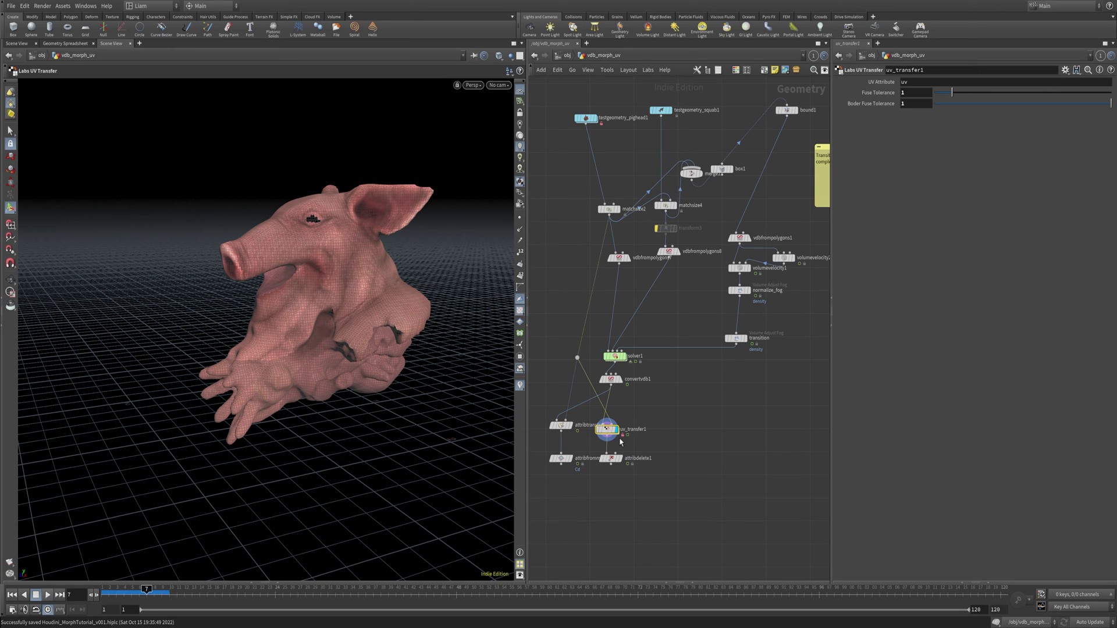
- Display attribtransfer1 at frame 7 and examine the UV checker pattern on the morph mesh up close from several angles
left_click(573, 438)
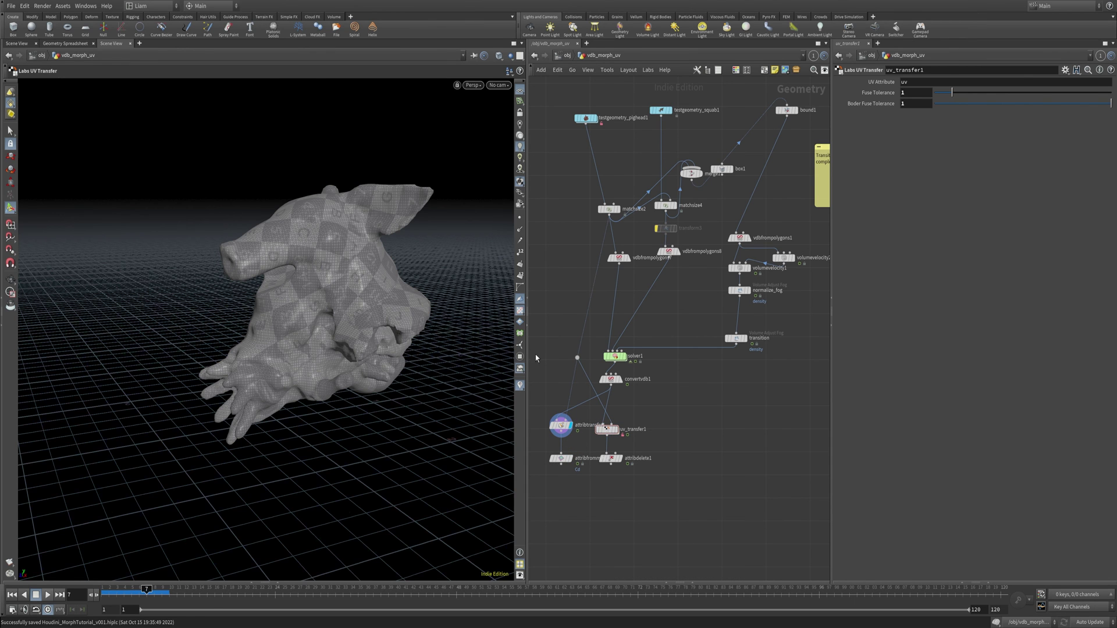
scroll(400, 304, "up", 10)
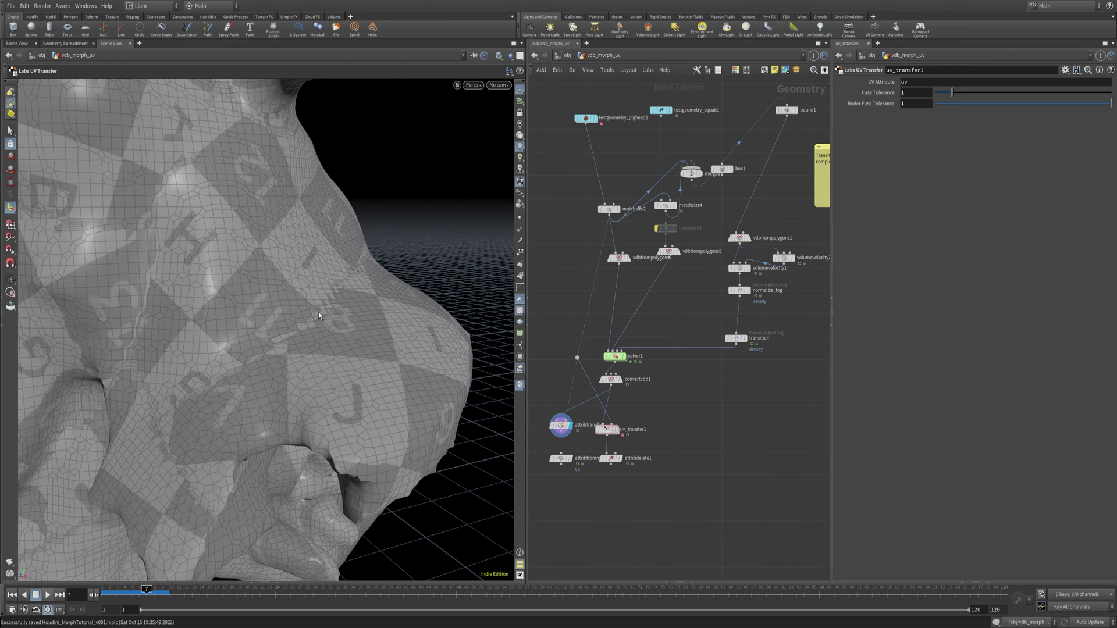
middle_click_drag(235, 356, 421, 339, "alt")
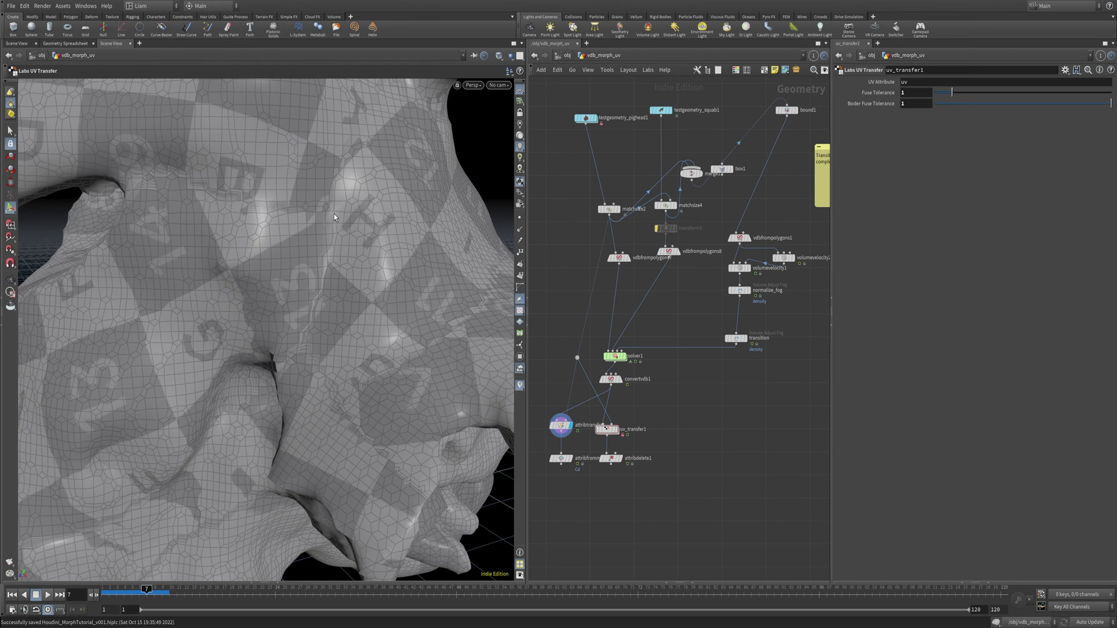
middle_click_drag(157, 273, 242, 320, "alt")
right_click_drag(242, 319, 180, 357, "alt")
left_click_drag(180, 357, 255, 349, "alt")
right_click_drag(255, 349, 389, 228, "alt")
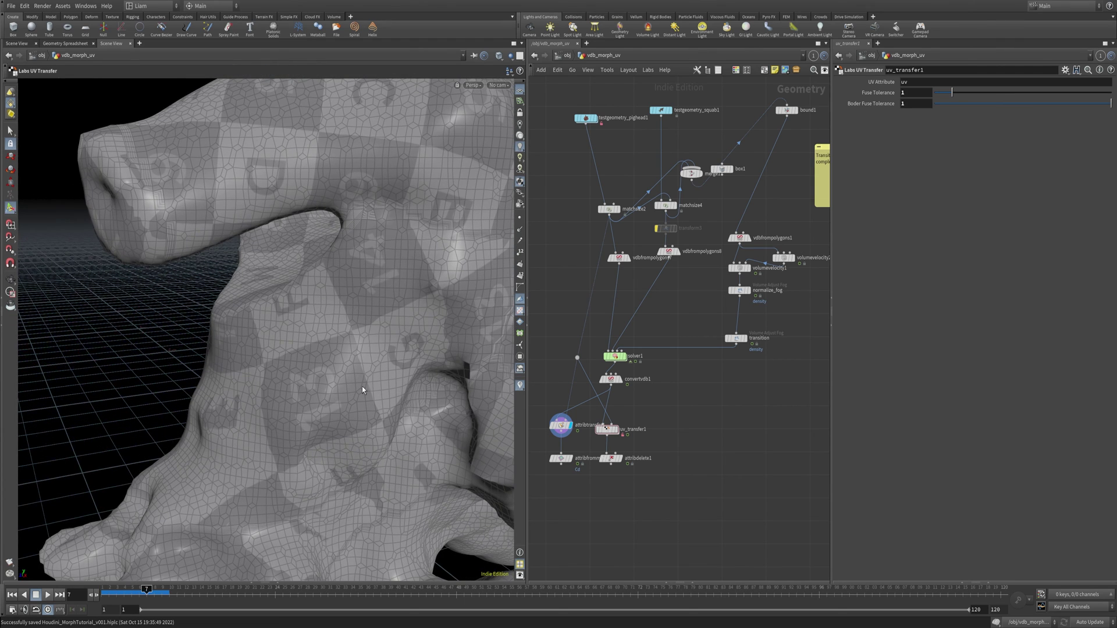
left_click_drag(453, 377, 401, 368, "alt")
right_click_drag(401, 368, 331, 357, "alt")
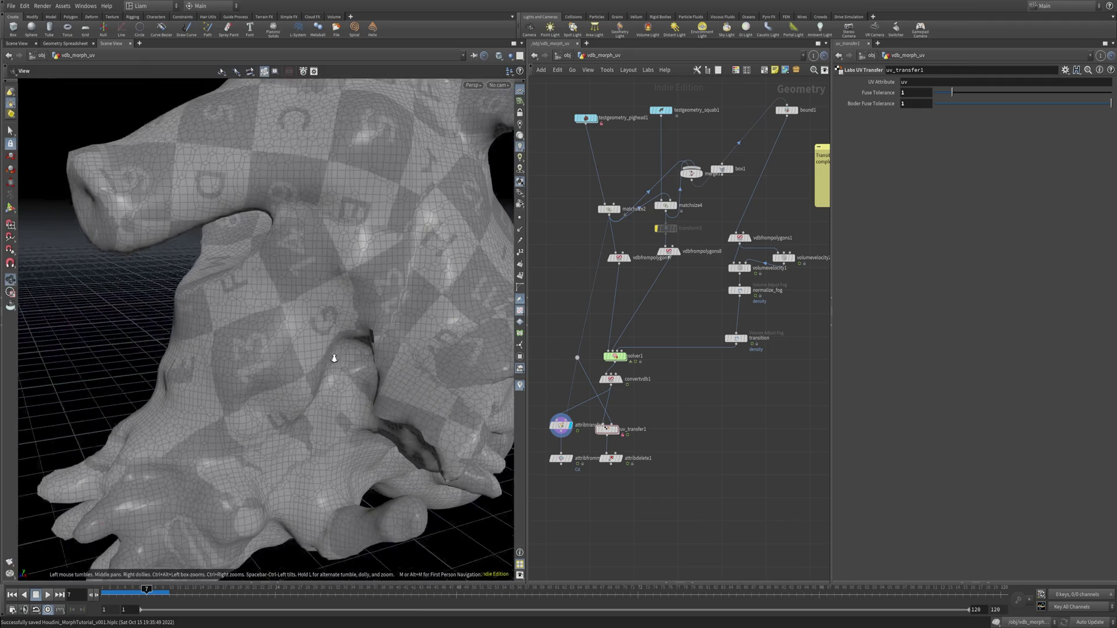
middle_click_drag(331, 356, 344, 372, "alt")
left_click_drag(344, 372, 464, 399, "alt")
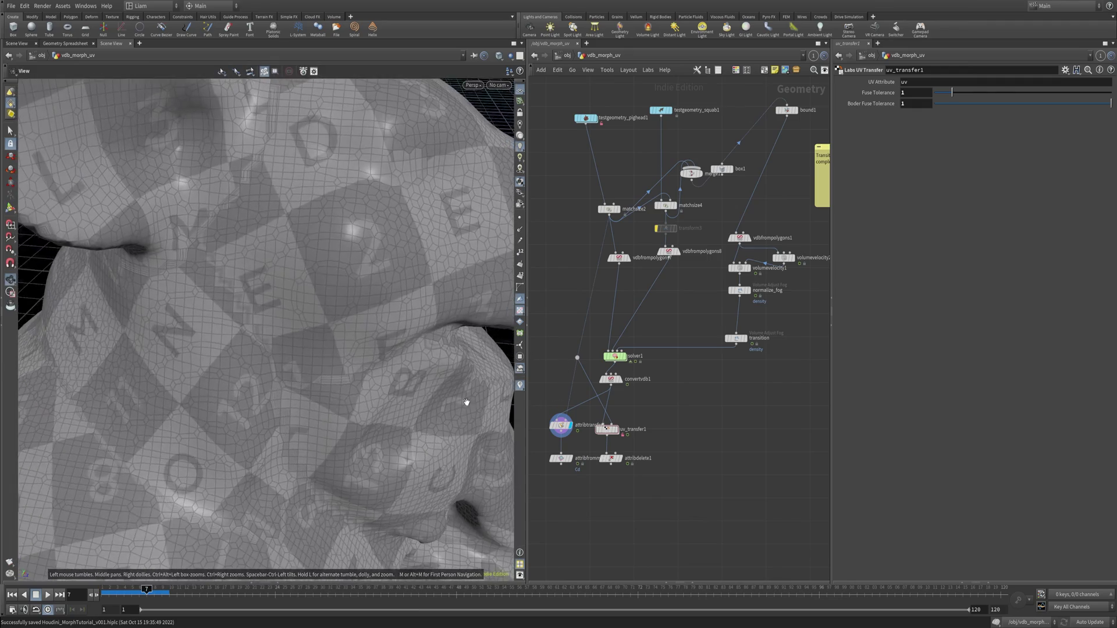
right_click_drag(464, 399, 274, 360, "alt")
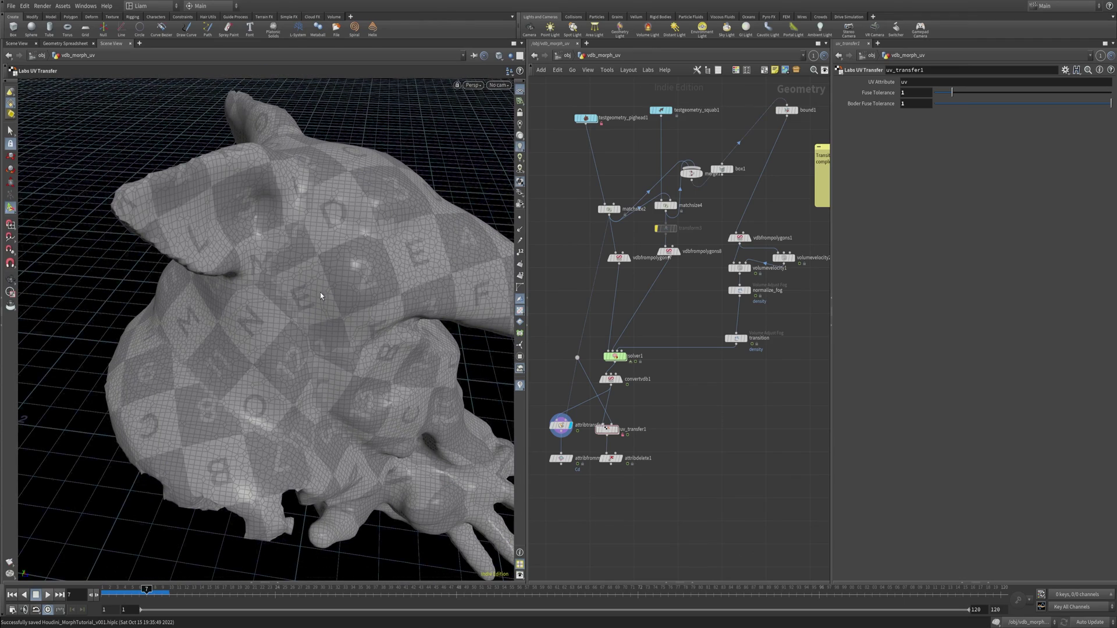
left_click_drag(354, 385, 397, 343, "alt")
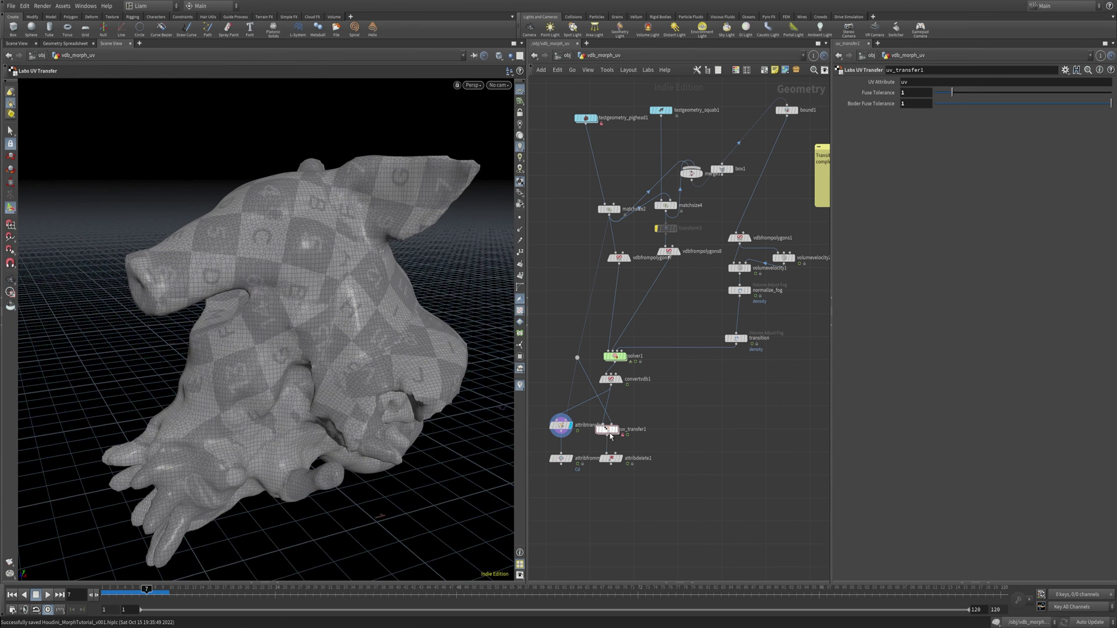
- Play the morph from frame 6 to about frame 17, return to frame 8 with uv_transfer1 displayed, and save the scene
left_click_drag(122, 593, 139, 592)
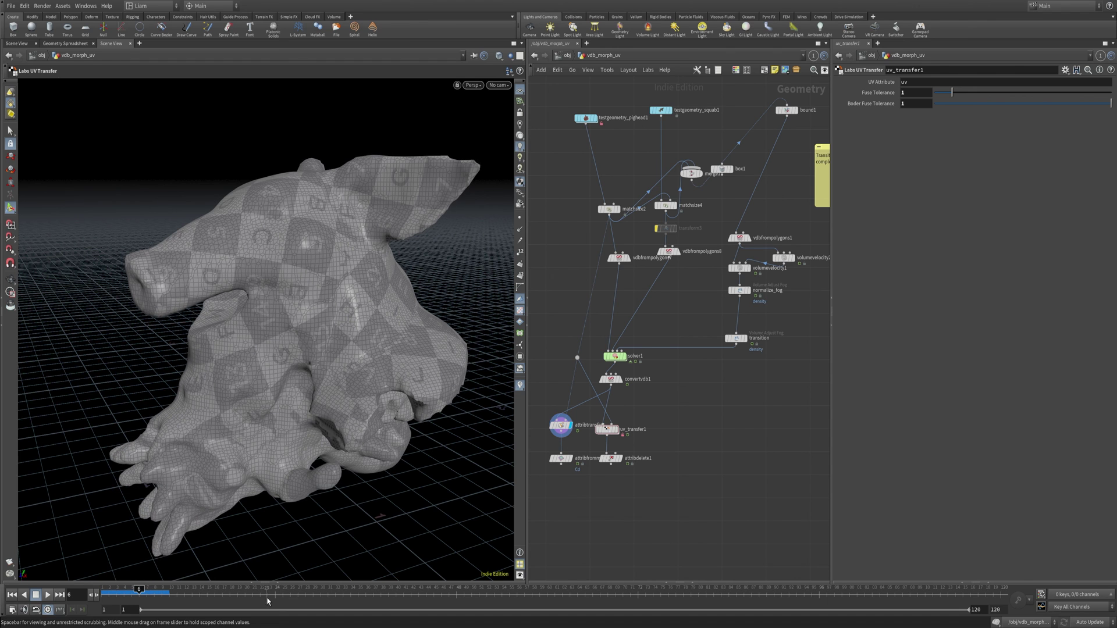
left_click(51, 594)
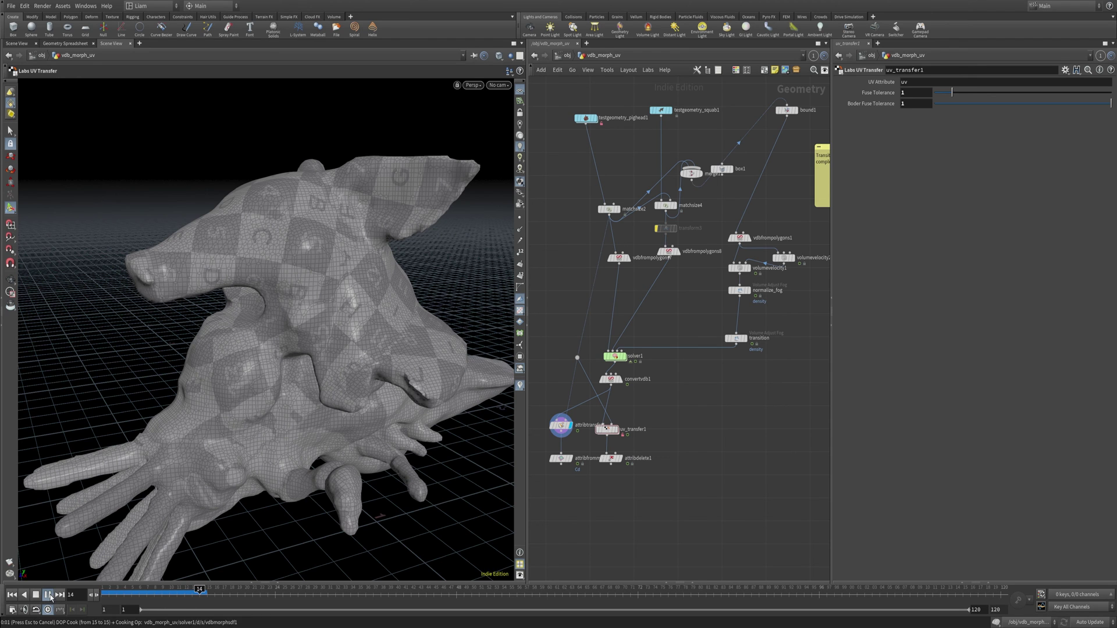
left_click(49, 595)
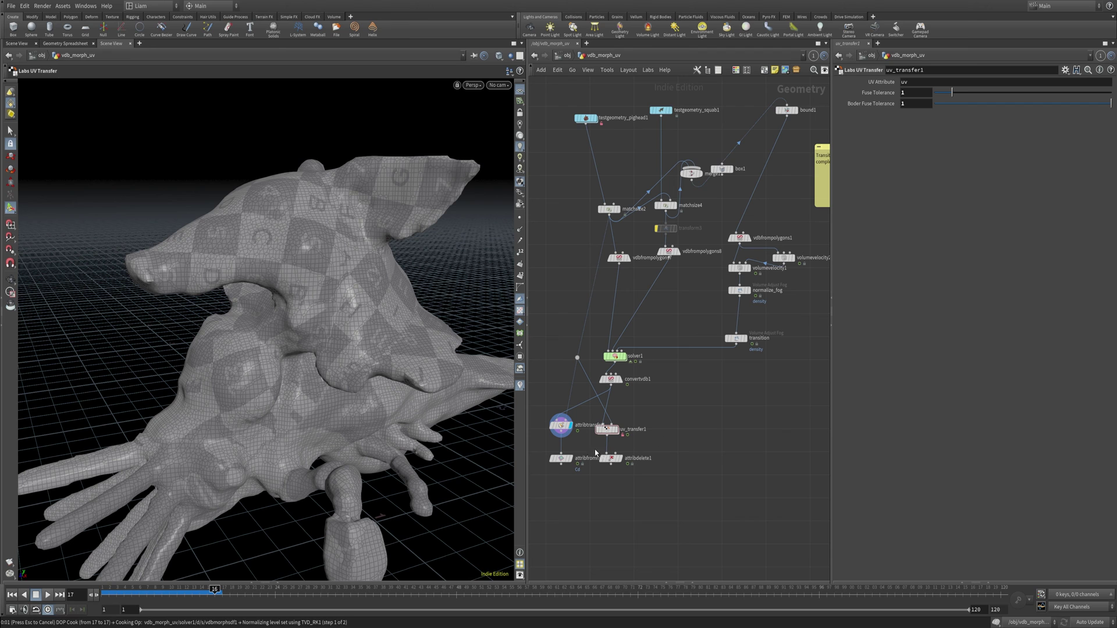
left_click_drag(216, 592, 155, 593)
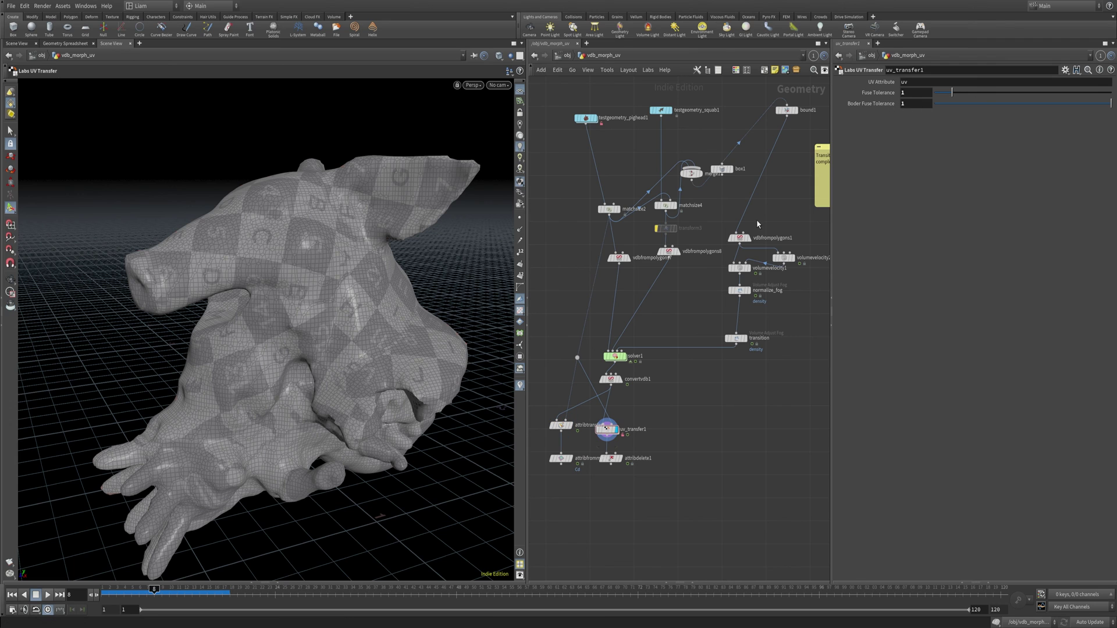
key("ctrl+s")
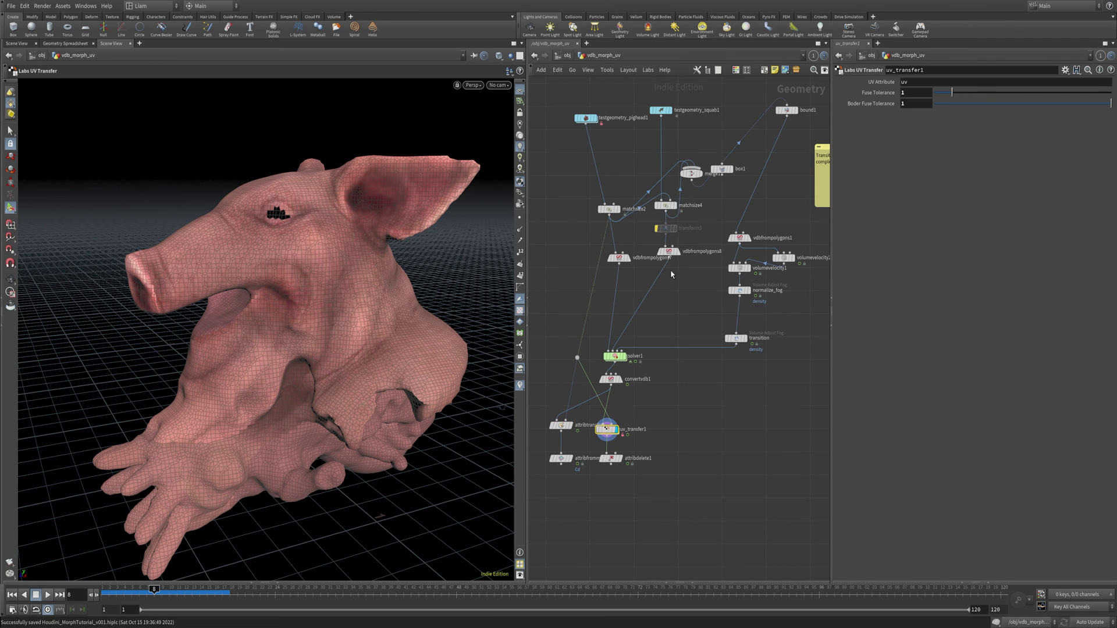
- Inspect transfer_uvs_and_custom_attrs and set_values_at_border inside uv_transfer1, and return to the vdb_morph_uv network
double_click(608, 431)
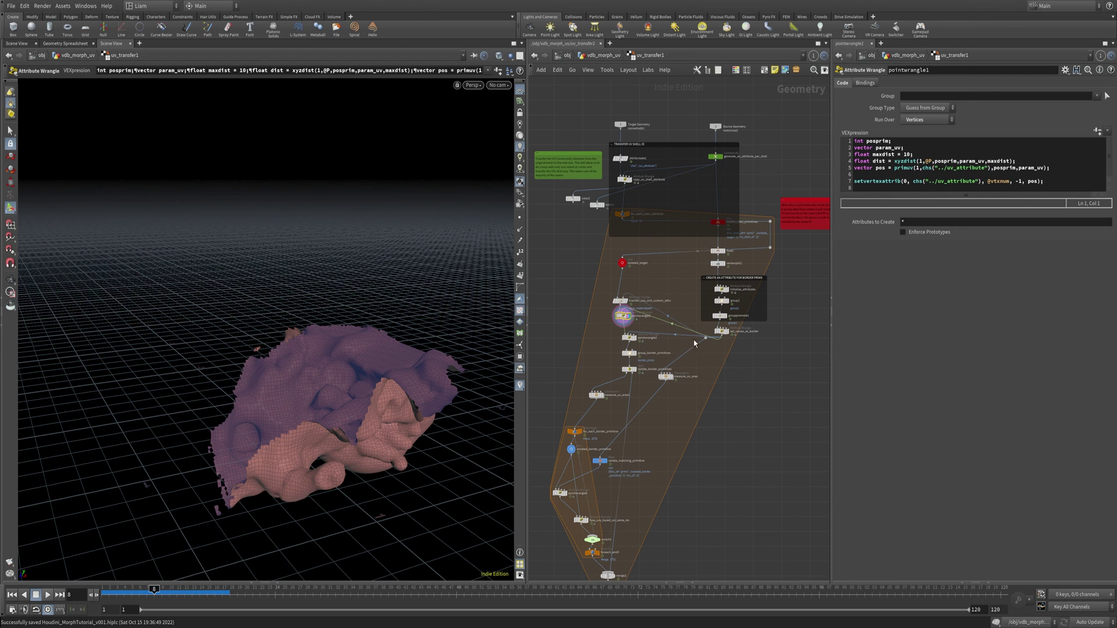
mouse_move(711, 332)
mouse_move(717, 296)
left_click(621, 301)
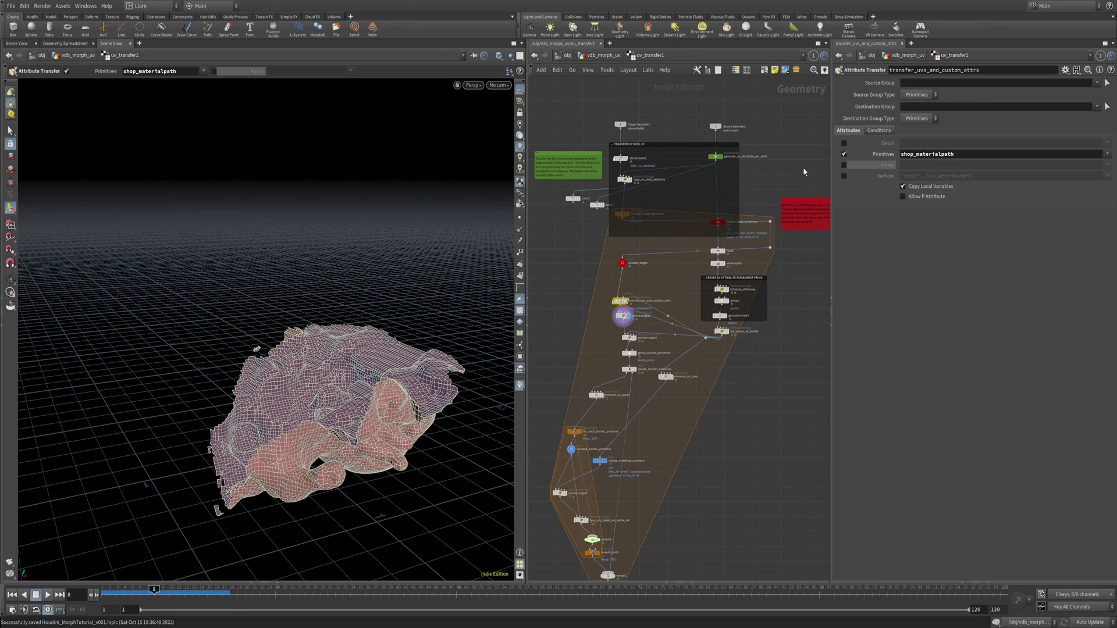
left_click(765, 356)
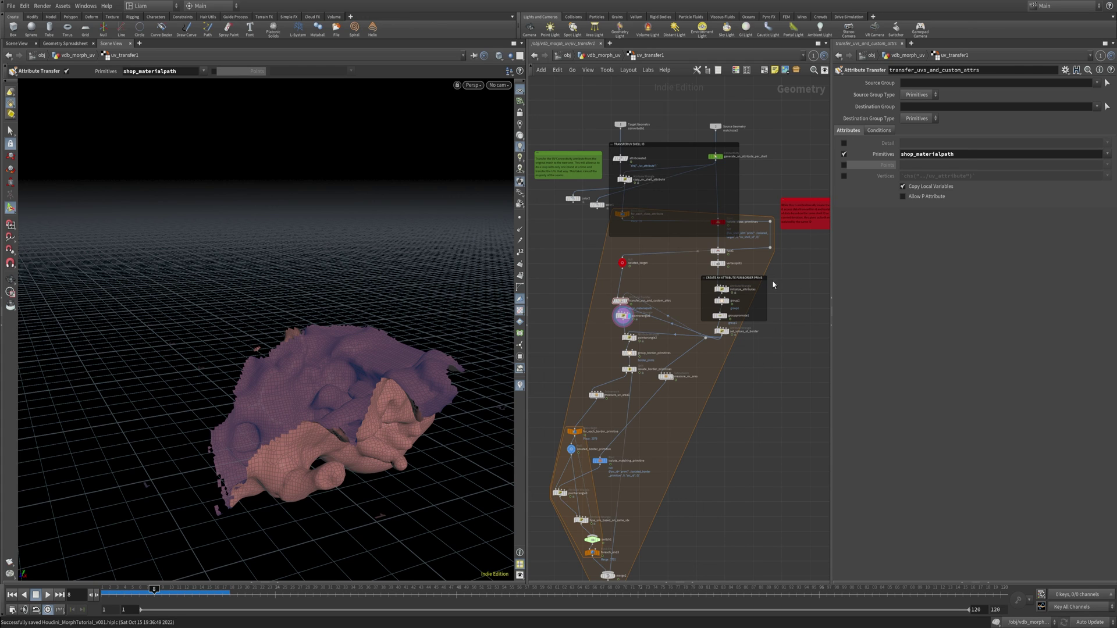
left_click(722, 331)
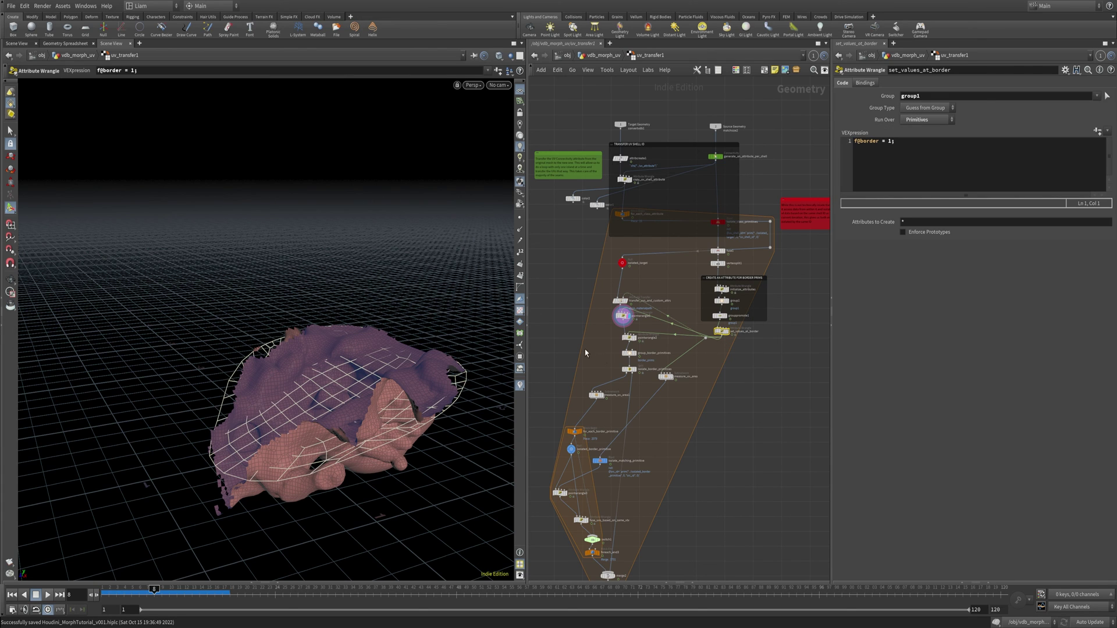
left_click(639, 318)
left_click(620, 302)
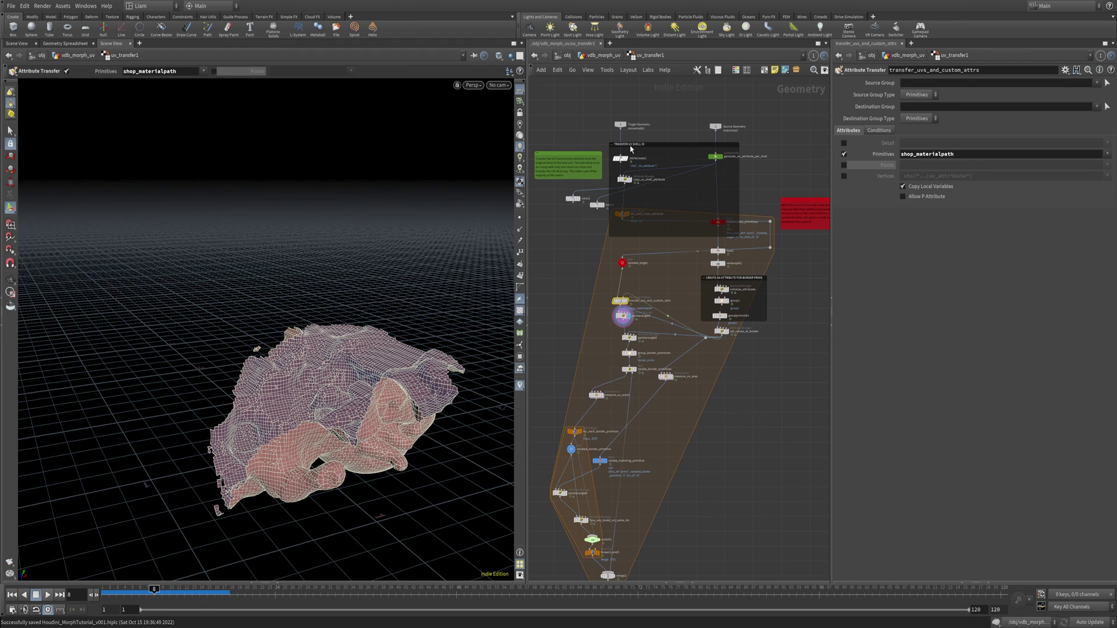
left_click(608, 57)
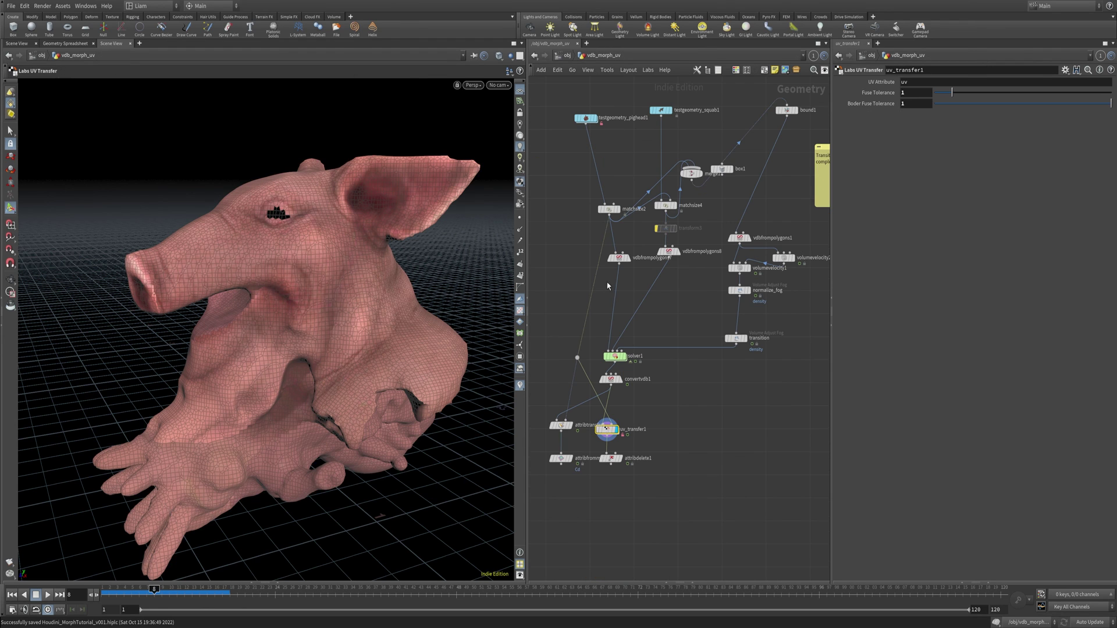
right_click(608, 431)
left_click(613, 435)
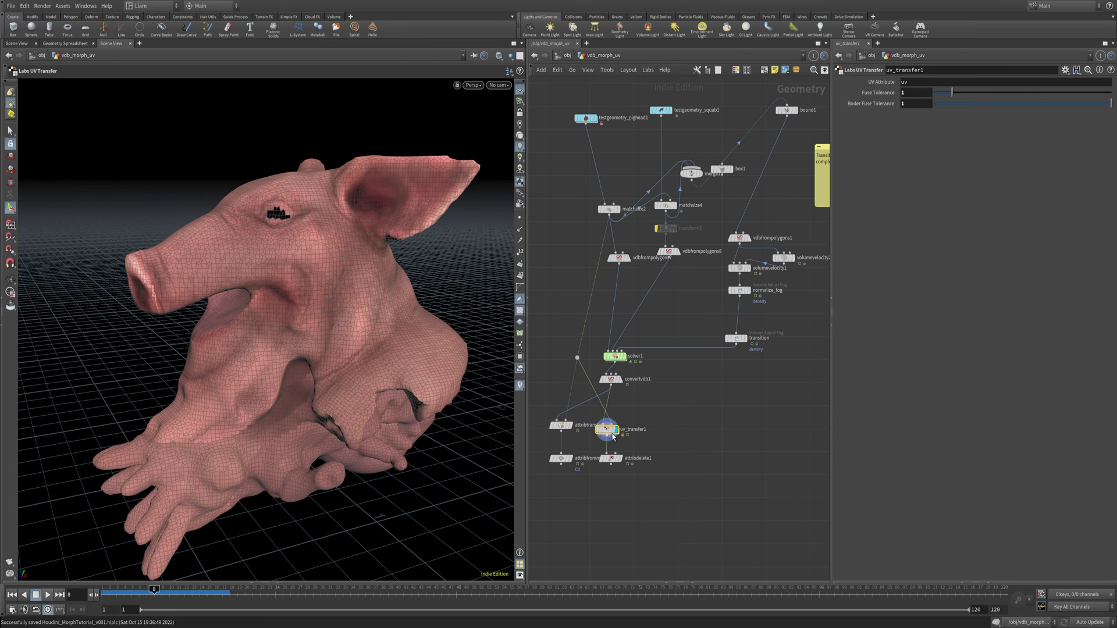
right_click(562, 427)
left_click(572, 414)
right_click(561, 426)
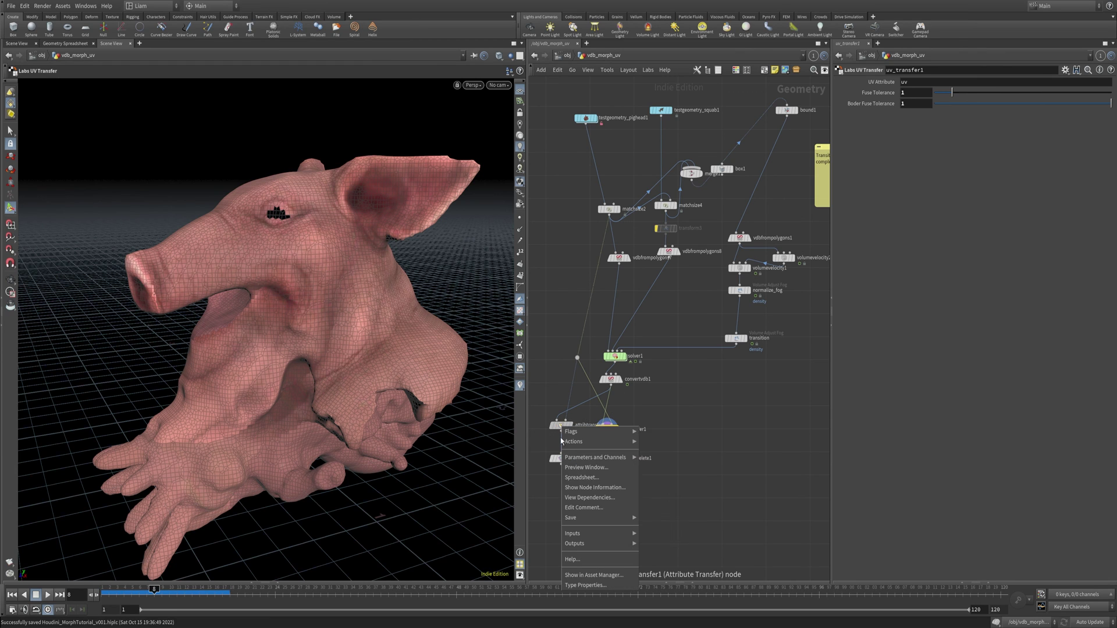
left_click(635, 437)
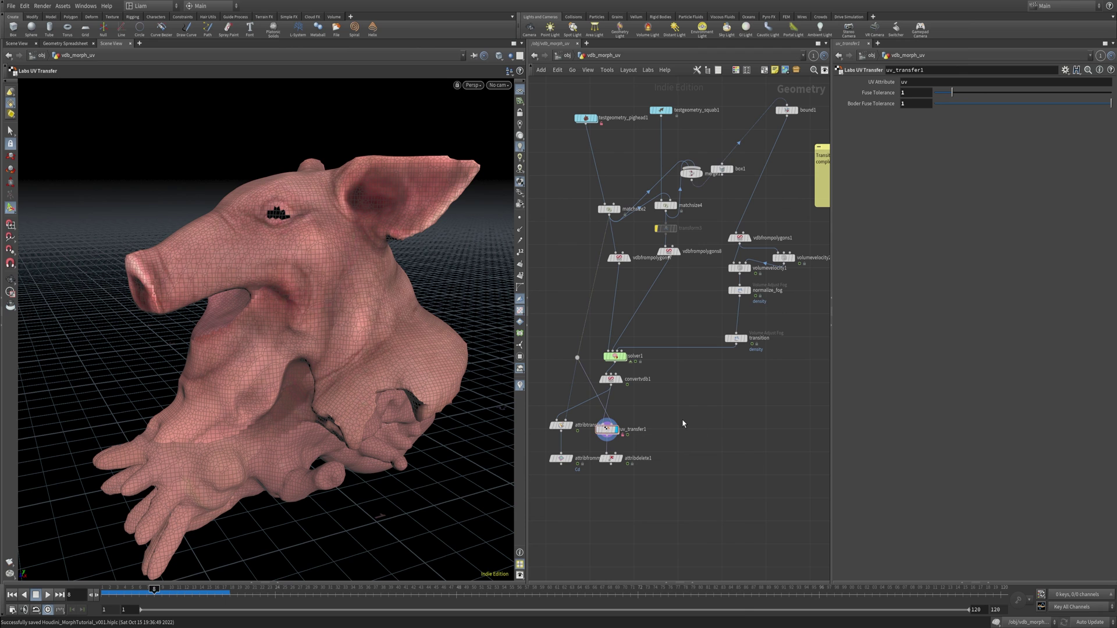
- Add a new Labs UV Transfer node beside uv_transfer1
key("Tab")
type("labs")
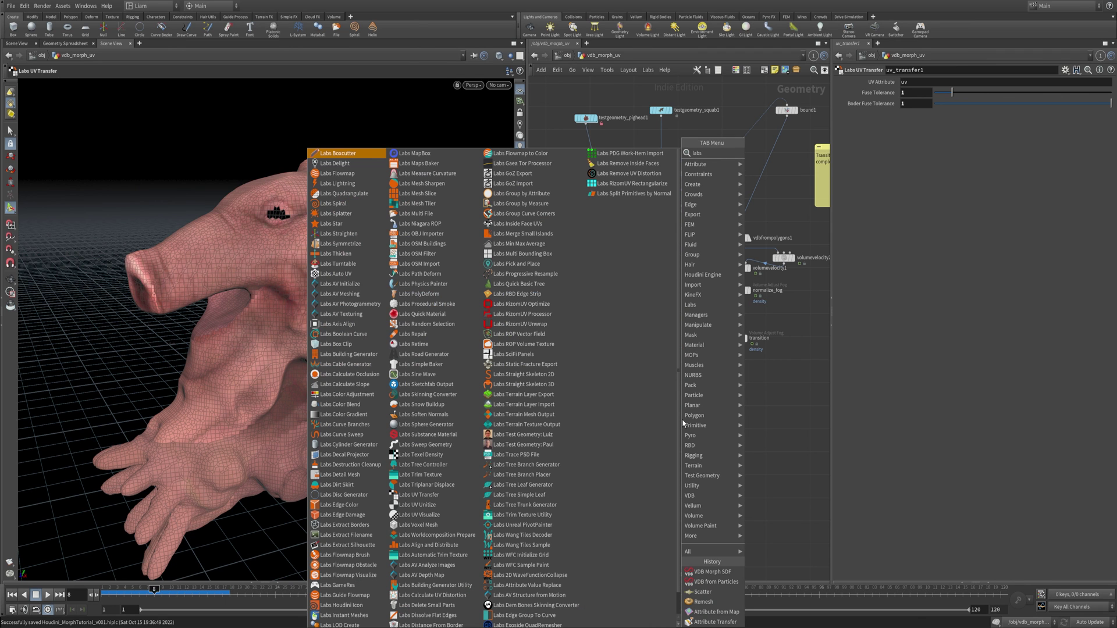
type(" uv t")
key("Return")
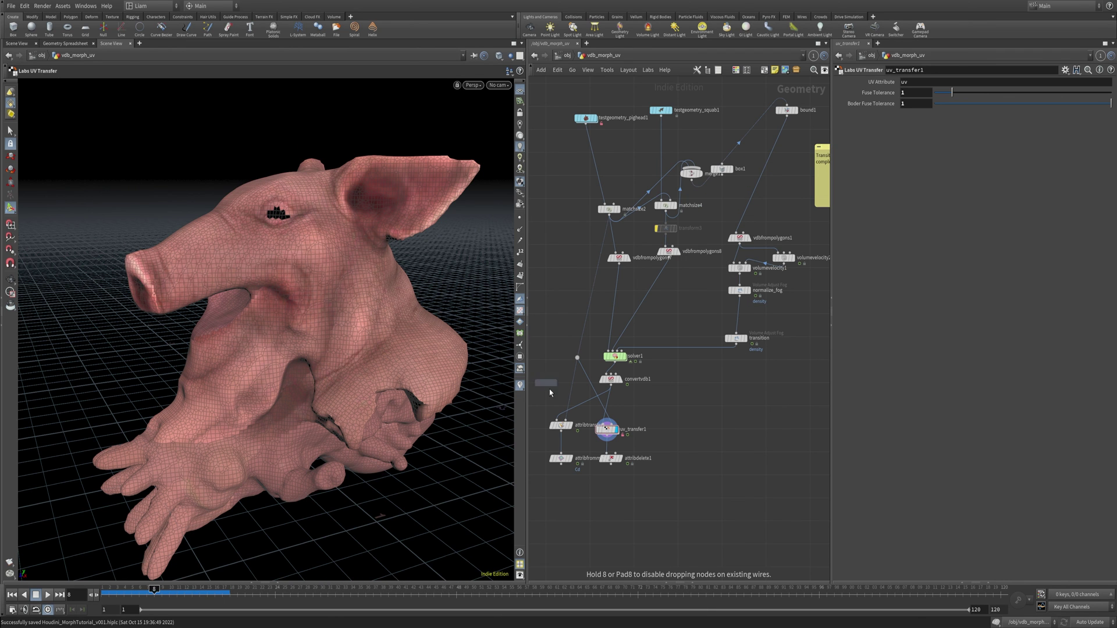
left_click(668, 429)
- Allow editing of the new UV transfer node's contents as a demonstration and delete the node
right_click(666, 437)
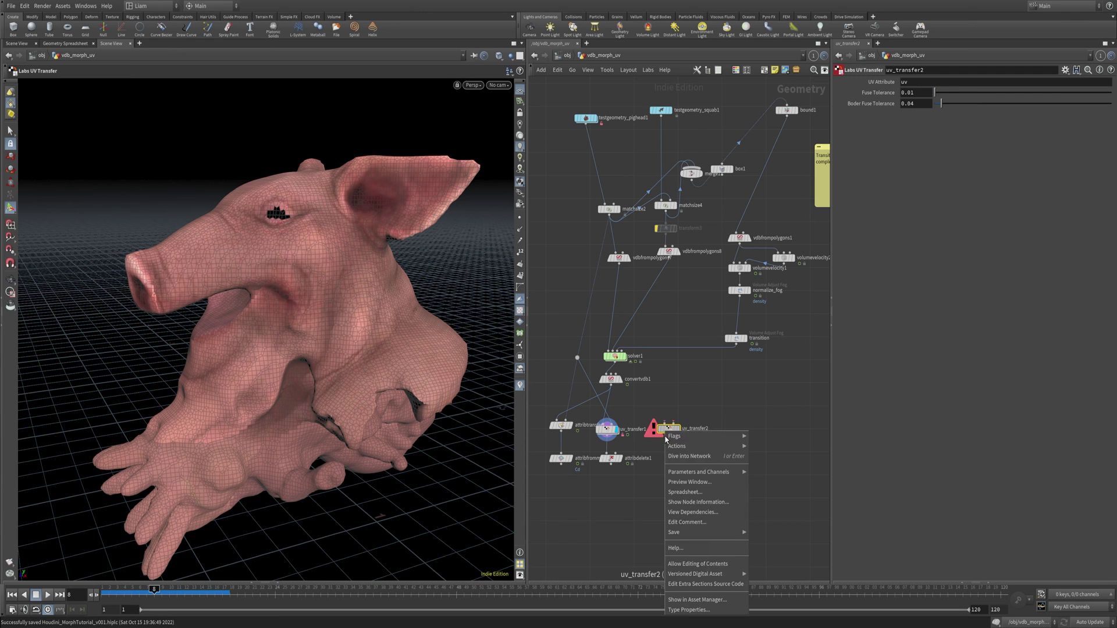
left_click(698, 564)
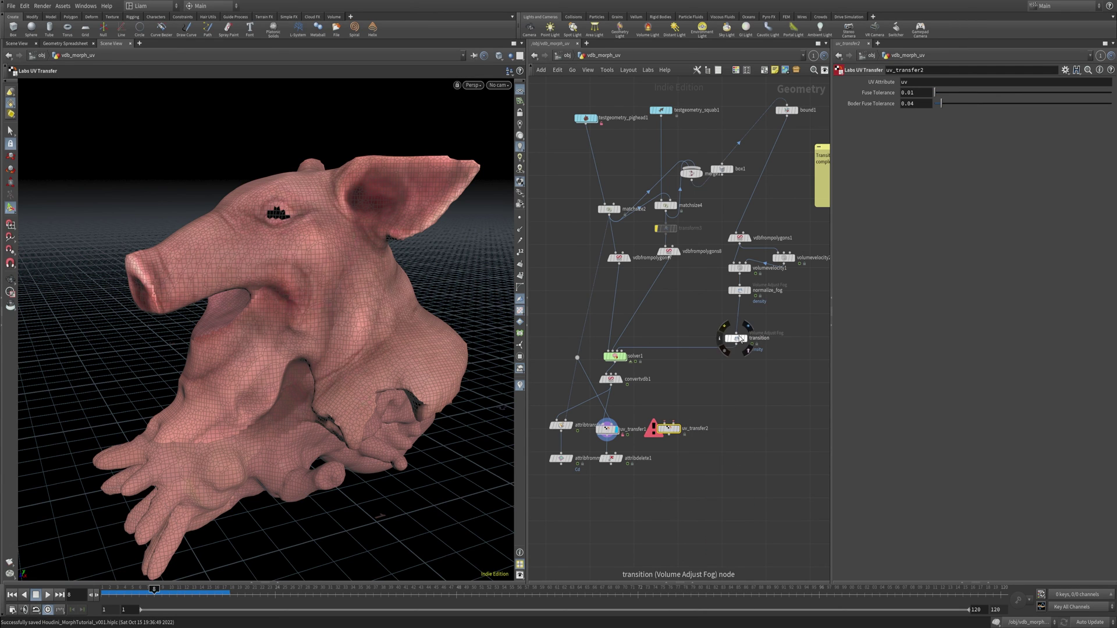
key("Delete")
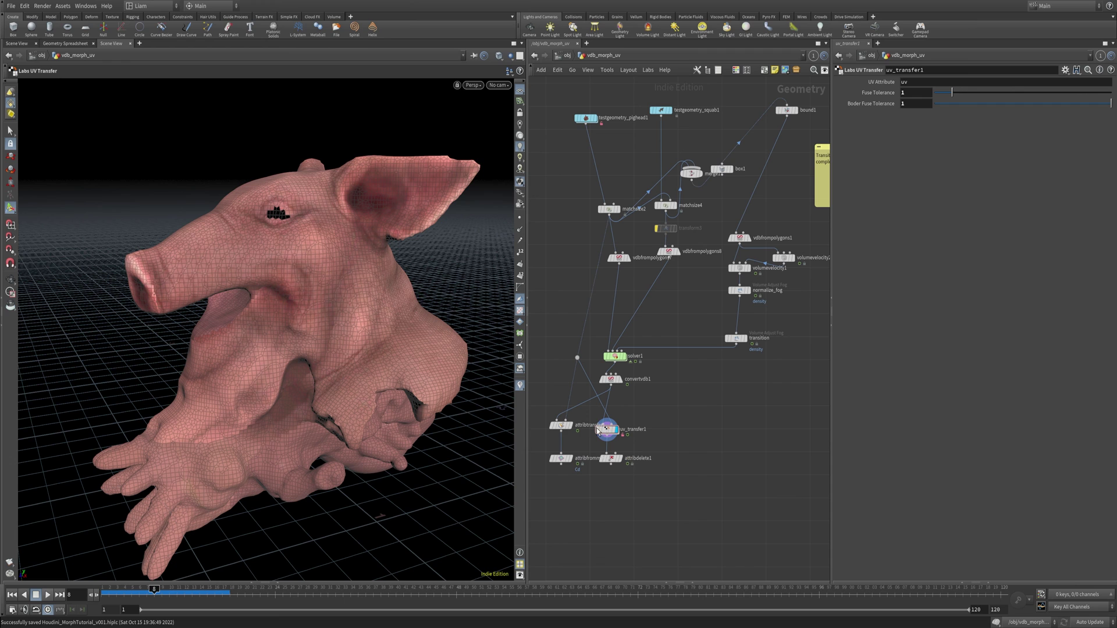
- Display and select attribdelete1, and examine the UV checker pattern up close on the body of the morph mesh
mouse_move(621, 464)
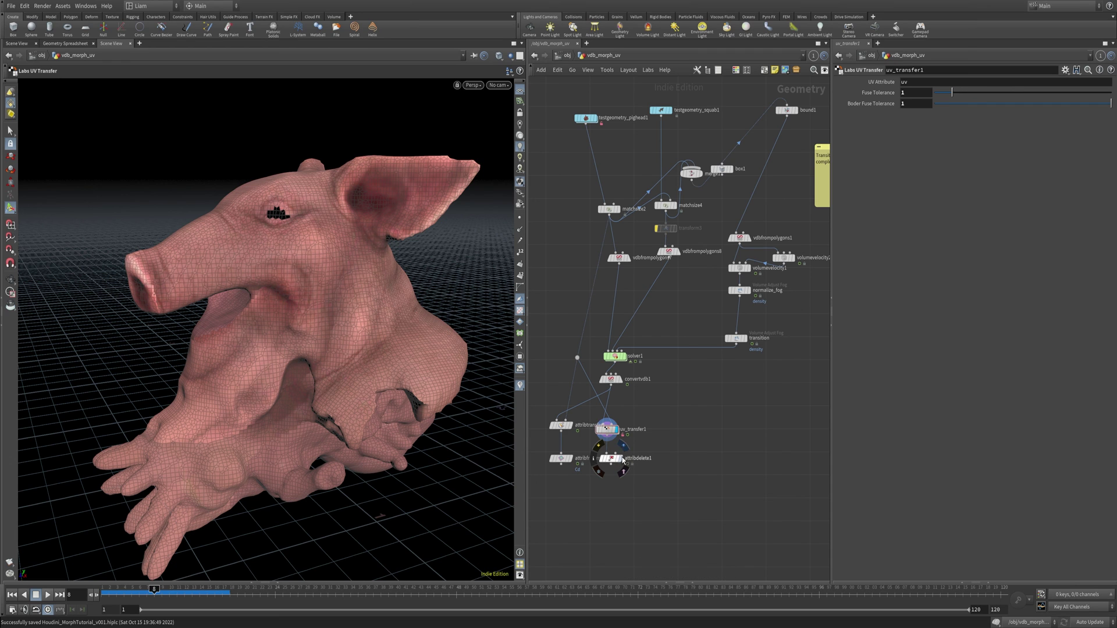
left_click(622, 467)
left_click(611, 460)
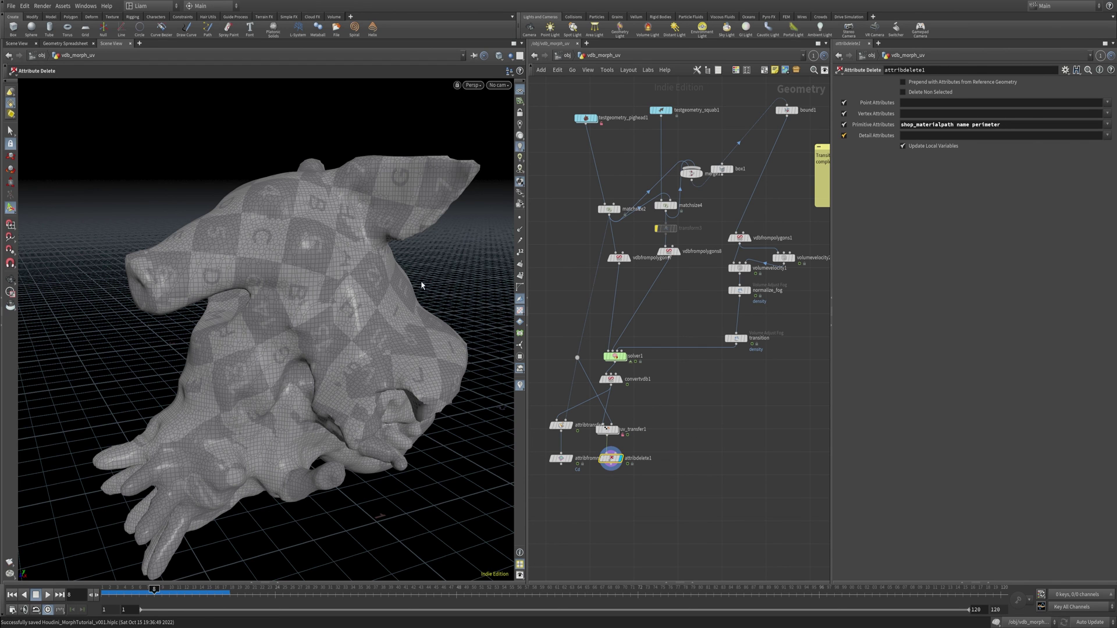
right_click_drag(349, 347, 582, 284, "alt")
middle_click_drag(465, 324, 285, 366, "alt")
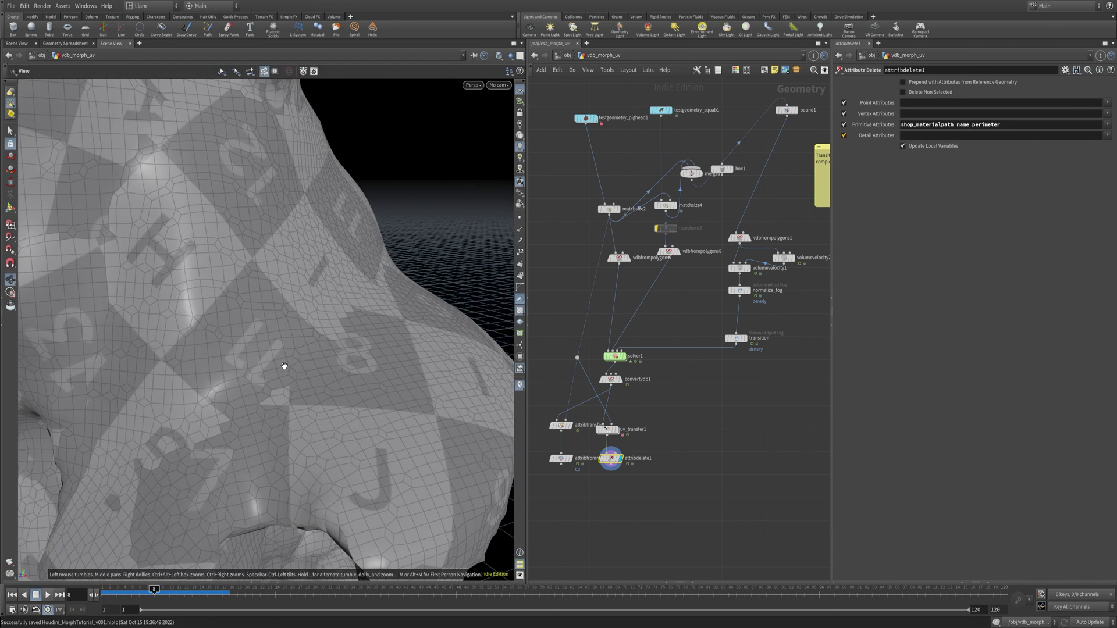
mouse_move(284, 366)
left_mouse_down("alt")
mouse_move(219, 369)
mouse_move(142, 399)
mouse_move(273, 375)
left_mouse_up("alt")
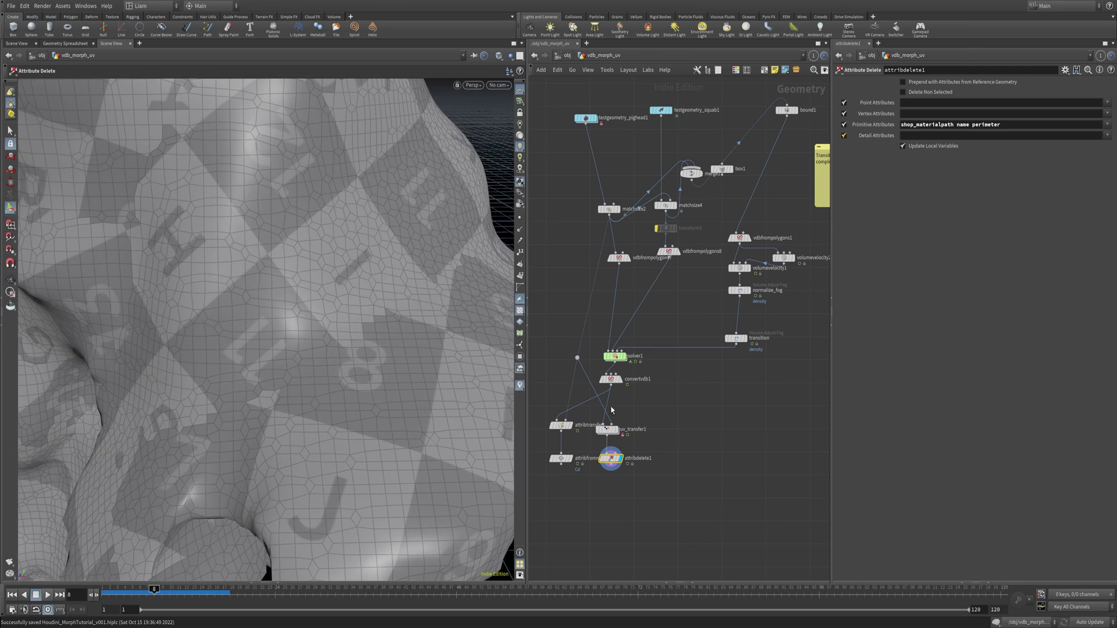
- Display attribtransfer1 to compare its UV seams up close and on the whole mesh, and save the scene
left_click(570, 425)
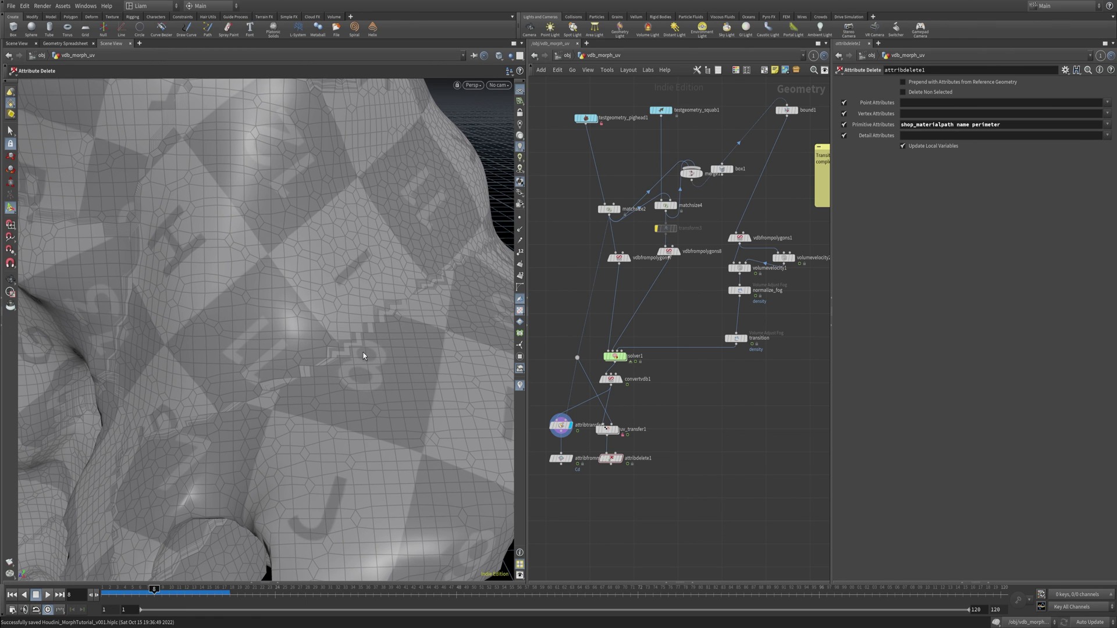
key("Escape")
left_click_drag(347, 389, 394, 377)
right_click_drag(394, 377, 312, 399, "alt")
left_click_drag(357, 385, 345, 381, "alt")
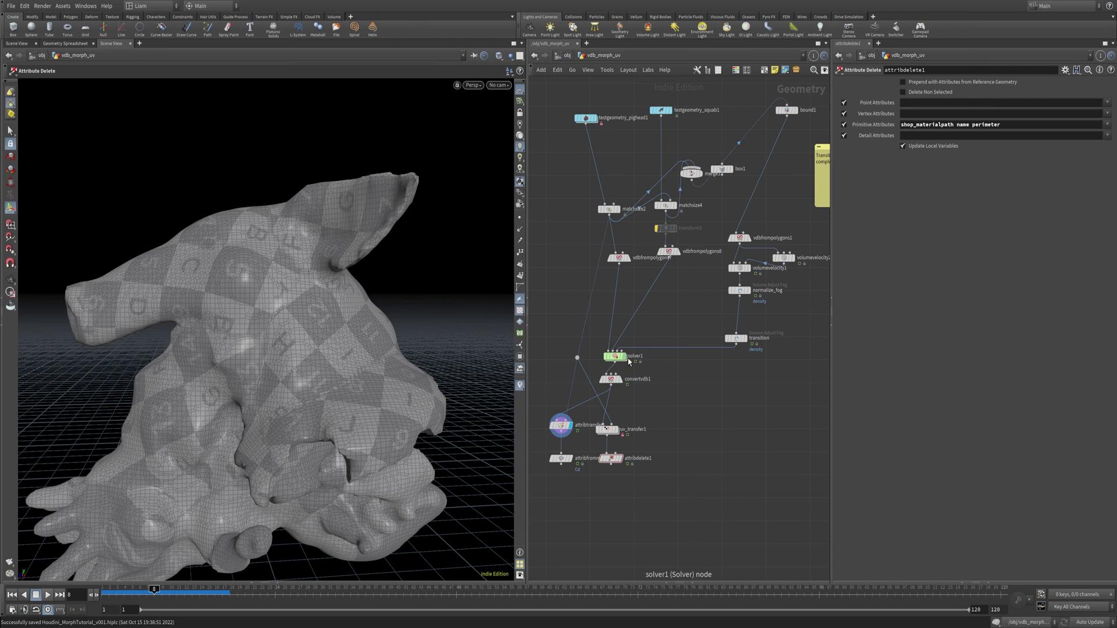
- Display convertvdb1 and select attribtransfer1 to show its attribute settings
left_click(621, 381)
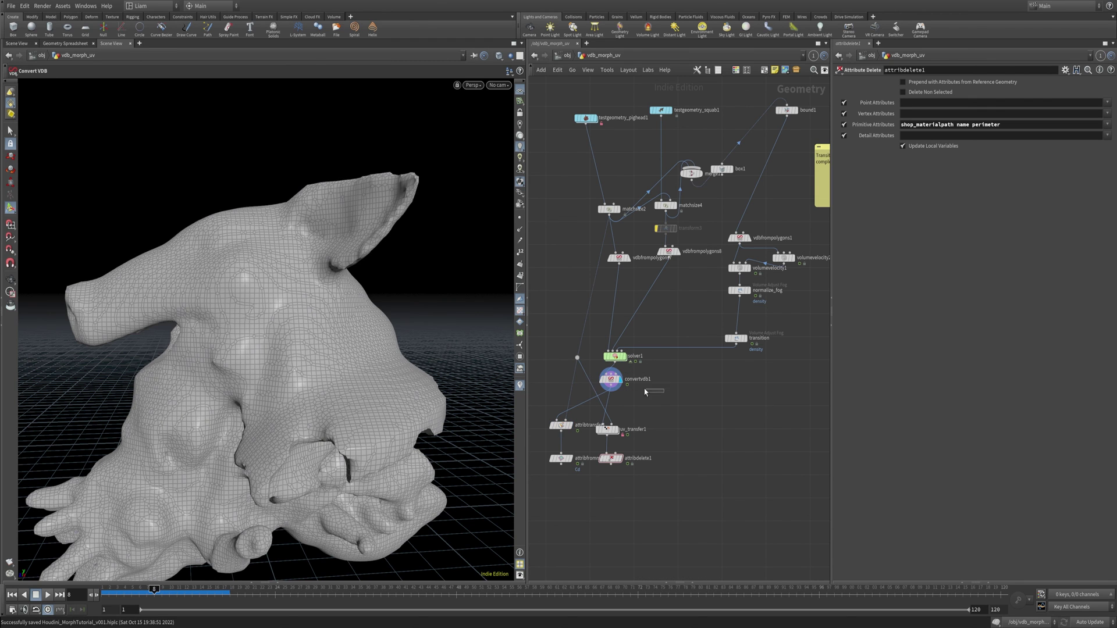
left_click(612, 380)
left_click(569, 425)
left_click(561, 426)
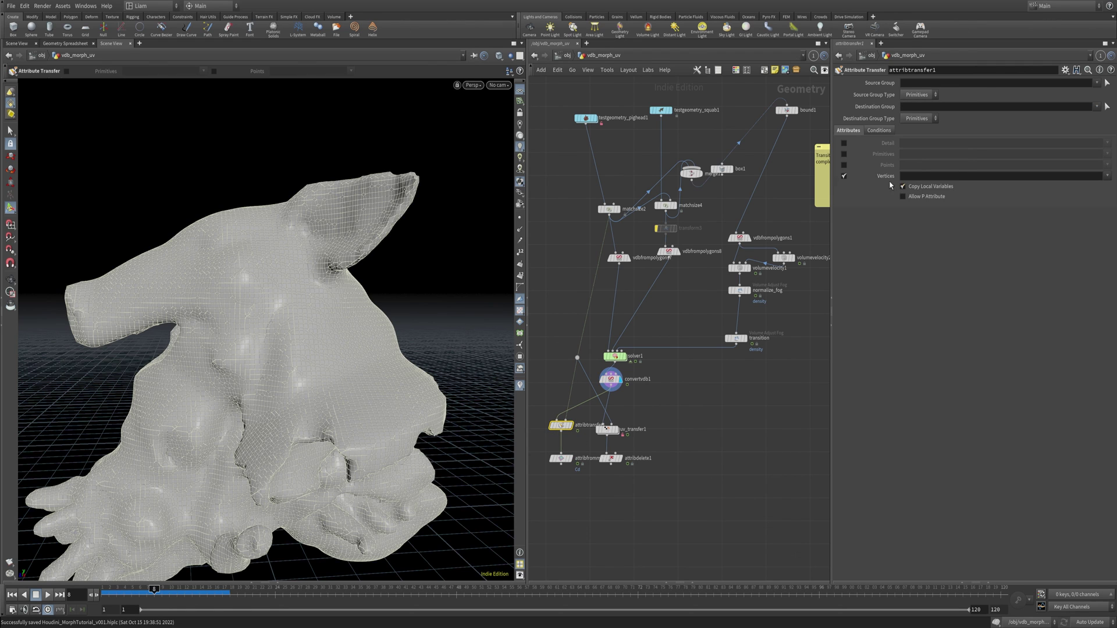
- Check the available vertex attribute choices for attribtransfer1 and deselect the node
left_click(1108, 176)
left_click(1093, 181)
left_click(1107, 176)
left_click(1097, 182)
left_click(699, 396)
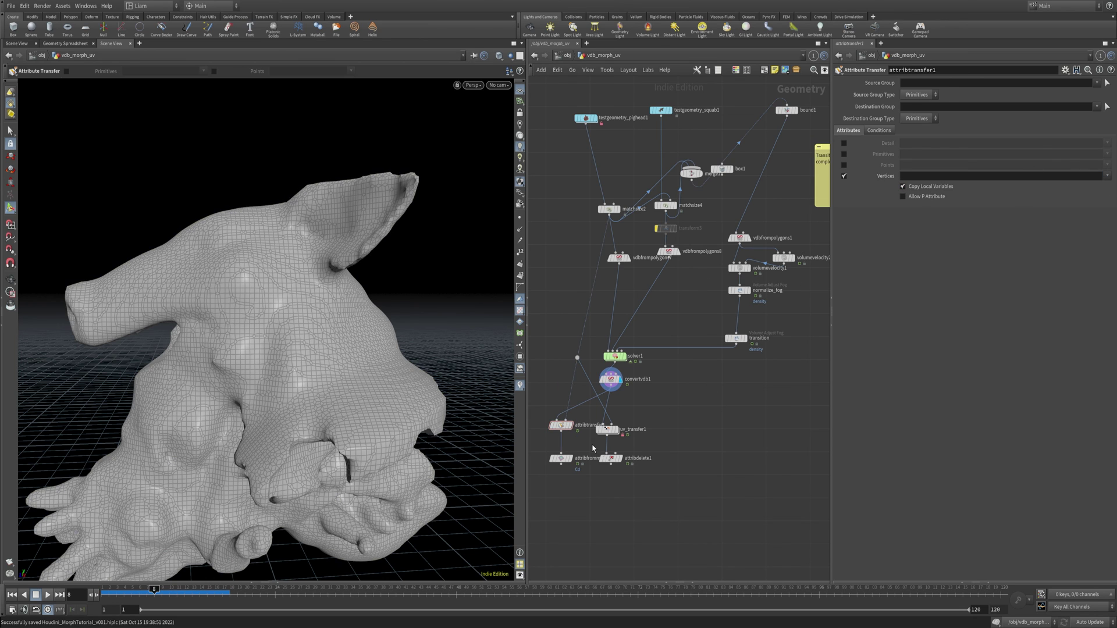
- Display and select attribfrommap2 to view the brick texture on the morph mesh
left_click(560, 458)
left_click(570, 458)
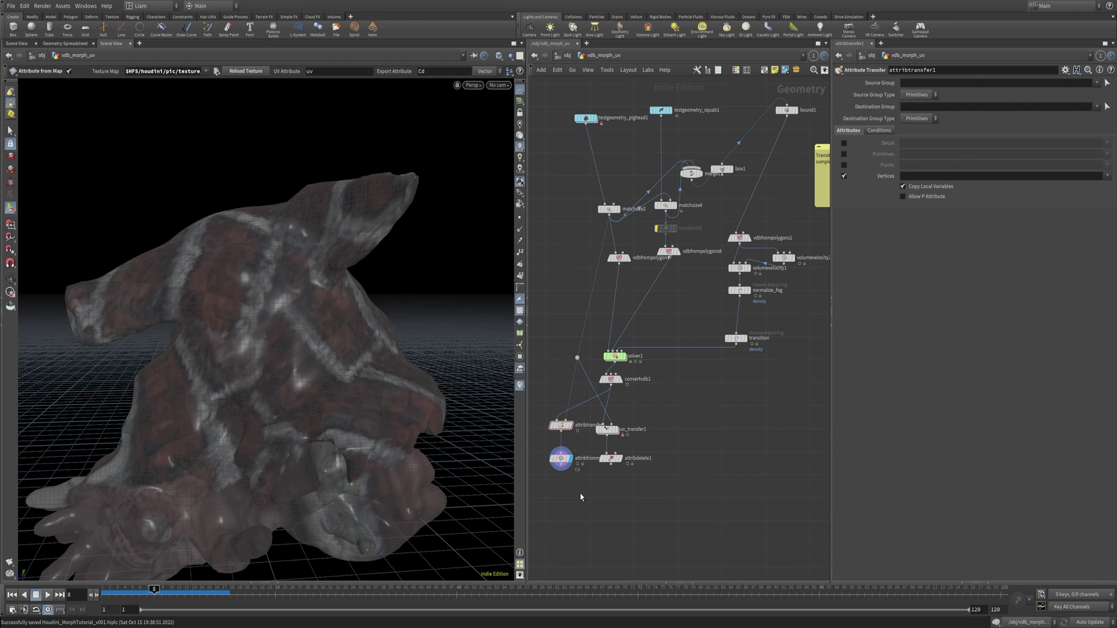
key("Escape")
left_click_drag(338, 273, 406, 356)
key("Return")
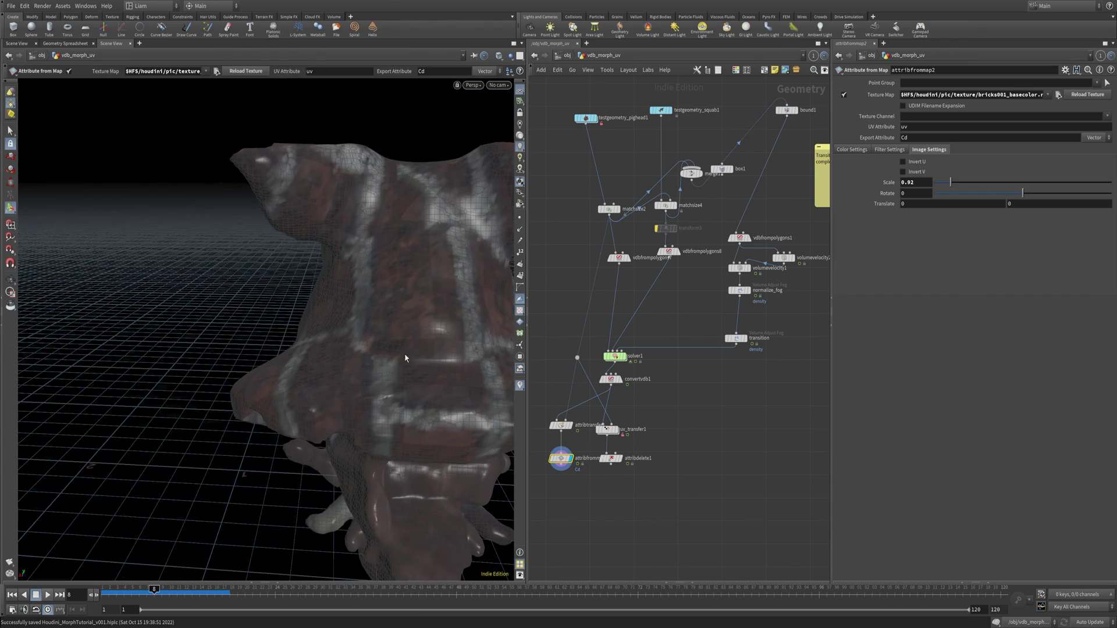
- Examine the brick texture's seams on the morph mesh up close and on the whole mesh from several angles
left_click_drag(430, 284, 391, 351)
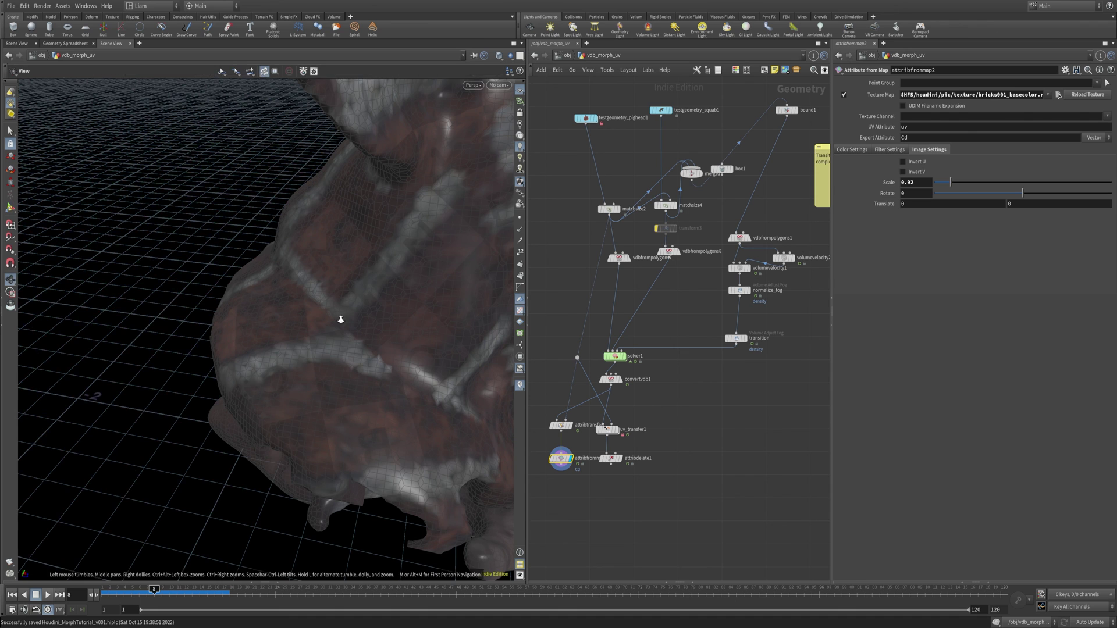
right_click_drag(340, 316, 587, 271, "alt")
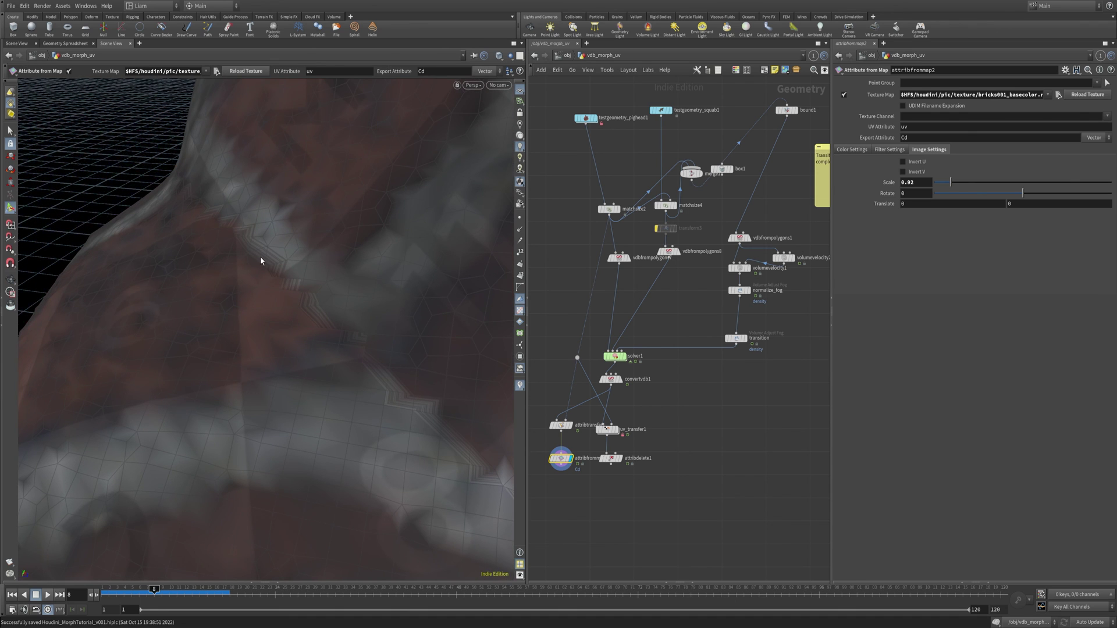
right_click_drag(461, 434, 319, 439, "alt")
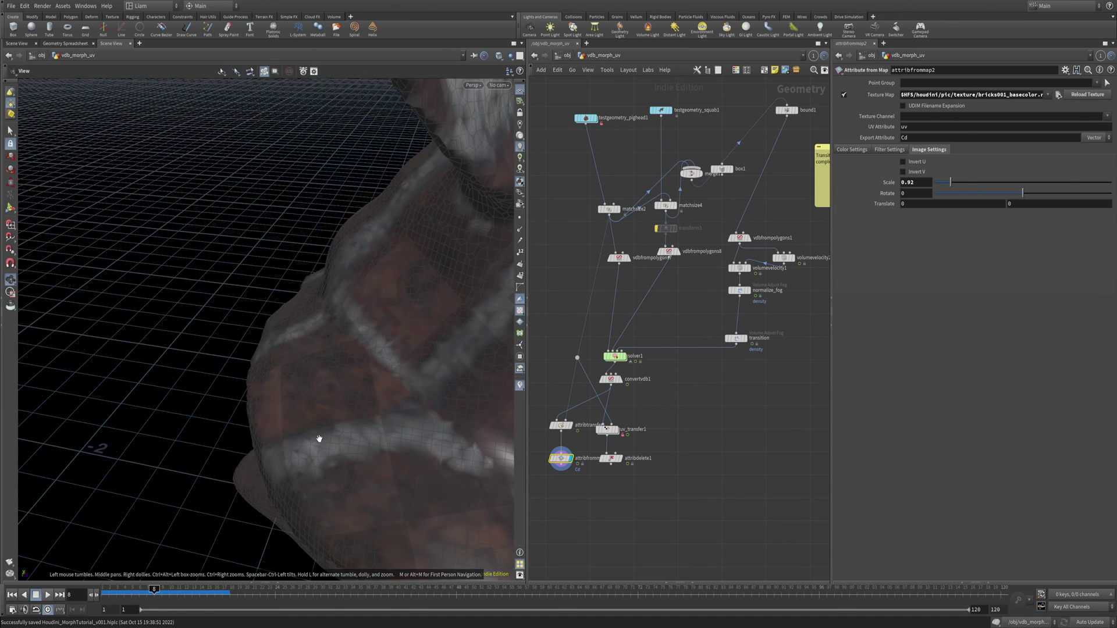
left_click_drag(319, 439, 449, 366, "alt")
right_click_drag(449, 366, 282, 378, "alt")
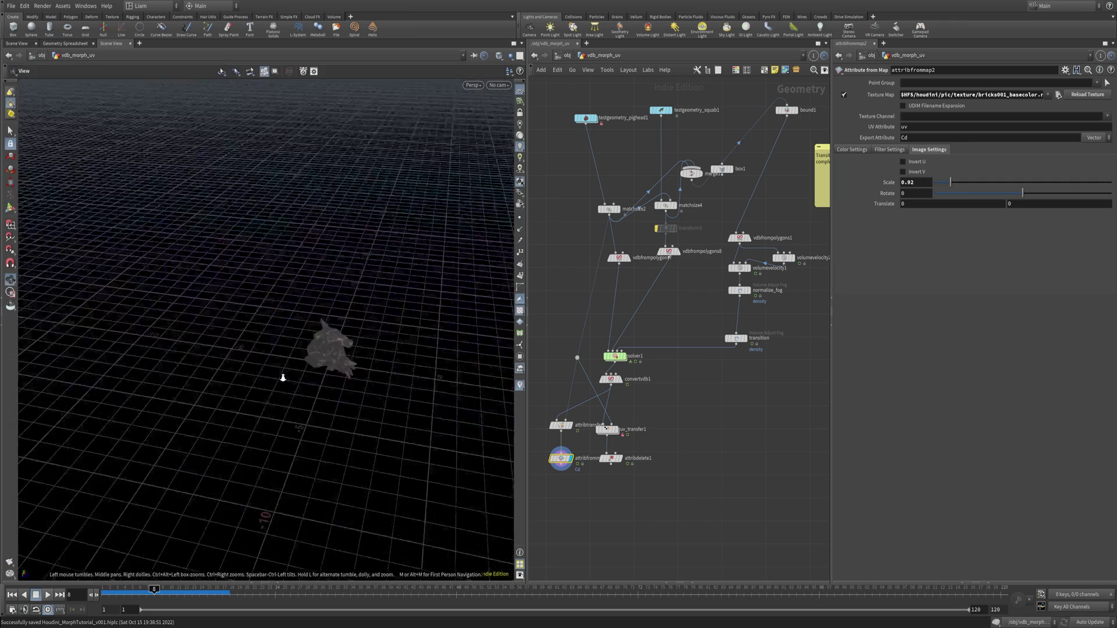
left_click_drag(281, 379, 289, 348, "alt")
mouse_move(289, 348)
right_mouse_down("alt")
mouse_move(381, 351)
mouse_move(293, 336)
right_mouse_up("alt")
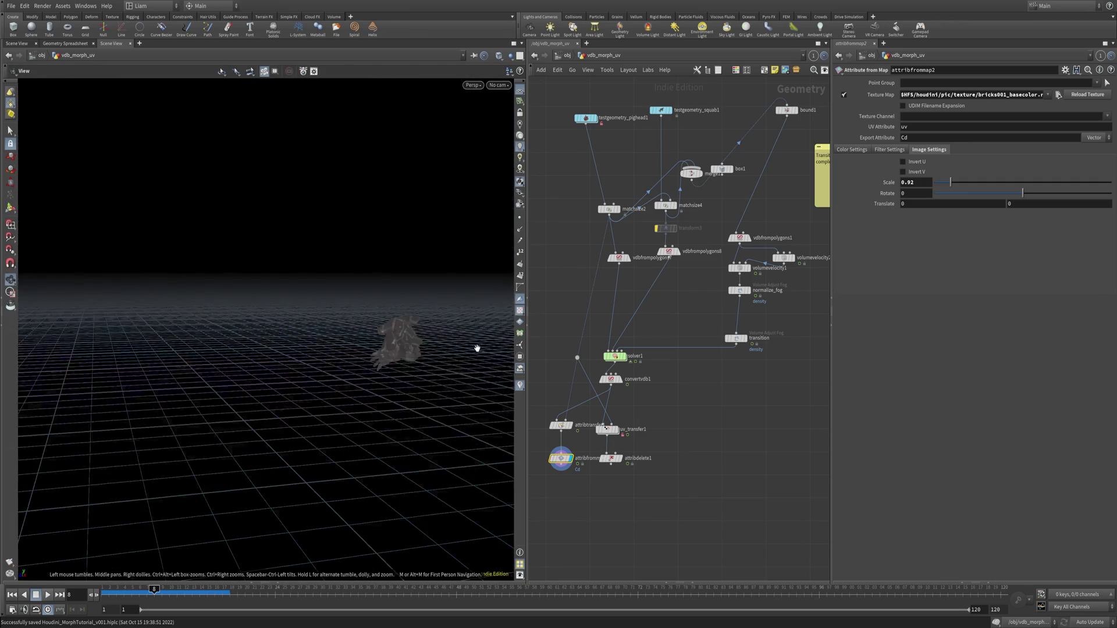
left_click_drag(477, 349, 352, 364, "alt")
scroll(352, 365, "up", 5)
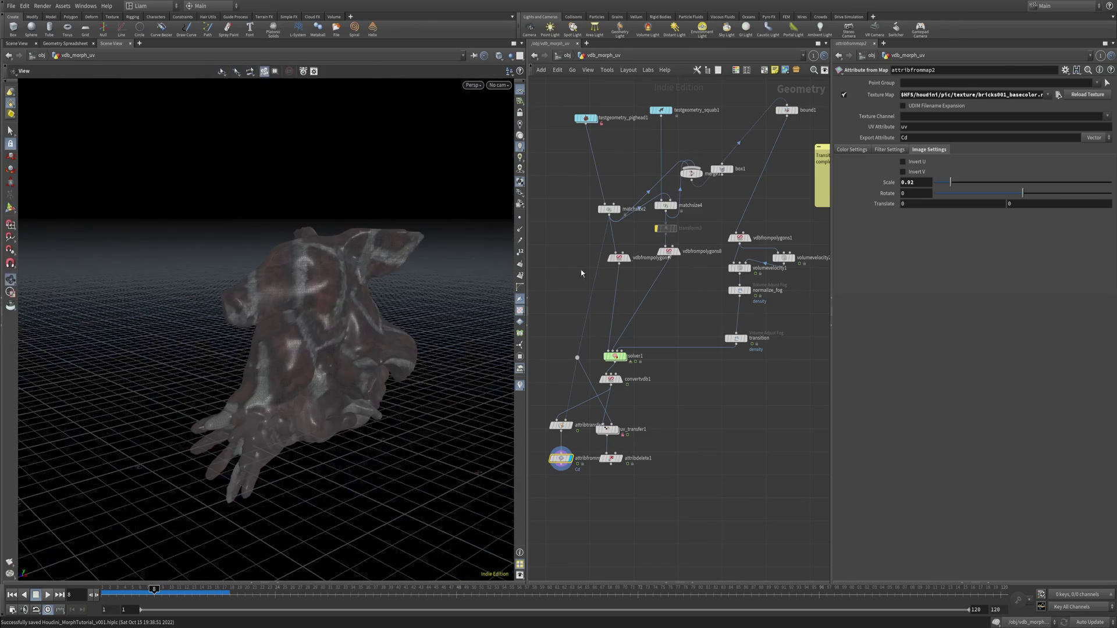
- Return to the object level, hide vdb_morph_uv, display vdb_morph_basic_transition and enter its network
left_click(563, 57)
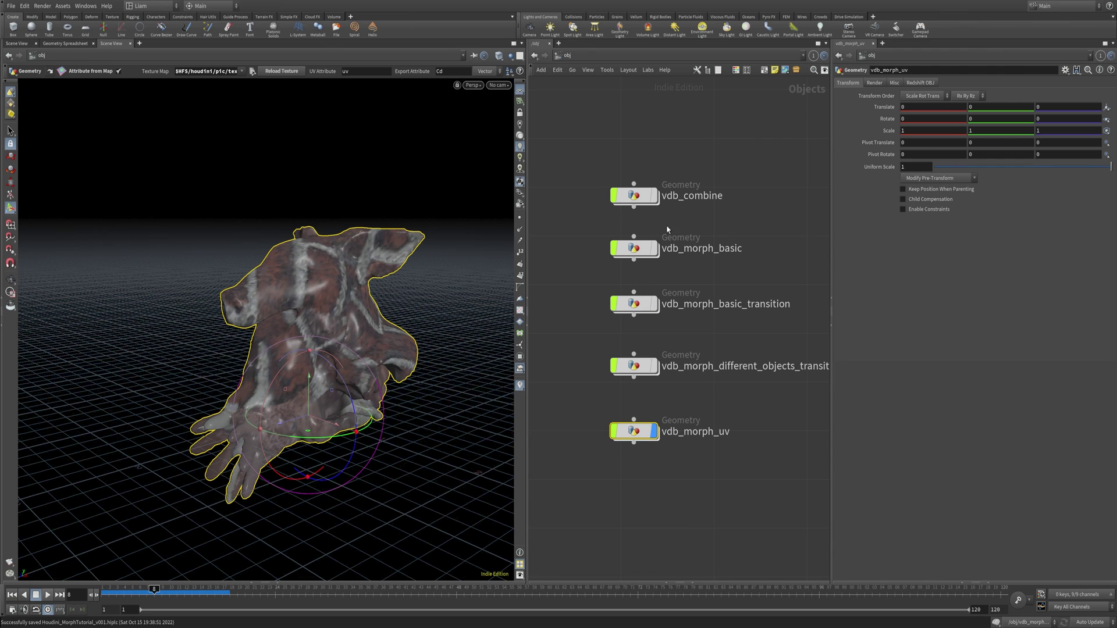
left_click(656, 431)
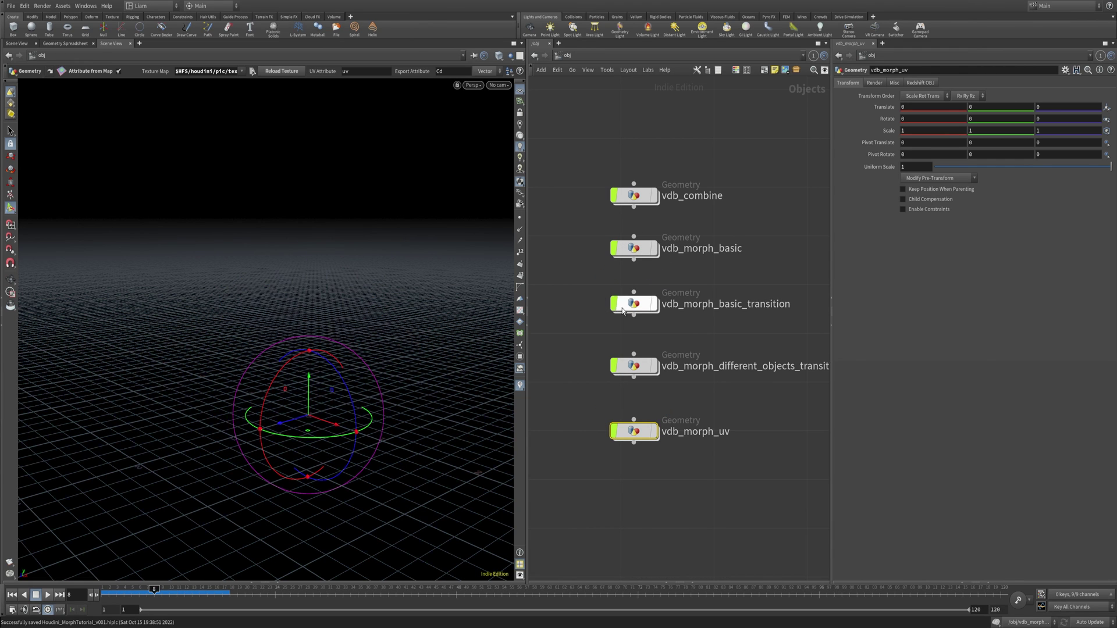
left_click(654, 304)
double_click(636, 308)
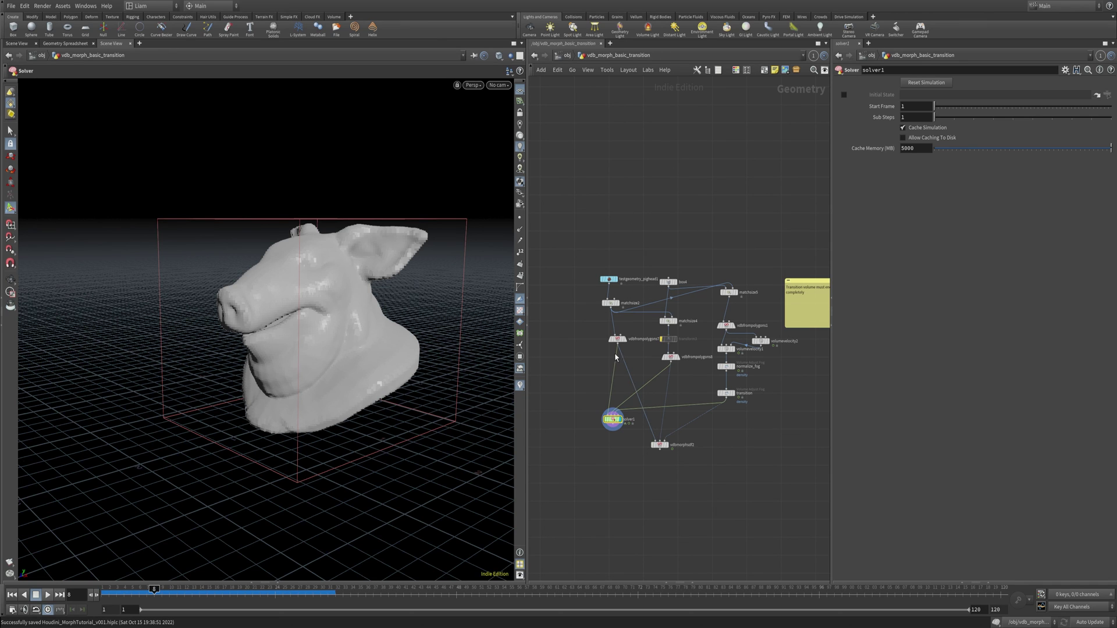
- Review the settings of vdbfrompolygons7, vdbfrompolygons8 and the fog VDB node vdbfrompolygons1 in turn
mouse_move(610, 418)
left_click_drag(627, 323, 581, 343)
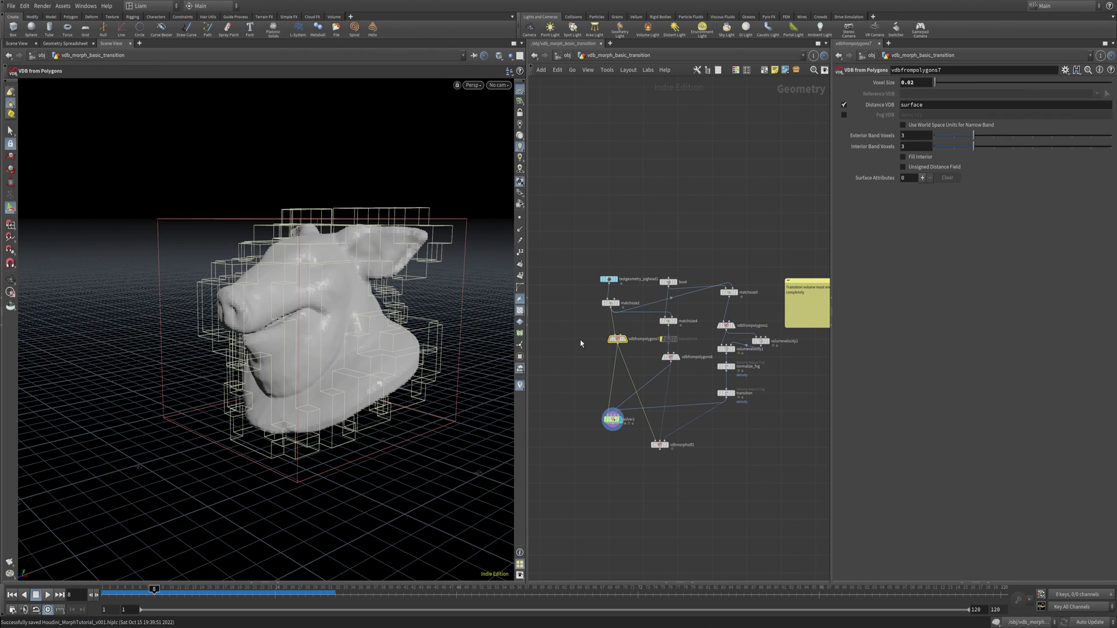
left_click(733, 210)
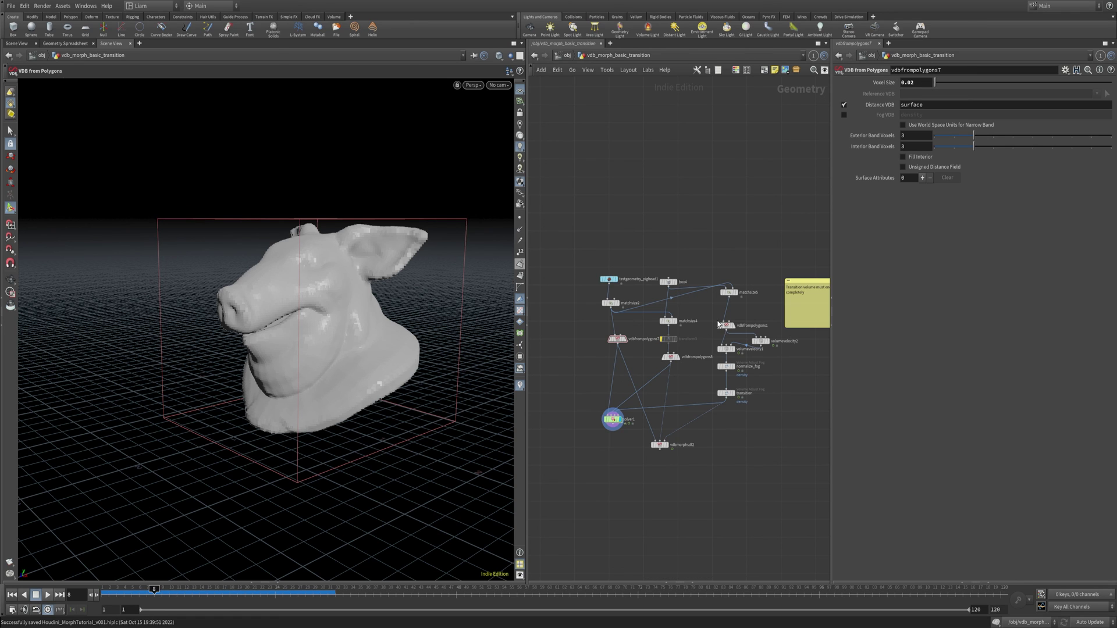
left_click(672, 358)
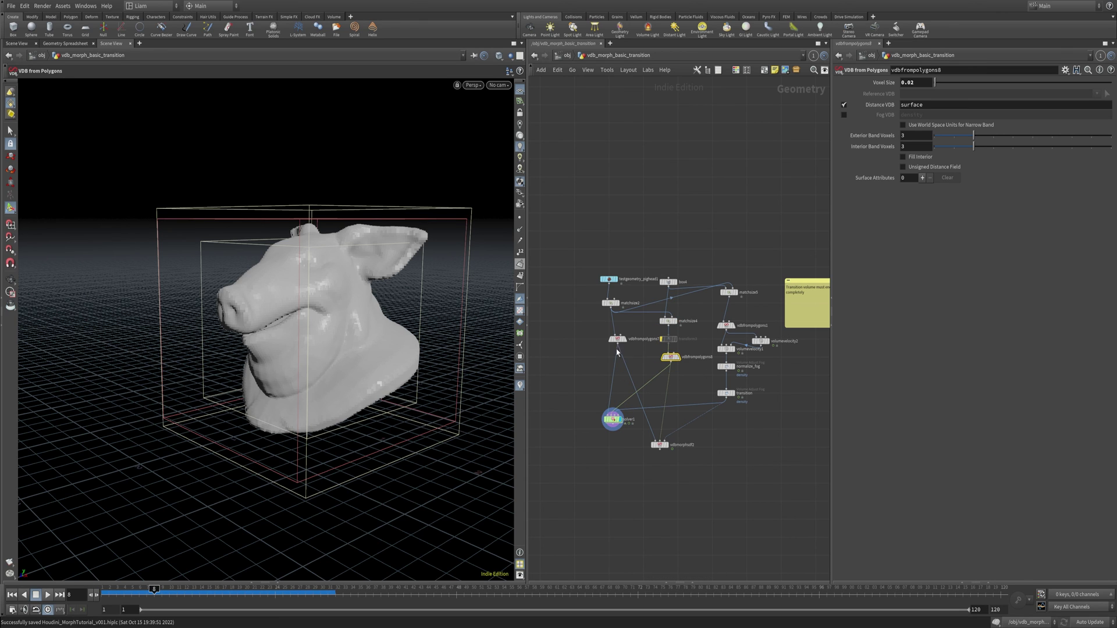
left_click(726, 326)
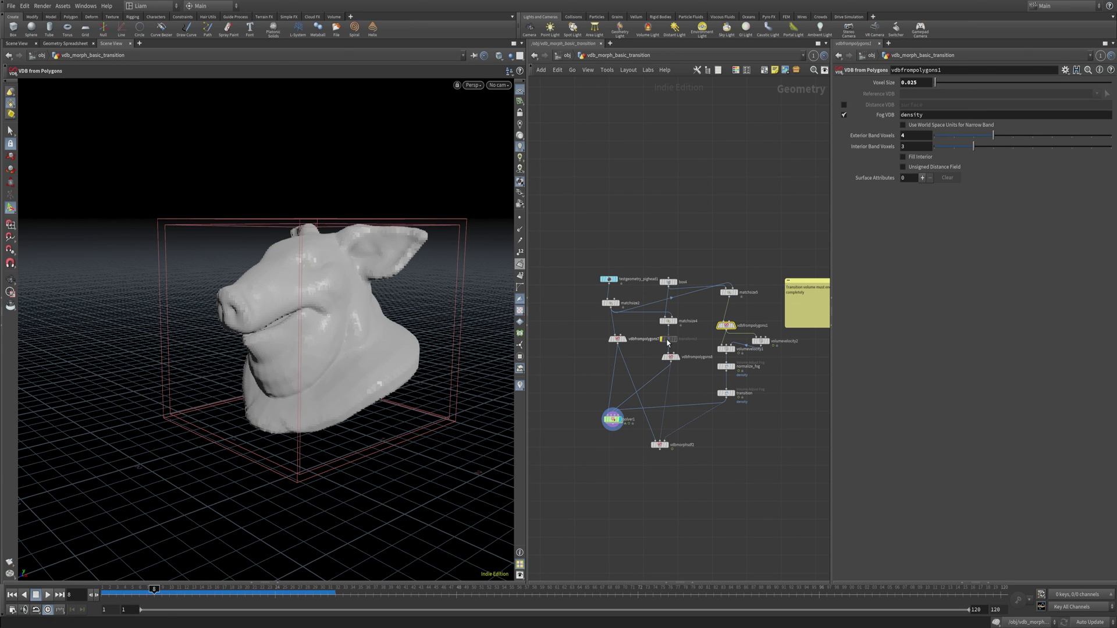
mouse_move(683, 360)
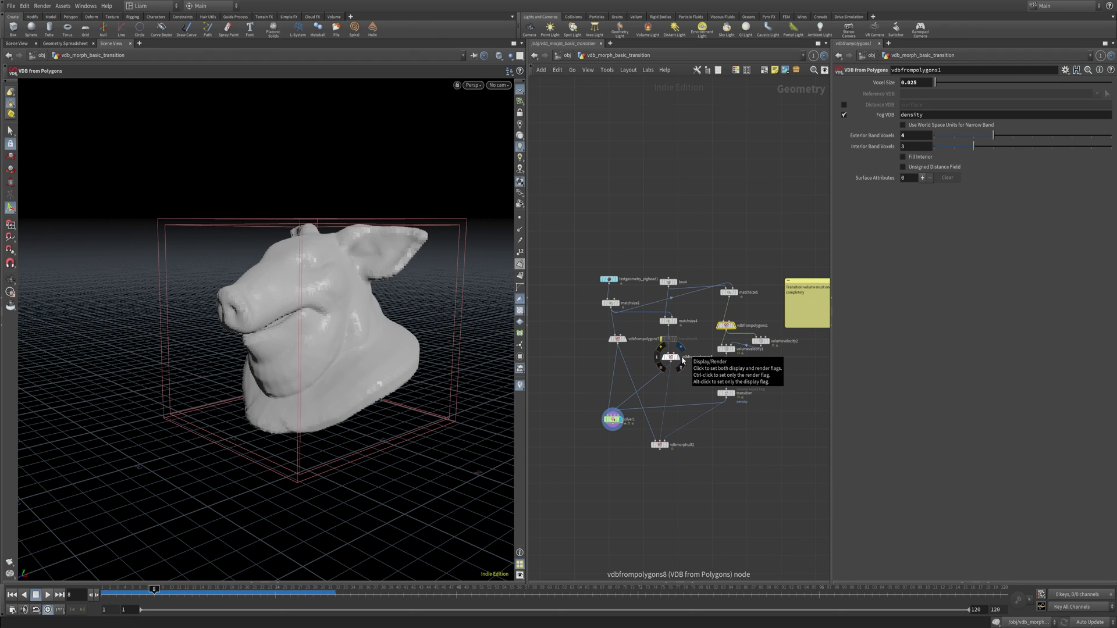
- Review the curl noise settings of the two volume velocity nodes and the settings of normalize_fog and transition
left_click_drag(776, 377, 736, 347)
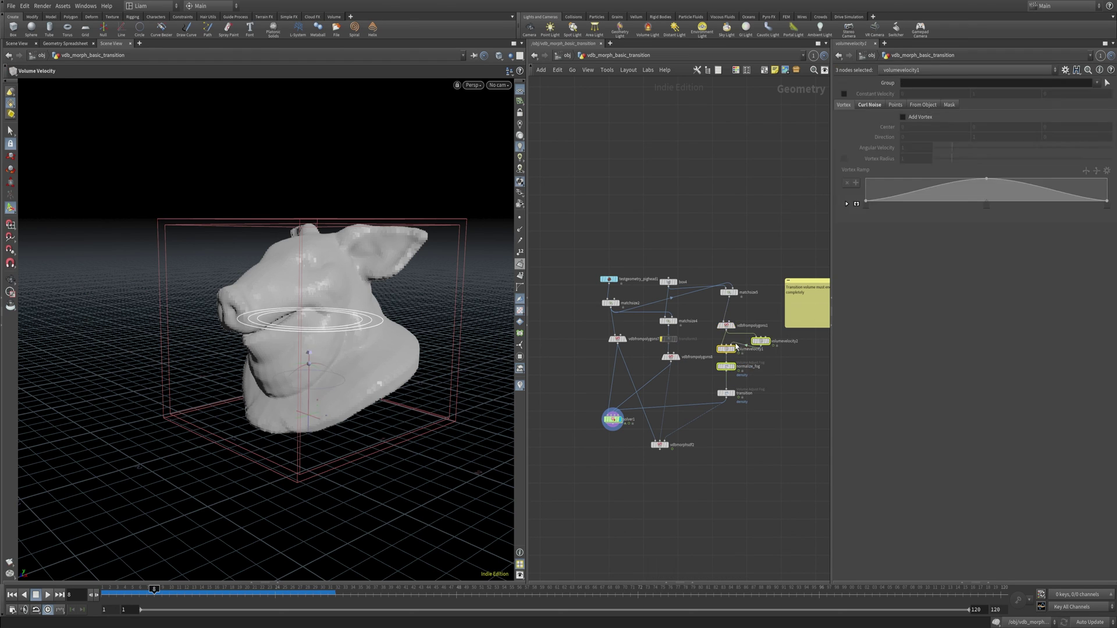
left_click(762, 360)
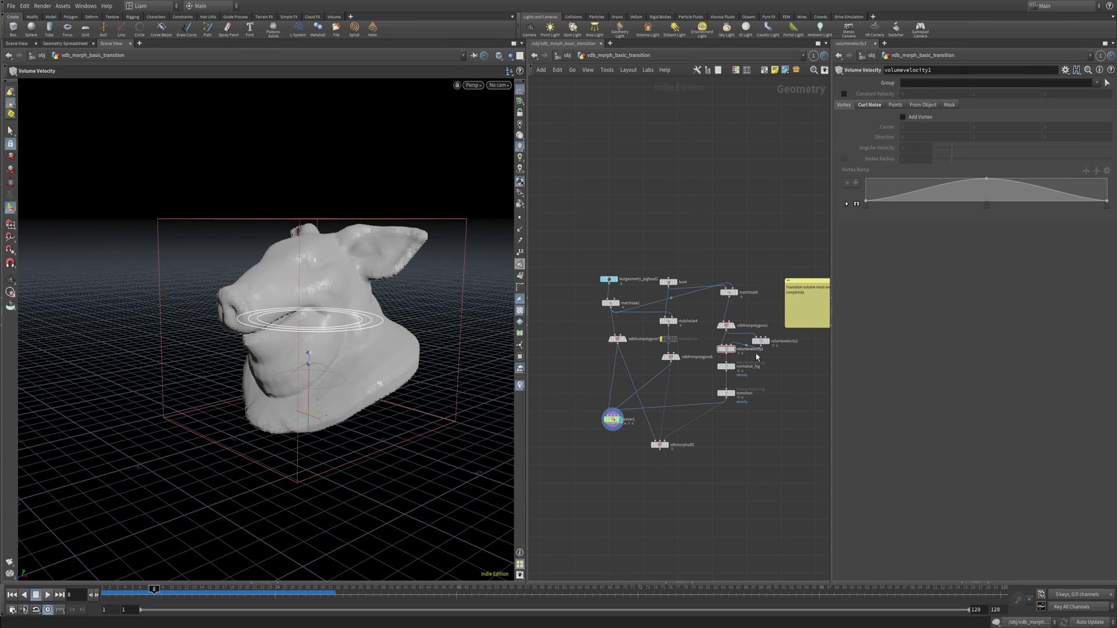
left_click_drag(762, 358, 740, 339)
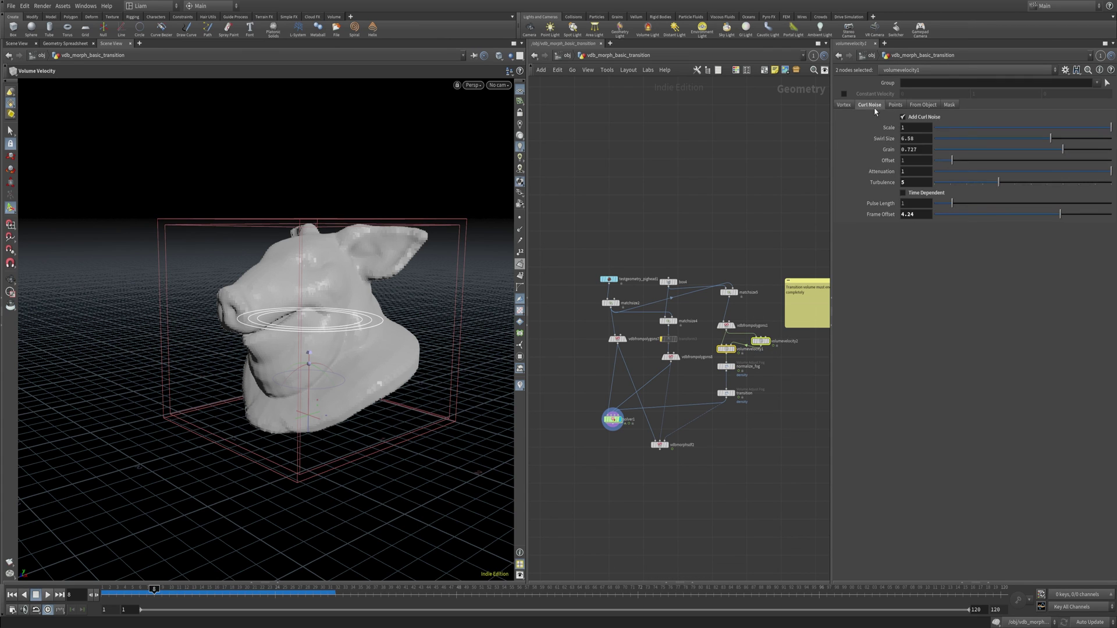
left_click(743, 378)
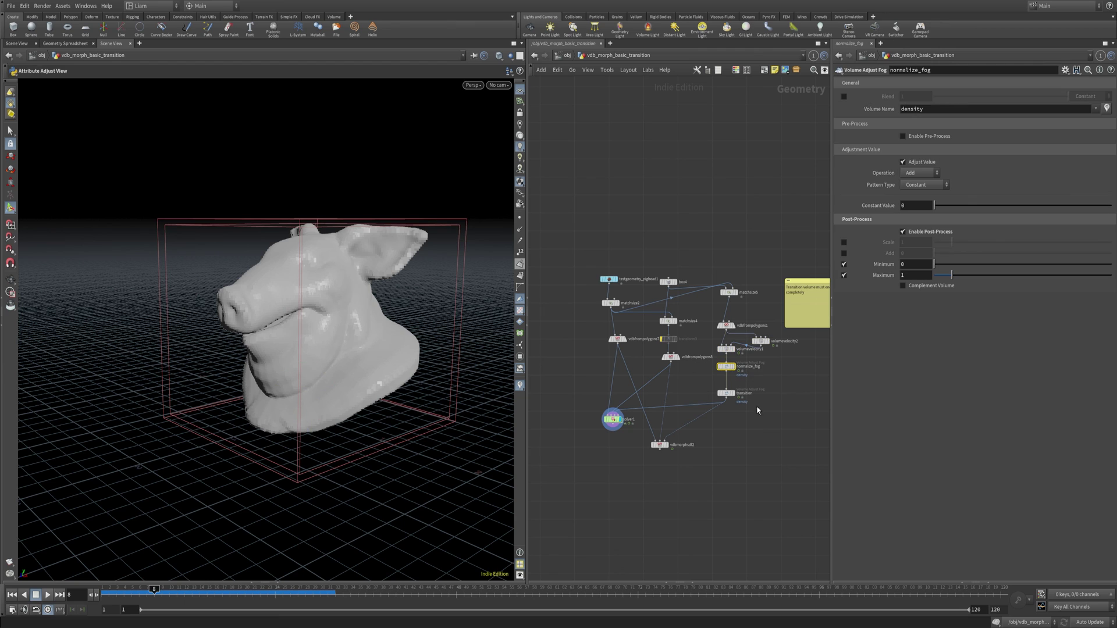
left_click(727, 393)
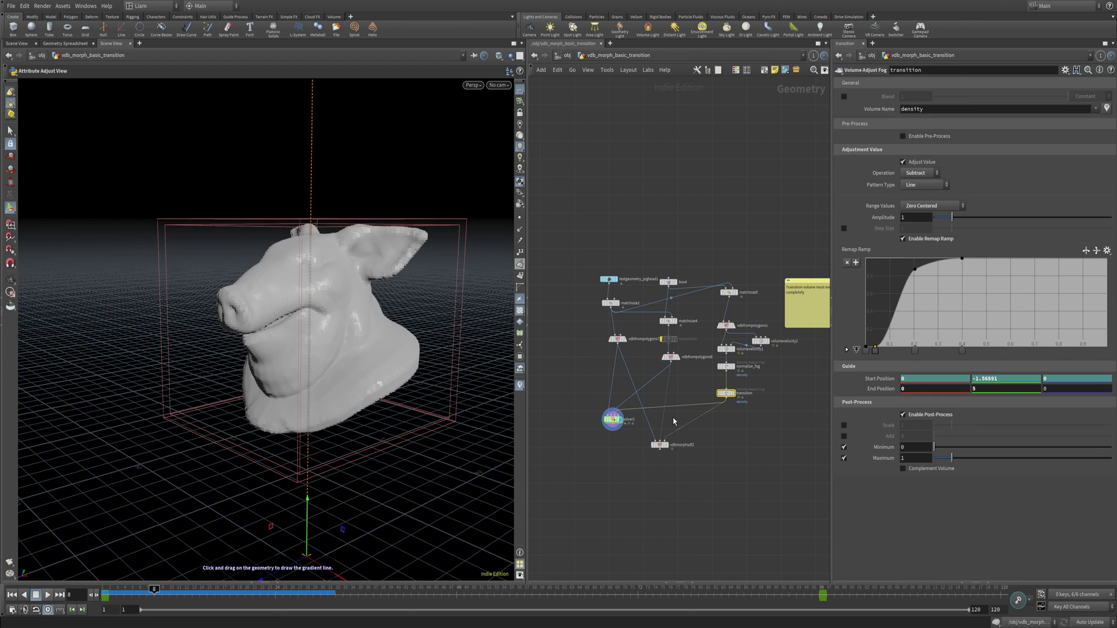
- Enter solver1 to review Input_2, Input_3 and vdbmorphsdf1, and return to the vdb_morph_basic_transition network
left_click(613, 420)
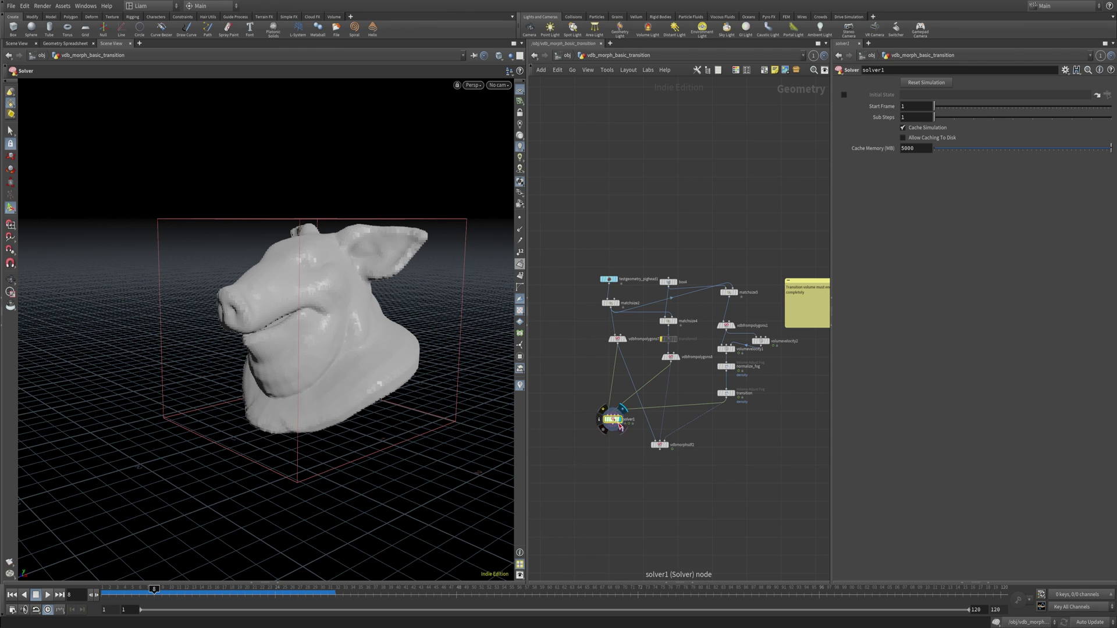
double_click(614, 417)
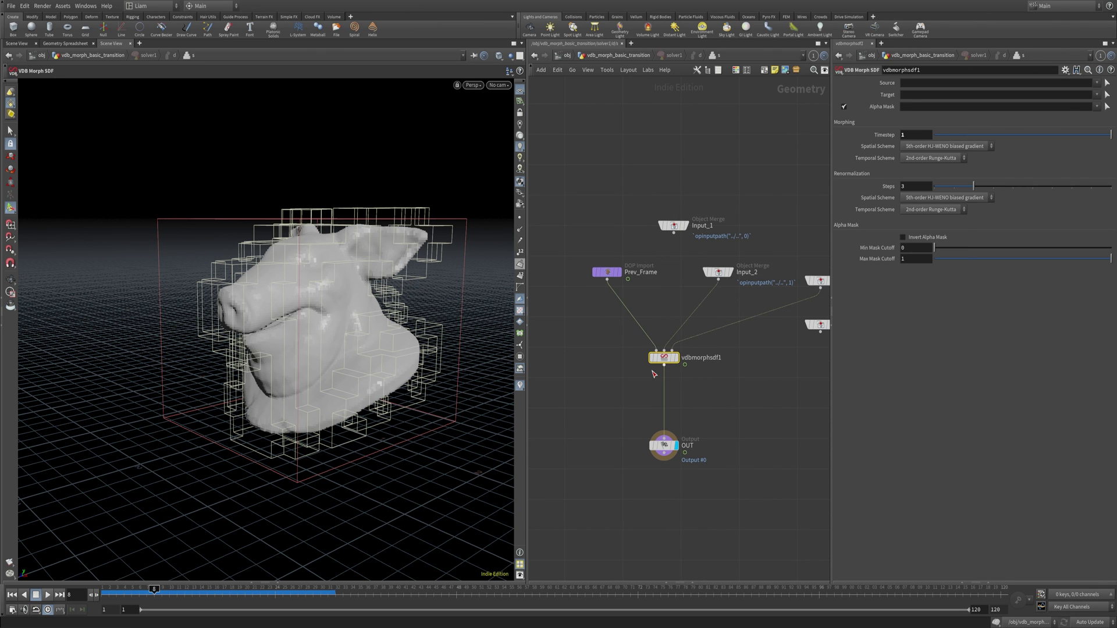
left_click(718, 272)
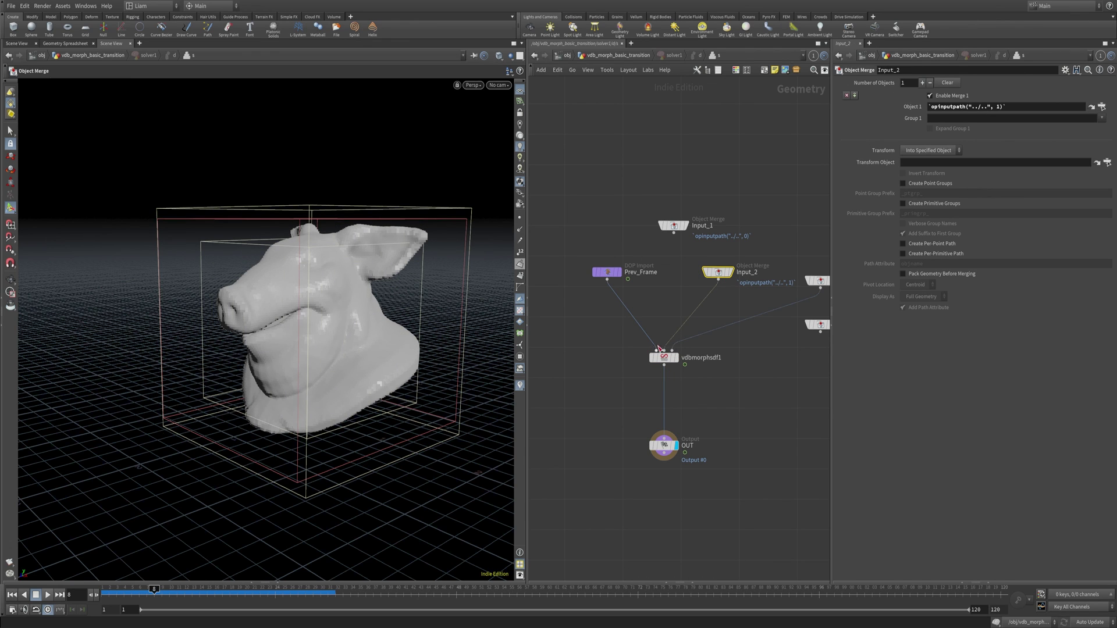
middle_click_drag(810, 217, 778, 207)
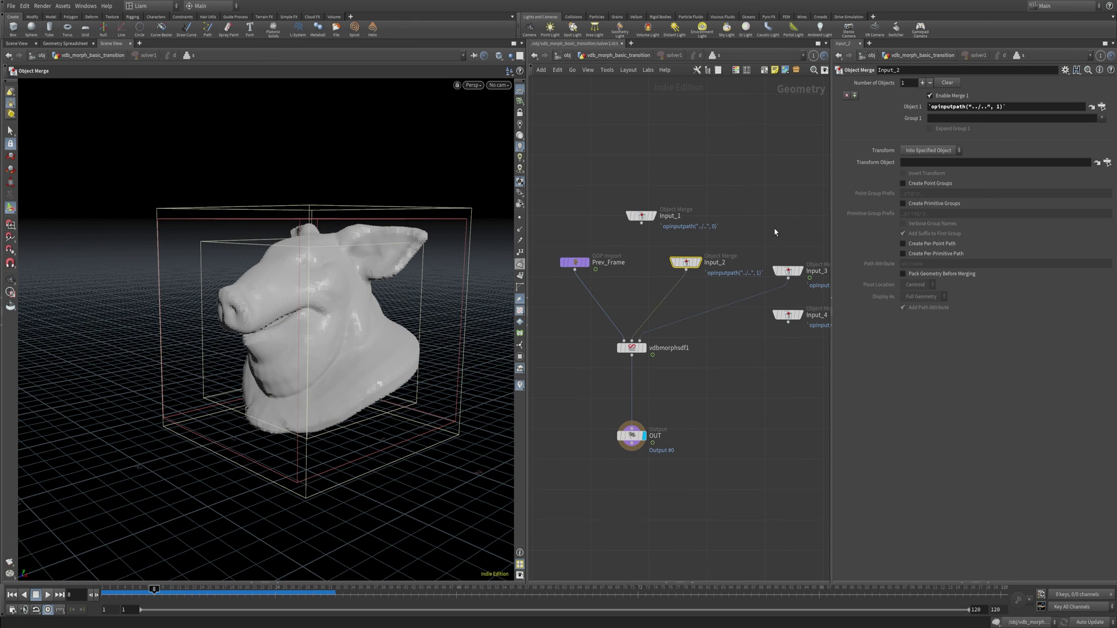
left_click(788, 272)
left_click(639, 347)
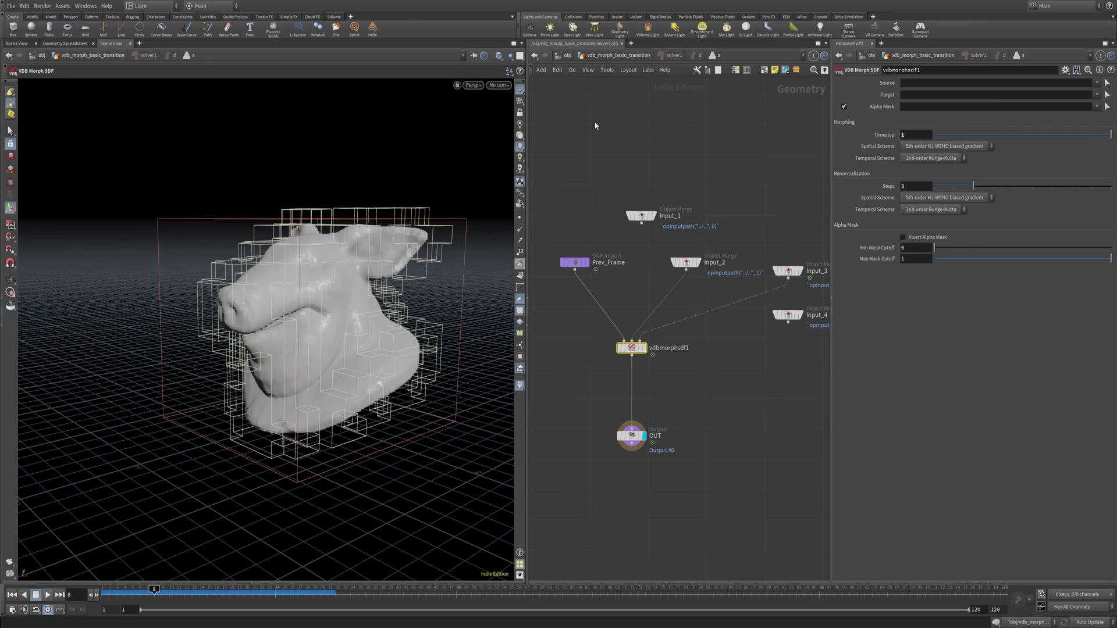
left_click(619, 56)
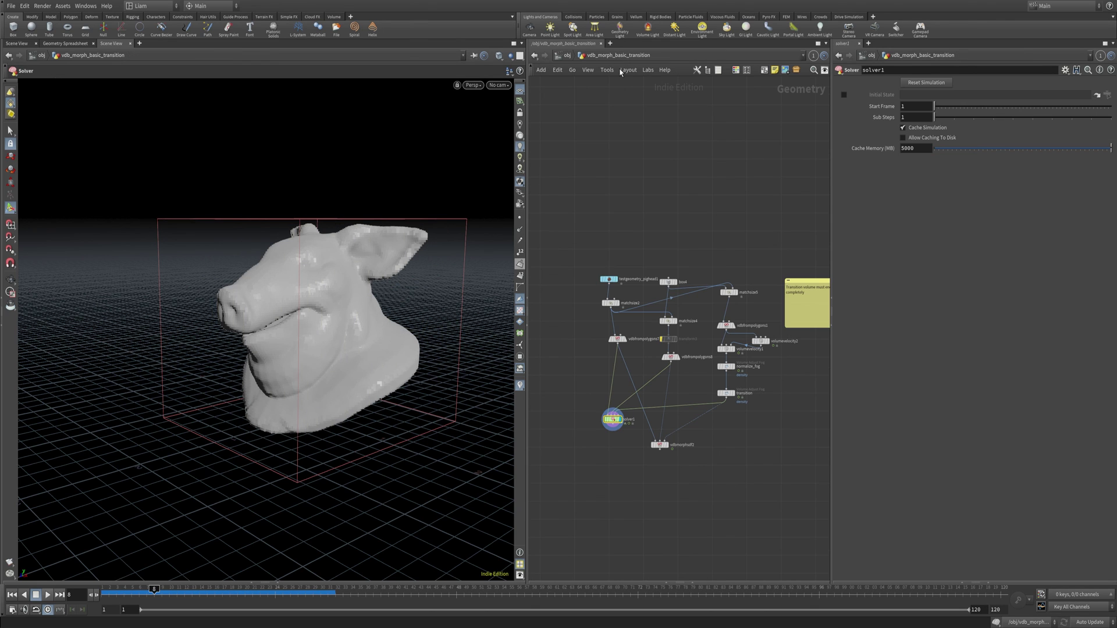